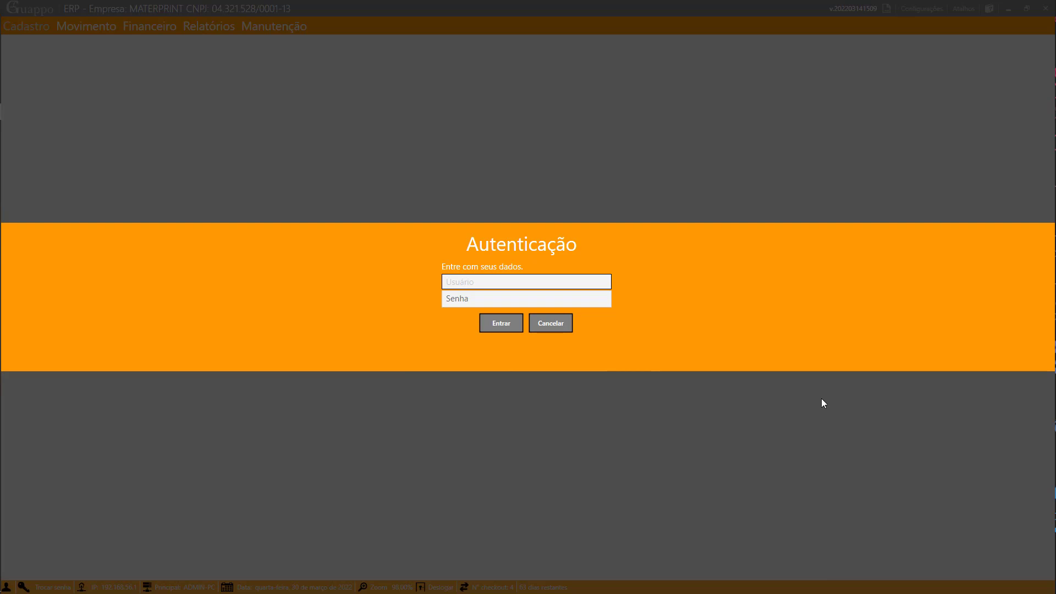
- Sign in to Guappo ERP as user 1 with its password, then open the Cadastro menu
click(528, 280)
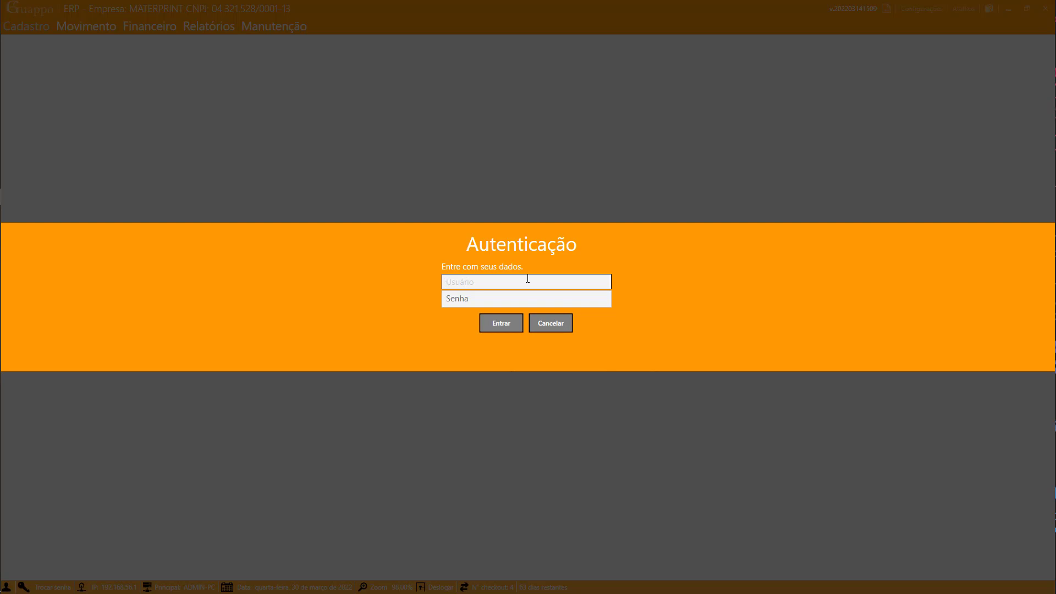
text(1)
click(524, 304)
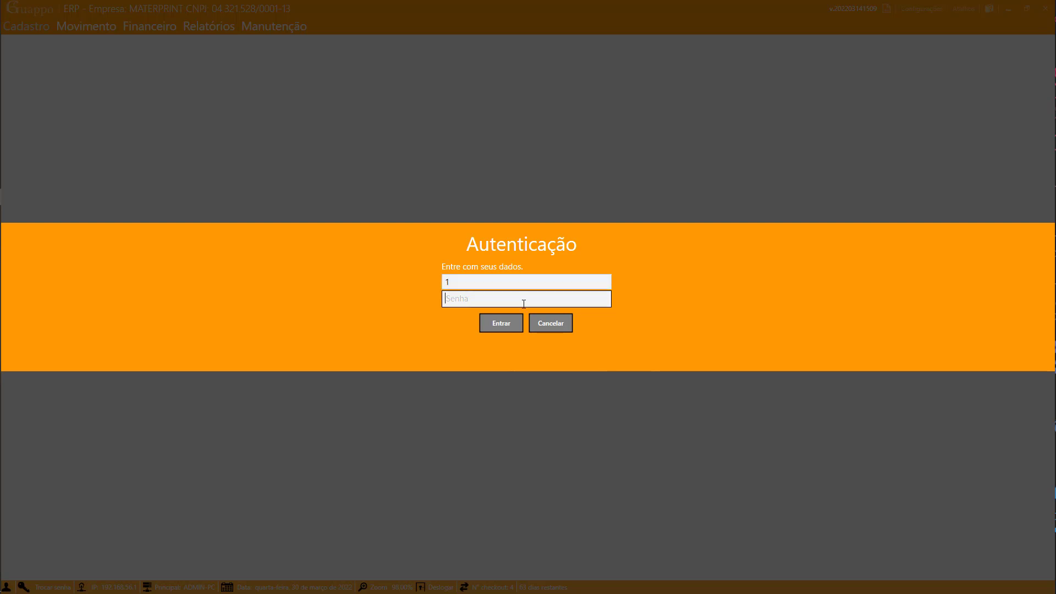
text(1)
click(515, 322)
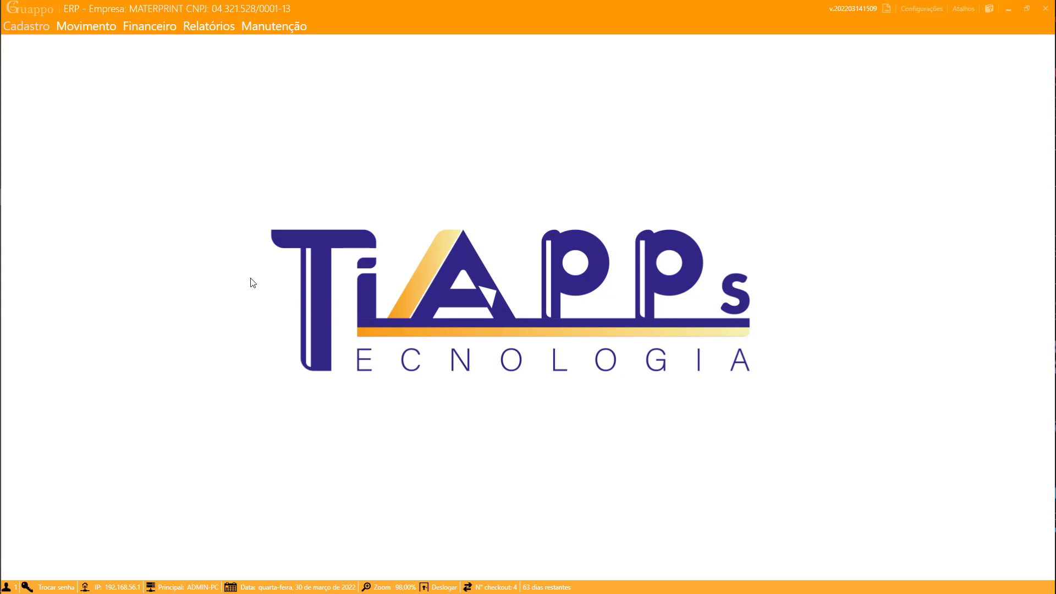
click(19, 32)
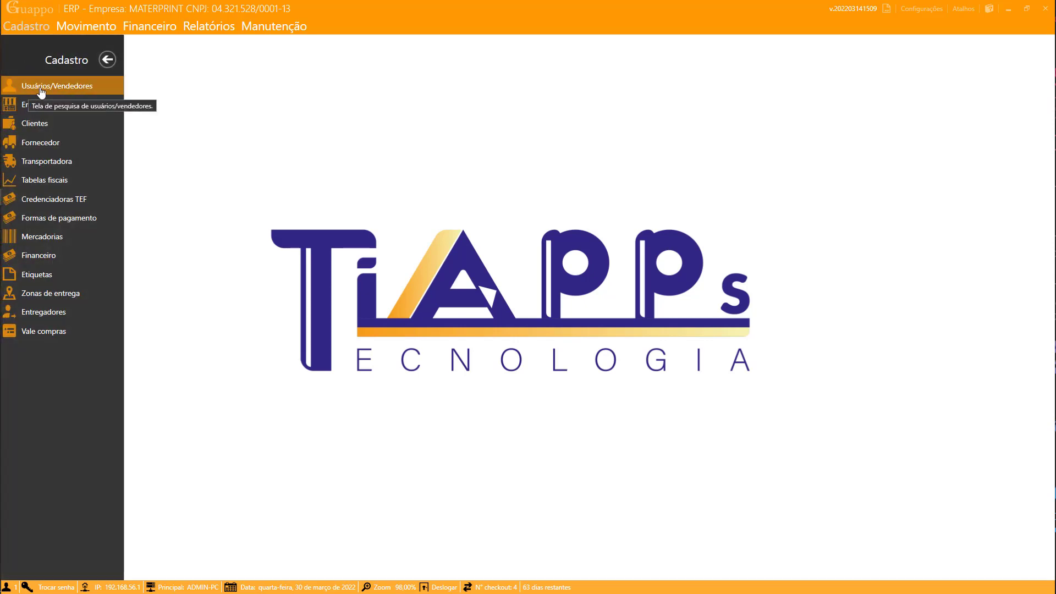
- From Usuários/Vendedores, start a new user with the person's name in uppercase as Nome and Login
click(45, 90)
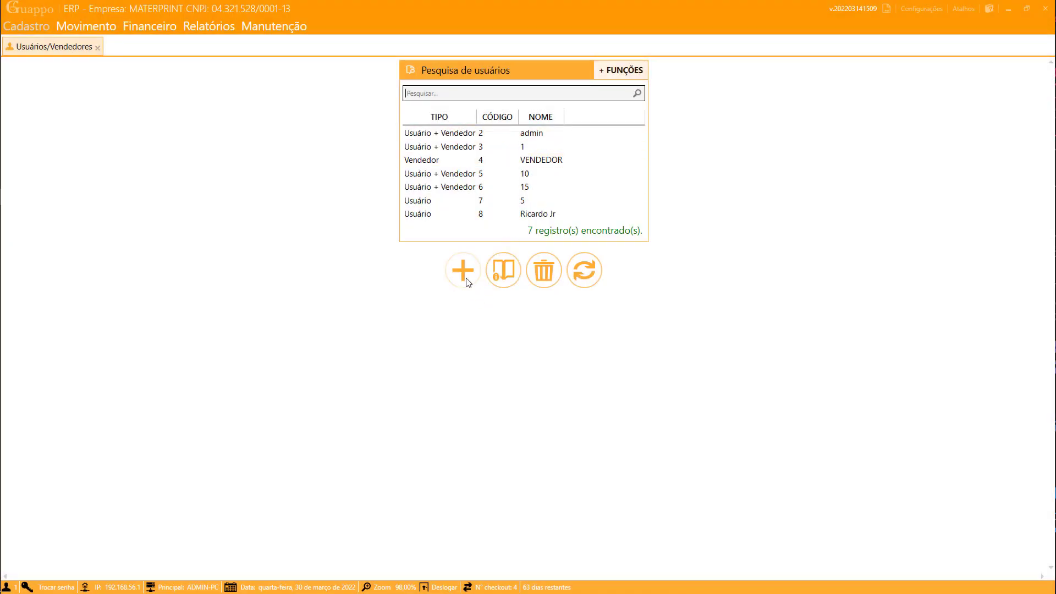
click(463, 272)
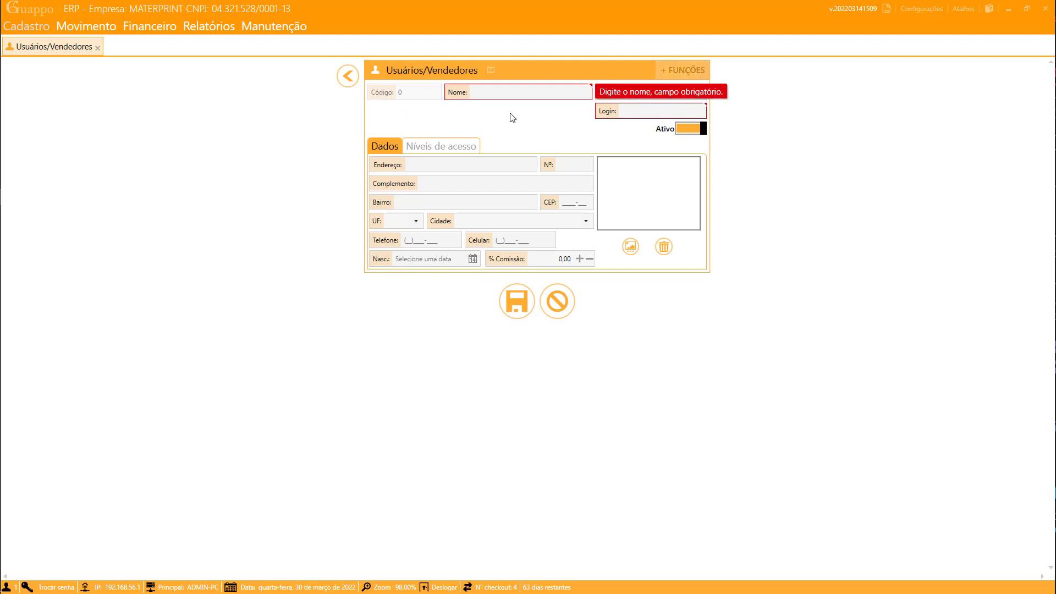
text(ricardo)
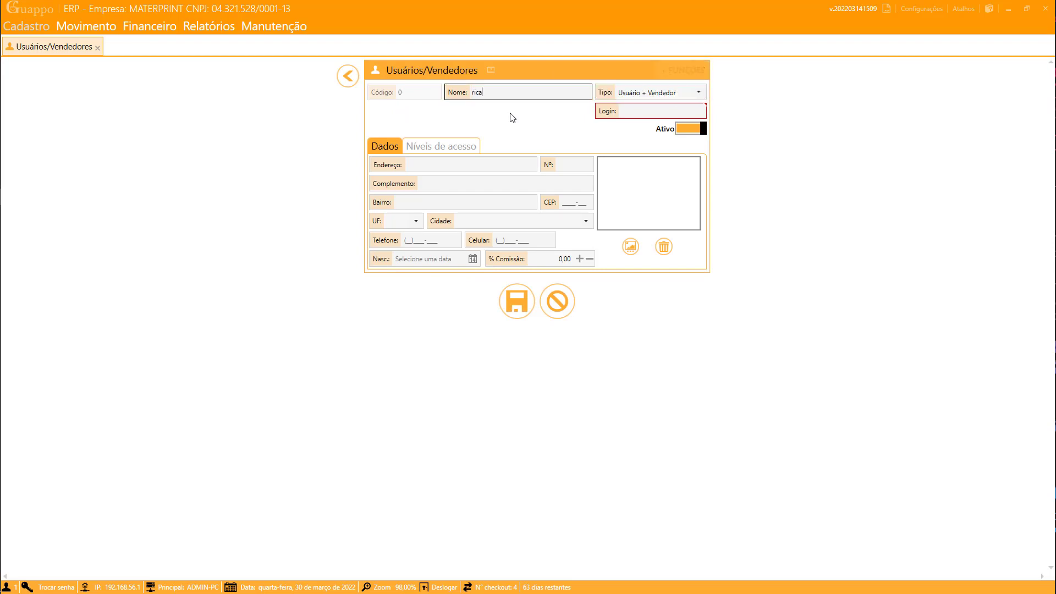
key(BackSpace)
key(BackSpace)
key(BackSpace)
key(BackSpace)
key(BackSpace)
key(BackSpace)
key(BackSpace)
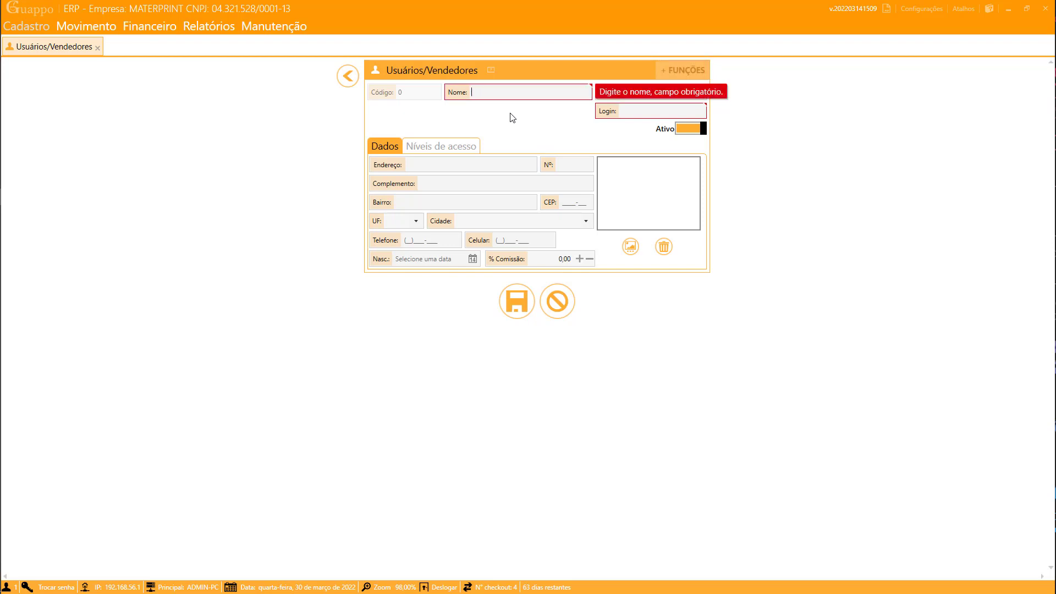
text(RICARDO)
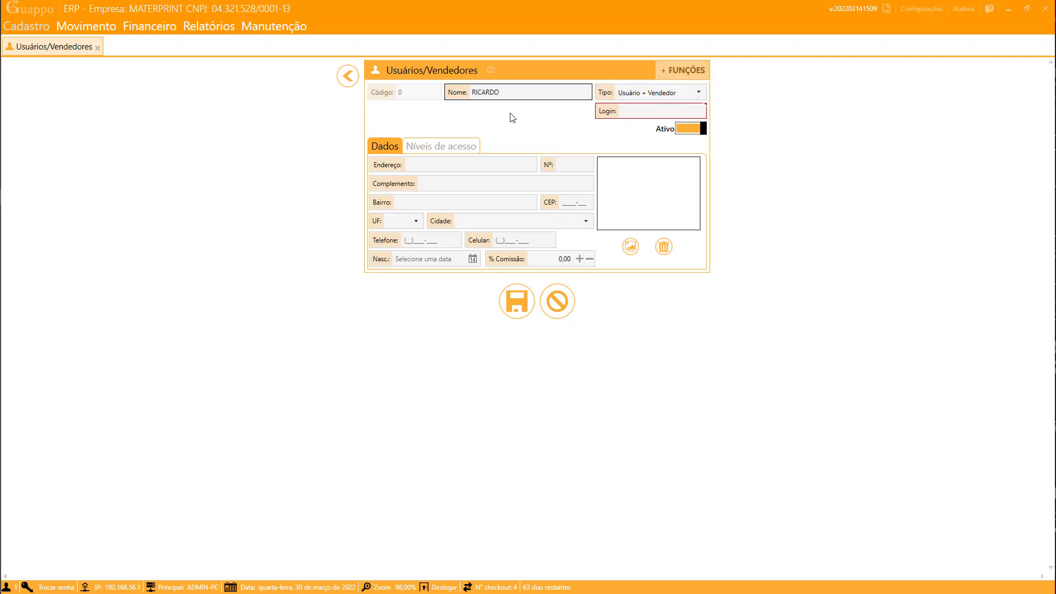
click(621, 112)
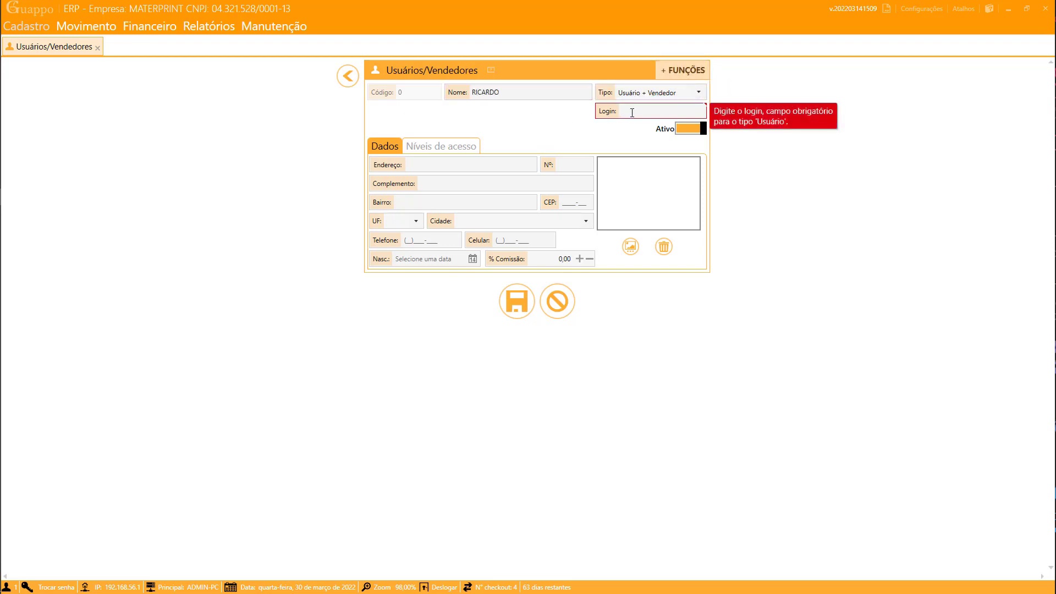
text(RI)
key(BackSpace)
key(BackSpace)
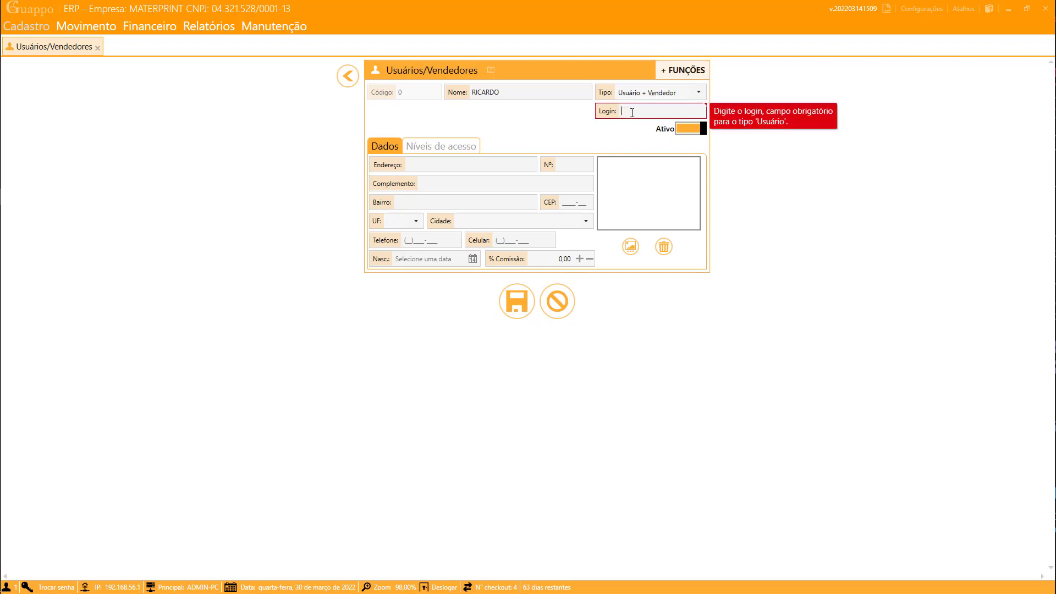
text(RICARDO)
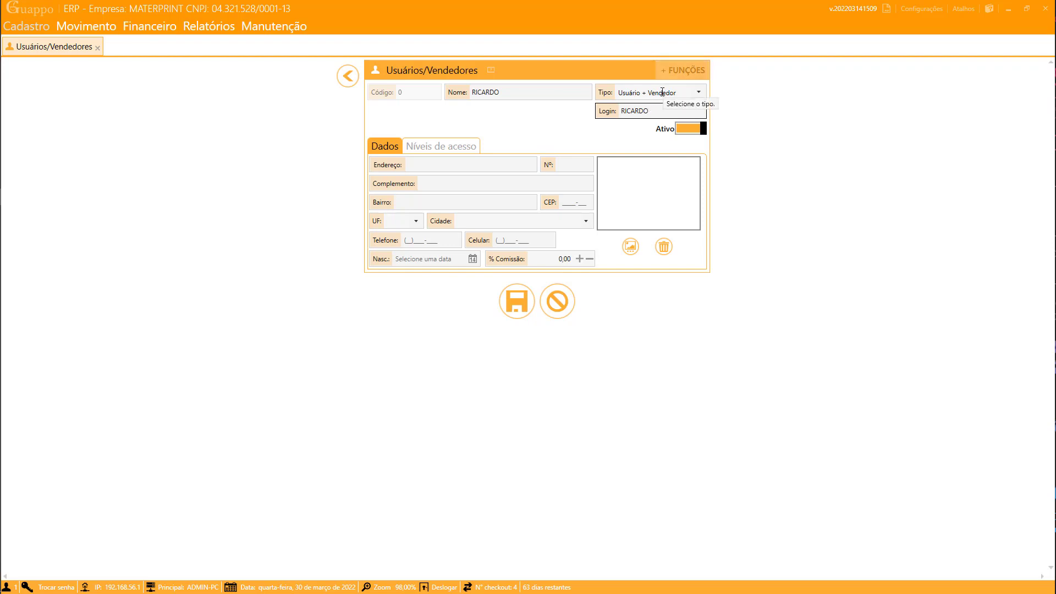
- Set the record's Tipo to plain Usuário and show its Níveis de acesso permissions
click(698, 93)
click(629, 109)
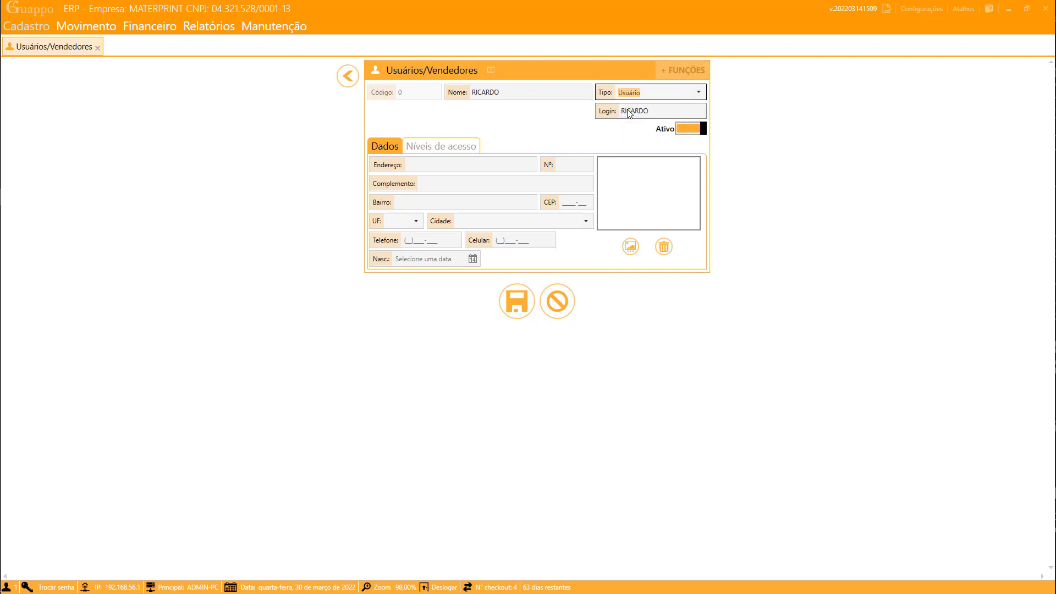
click(705, 94)
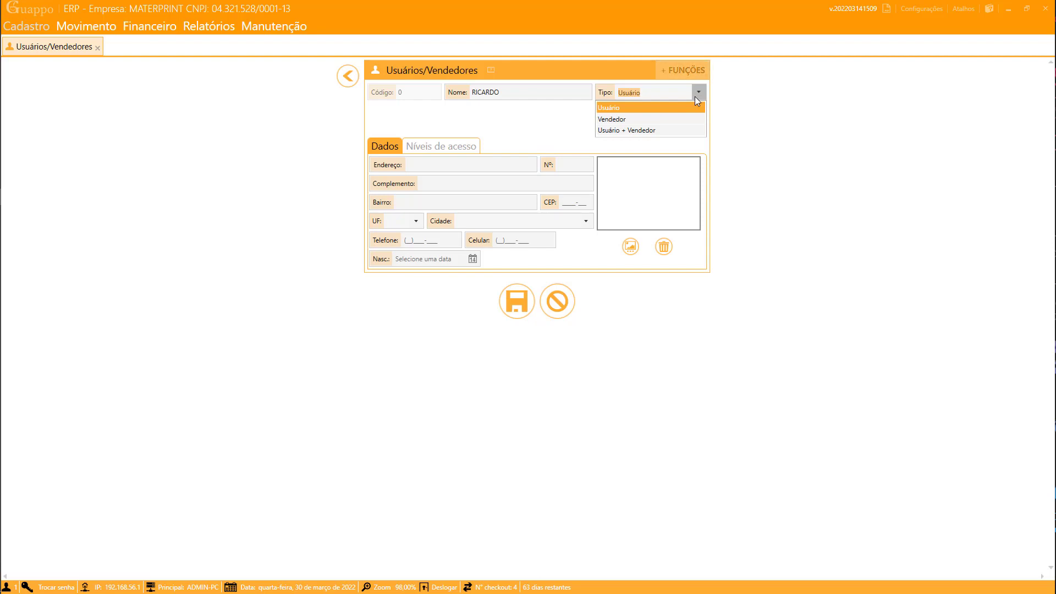
click(629, 109)
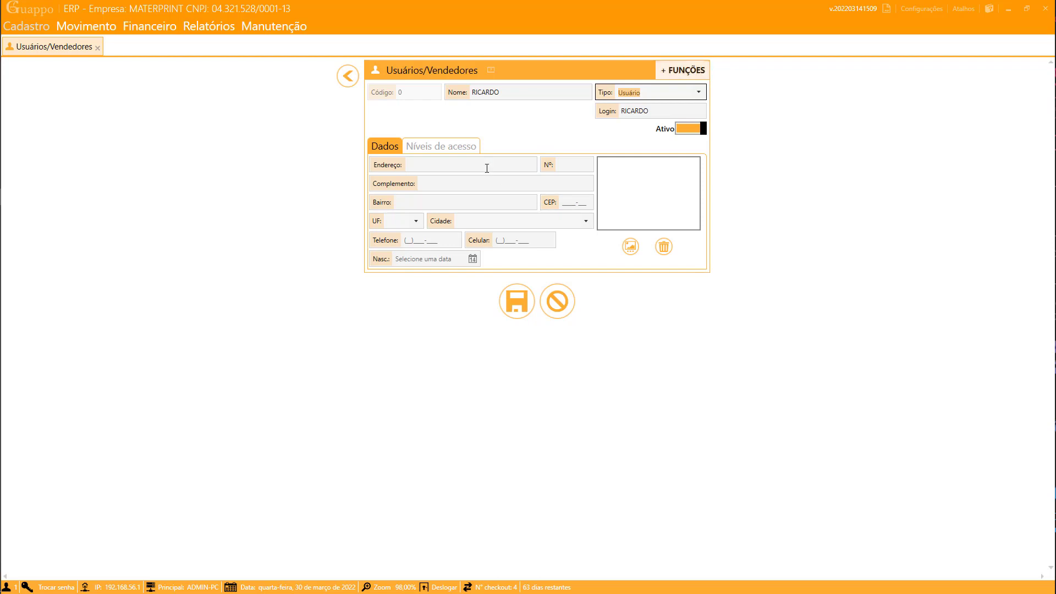
click(427, 153)
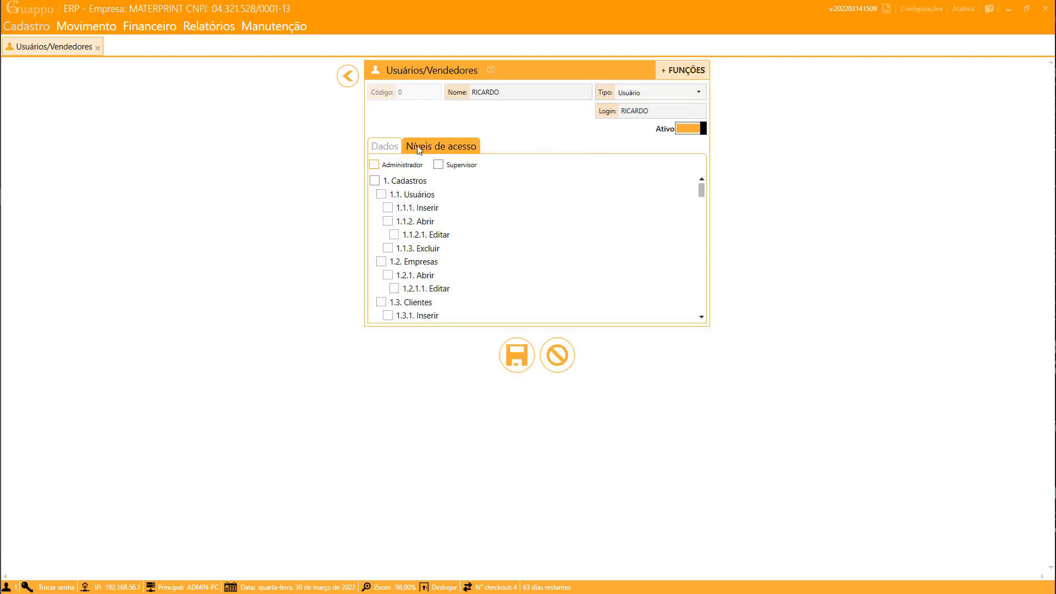
- Try Supervisor and Administrador access, reviewing the permission list, and finally leave Administrador checked
click(376, 165)
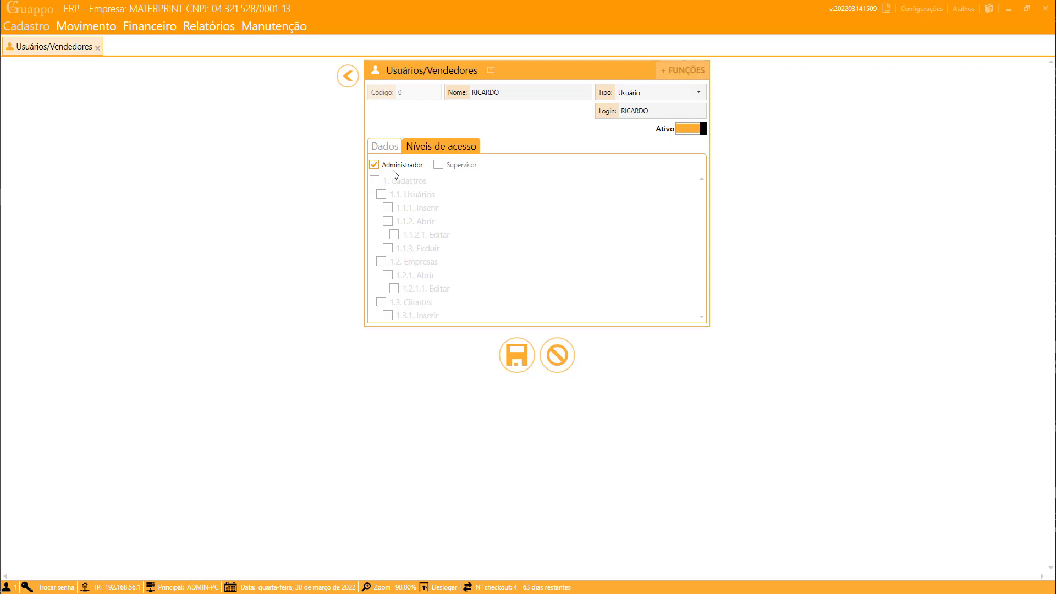
click(374, 165)
click(439, 164)
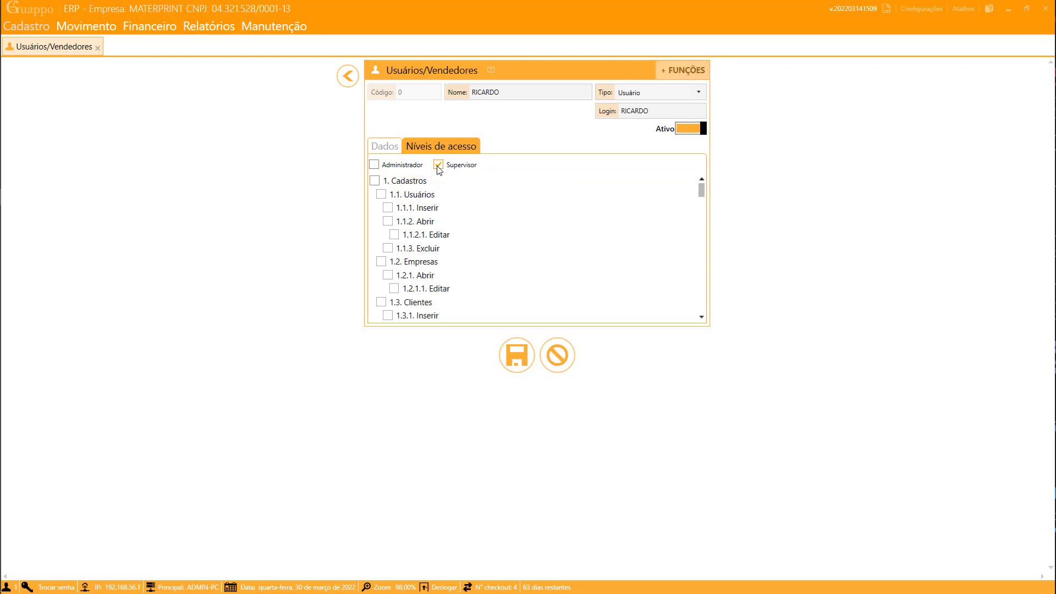
scroll(543, 206, down, 6)
scroll(661, 209, down, 2)
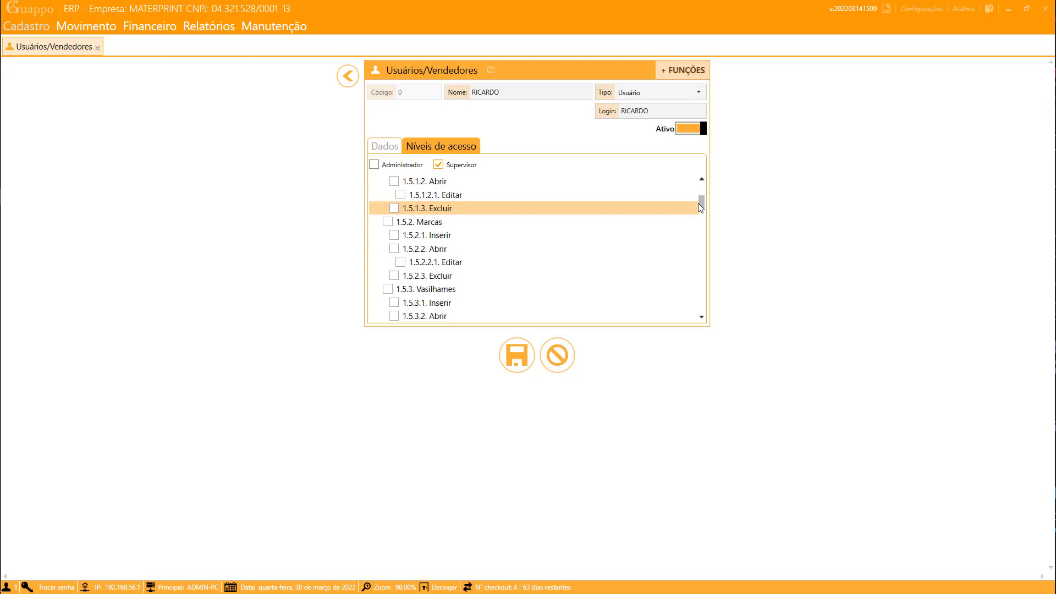
drag(700, 201, 705, 167)
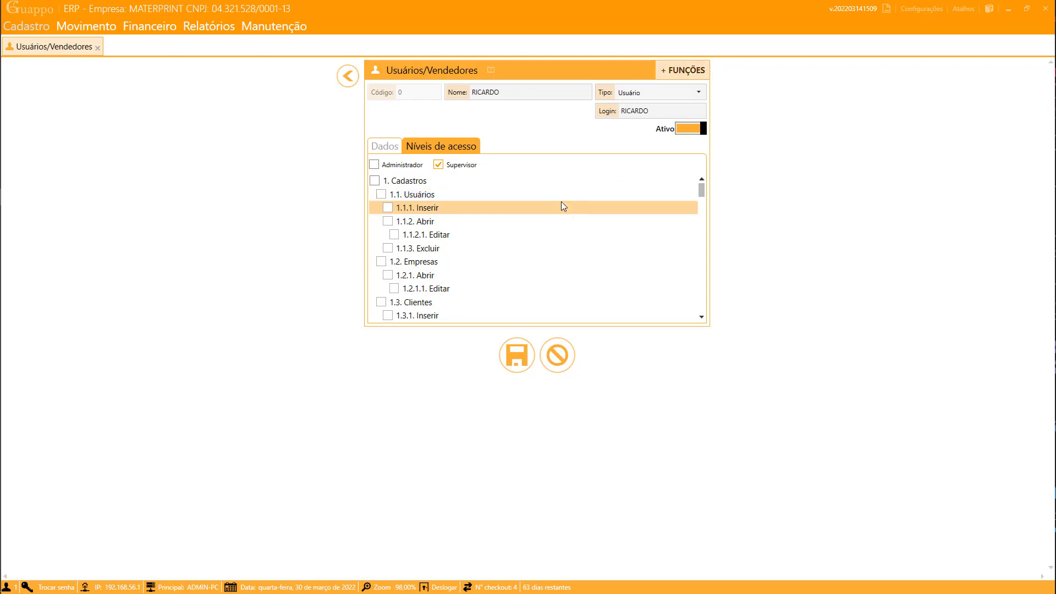
click(376, 165)
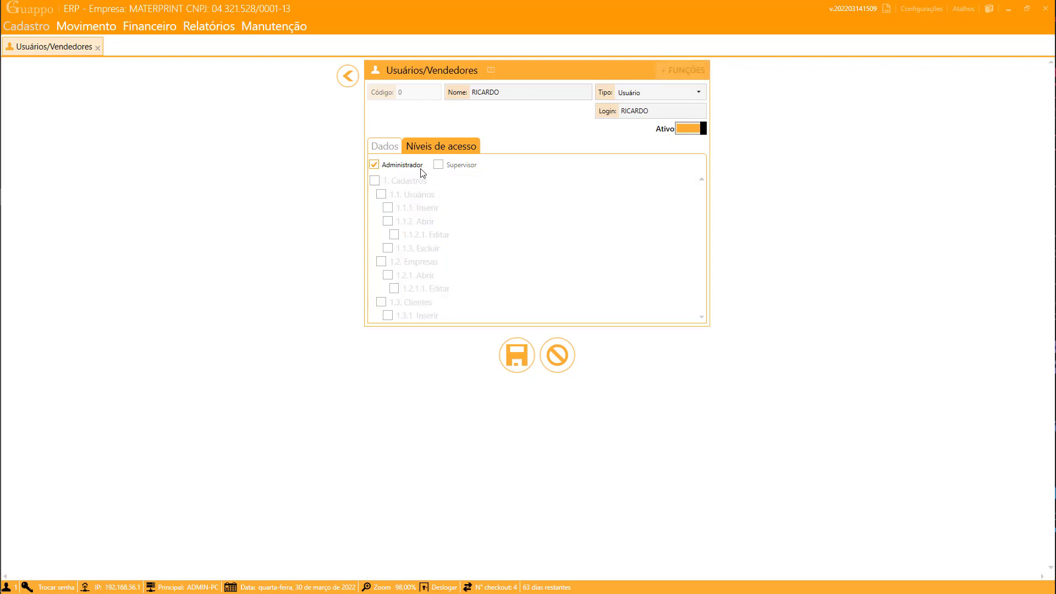
click(377, 167)
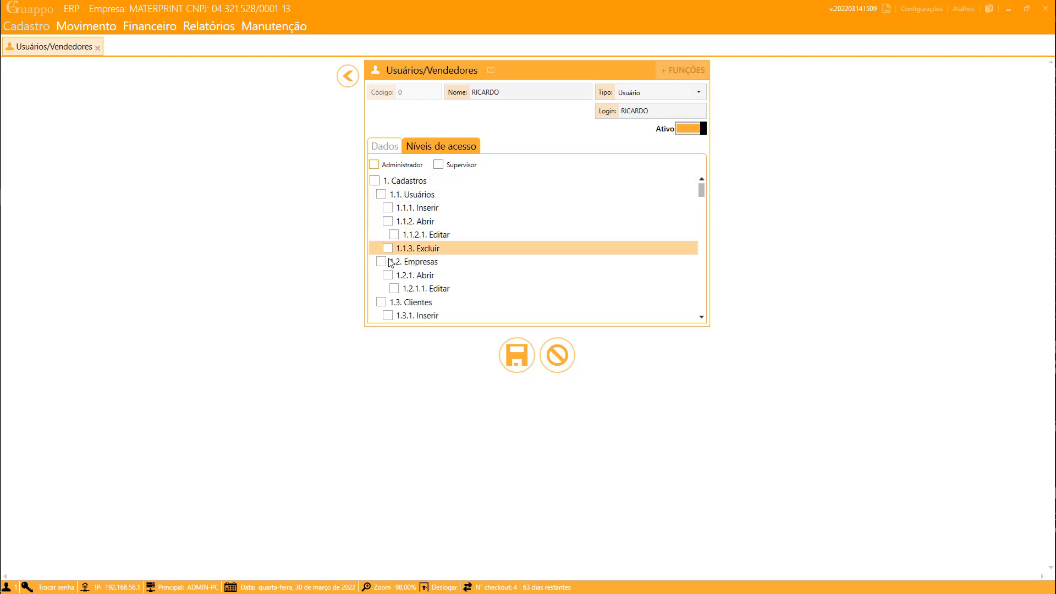
scroll(389, 270, down, 4)
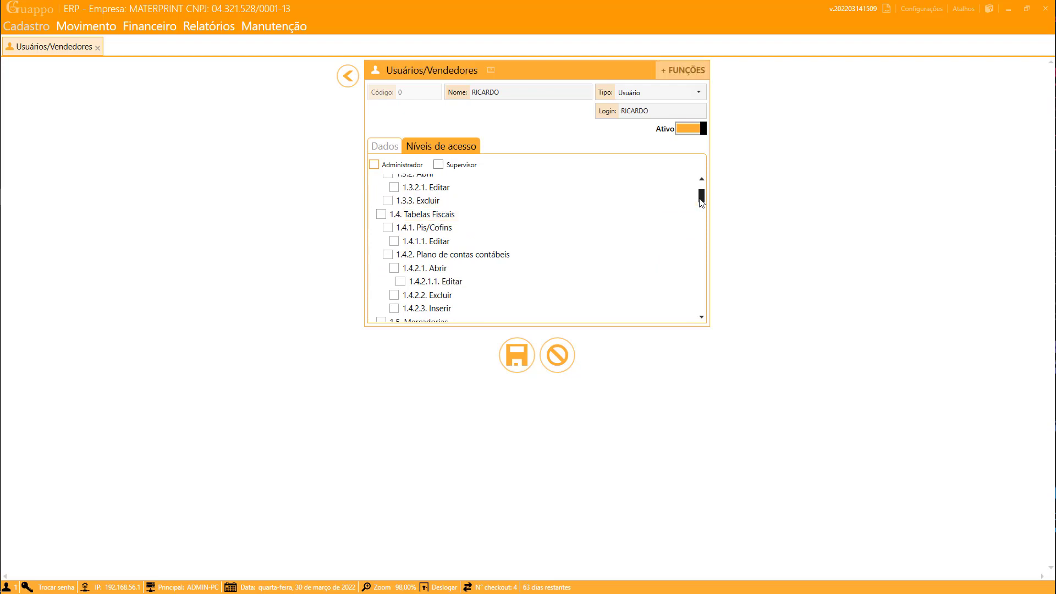
mouse_move(702, 202)
mouse_down()
mouse_move(720, 313)
mouse_move(703, 187)
mouse_up()
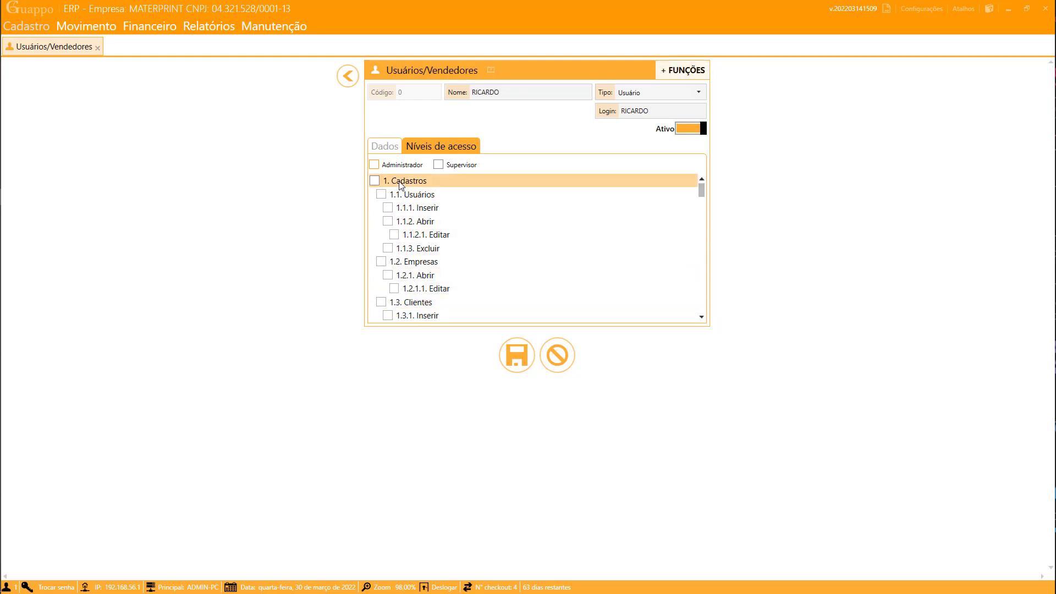
scroll(447, 269, down, 12)
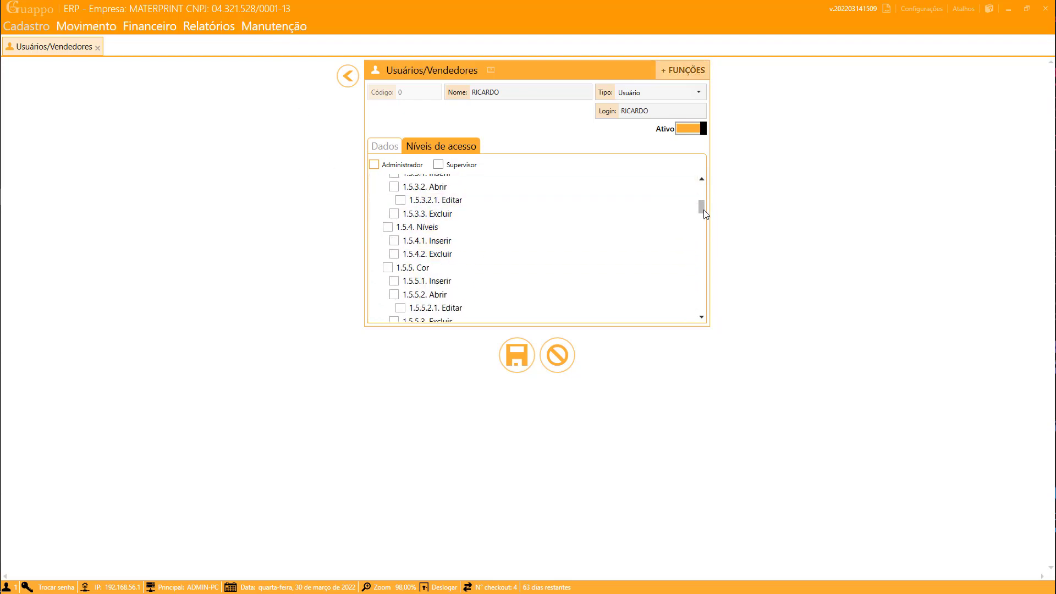
drag(702, 208, 700, 184)
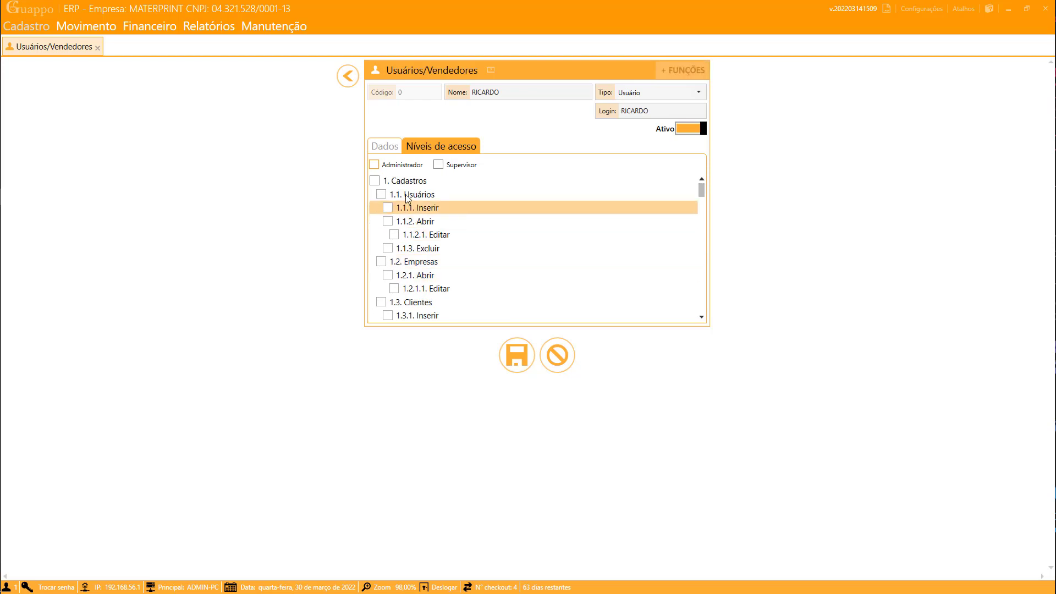
click(374, 164)
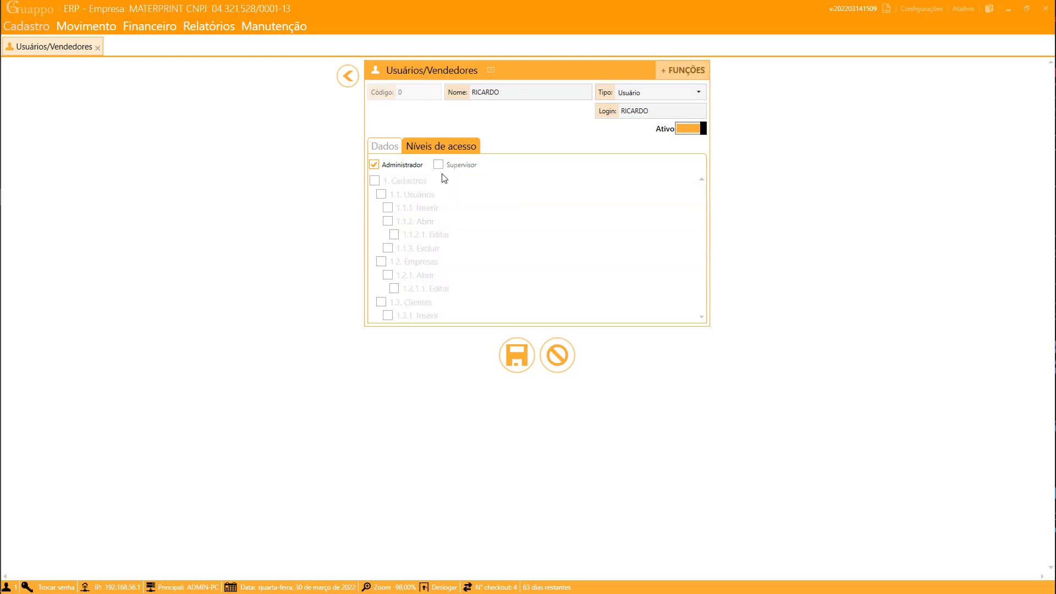
- Dismiss the save warning, append '1' to the user's login and name, and save the user
click(515, 356)
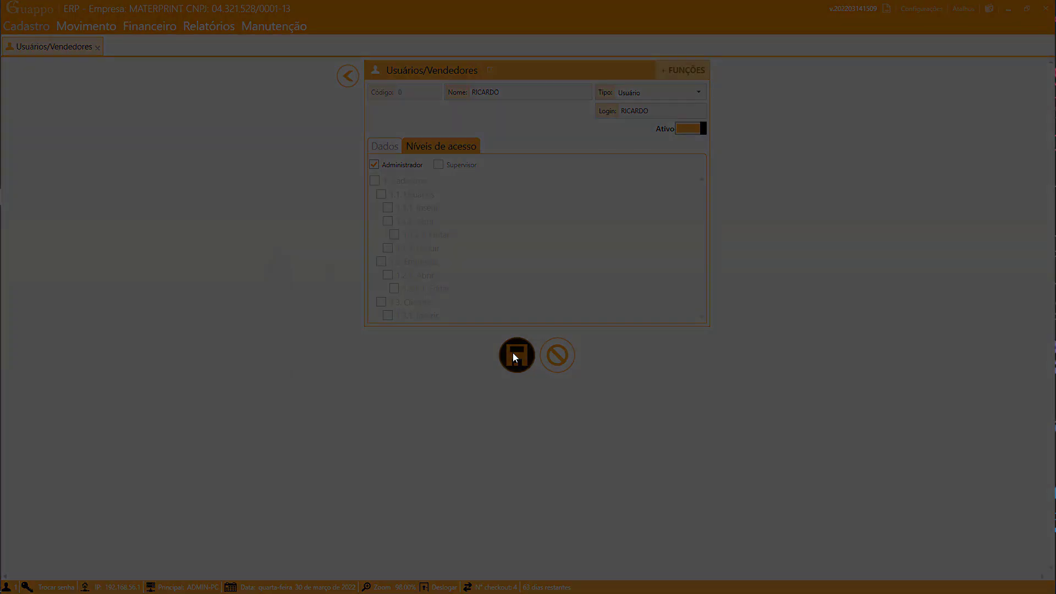
click(766, 349)
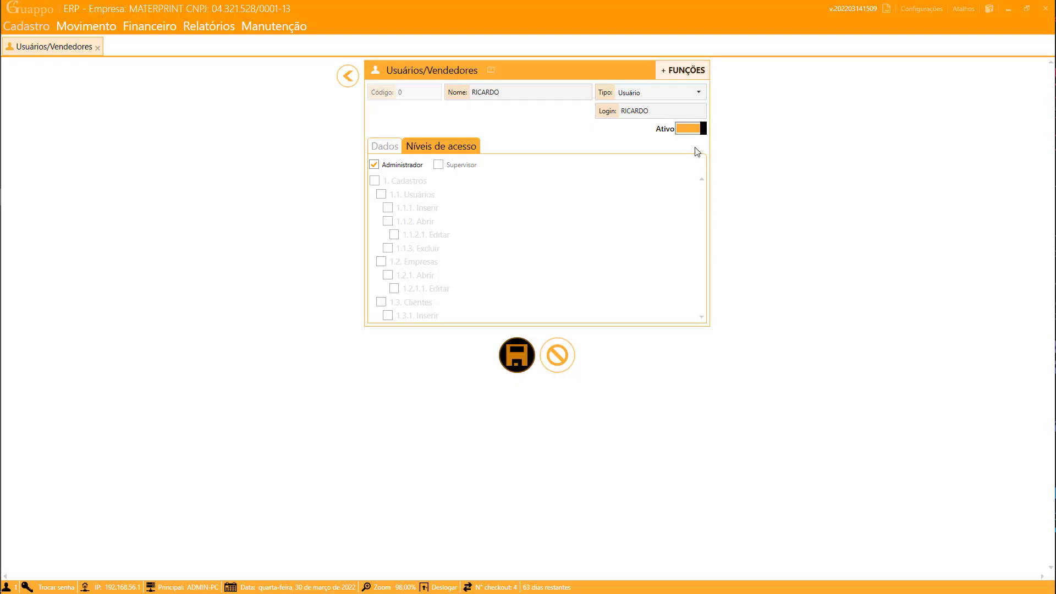
click(666, 112)
text(1)
click(558, 93)
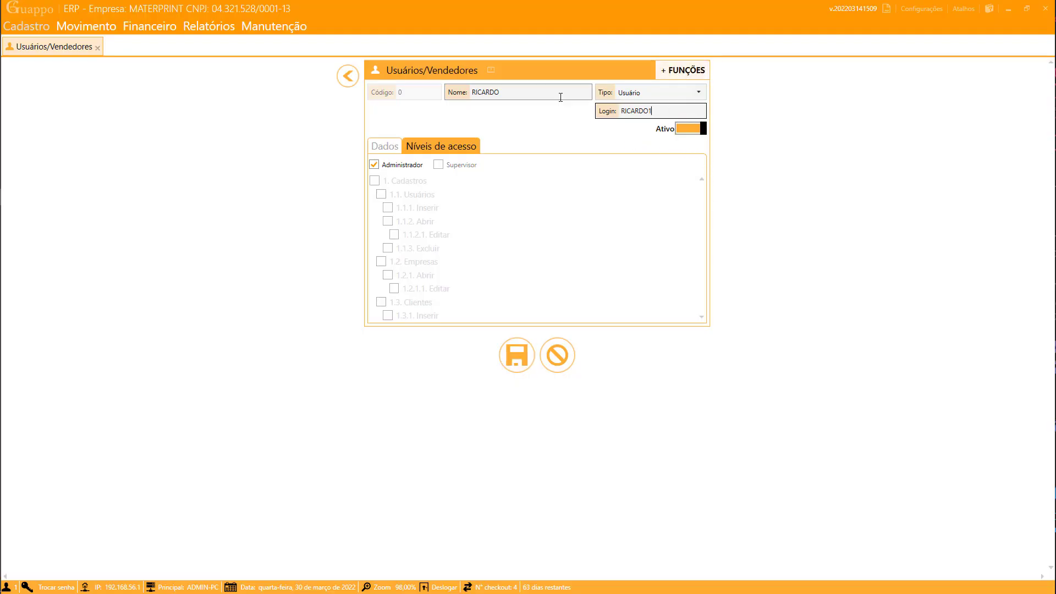
text(1)
click(517, 357)
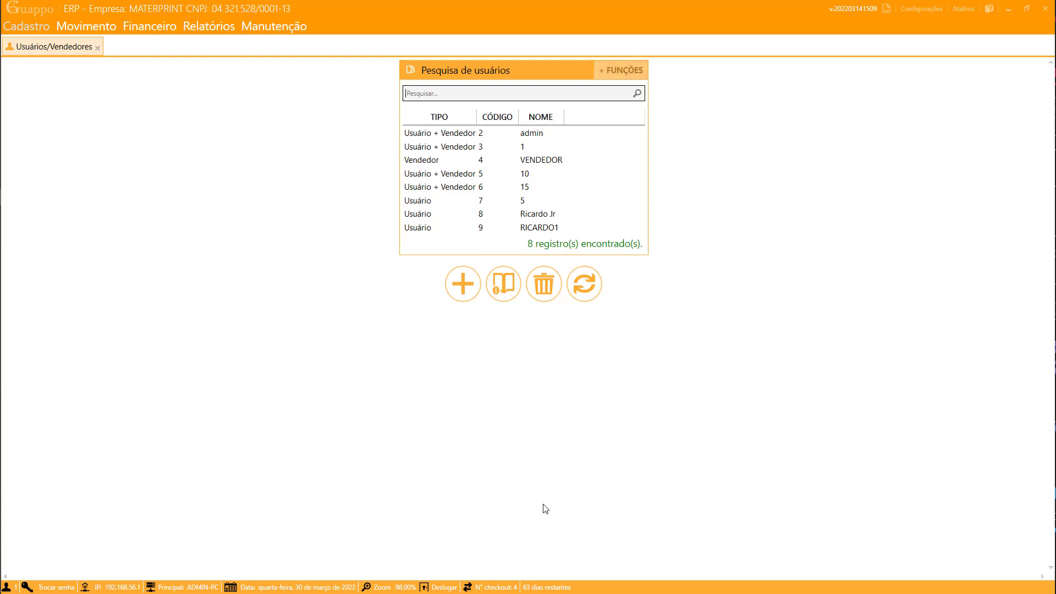
- Log out and sign back in as the new user, registering its first-login password
click(438, 590)
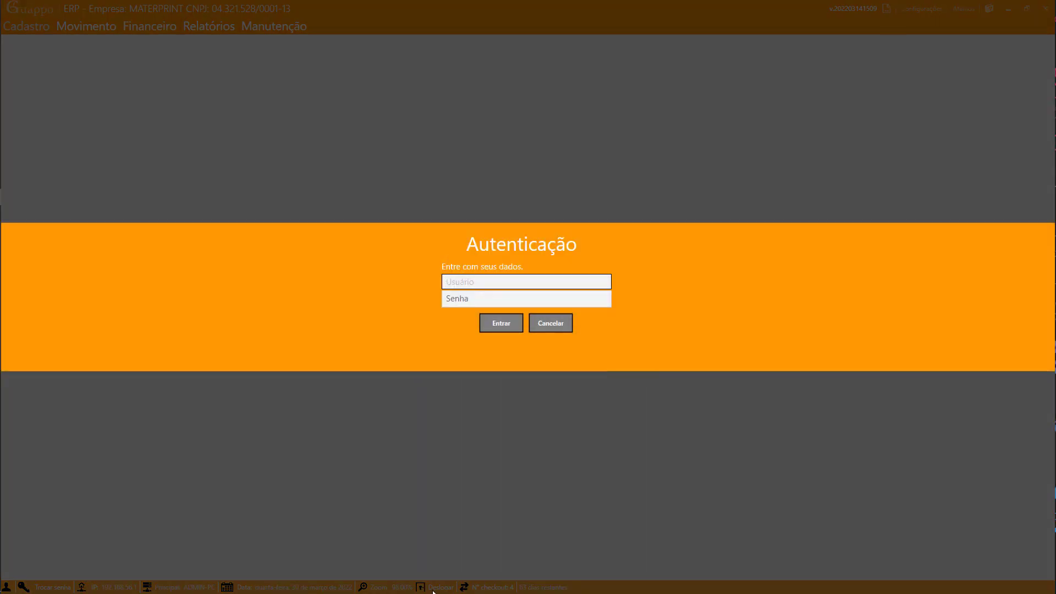
text(RICARDO1)
click(458, 301)
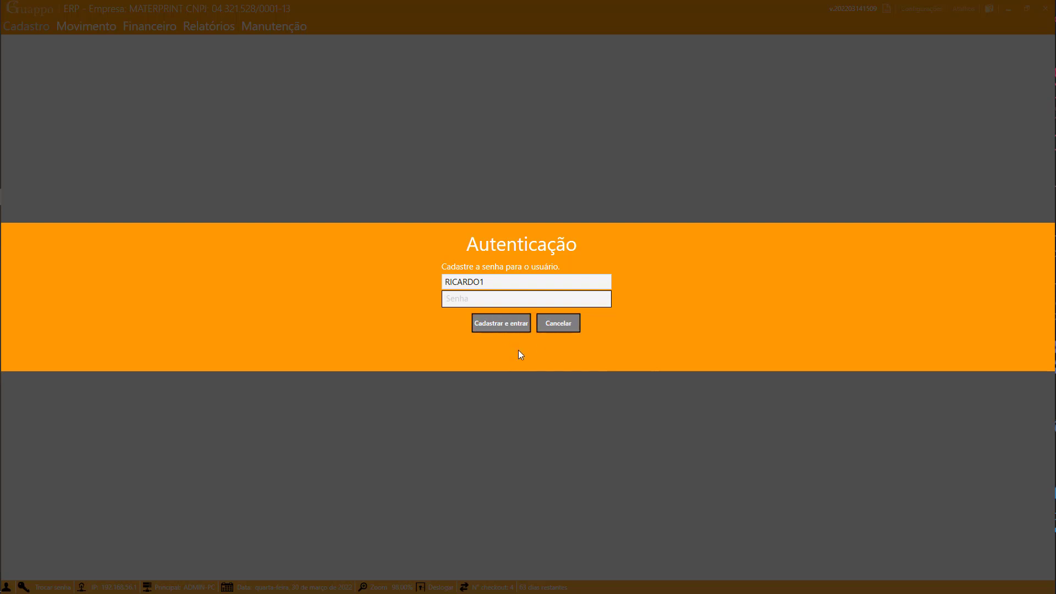
text(1)
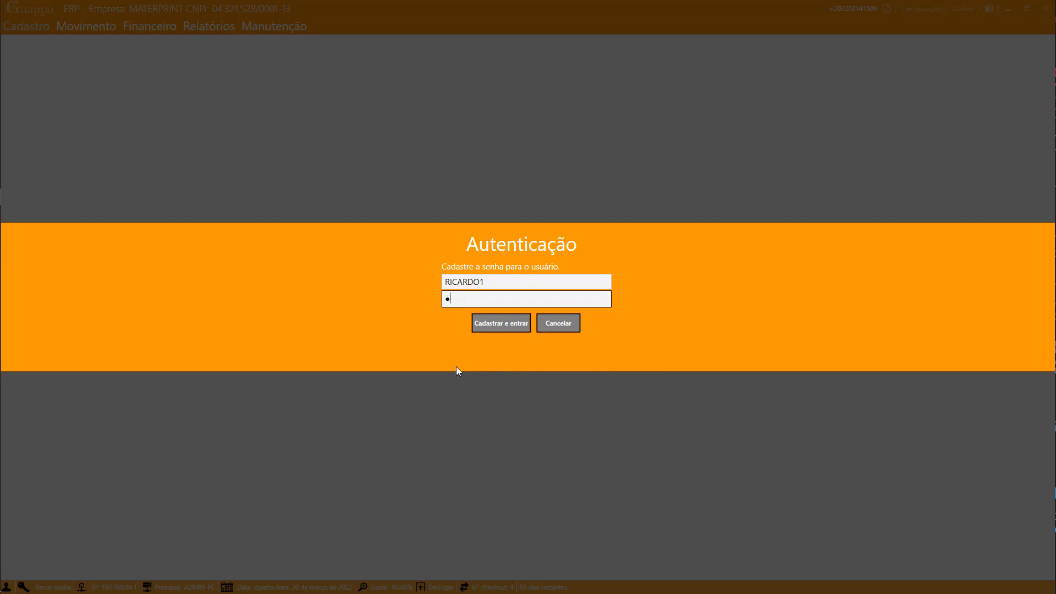
click(497, 328)
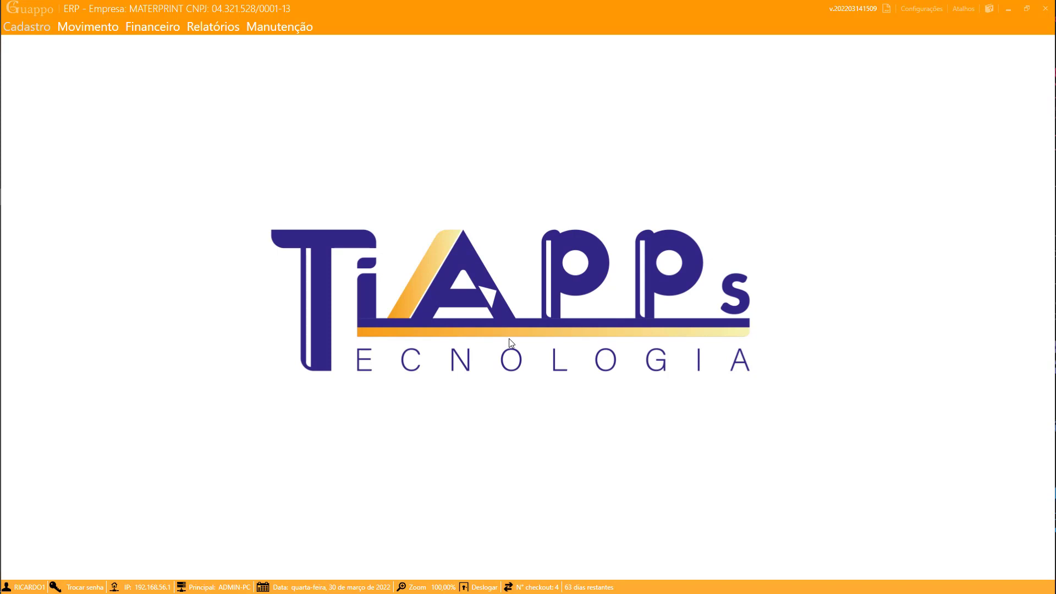
click(32, 29)
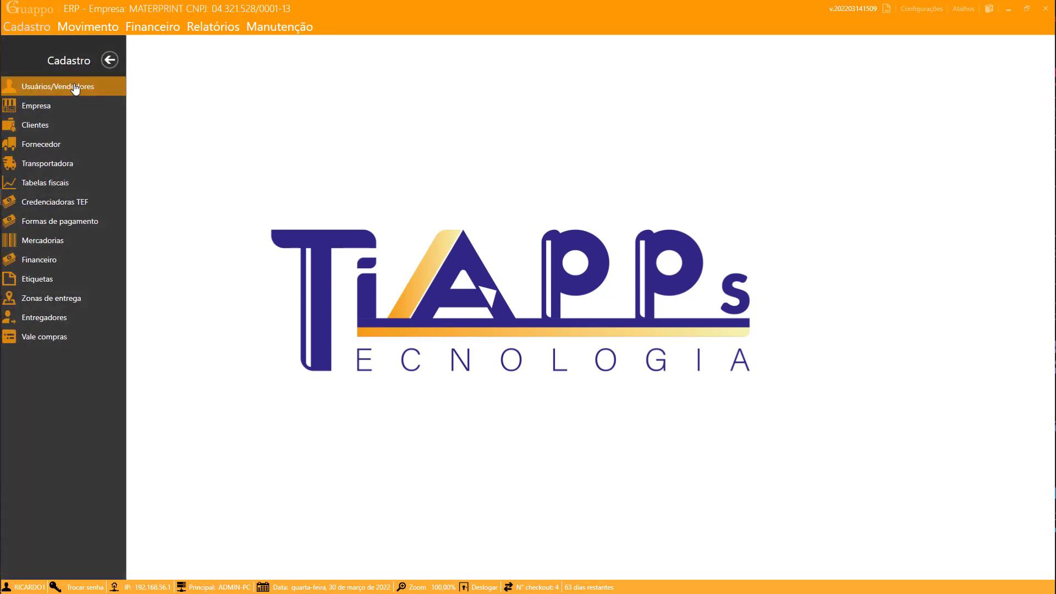
click(107, 61)
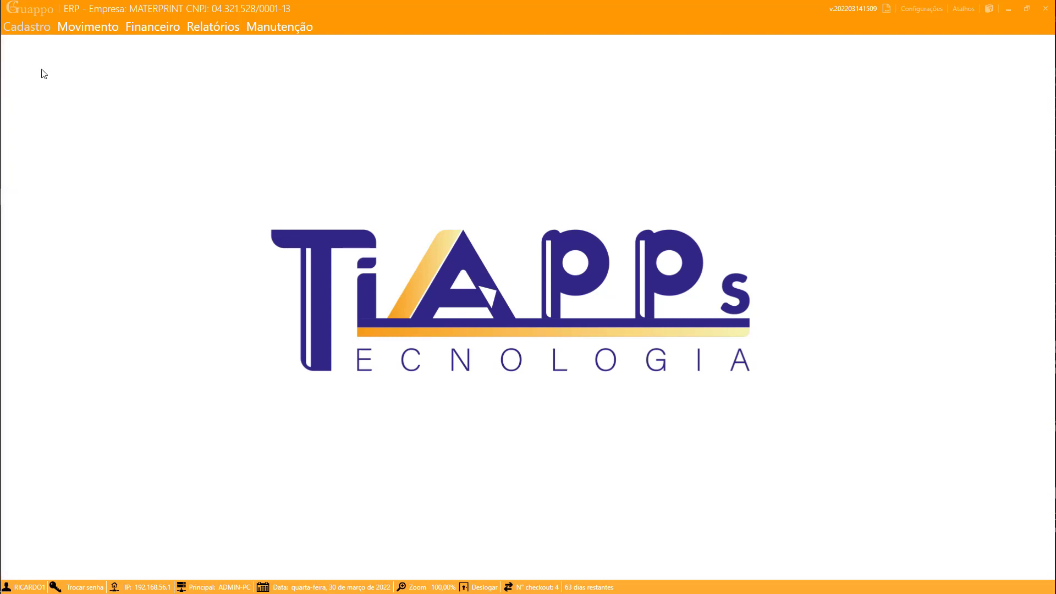
- Reopen the Clientes search from the Atalhos shortcut panel and select the MATERPRINT client row
click(24, 27)
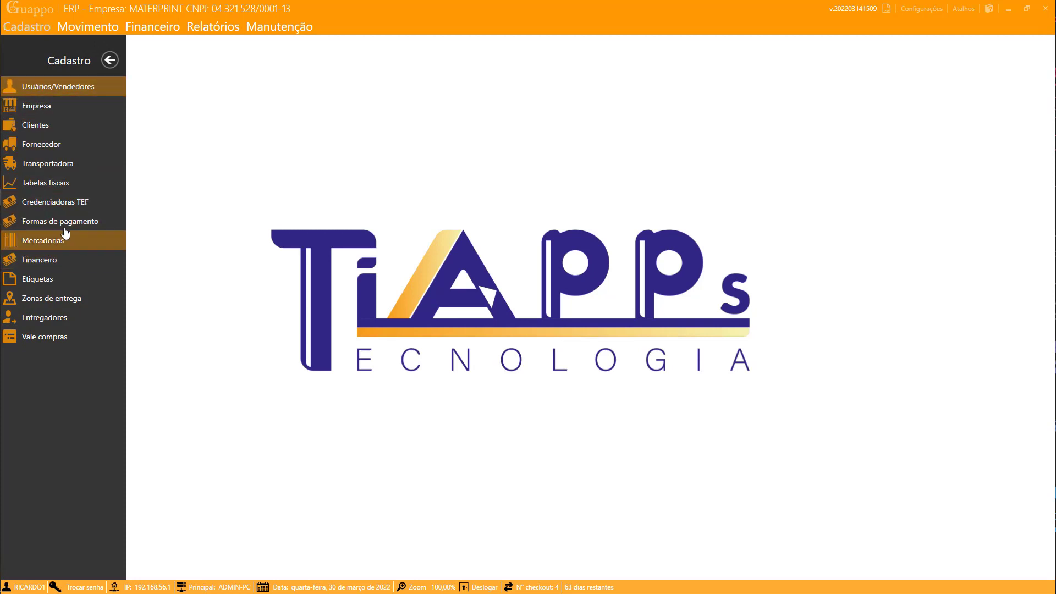
click(54, 125)
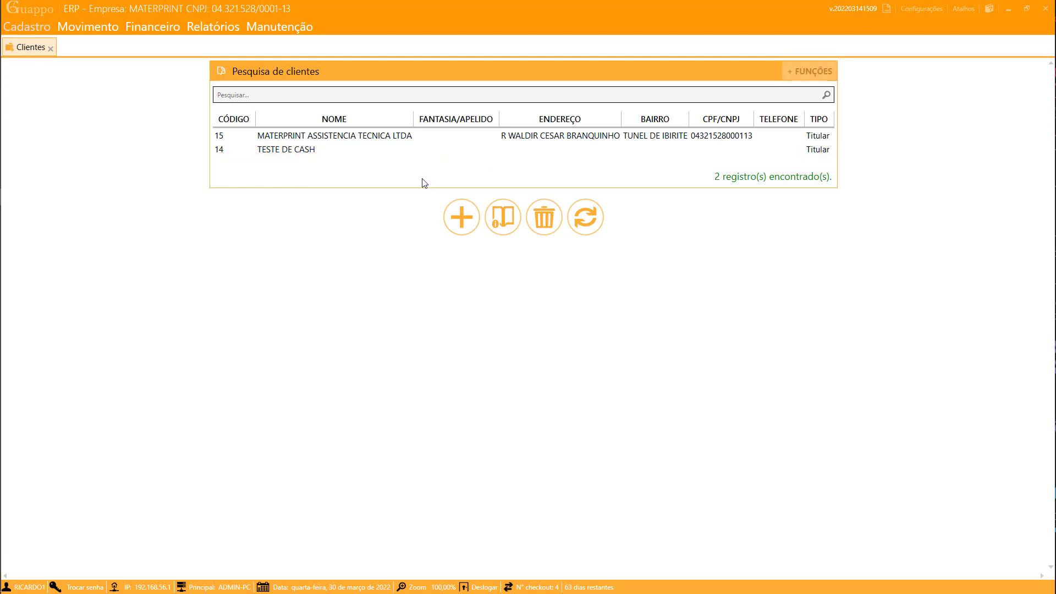
click(50, 48)
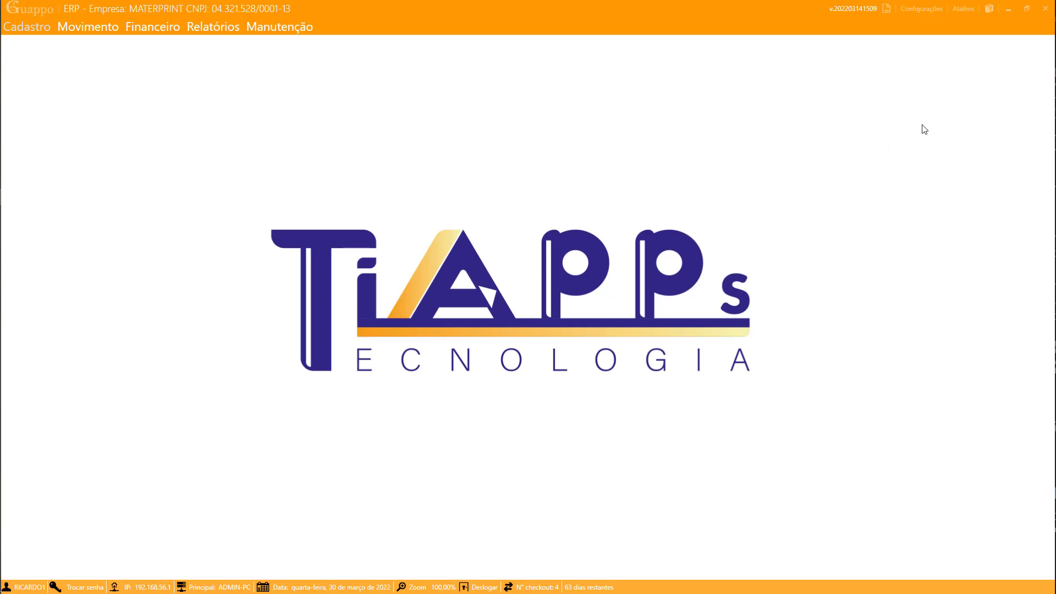
click(961, 9)
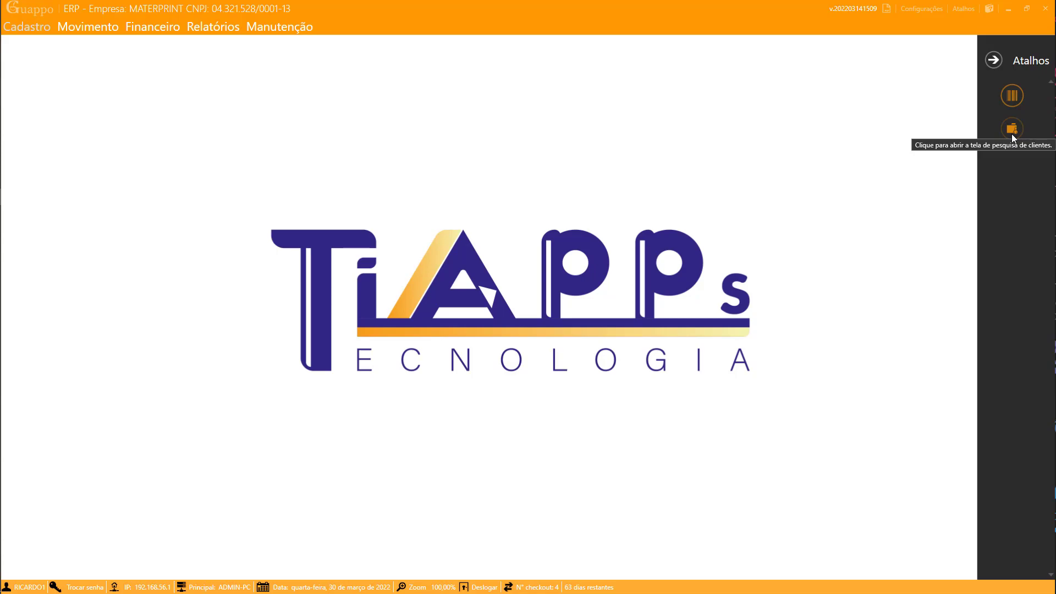
click(1012, 130)
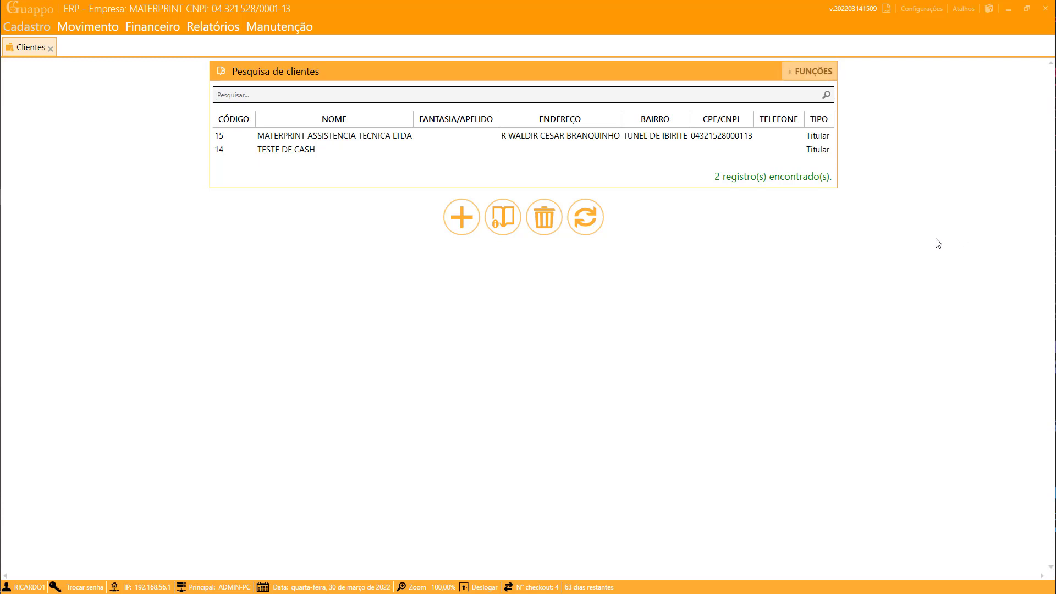
click(307, 139)
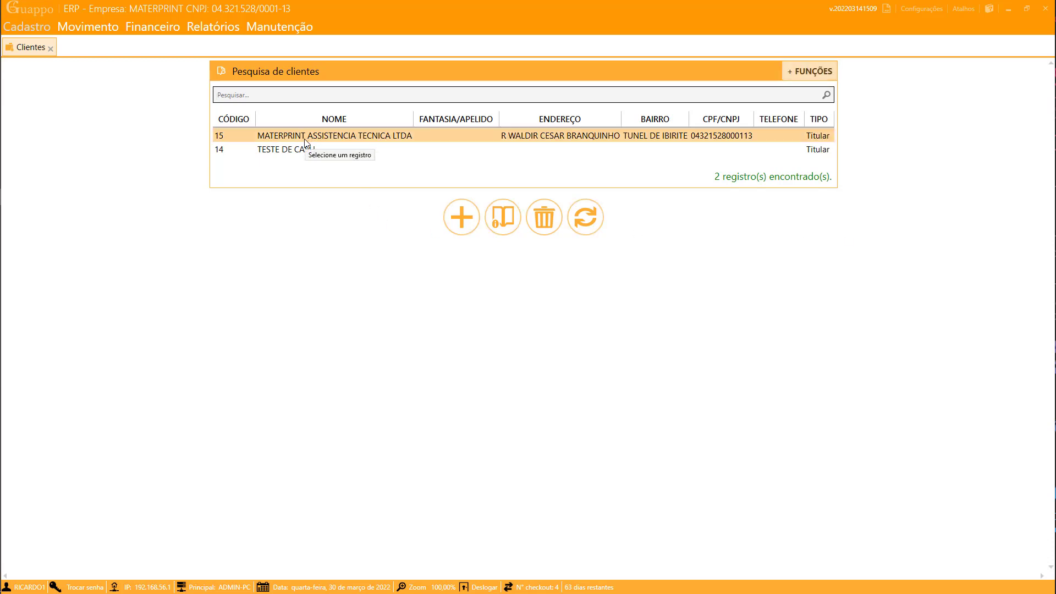
- Open client MATERPRINT and set default payment to PIX for NF-e and DINHEIRO for PDV
click(305, 139)
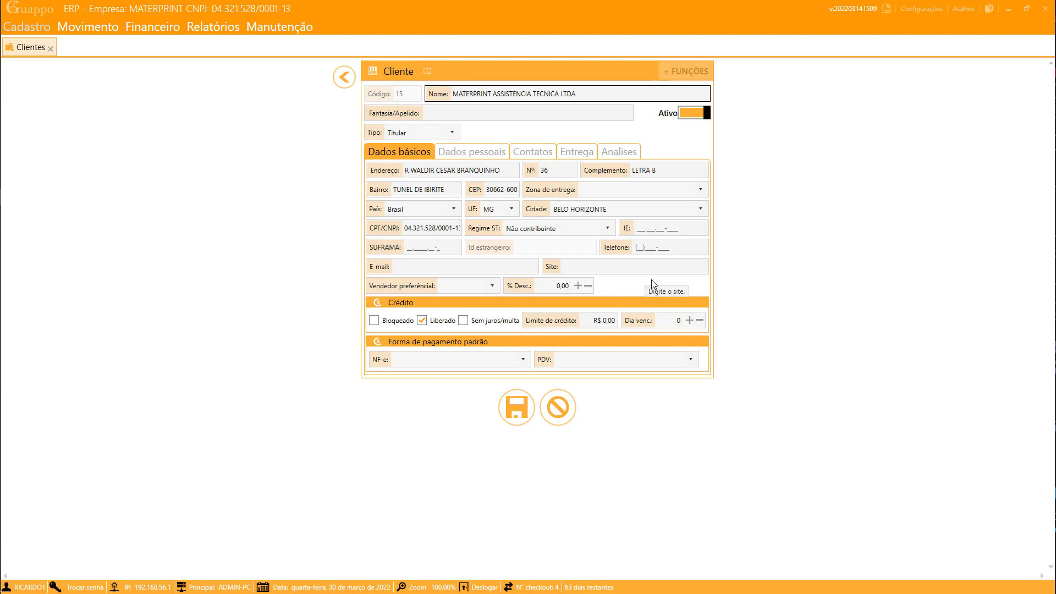
click(521, 361)
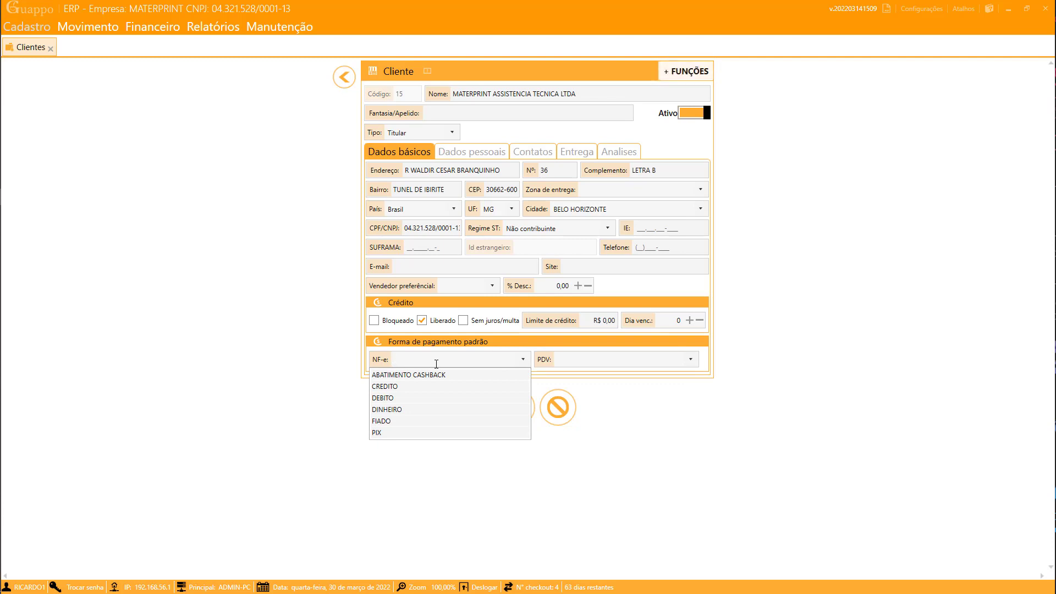
click(383, 433)
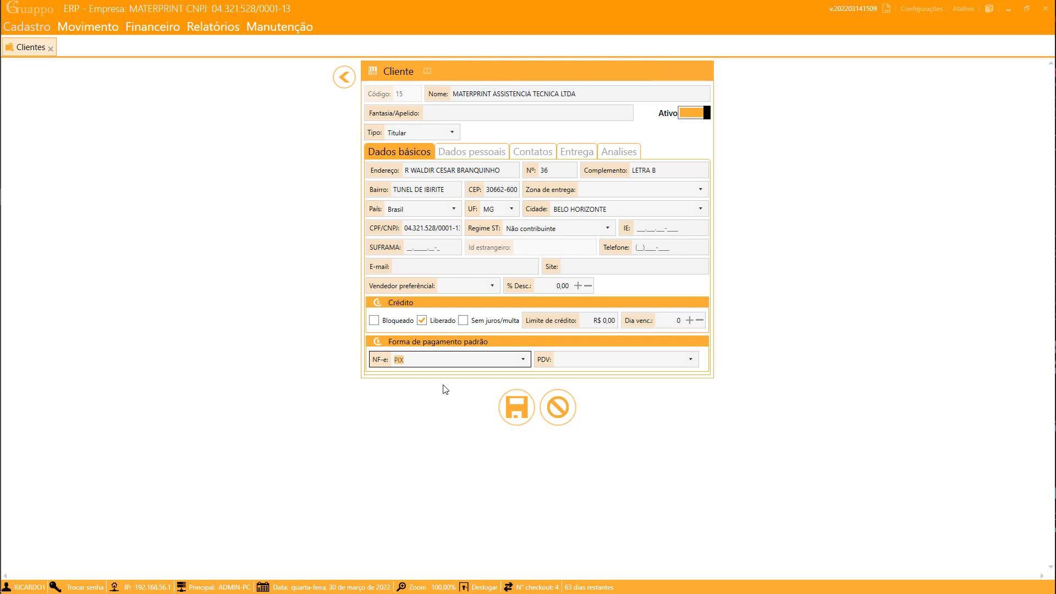
click(691, 360)
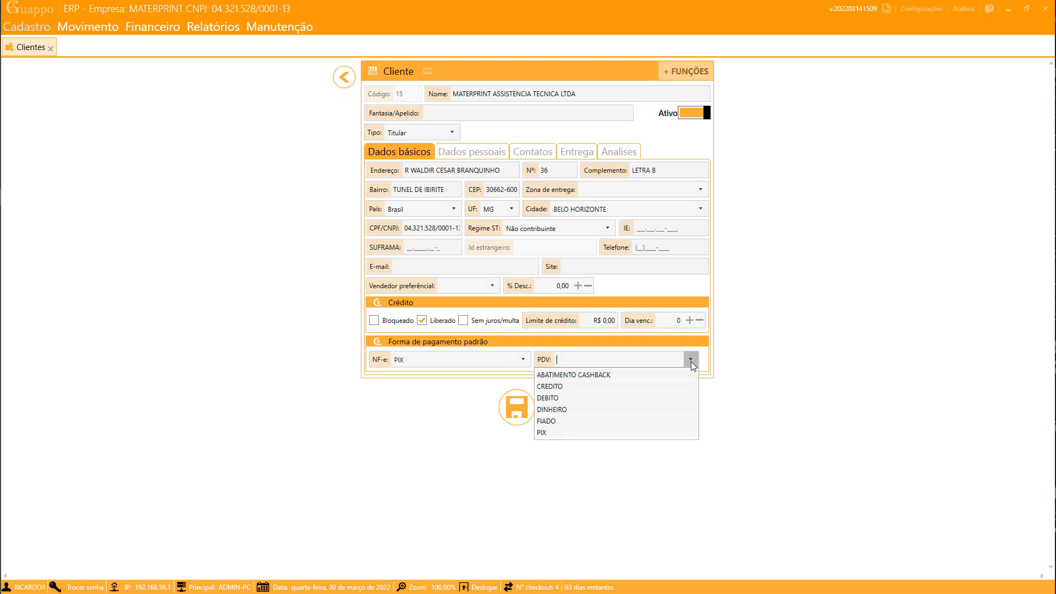
click(566, 410)
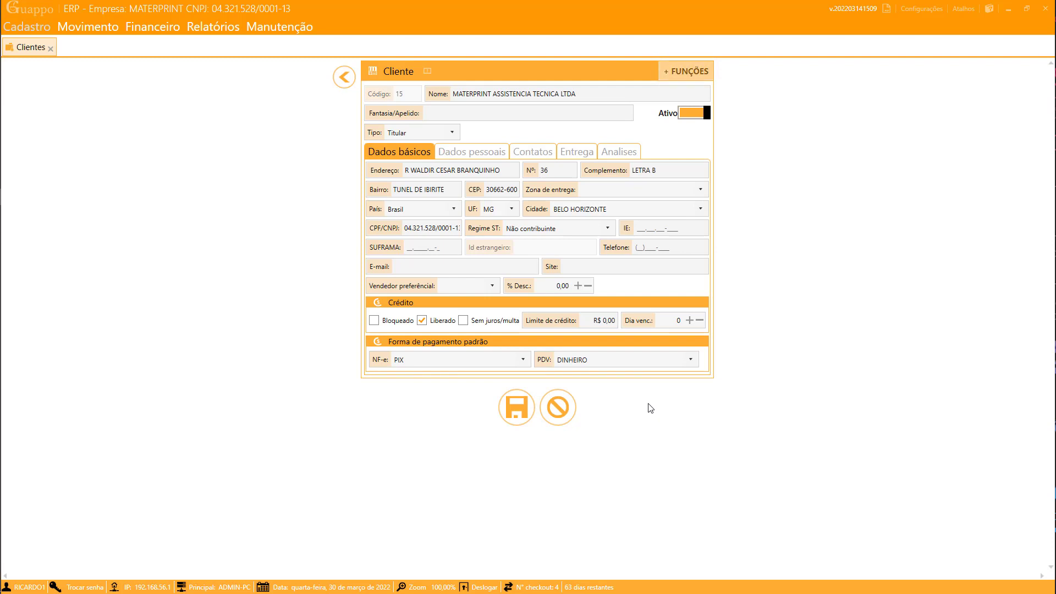
- Toggle the client's Bloqueado/Liberado credit status and enter a 1.000 credit limit
click(423, 321)
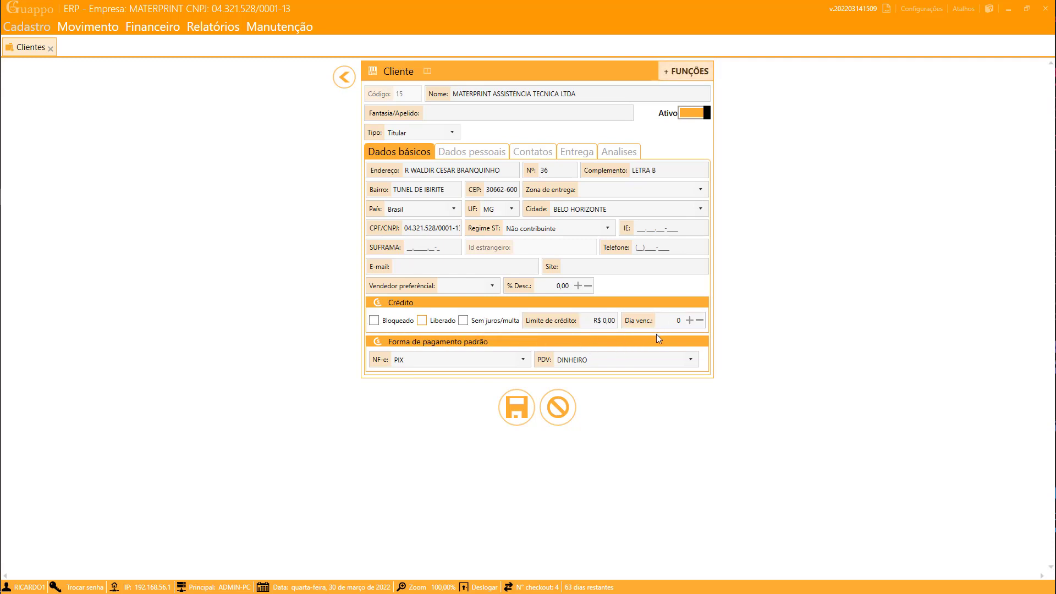
click(382, 326)
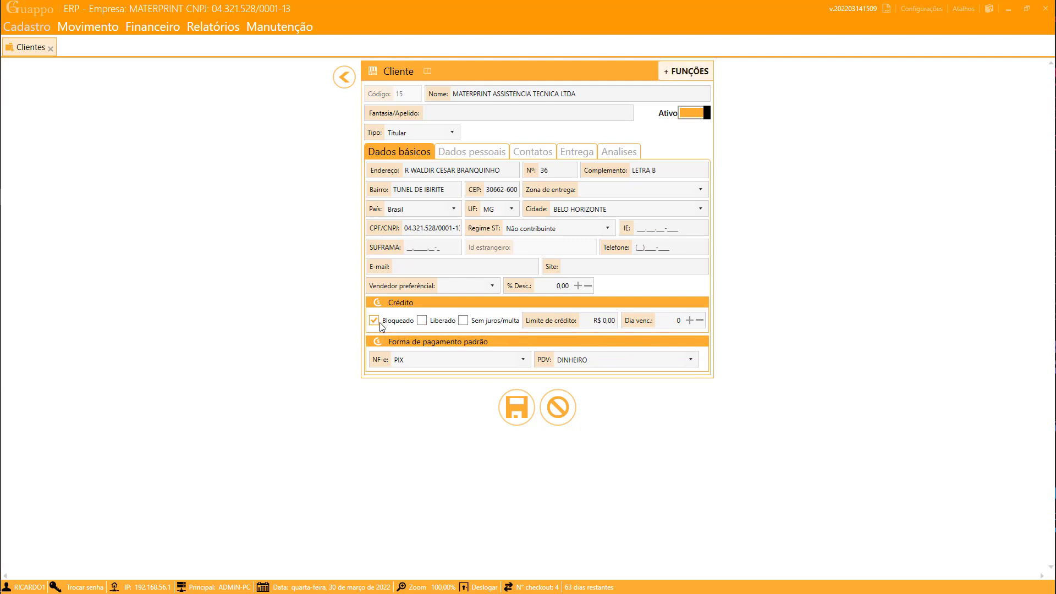
click(430, 326)
click(387, 324)
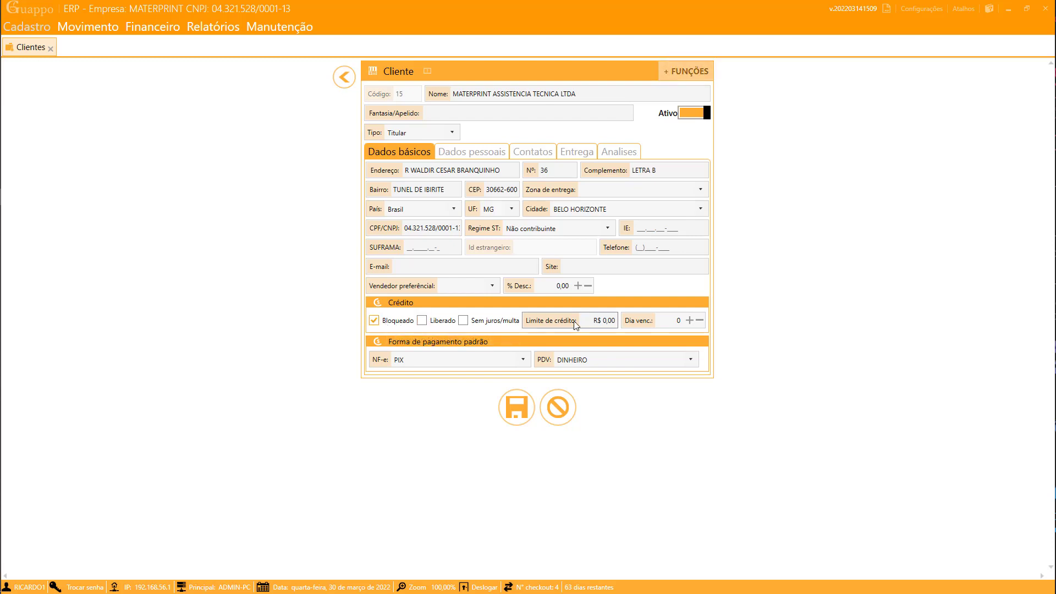
click(605, 321)
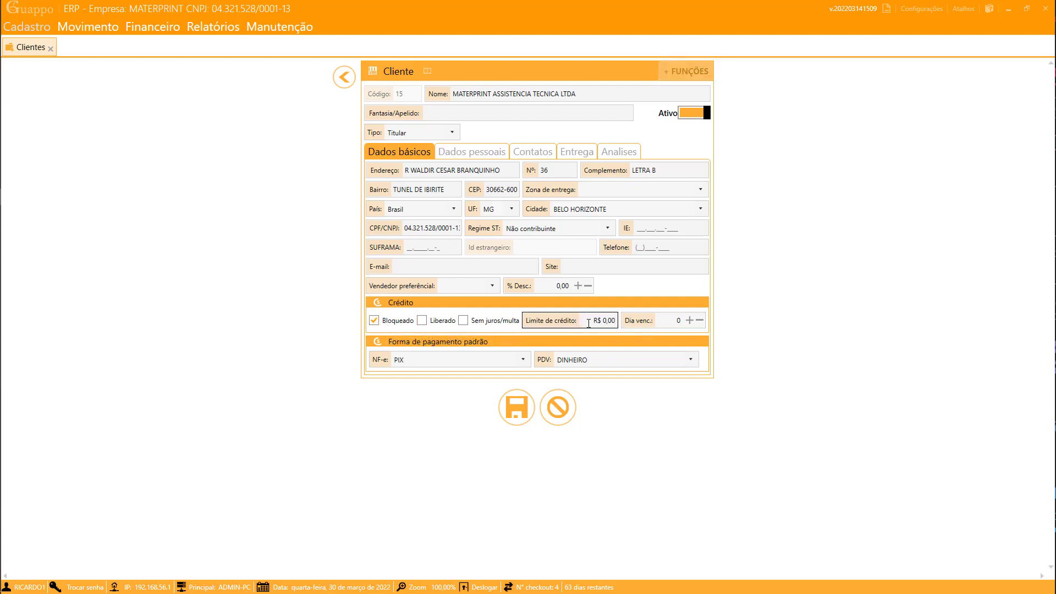
text(1.000)
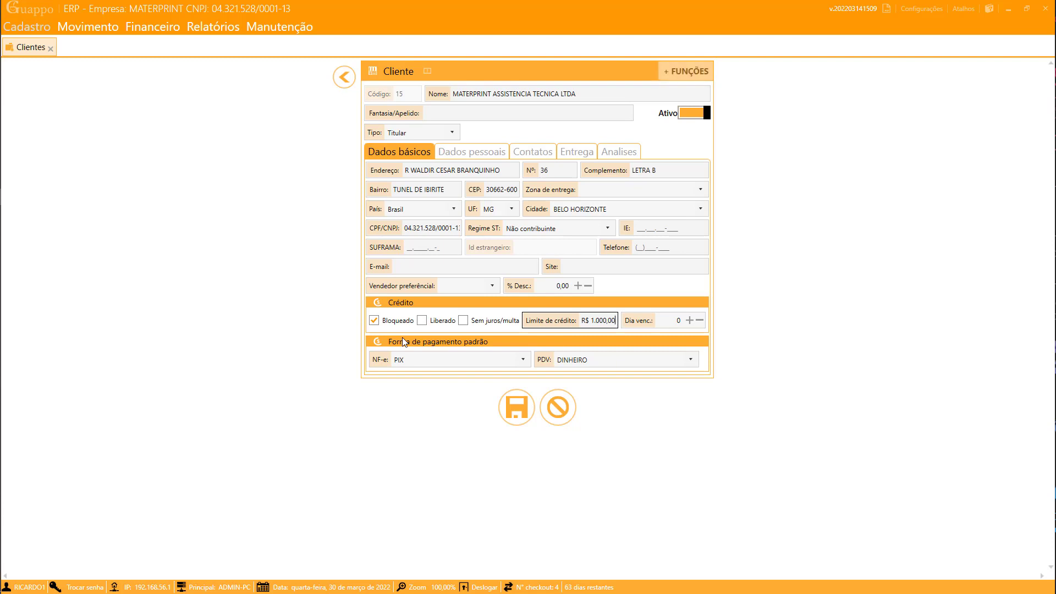
click(374, 321)
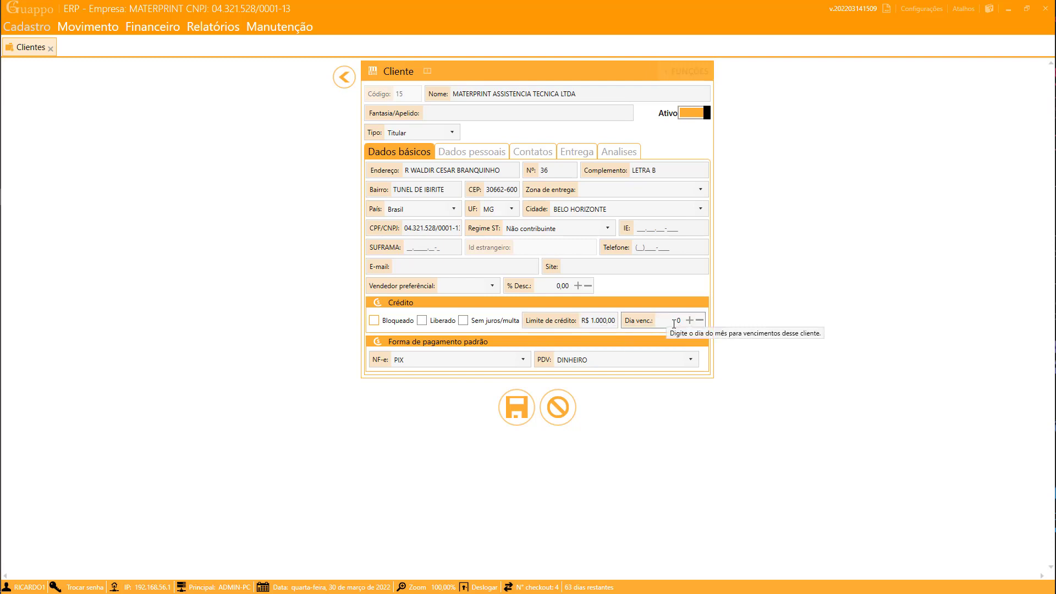
- Raise the monthly due day to 5 and clear the credit limit to R$ 0,00
click(689, 320)
click(690, 320)
click(689, 320)
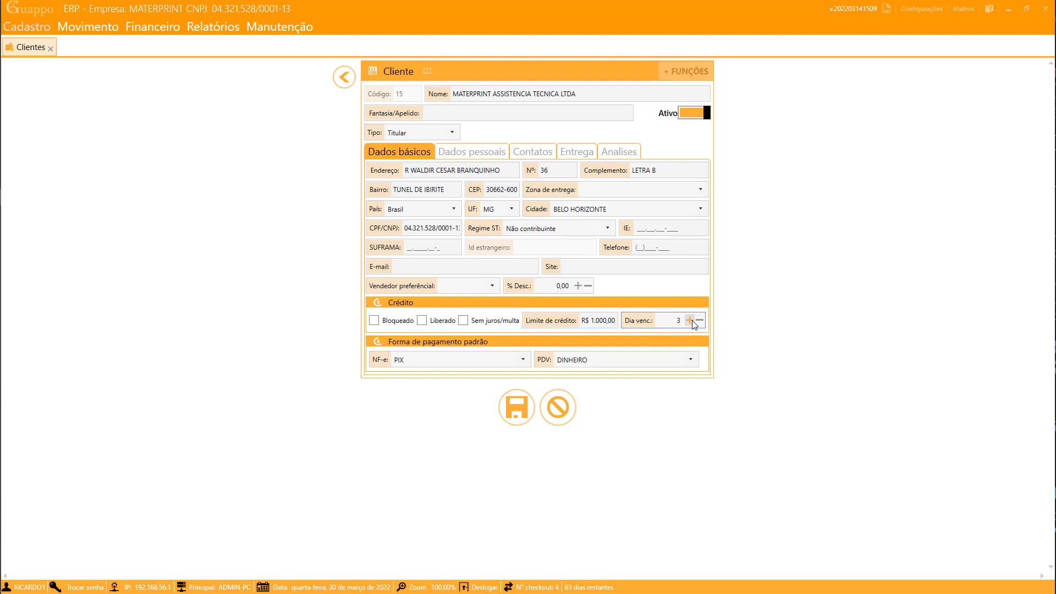
click(689, 320)
click(689, 320)
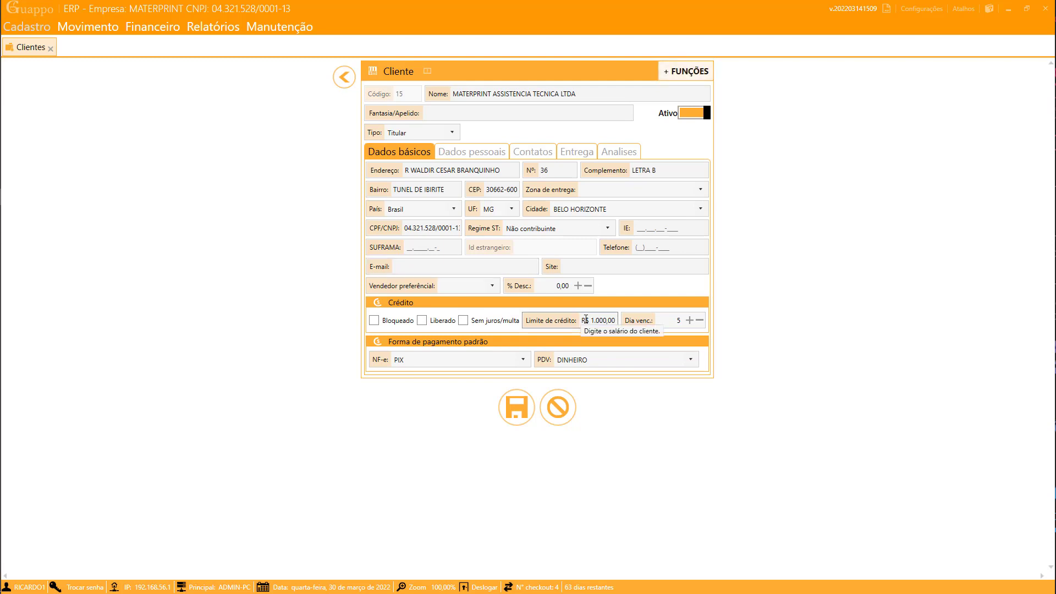
click(607, 320)
key(BackSpace)
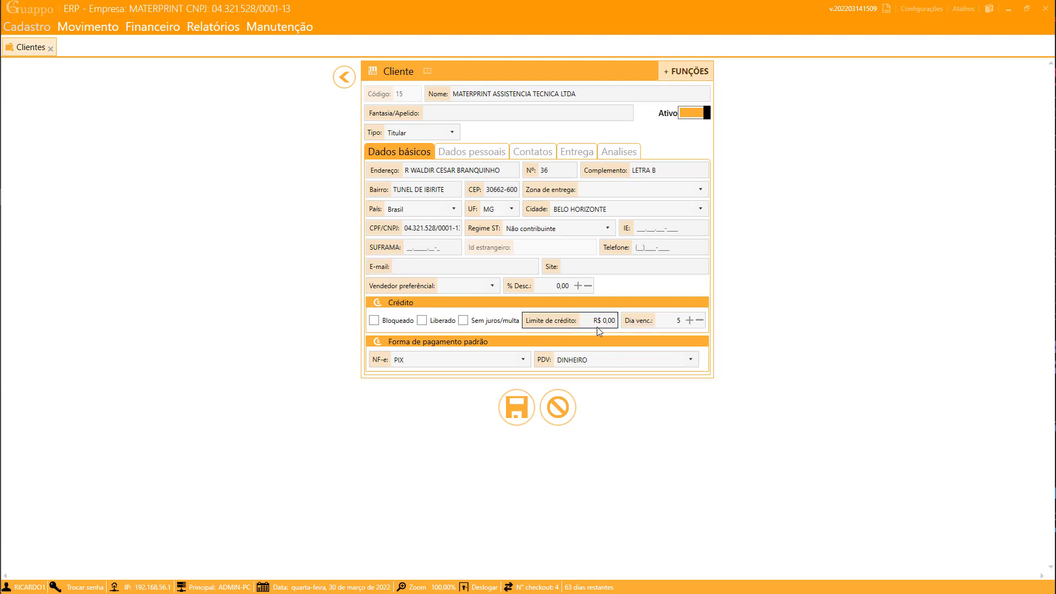
click(429, 323)
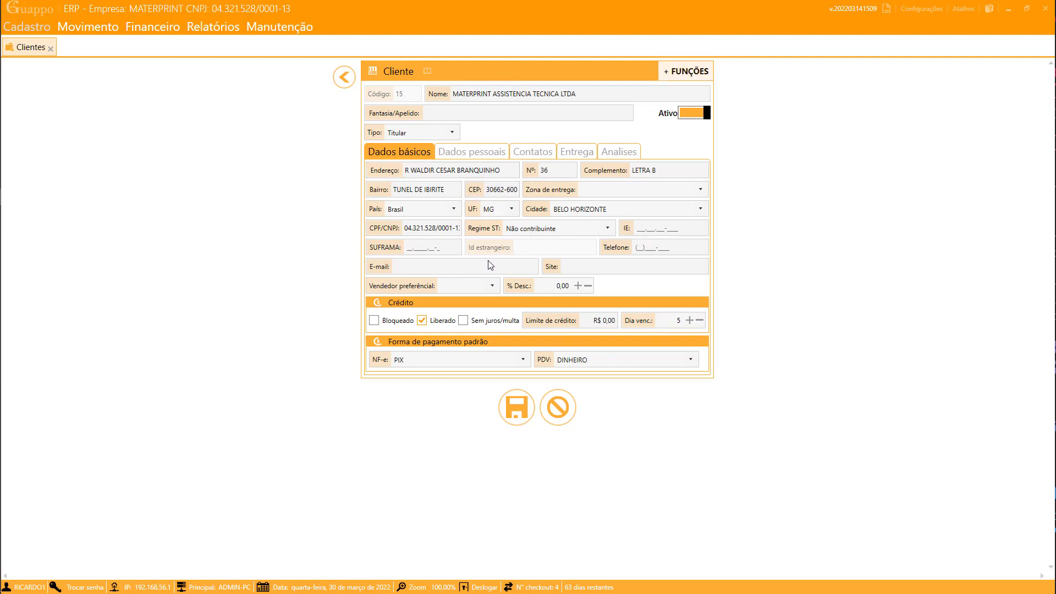
click(463, 320)
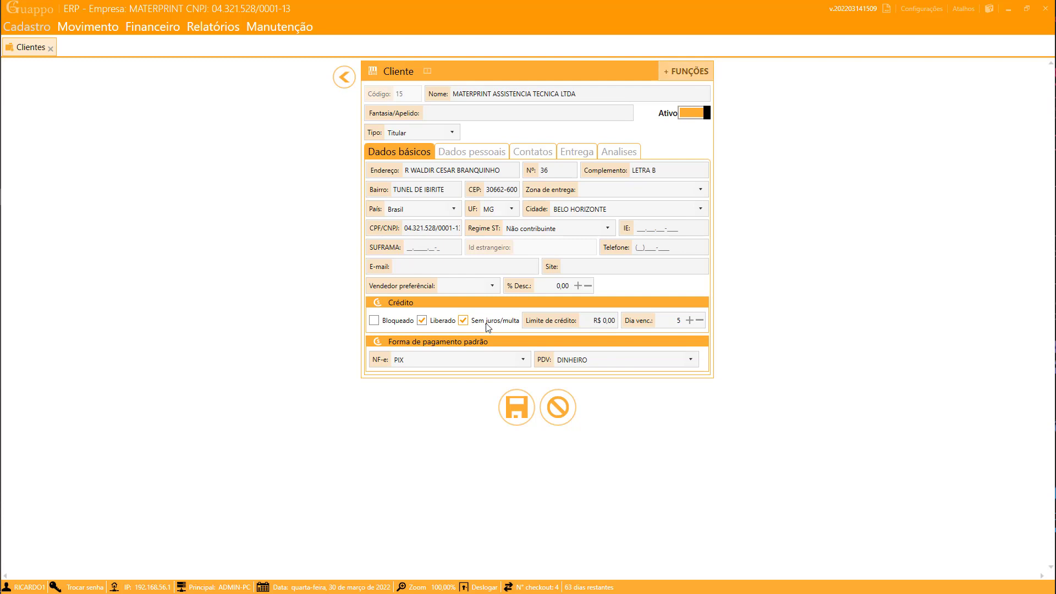
click(487, 325)
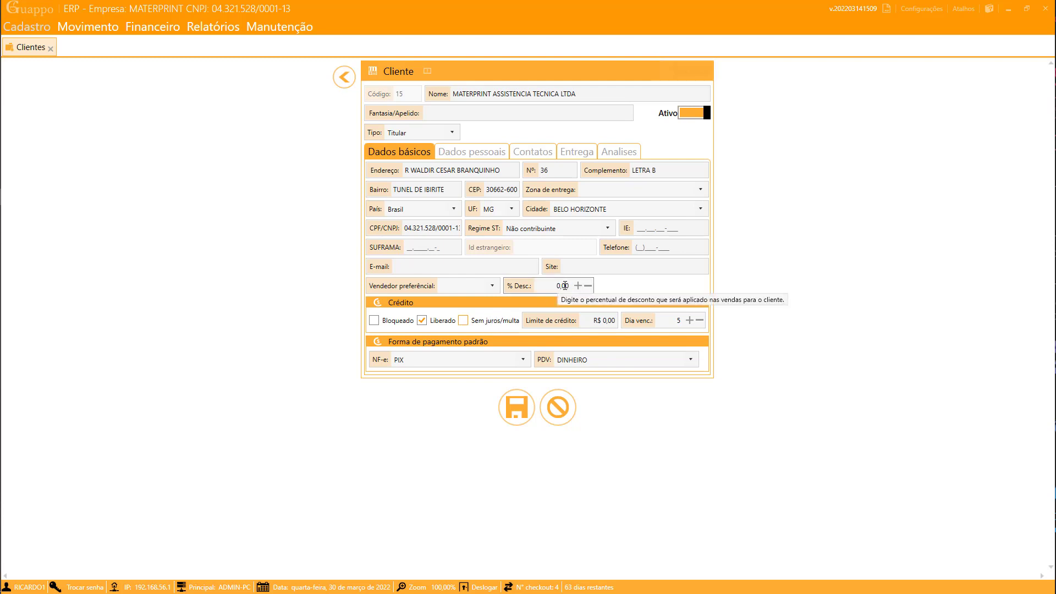
click(487, 287)
click(458, 285)
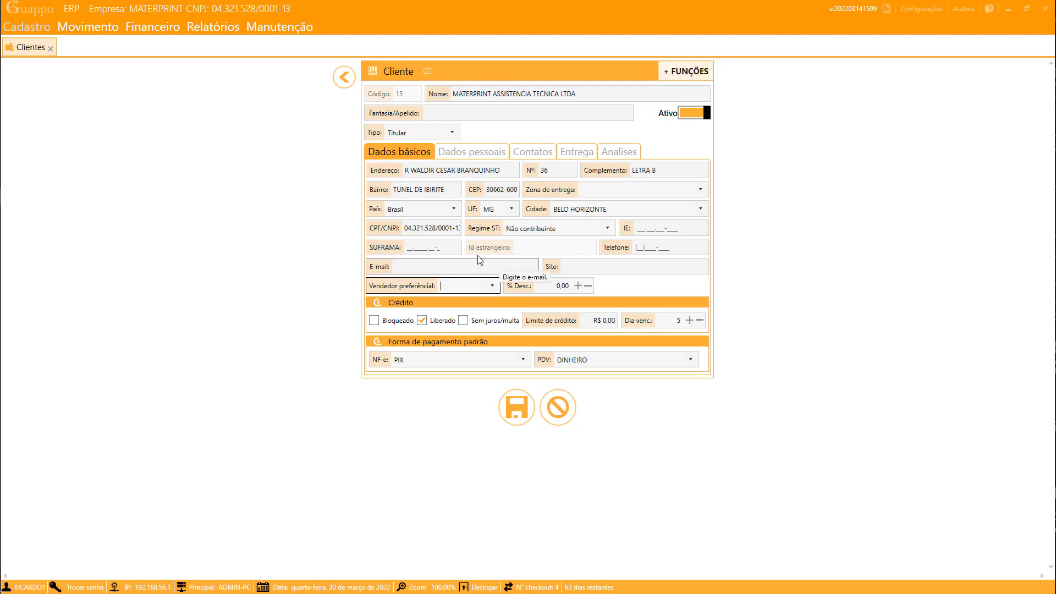
click(452, 132)
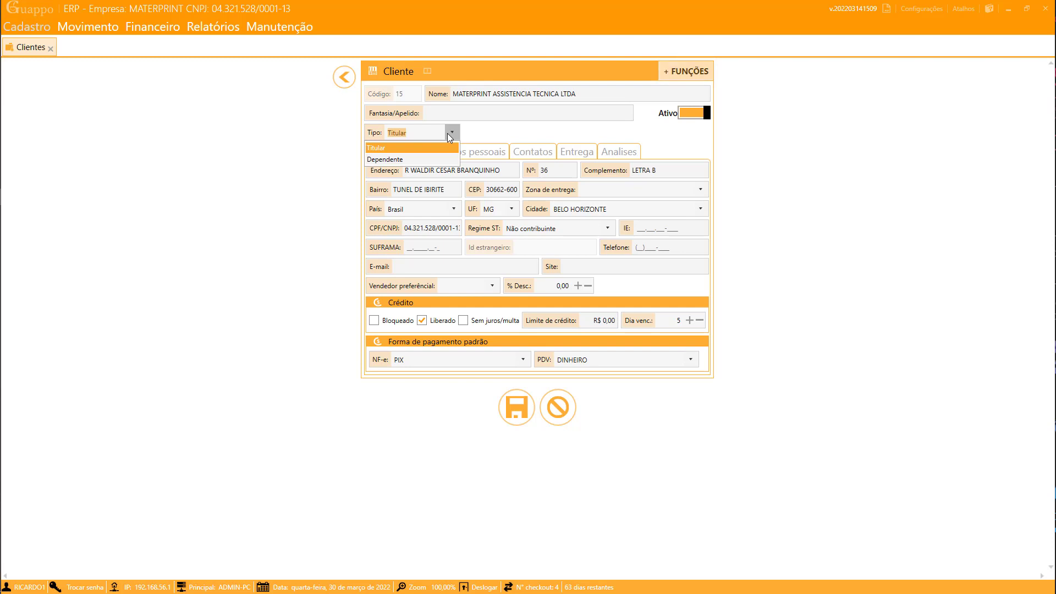
- Keep Titular as client type and browse Dados pessoais, Contatos, Entrega, then Analises
click(447, 133)
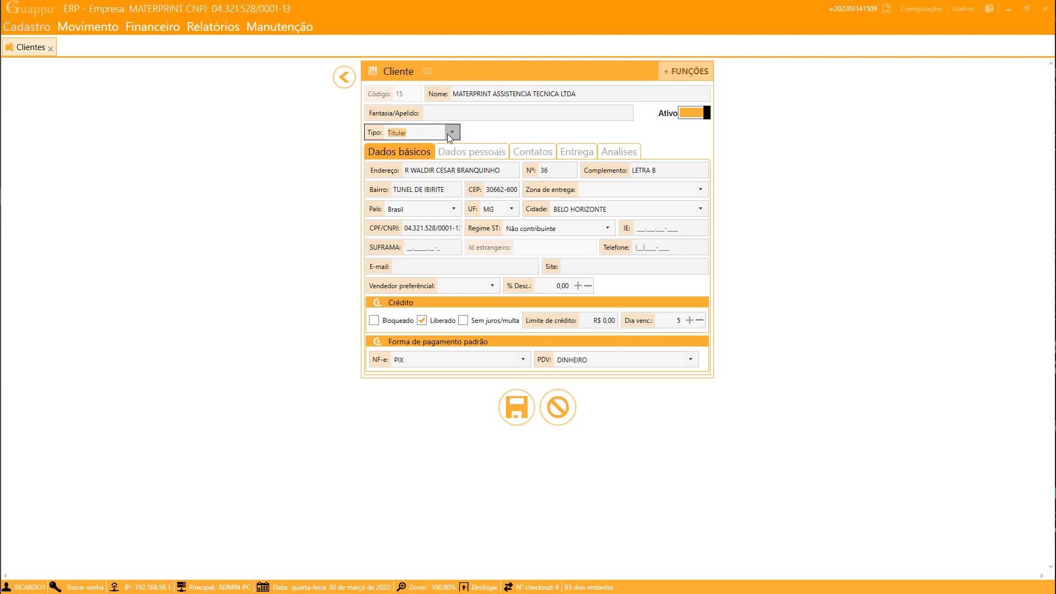
click(469, 154)
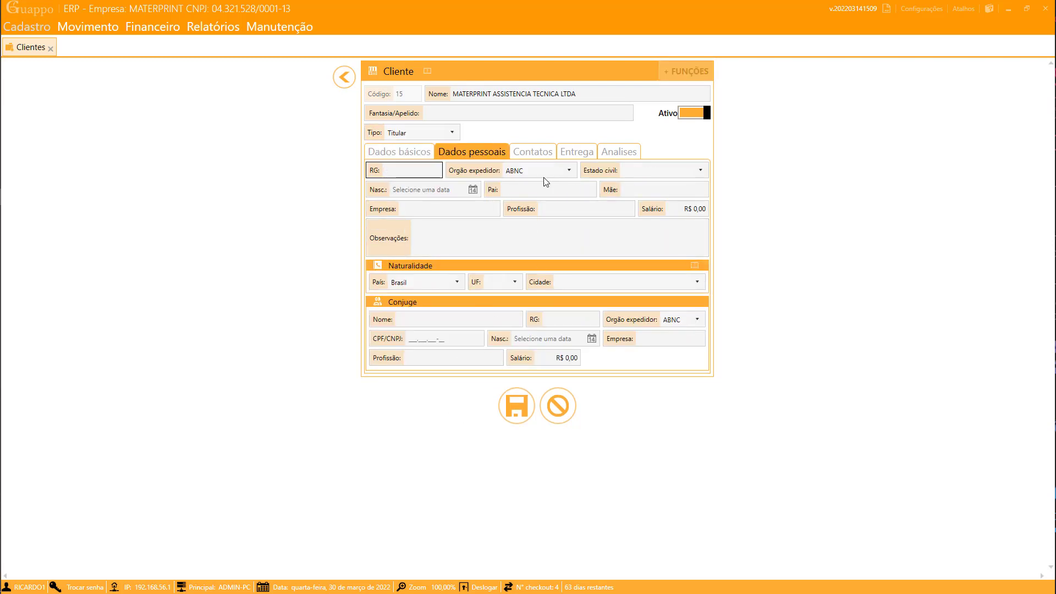
click(534, 154)
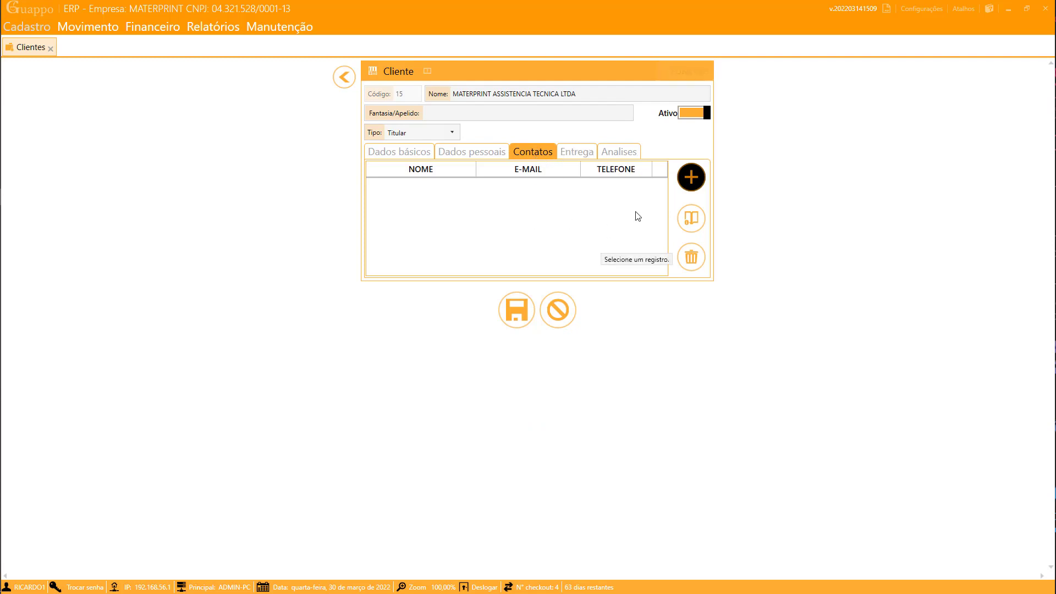
click(582, 154)
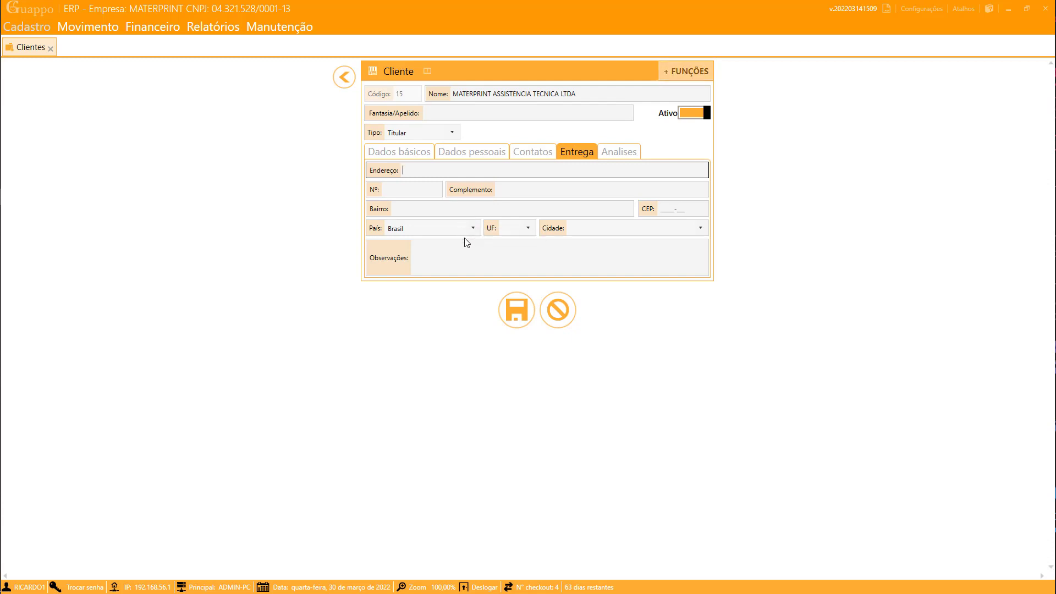
click(620, 152)
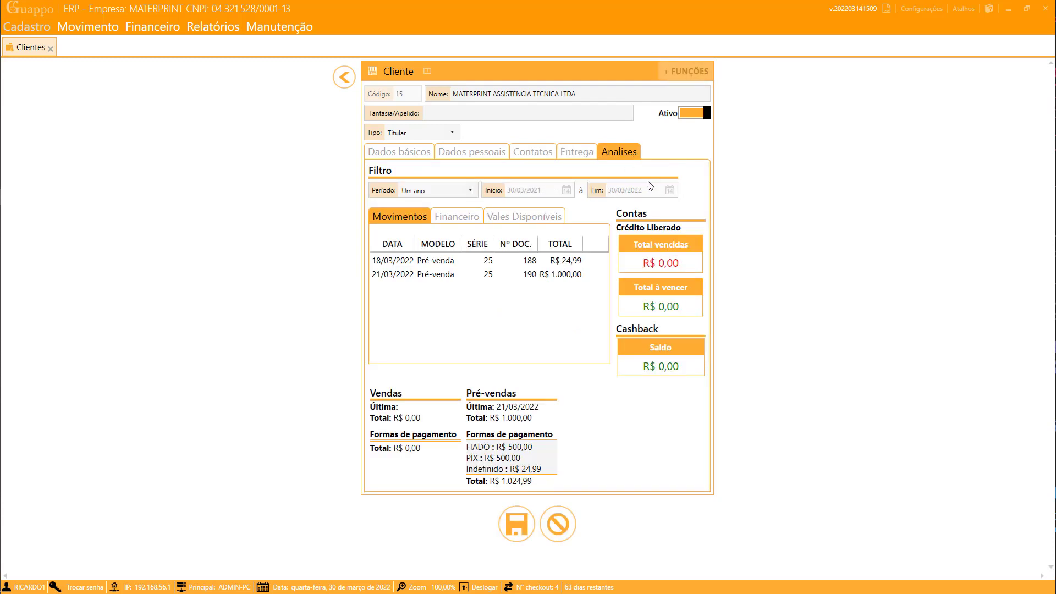
- Try the Personalizado and Uma semana analysis periods, then settle on Todo o período
click(464, 191)
click(396, 253)
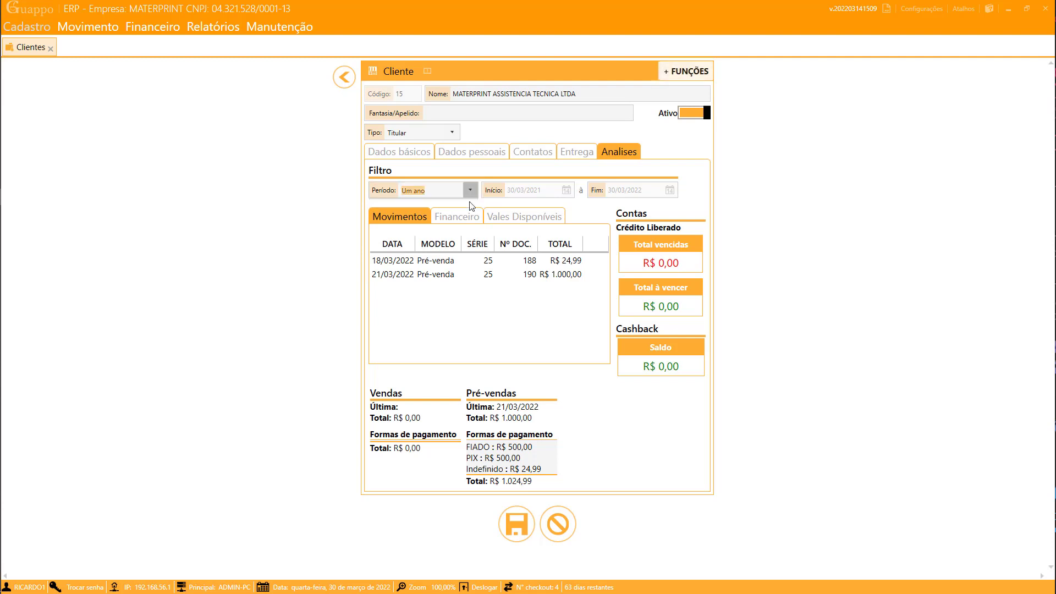
click(468, 191)
click(434, 277)
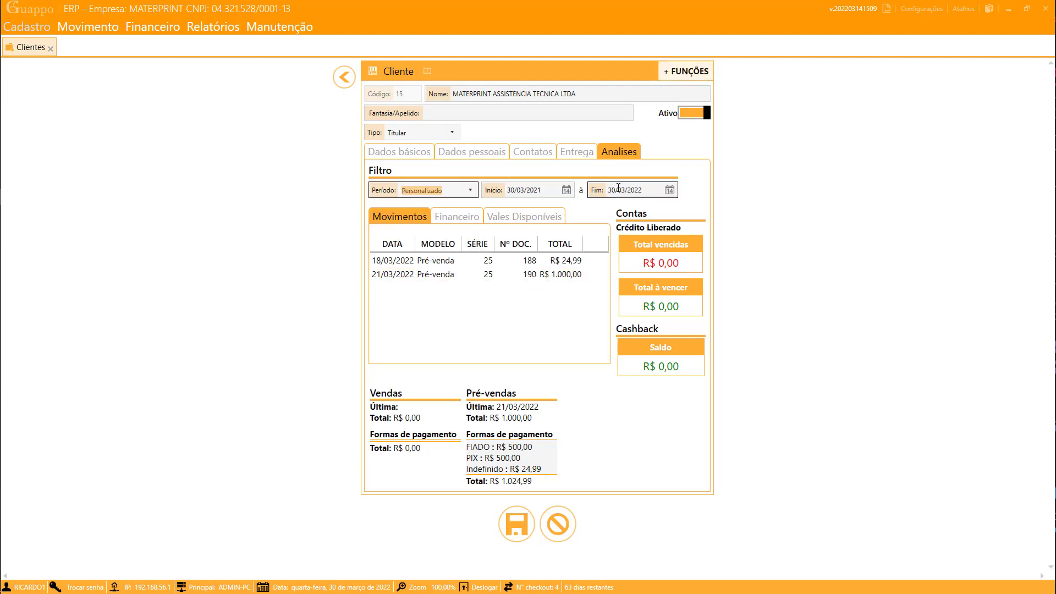
click(429, 190)
click(413, 208)
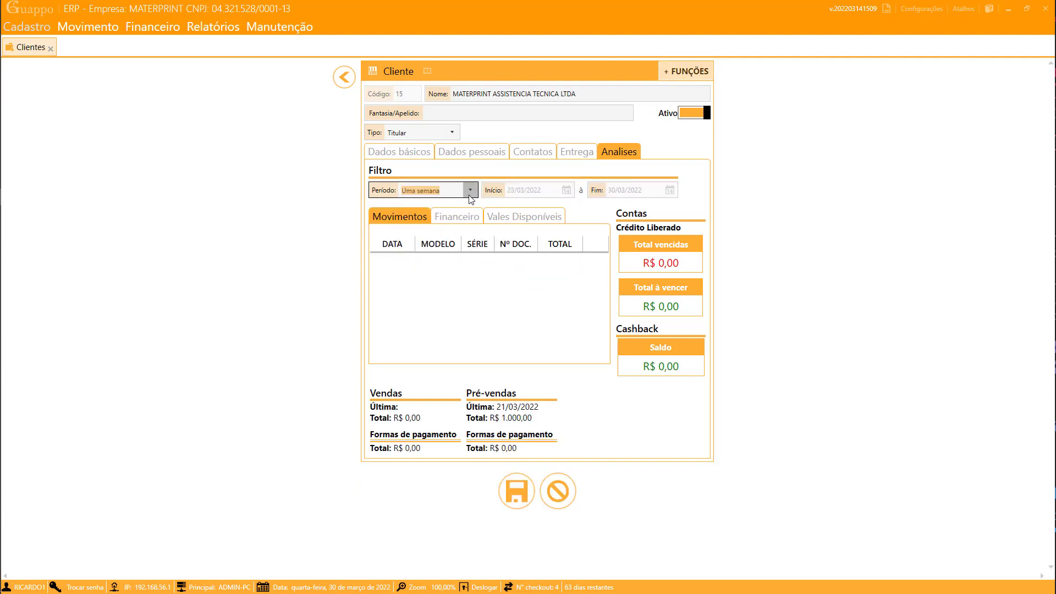
click(435, 190)
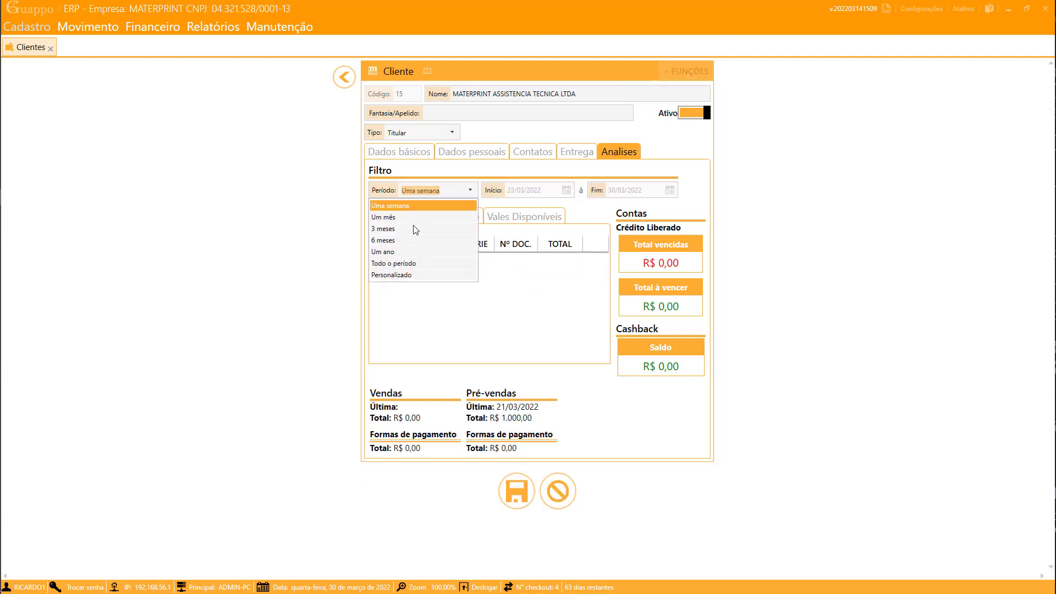
click(402, 263)
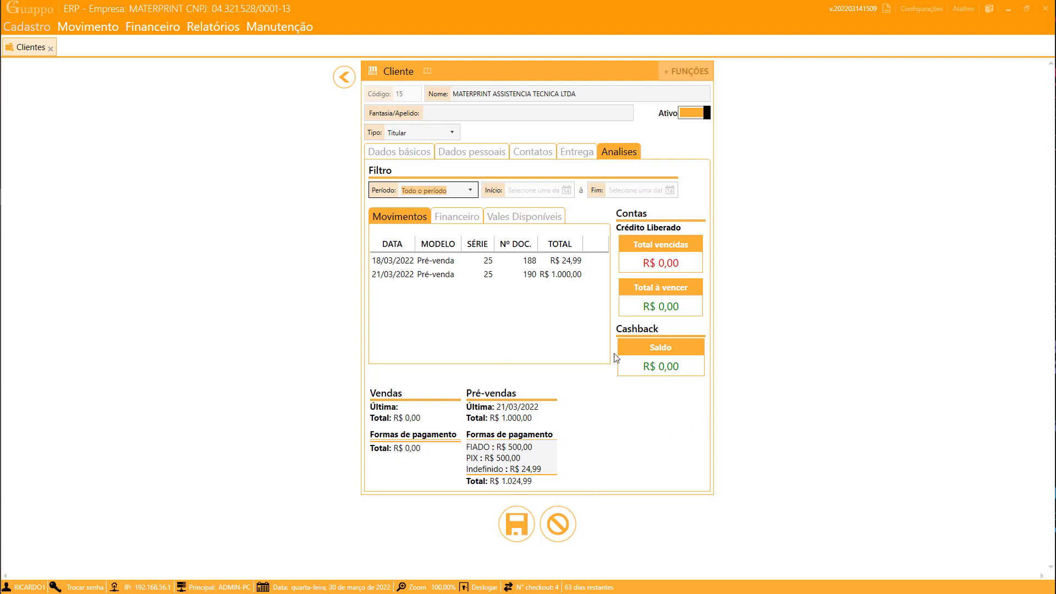
- Set the client's cashback balance to R$ 150,00
click(664, 367)
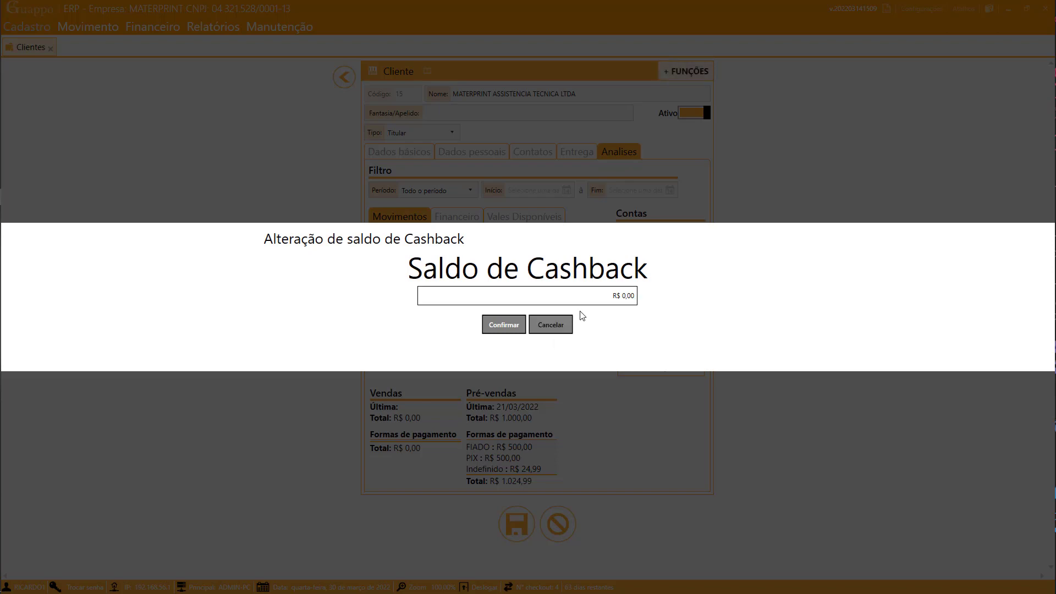
text(15000)
click(509, 325)
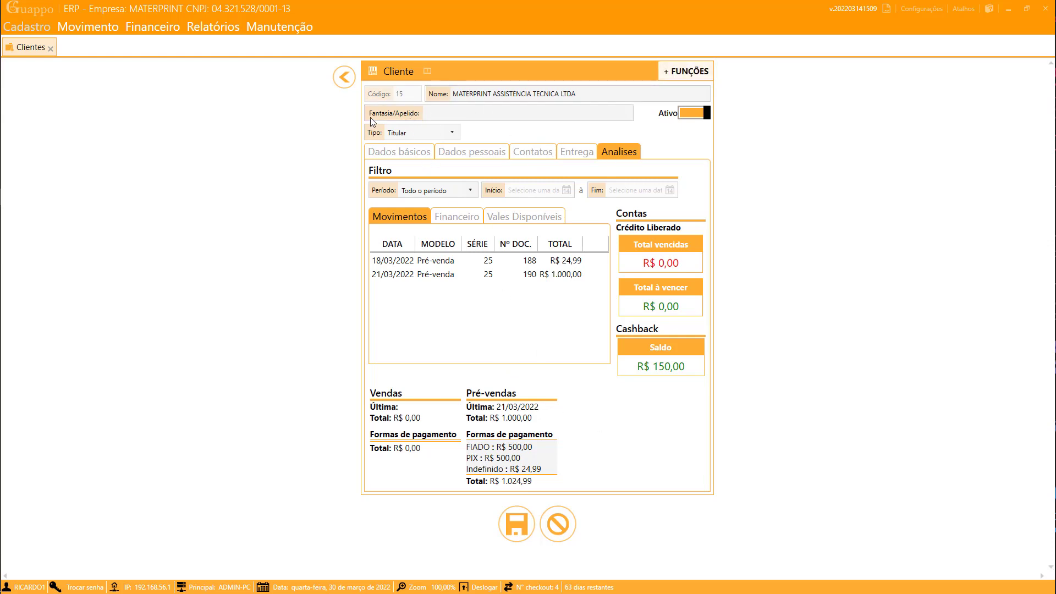
- Leave the client record, saving the changes and confirming the cashback change
click(344, 79)
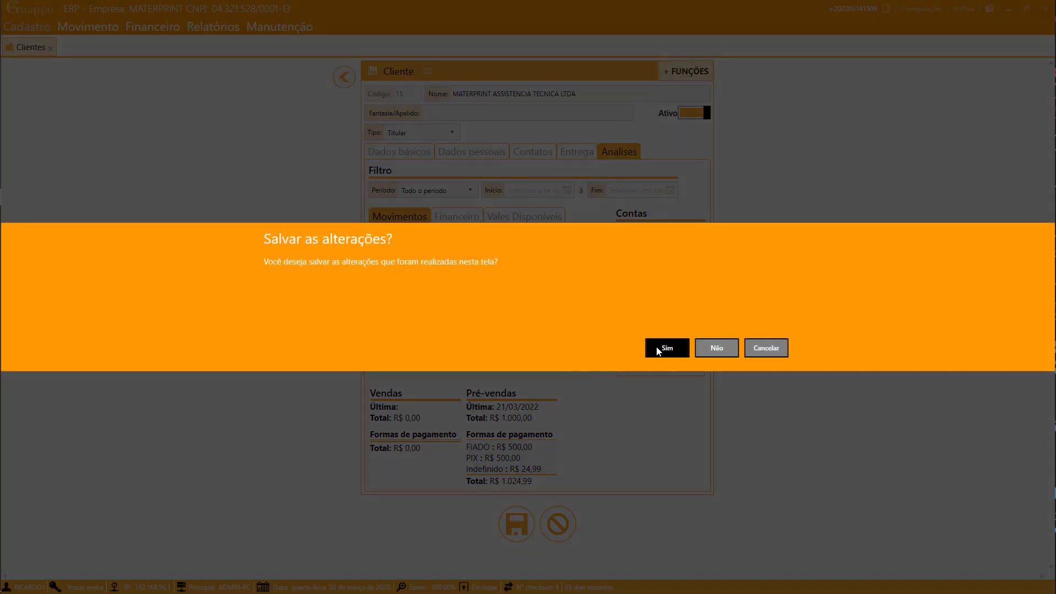
click(658, 350)
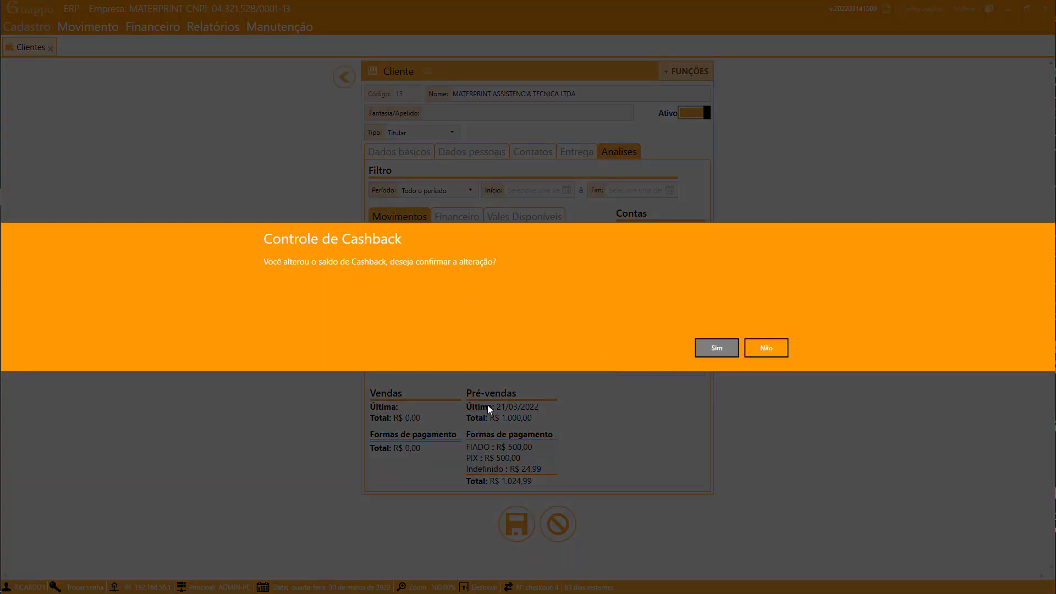
click(702, 346)
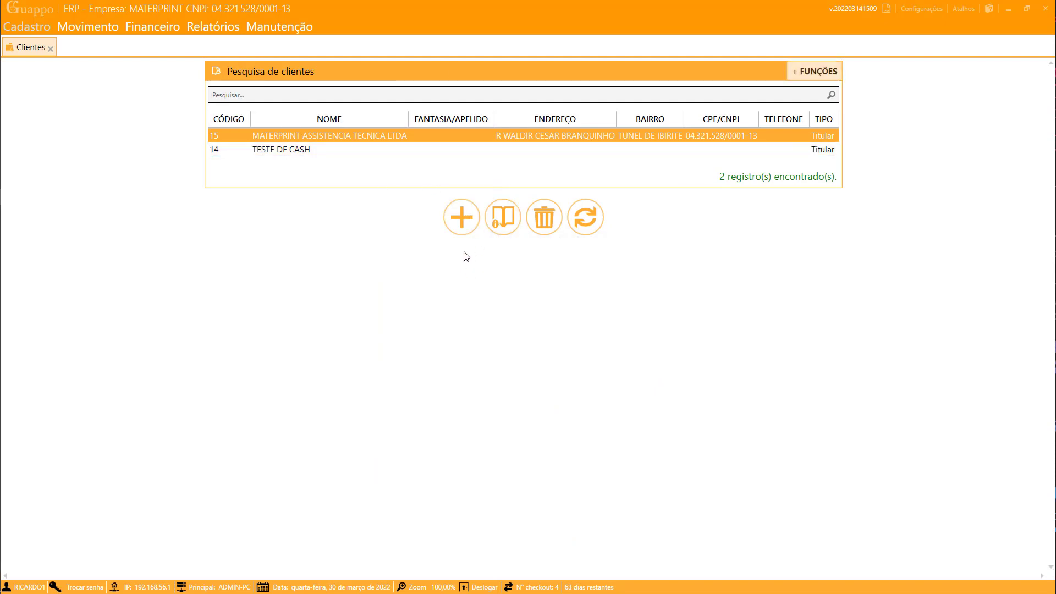
- Reopen the Clientes screen from Atalhos and start a new client record
click(465, 225)
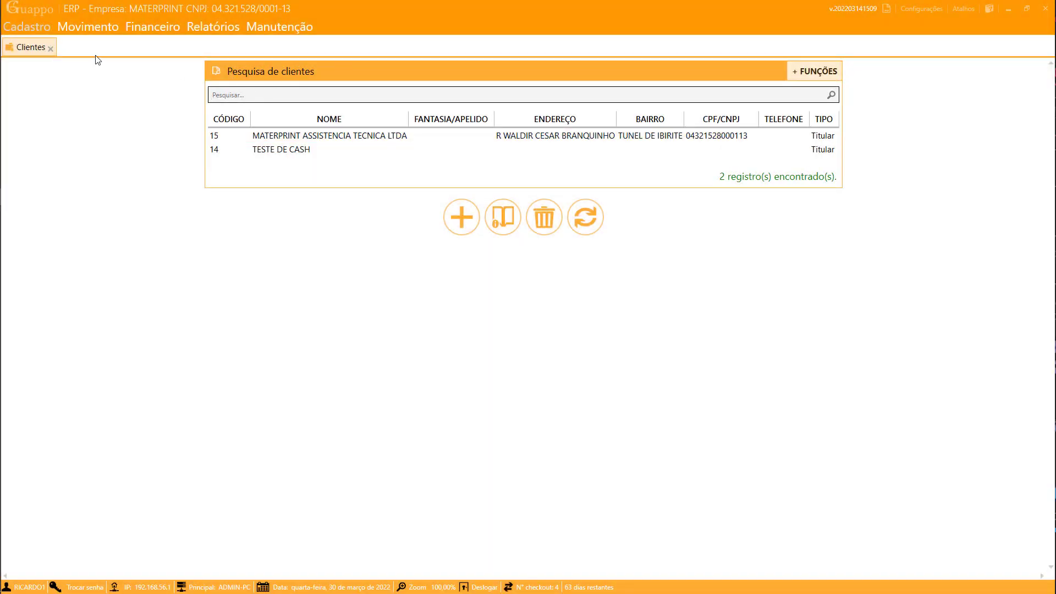
click(50, 48)
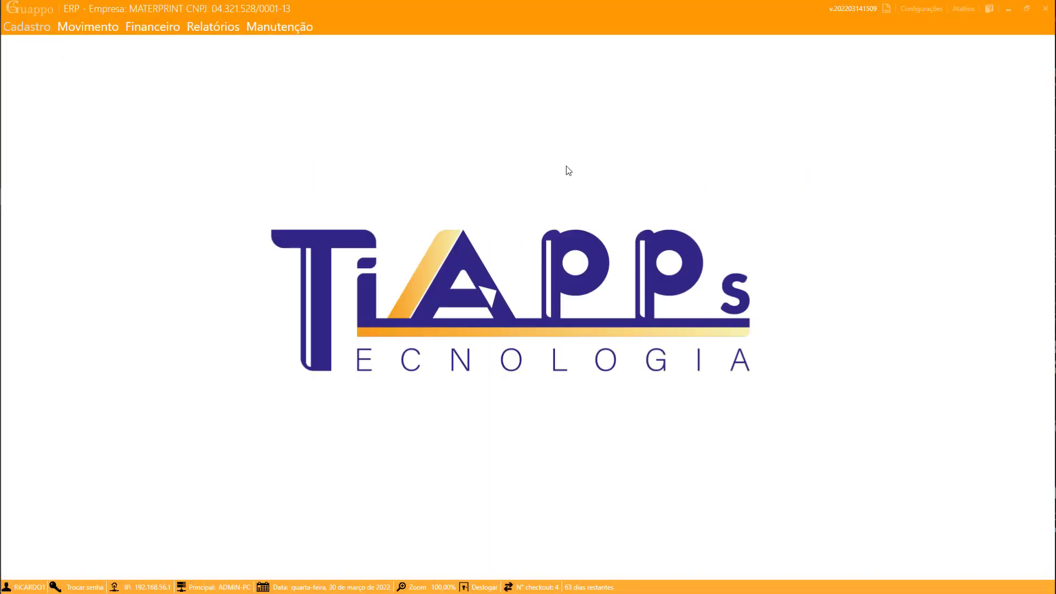
click(963, 9)
click(1008, 130)
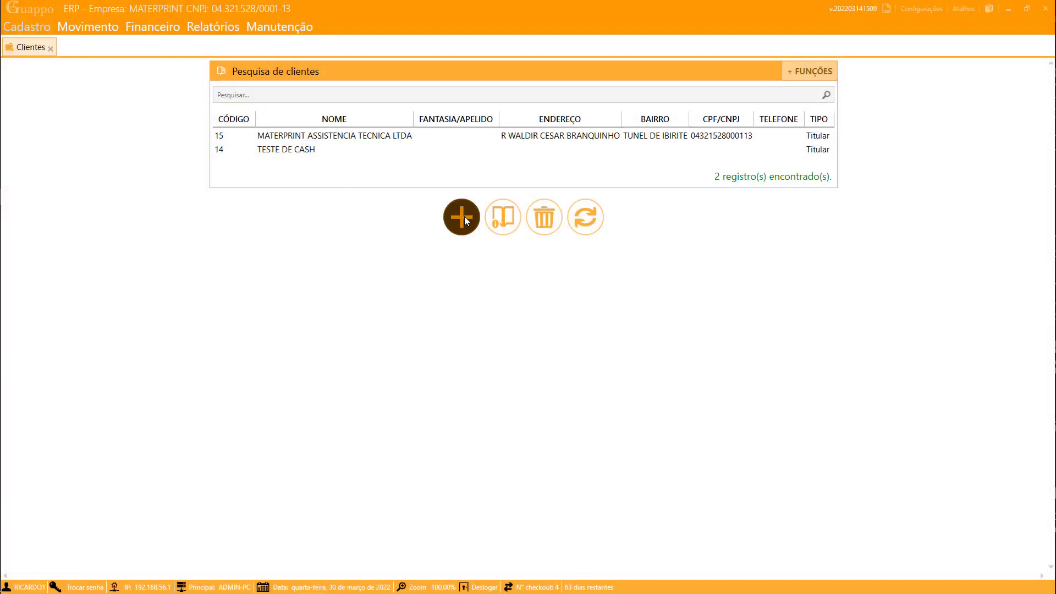
click(465, 216)
click(345, 77)
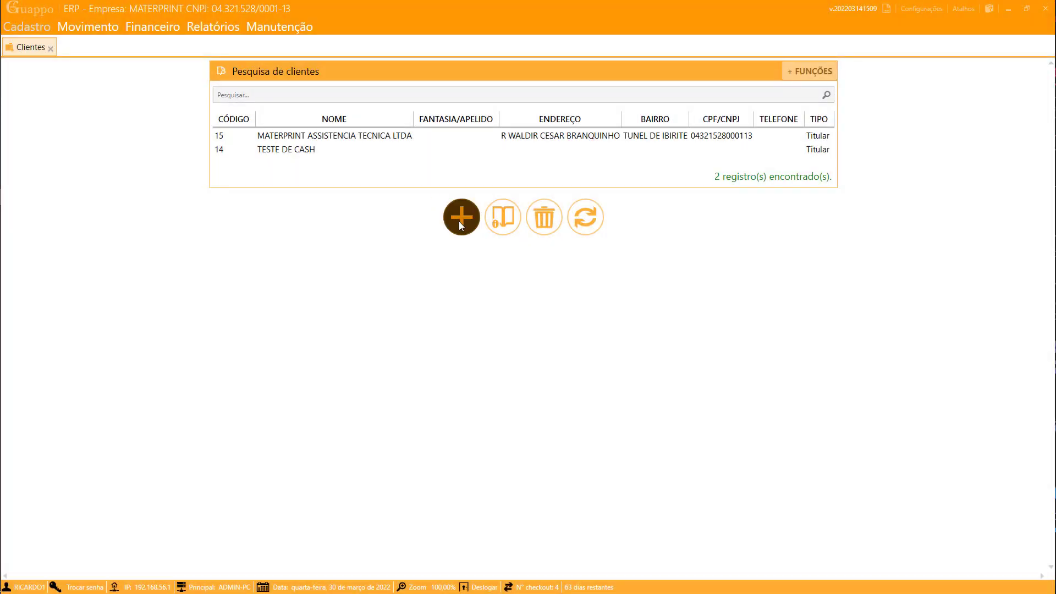
click(460, 221)
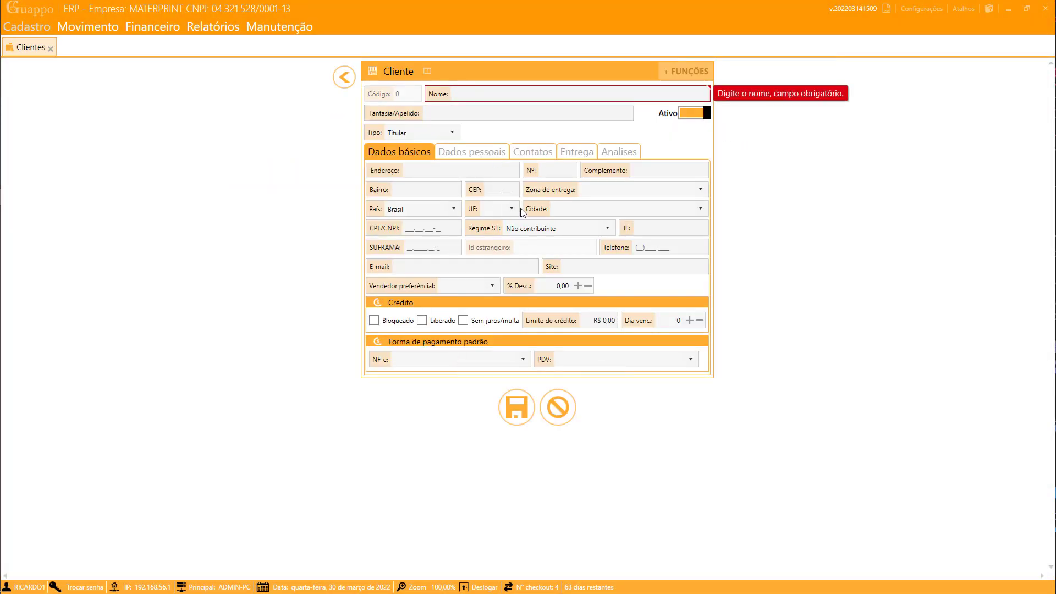
- Enter the client's name in uppercase in the Nome field
text(ric)
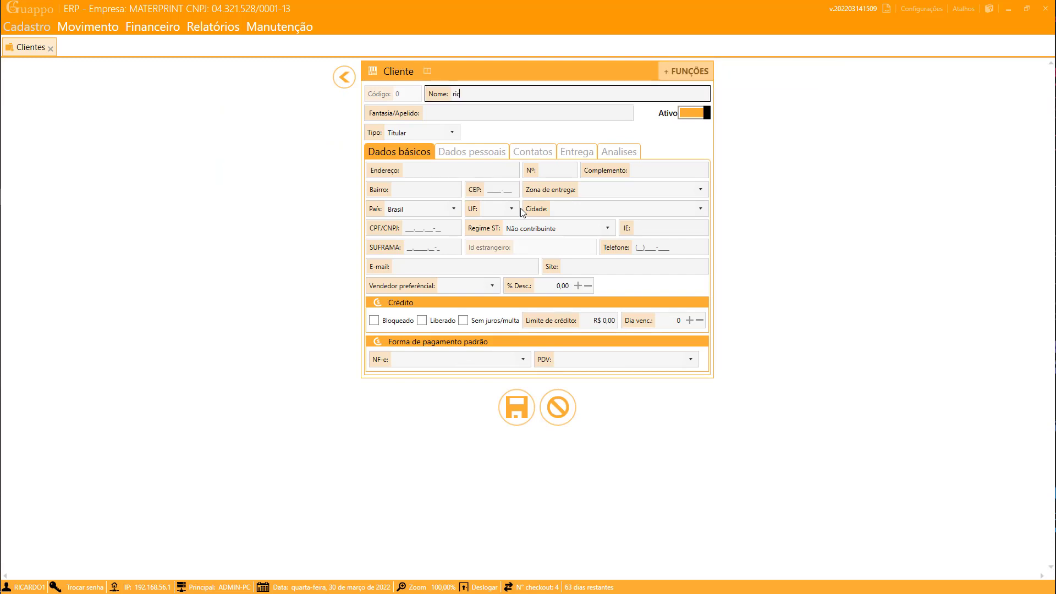
key(BackSpace)
key(BackSpace)
key(BackSpace)
text(RICARDO)
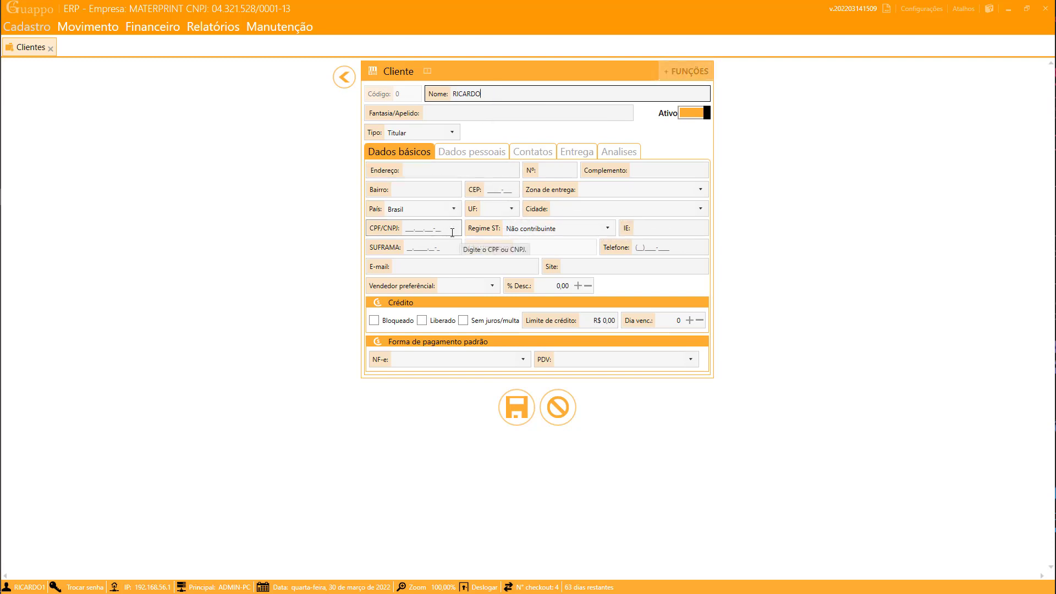
click(434, 229)
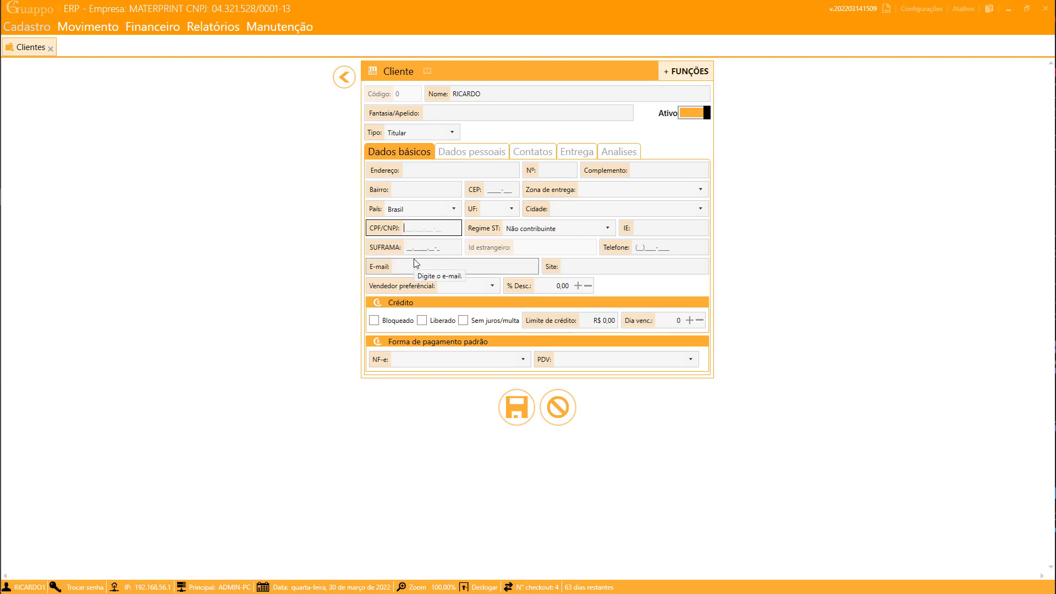
- Enter the client's CNPJ and fill the address details from its lookup
double_click(430, 224)
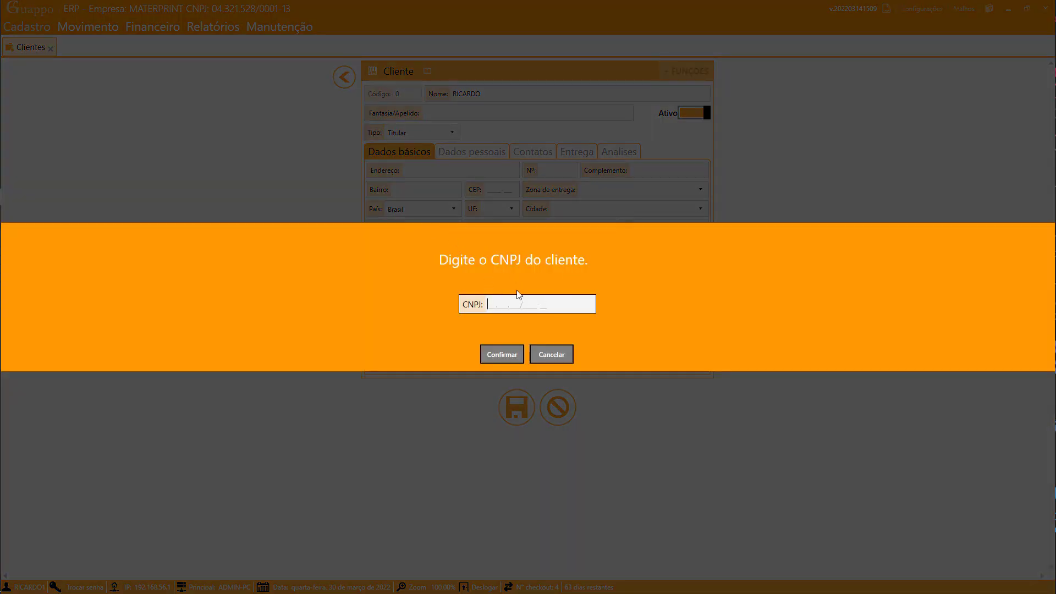
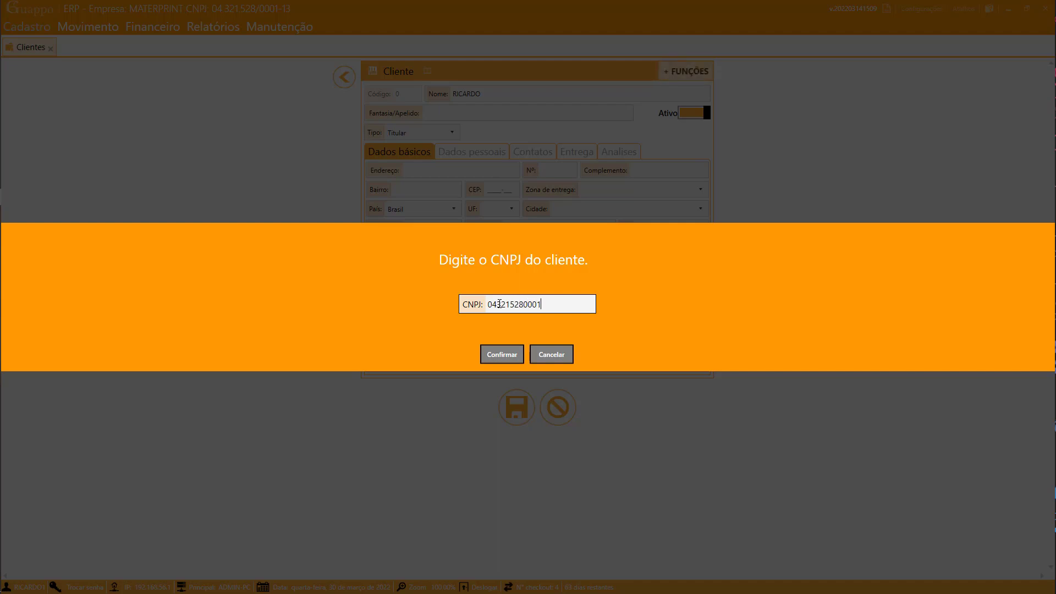
click(507, 355)
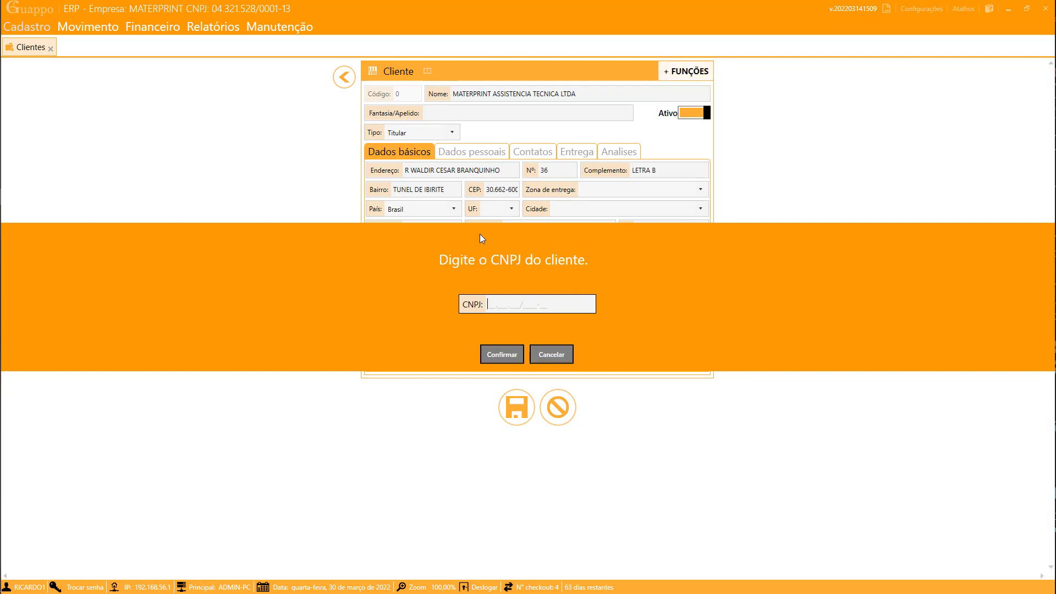
click(550, 357)
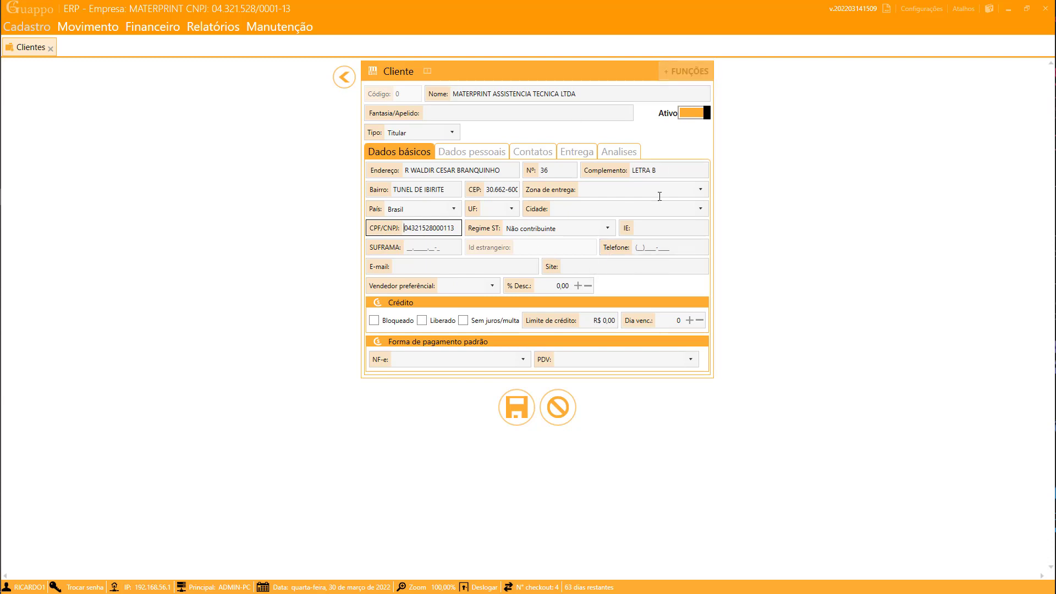
- Set the client's state to MG and city to BELO HORIZONTE
click(511, 211)
click(511, 210)
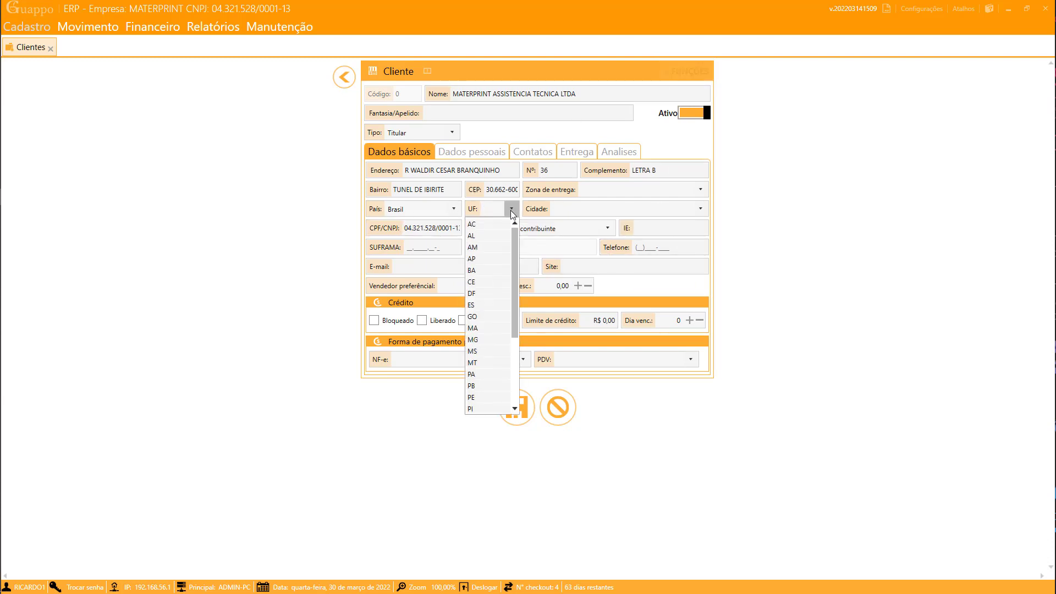
click(478, 341)
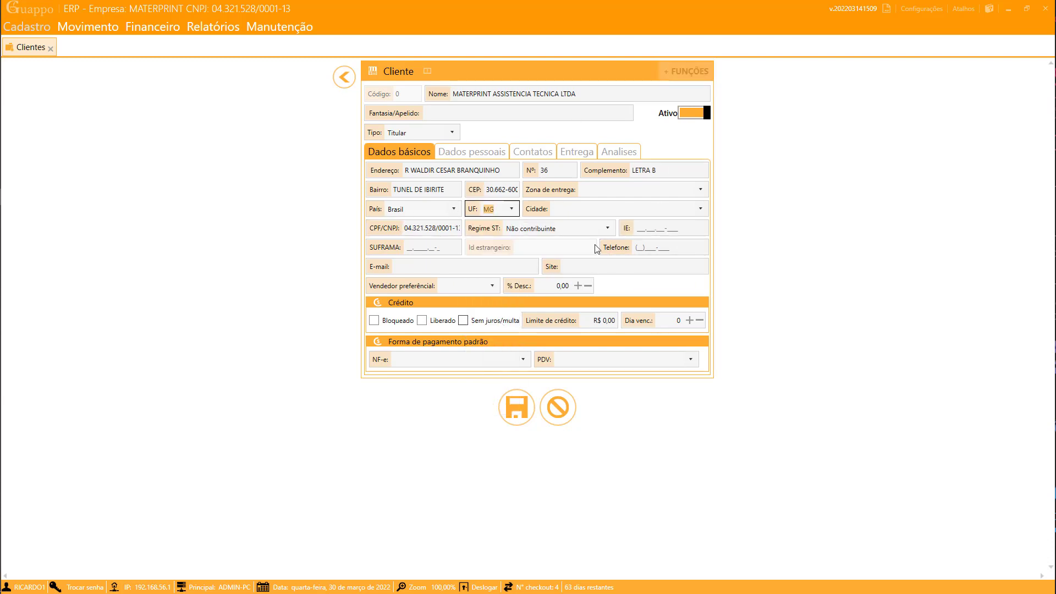
click(663, 211)
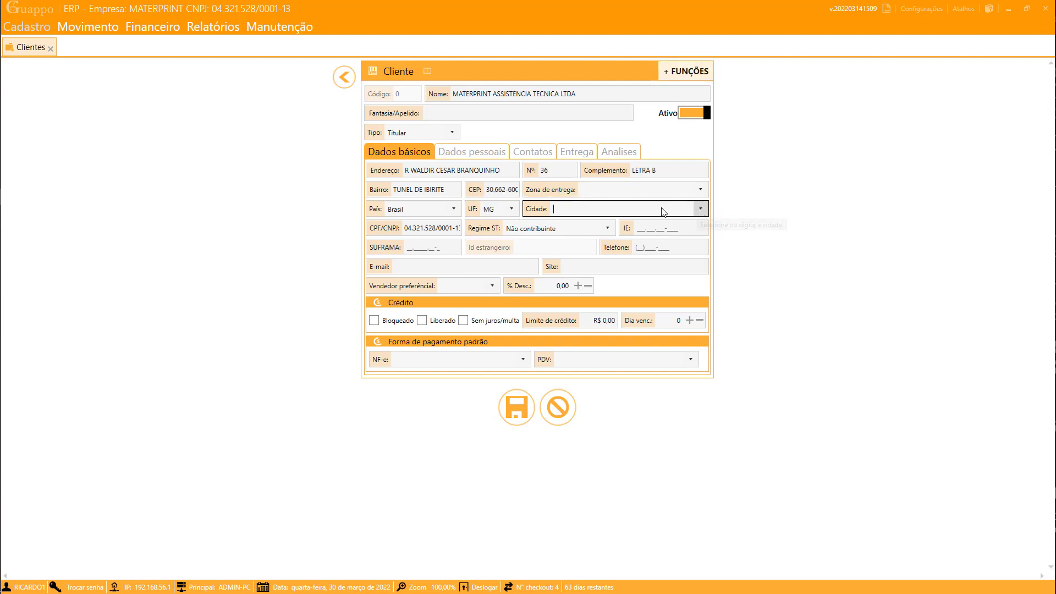
text(BELO HORIZONTE)
key(Tab)
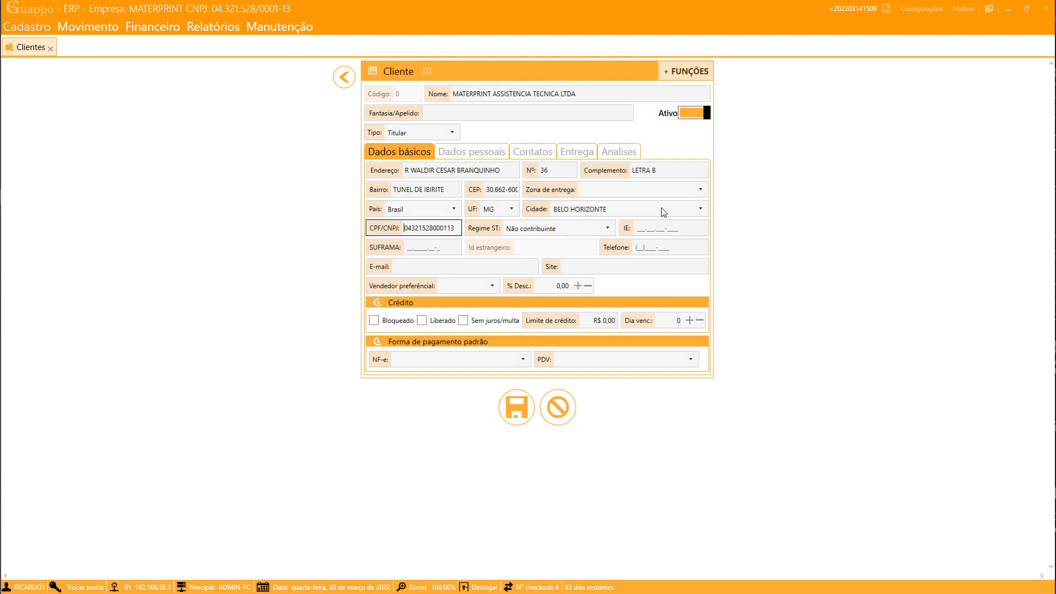
click(660, 227)
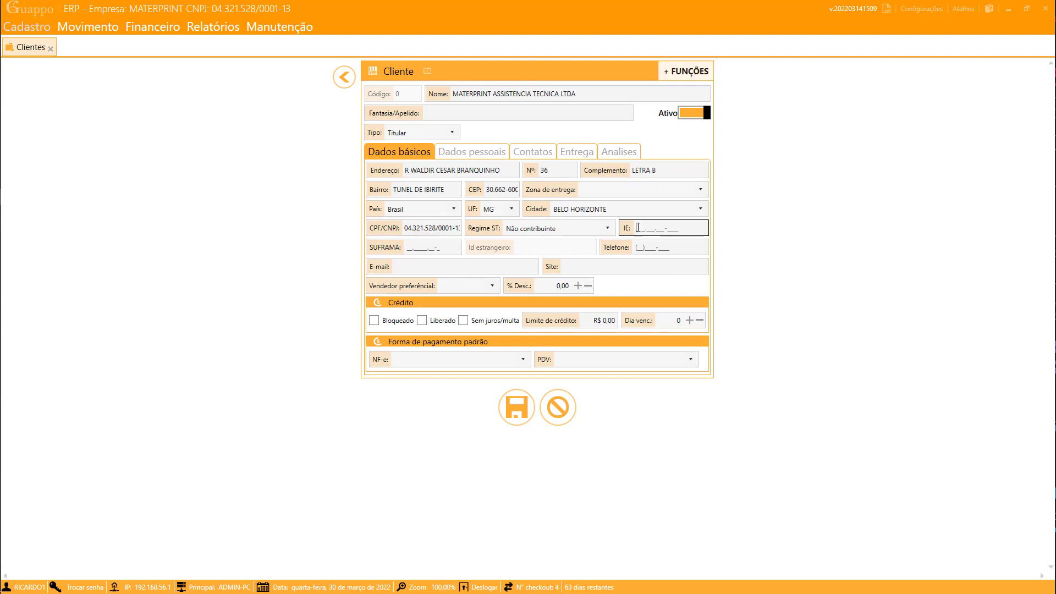
click(649, 248)
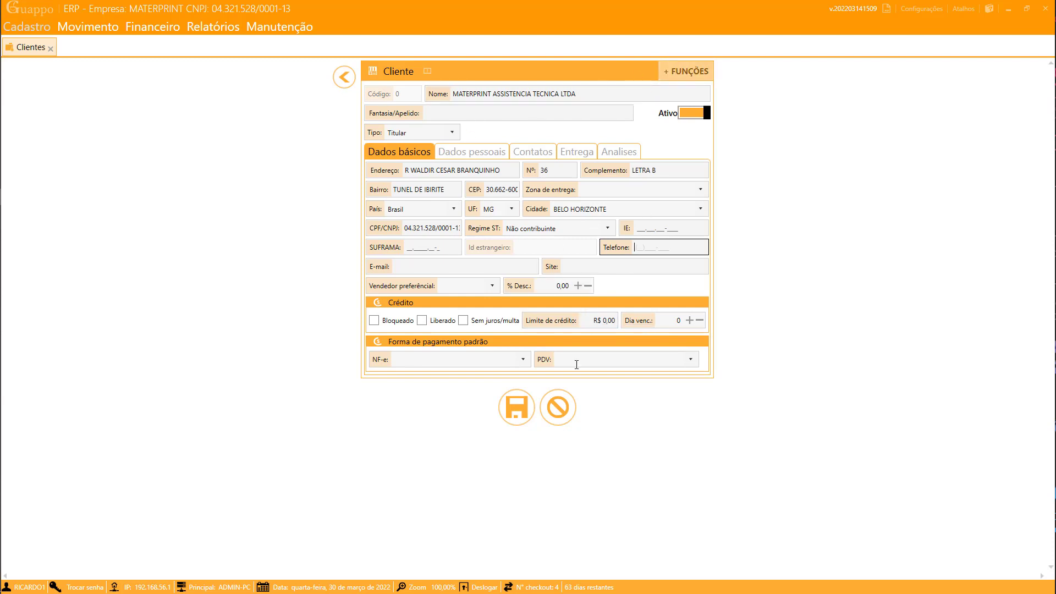
- Leave the client form without saving, close the Clientes tab, and return to the main screen
click(345, 77)
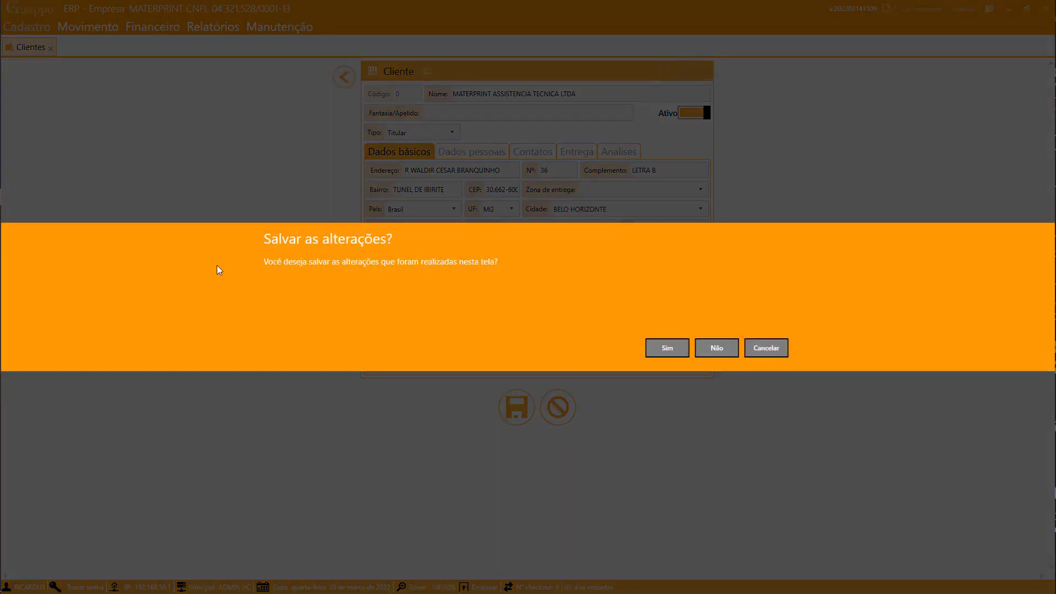
click(717, 348)
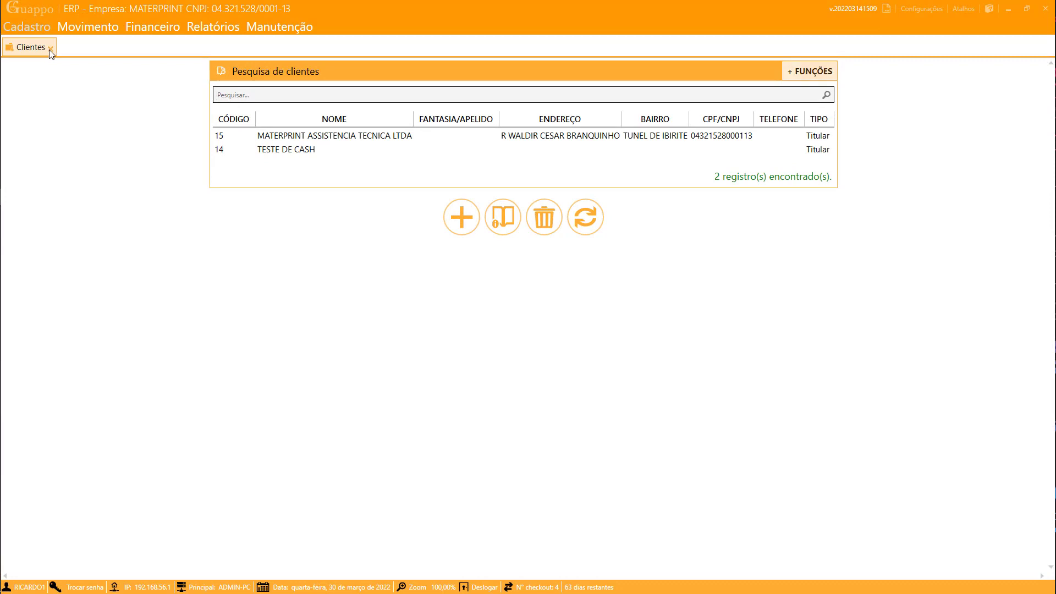
click(50, 50)
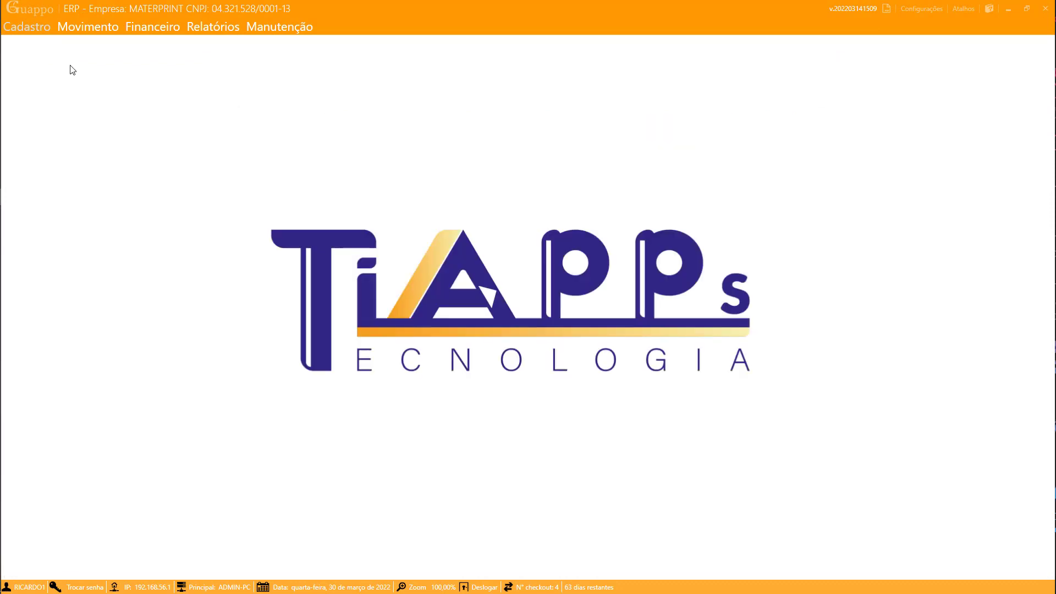
mouse_move(2, 165)
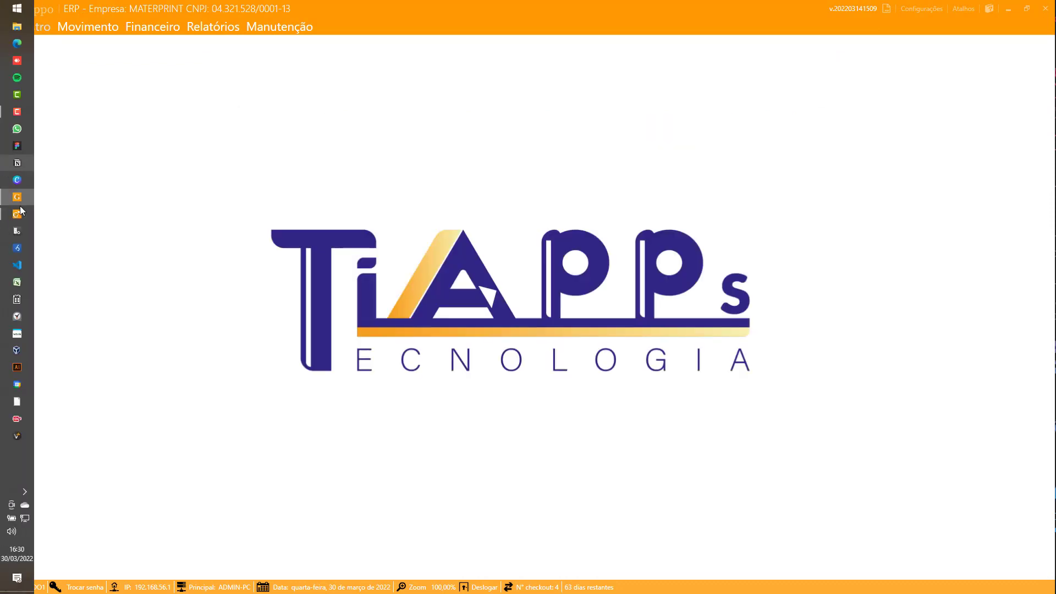
click(17, 112)
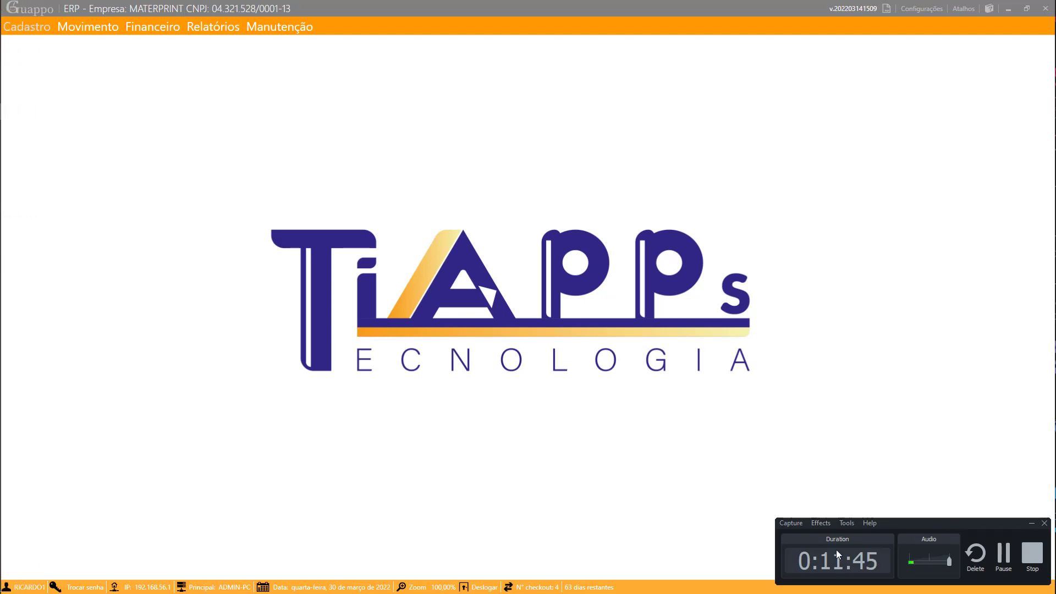
click(1032, 524)
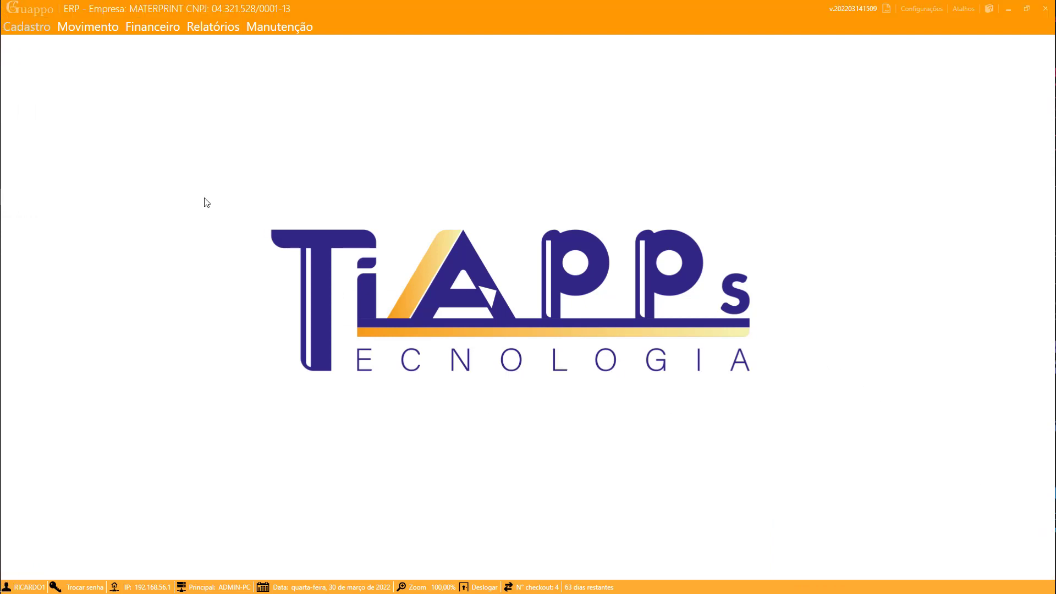
- Open Cadastro > Mercadorias > Níveis and scroll through the 19 product levels
click(27, 32)
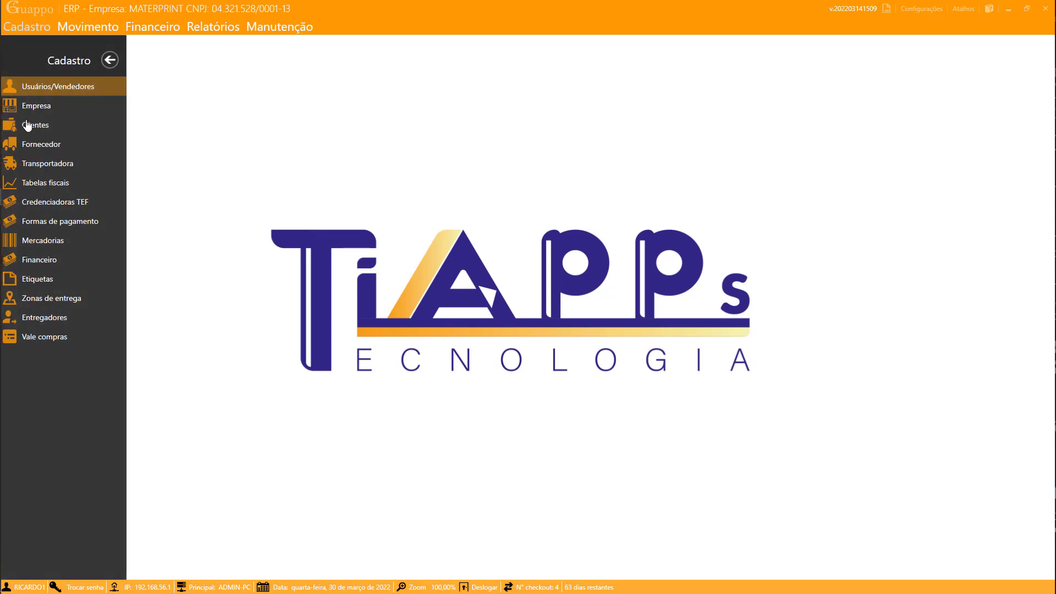
click(41, 240)
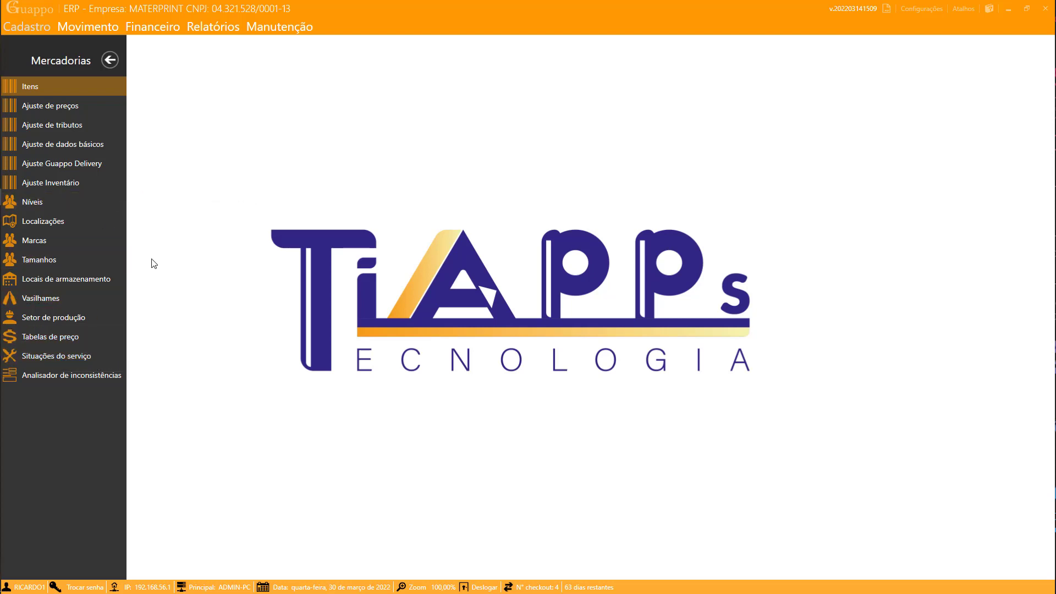
click(25, 206)
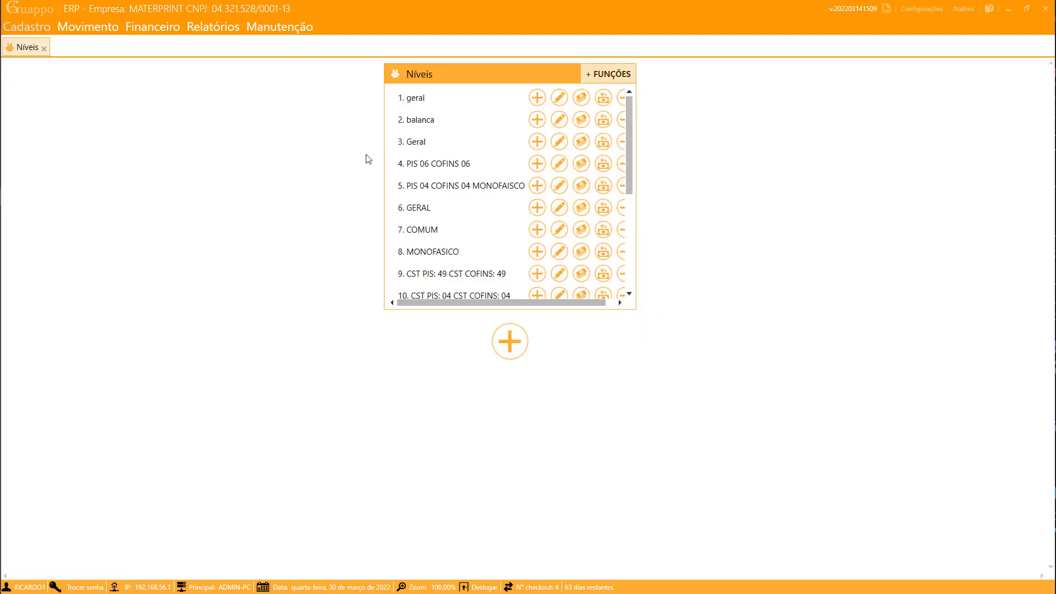
scroll(419, 165, down, 3)
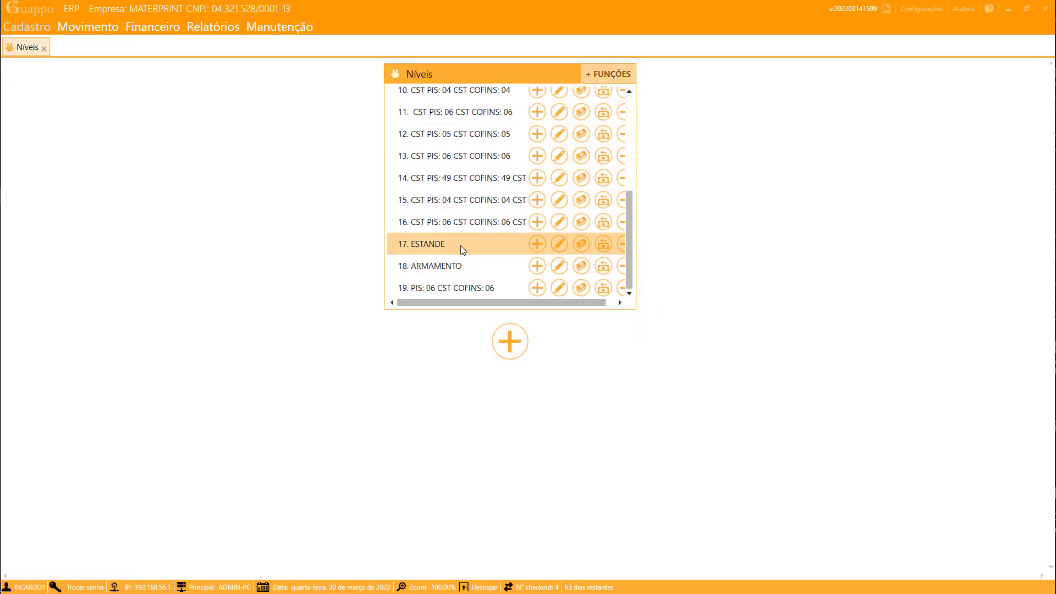
scroll(498, 202, up, 2)
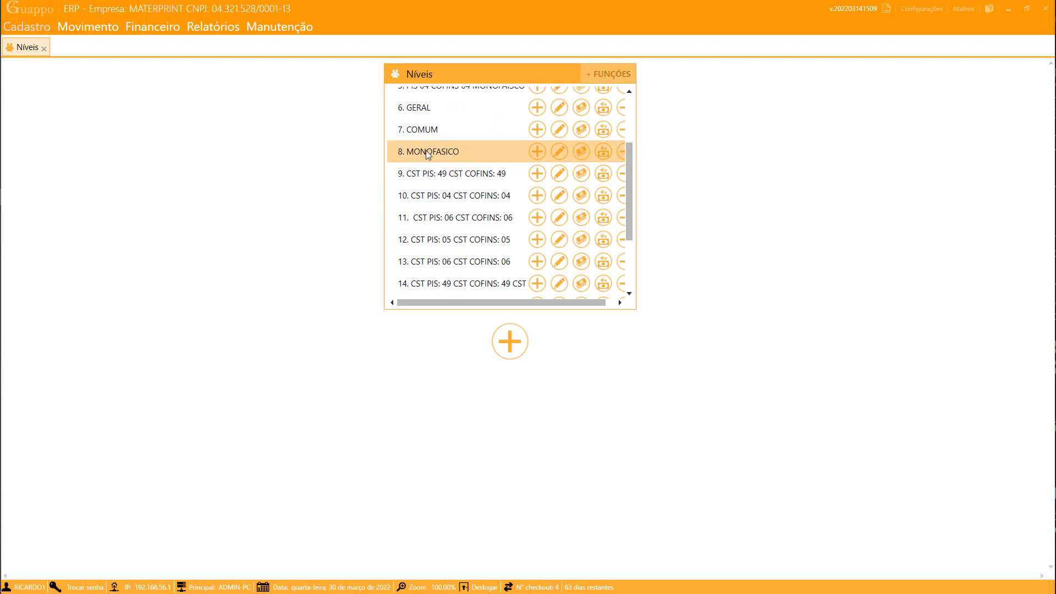
scroll(426, 150, up, 3)
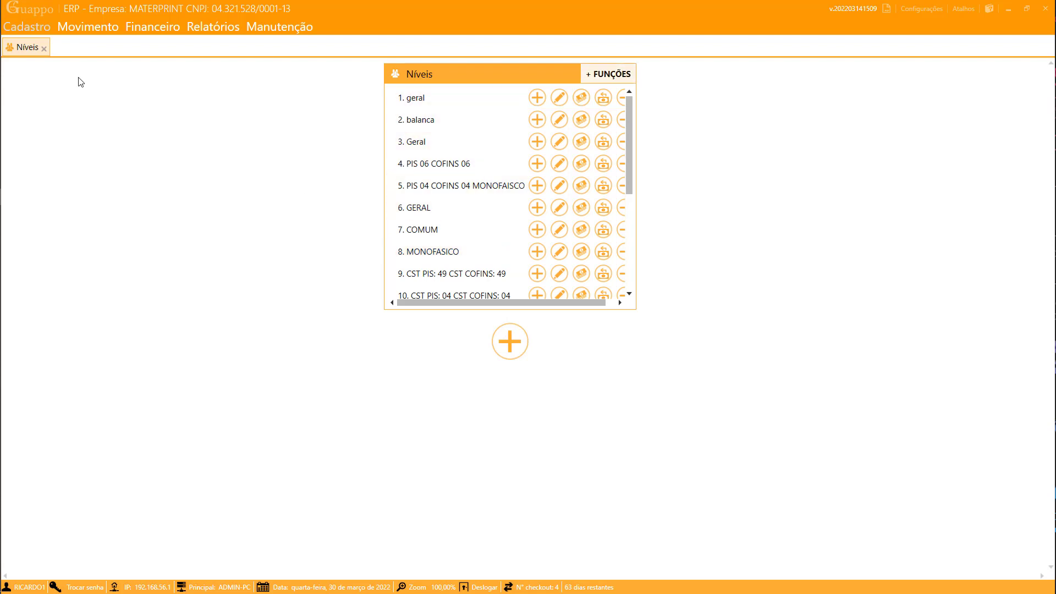
- Close the Níveis list, then open and close the Mercadorias Itens search
click(44, 48)
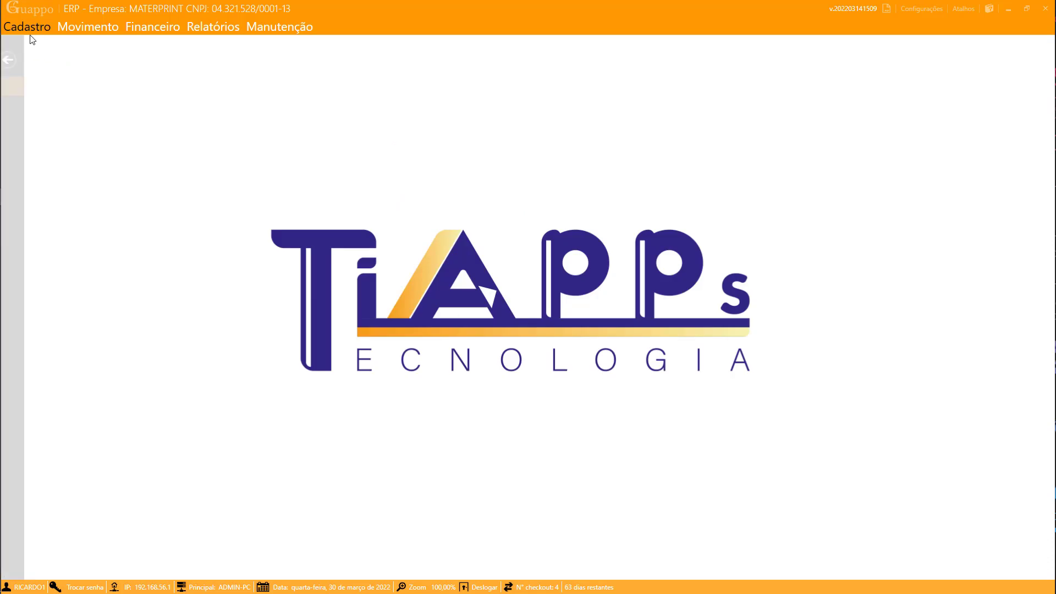
click(26, 26)
click(45, 249)
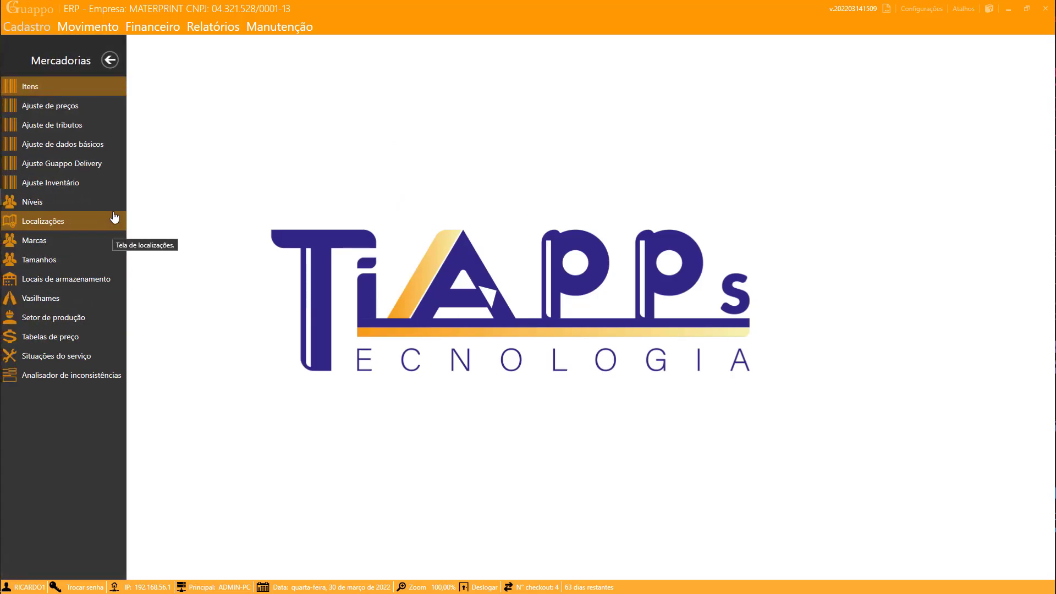
click(34, 90)
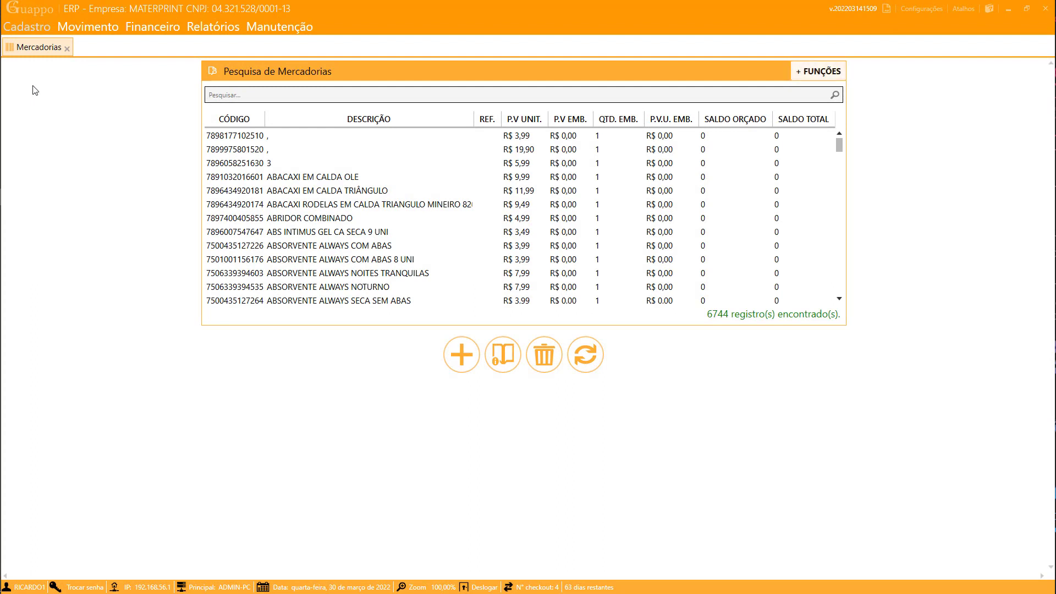
click(67, 47)
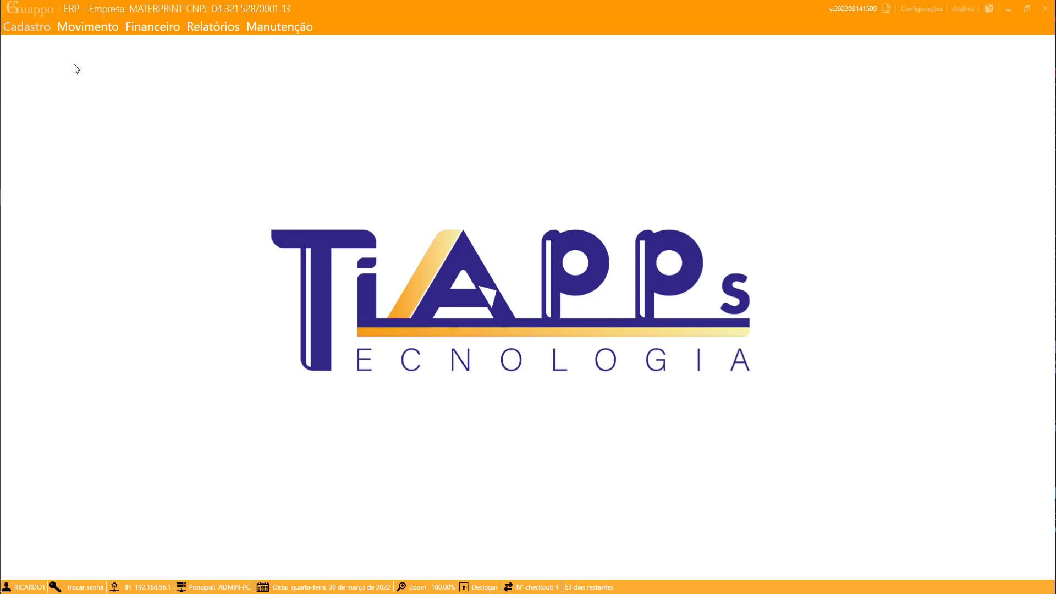
- Open Cadastro > Mercadorias > Tabelas de preço to list the price table types
click(40, 29)
click(57, 242)
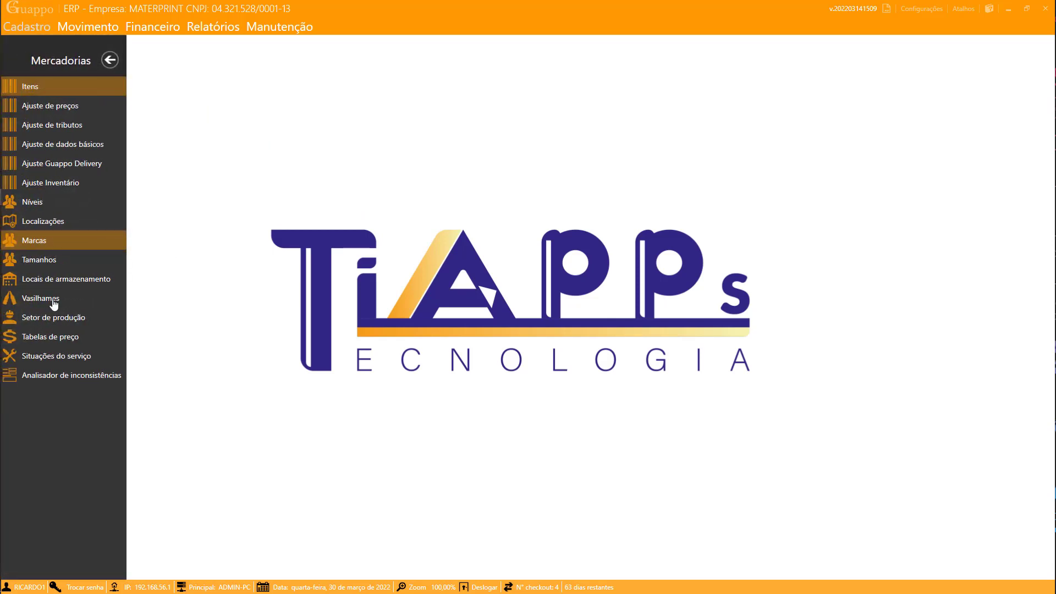
click(53, 337)
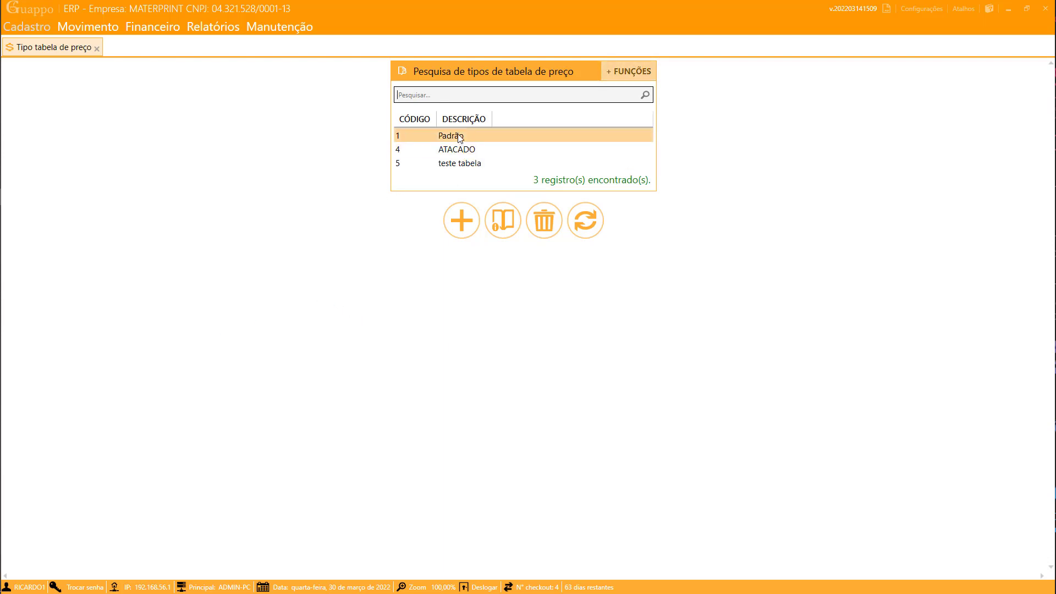
- Create a new price table type described as GELADO and save it
click(462, 214)
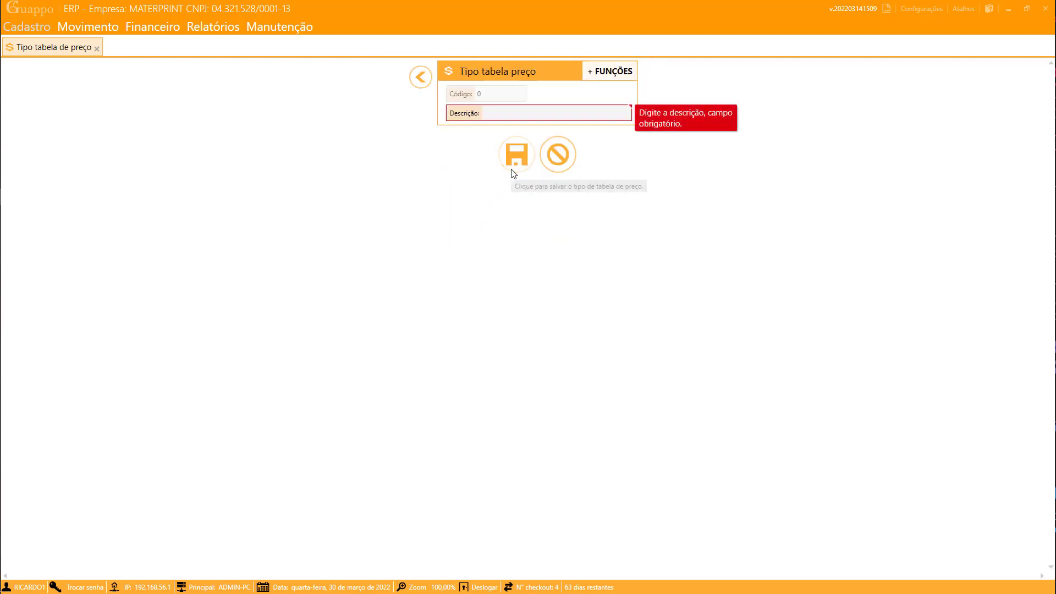
text(GELADO)
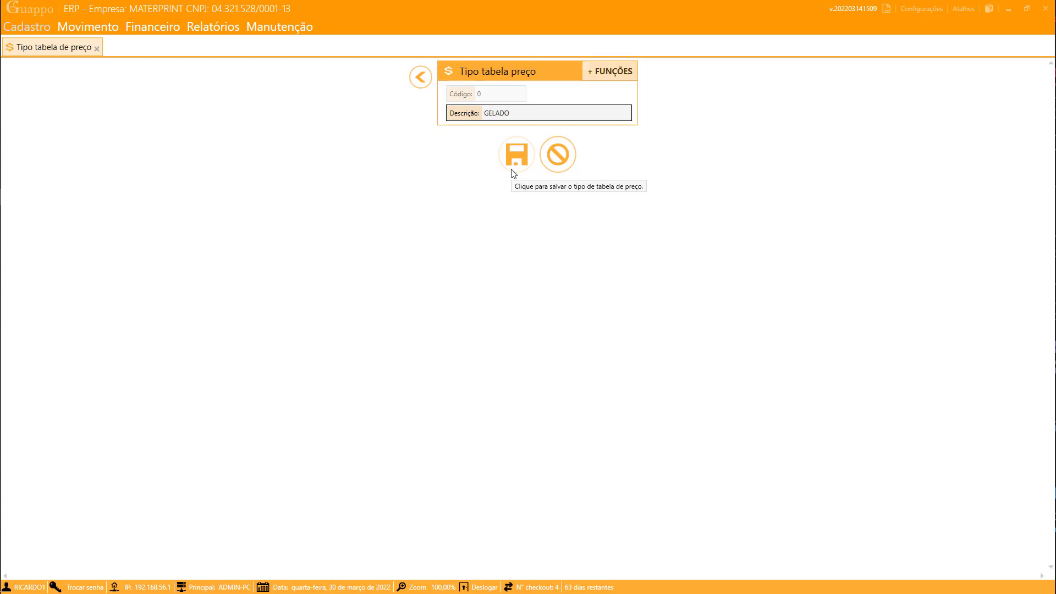
click(513, 168)
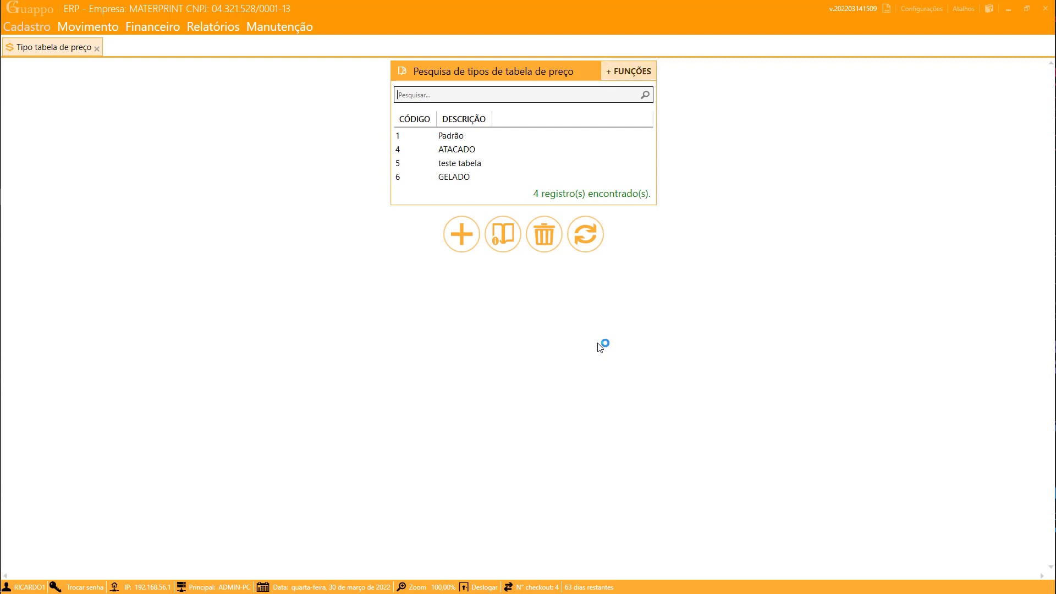
- Add and save a CIGARRO price table type, then select its entry in the list
click(460, 228)
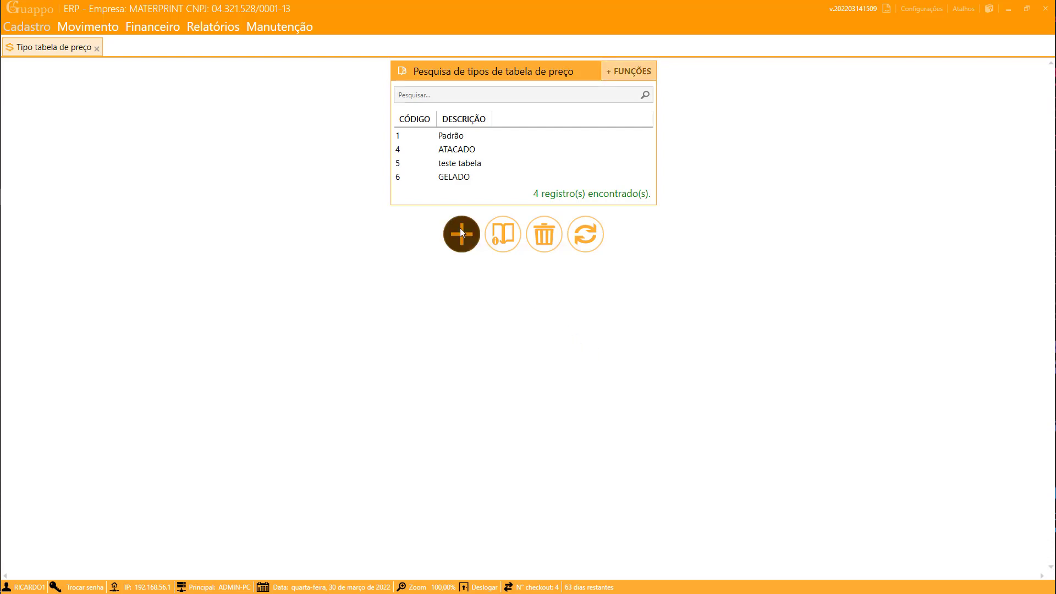
text(CIGARRO)
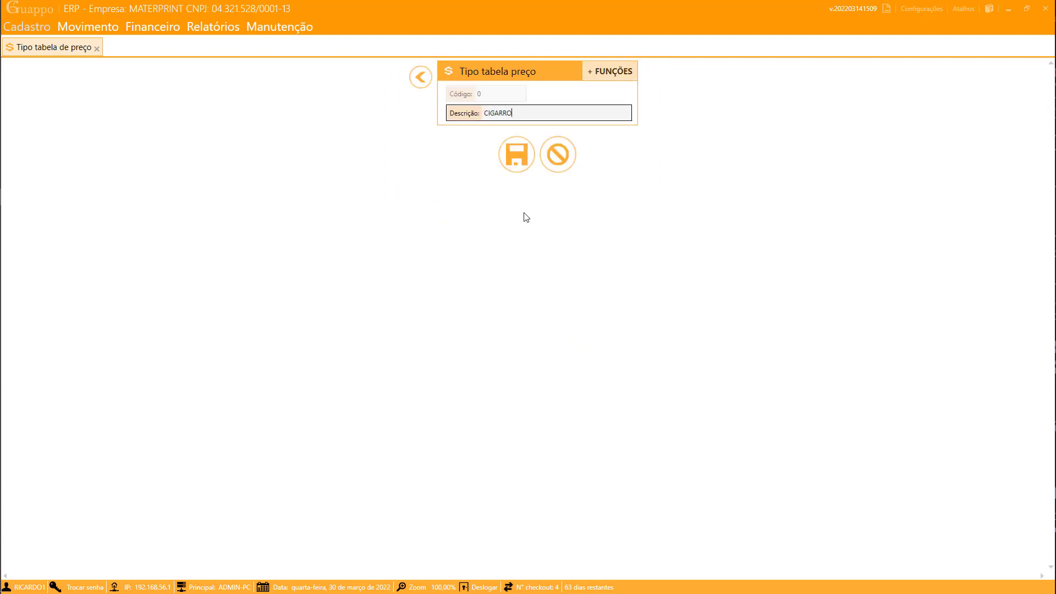
click(501, 155)
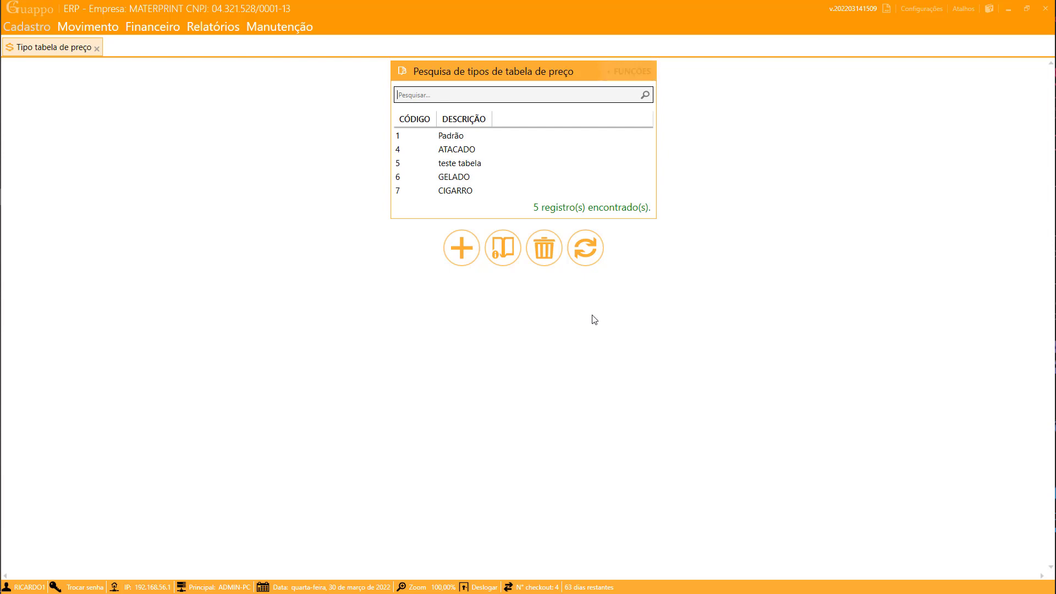
click(473, 149)
click(507, 190)
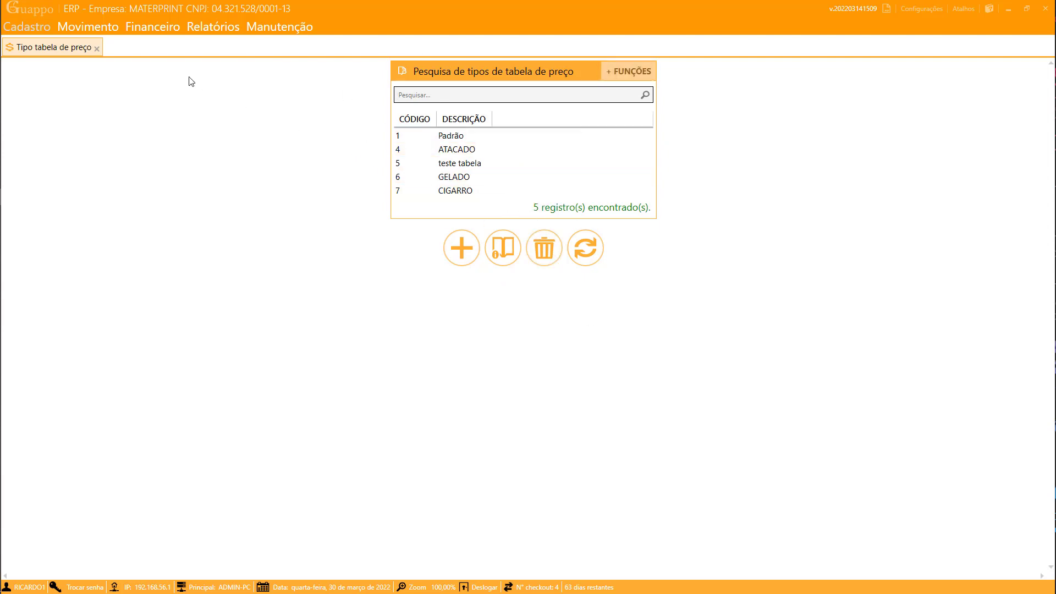
- Close the price table types tab and open the Mercadorias search from Atalhos
click(97, 48)
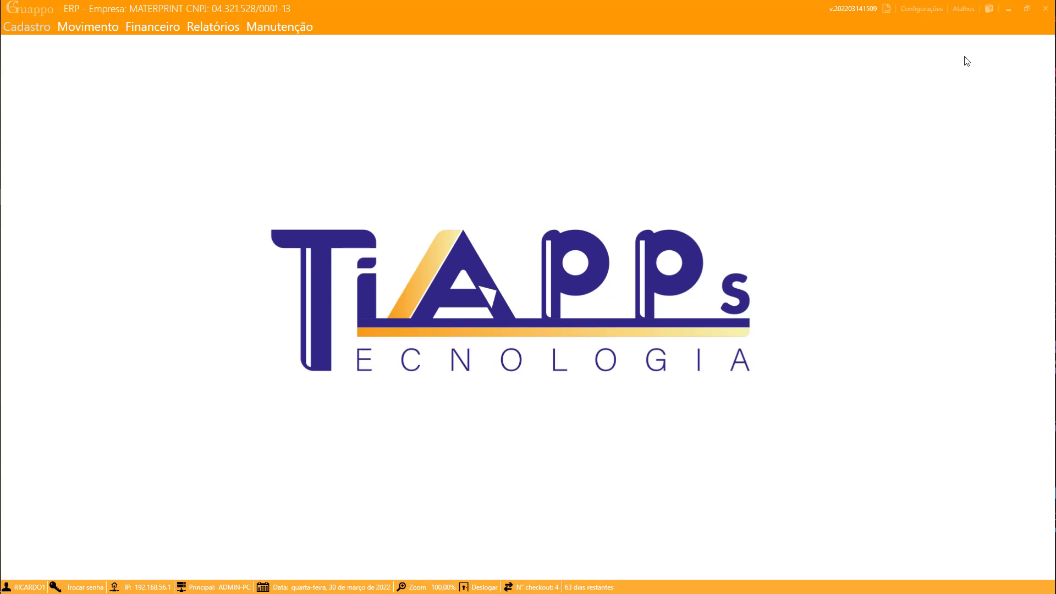
click(963, 11)
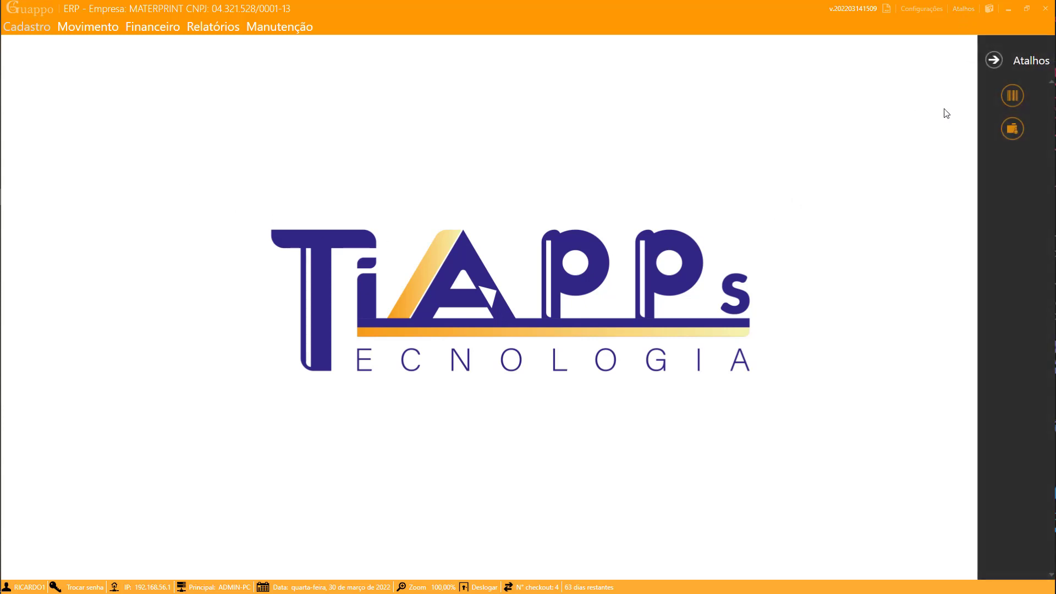
click(1013, 97)
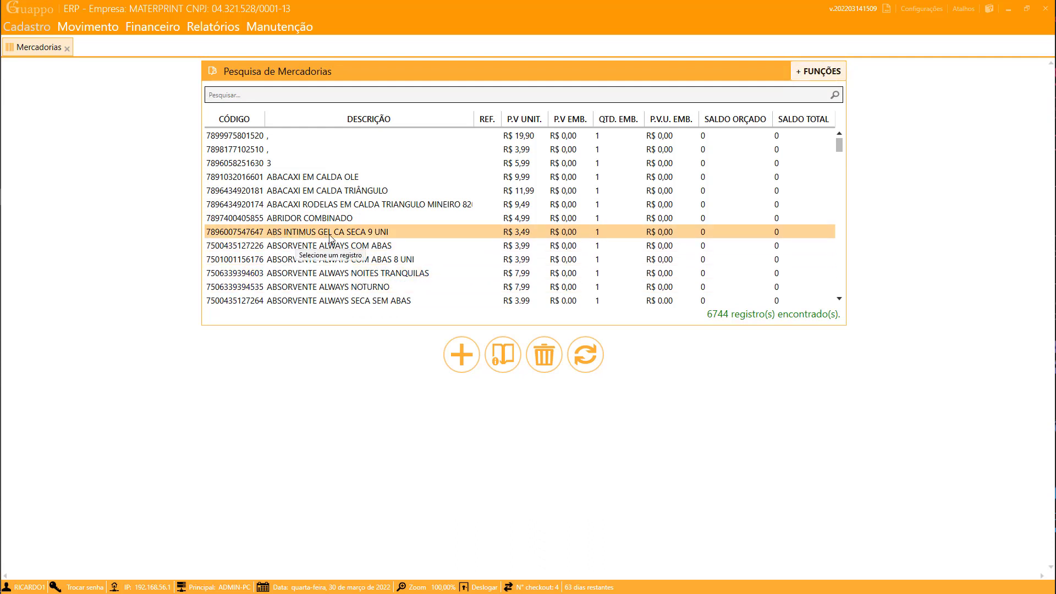
scroll(330, 237, down, 10)
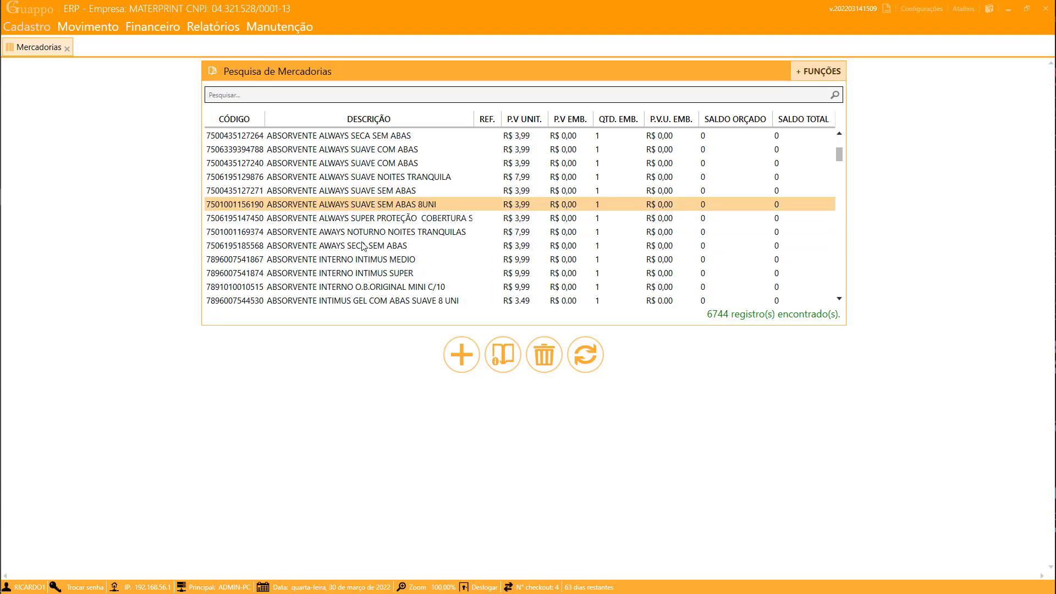
scroll(374, 236, up, 3)
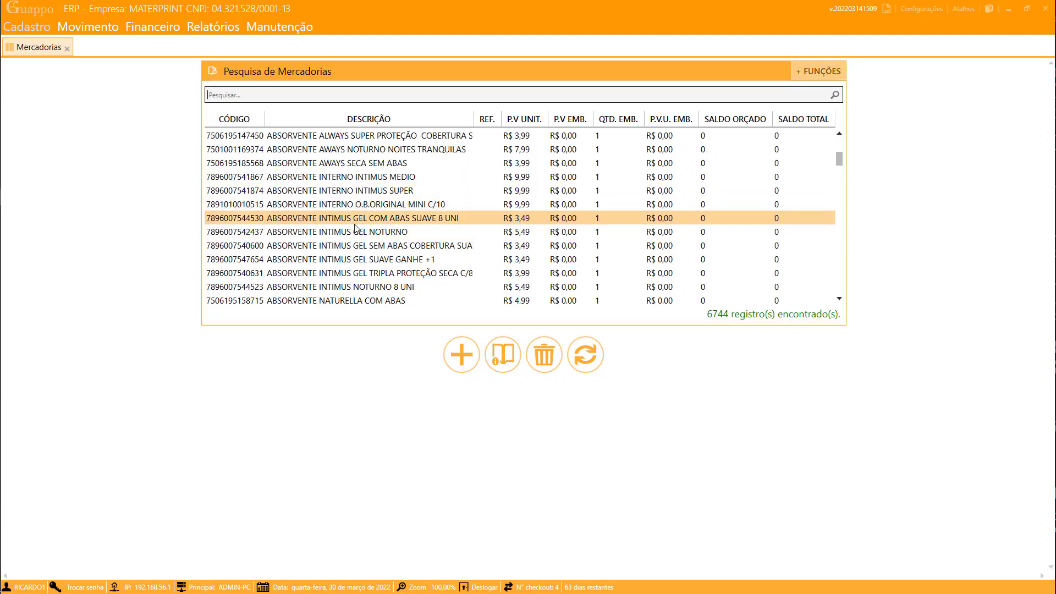
scroll(364, 243, down, 2)
scroll(358, 248, down, 6)
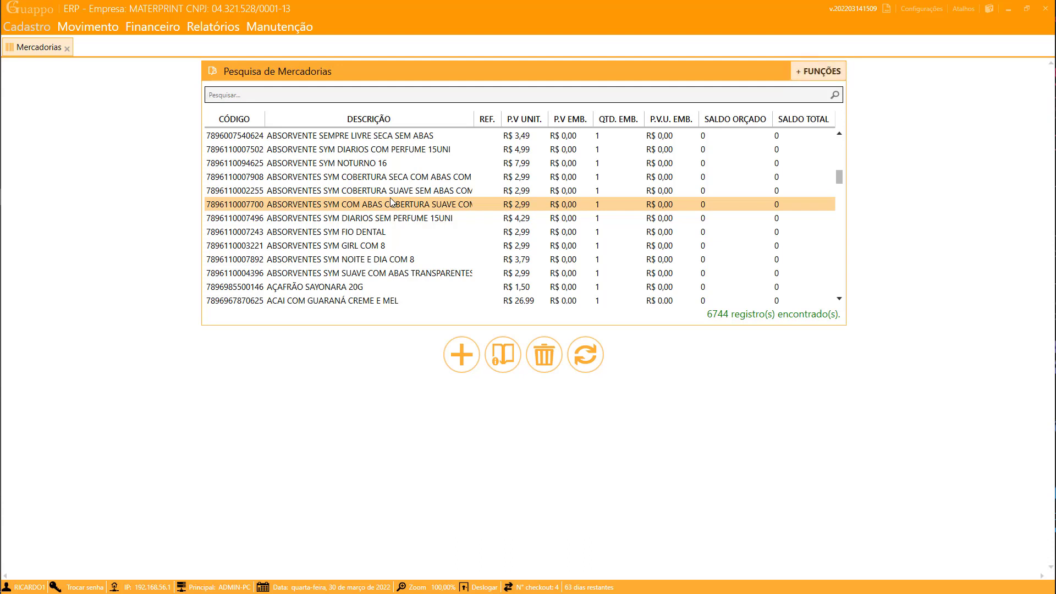
scroll(392, 201, down, 9)
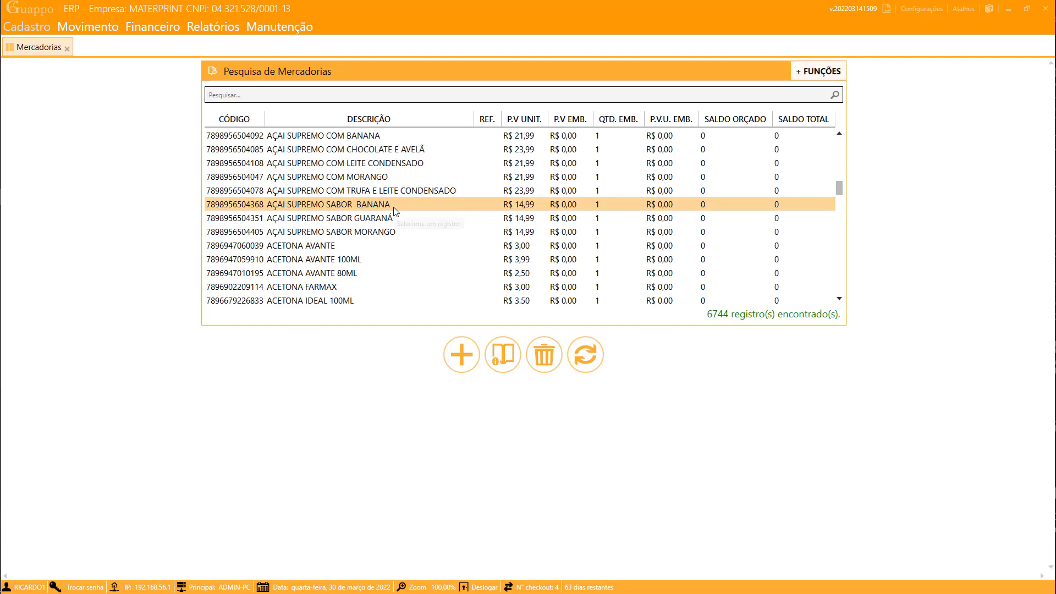
scroll(396, 211, up, 4)
scroll(398, 216, up, 1)
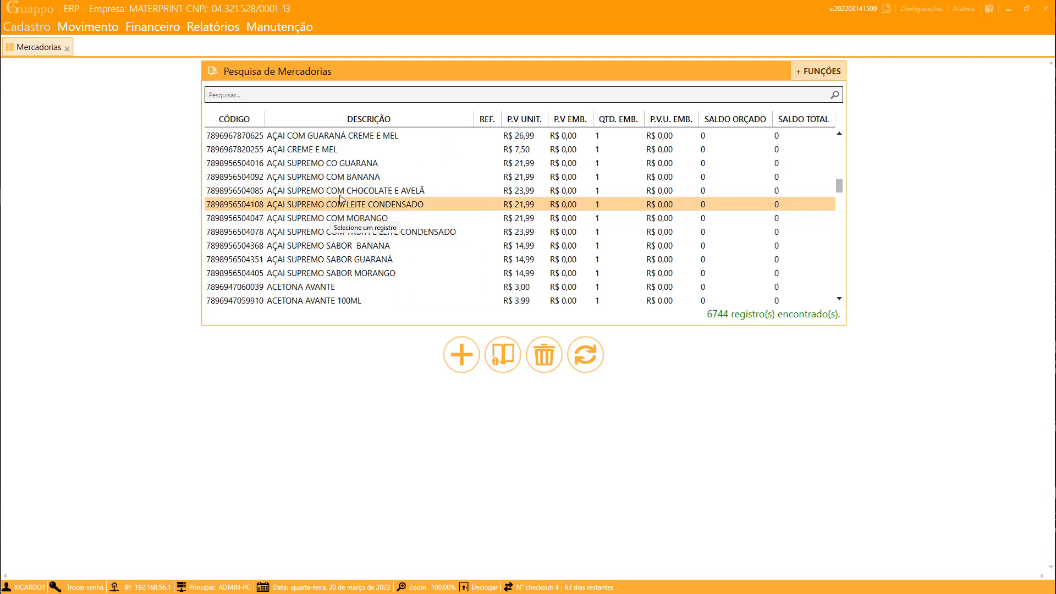
scroll(341, 193, down, 1)
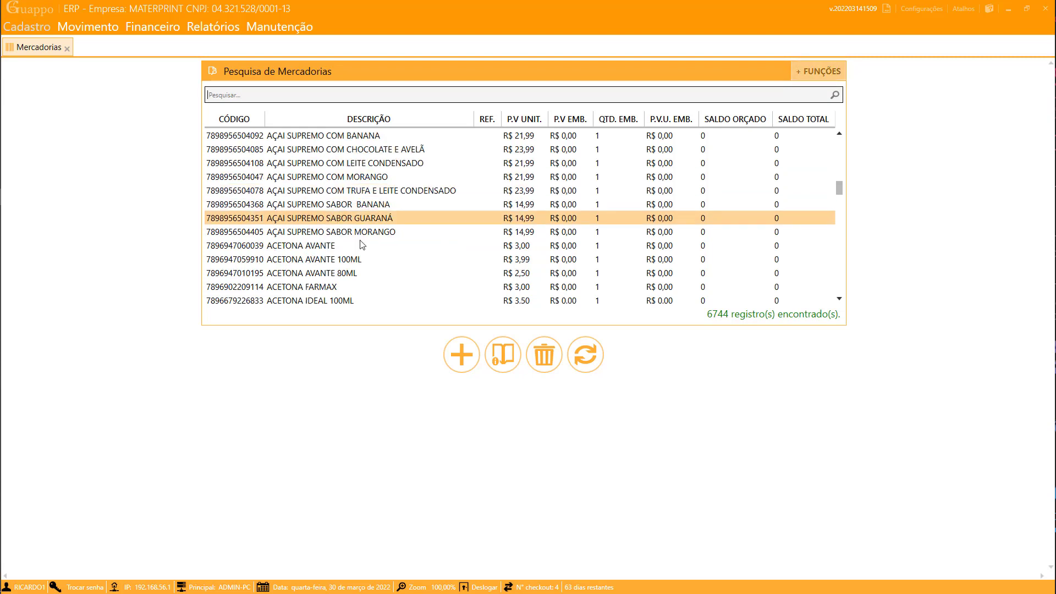
scroll(363, 259, down, 1)
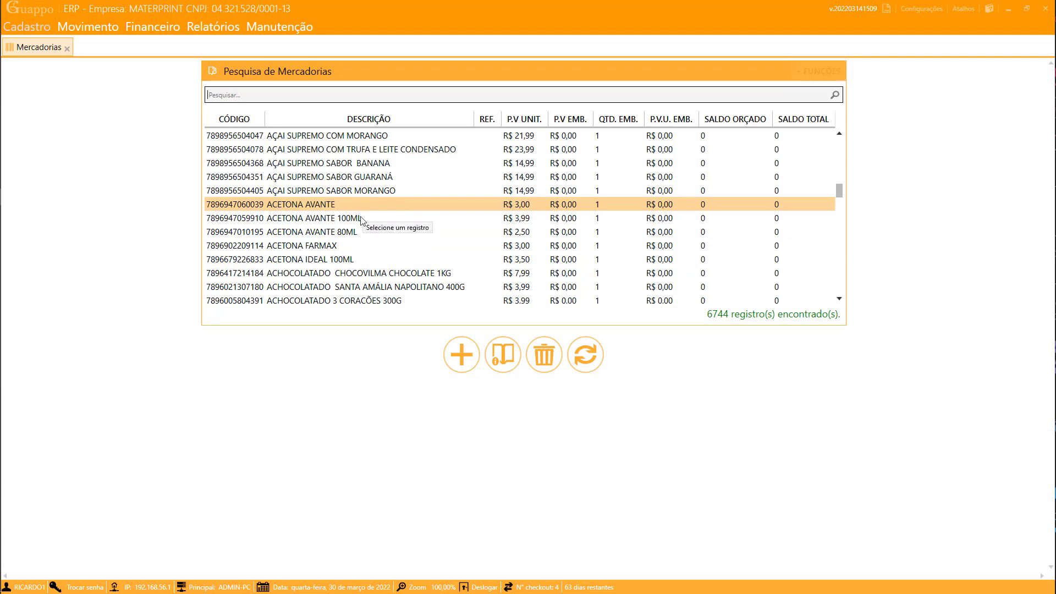
scroll(368, 246, down, 12)
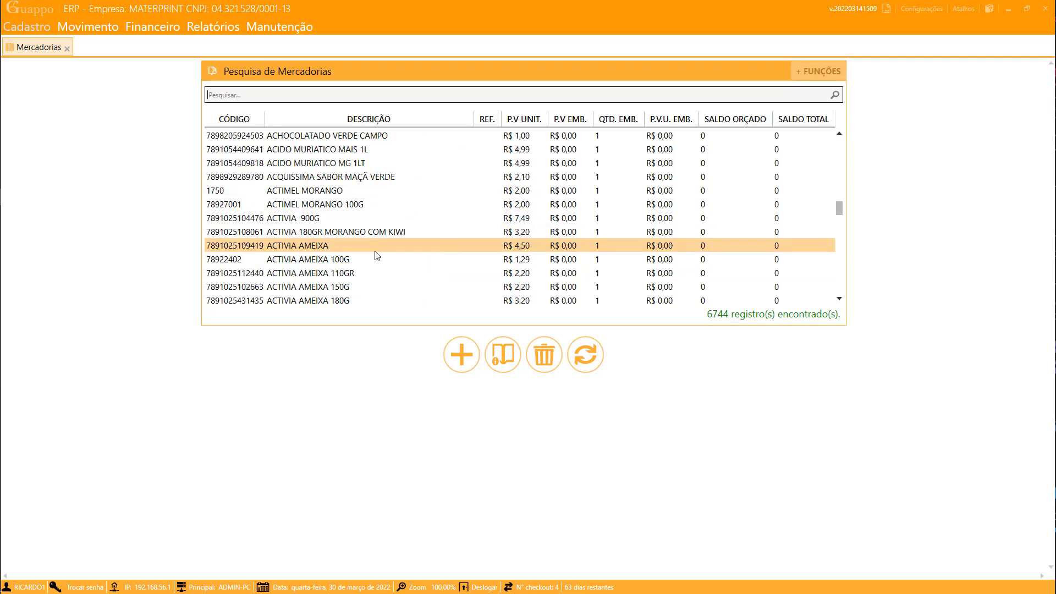
scroll(390, 247, down, 15)
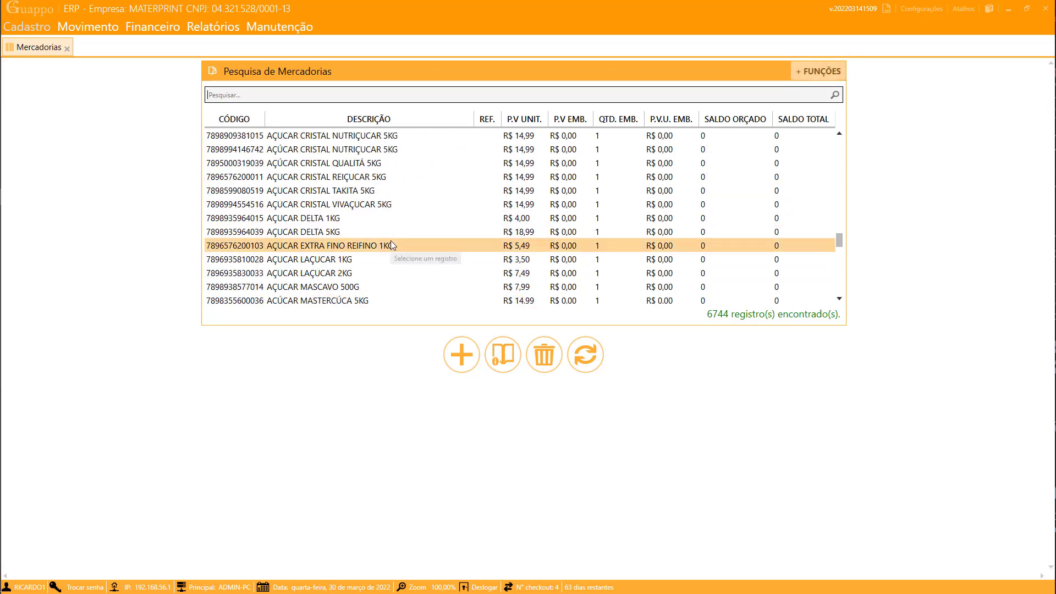
scroll(394, 247, down, 15)
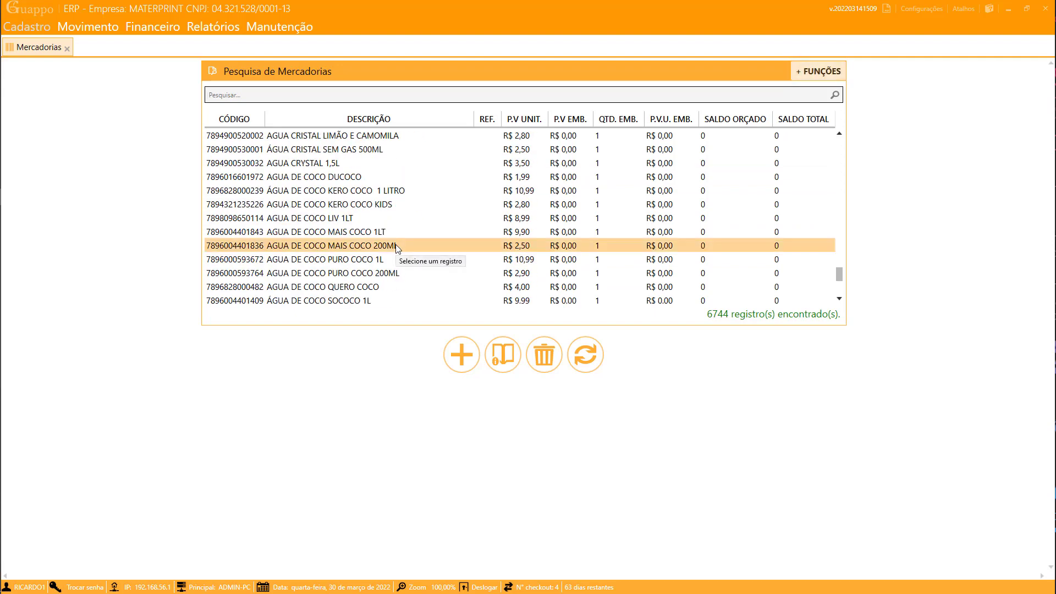
scroll(395, 246, down, 1)
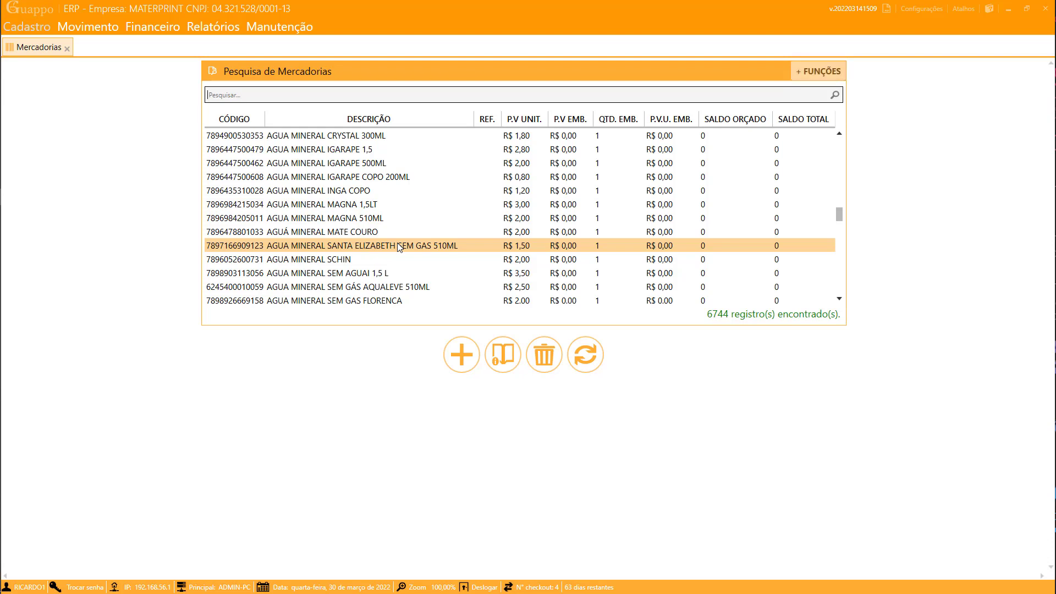
- Search for 'fanta' and open the FANTA 3L product record on its Tributação details
text(c)
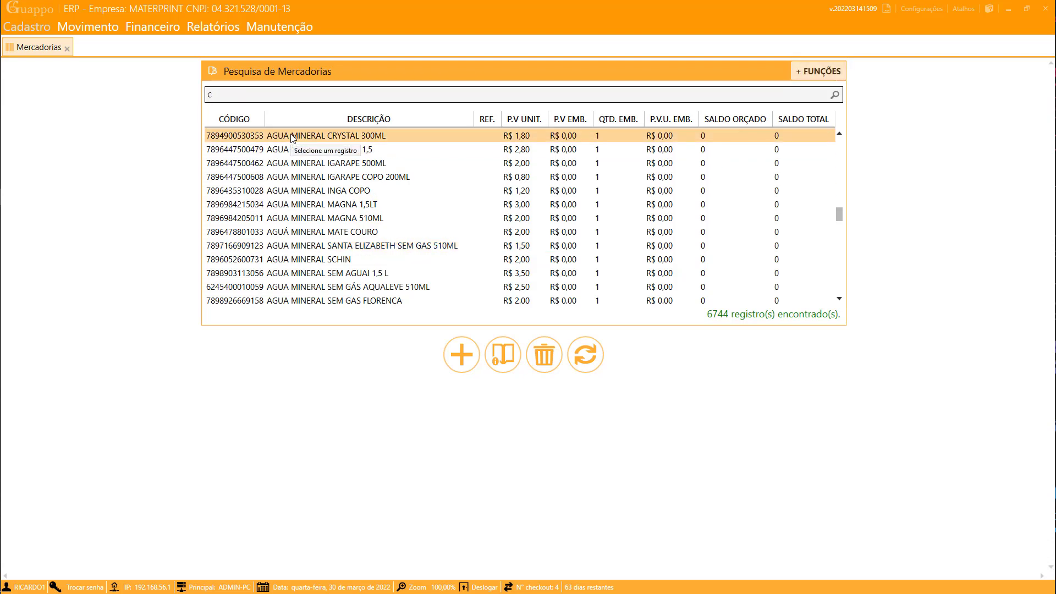
key(BackSpace)
text(fanta)
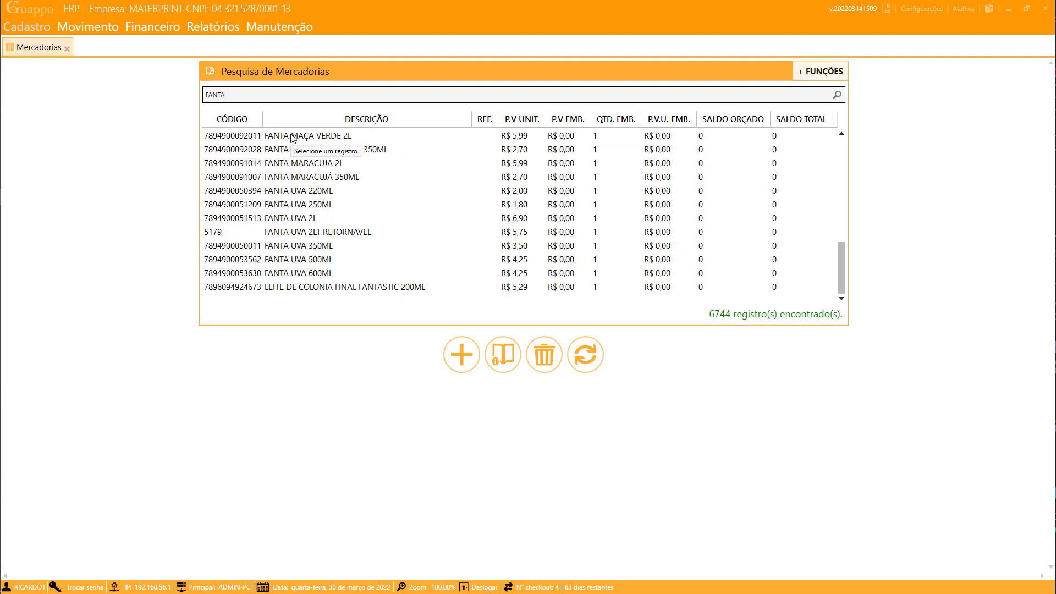
click(284, 148)
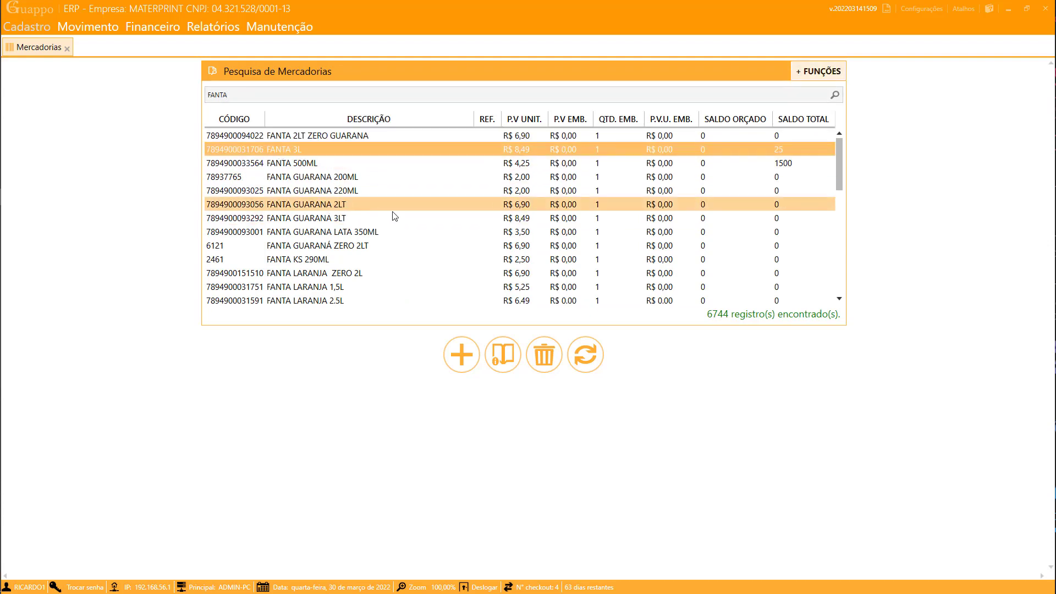
double_click(324, 155)
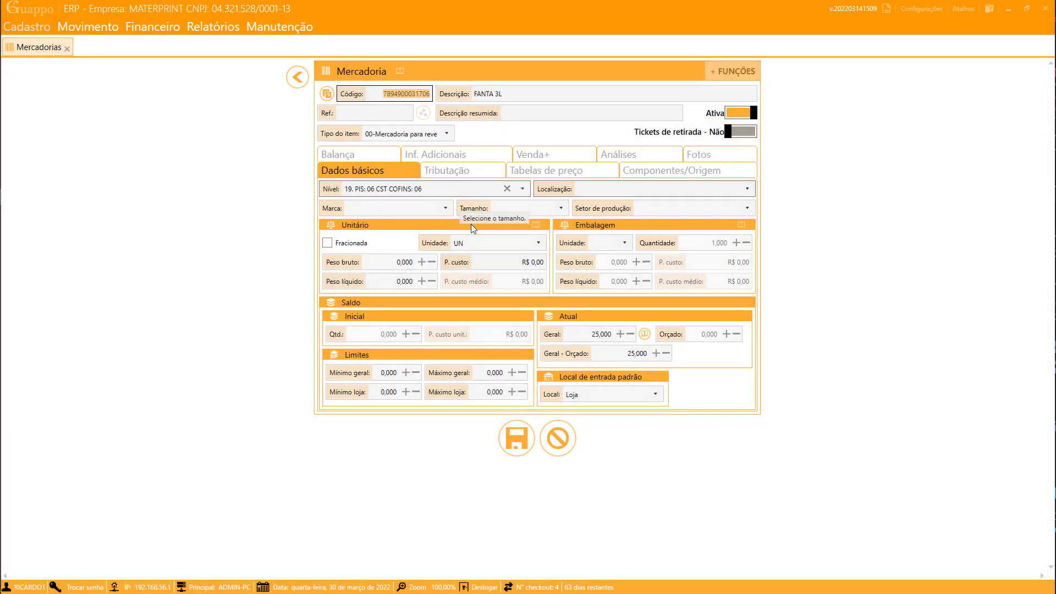
click(445, 173)
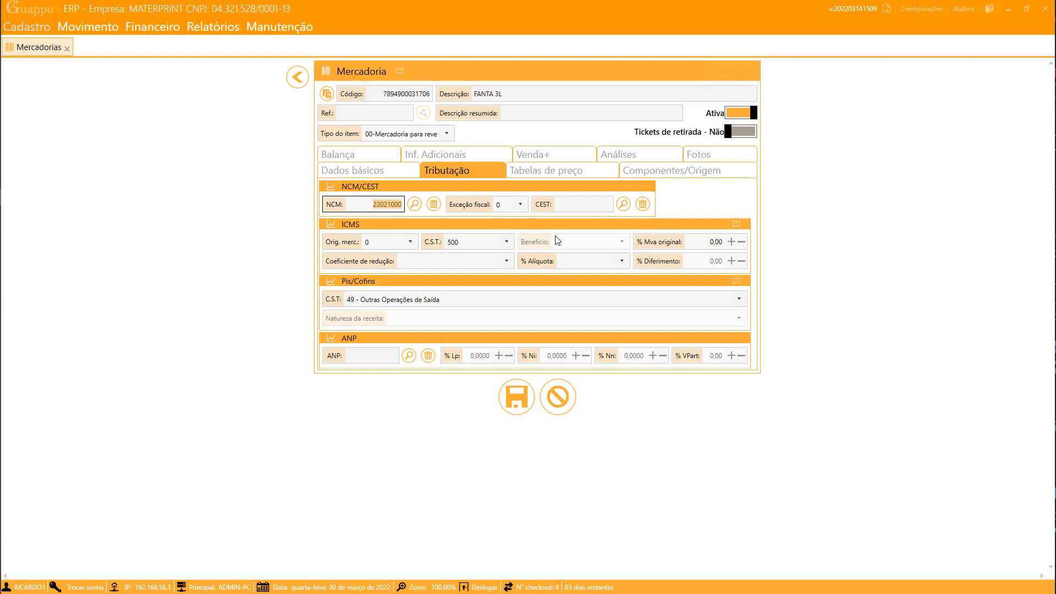
- Assign CEST 0301000 (bottled soft drinks) to FANTA 3L and save the product
click(622, 204)
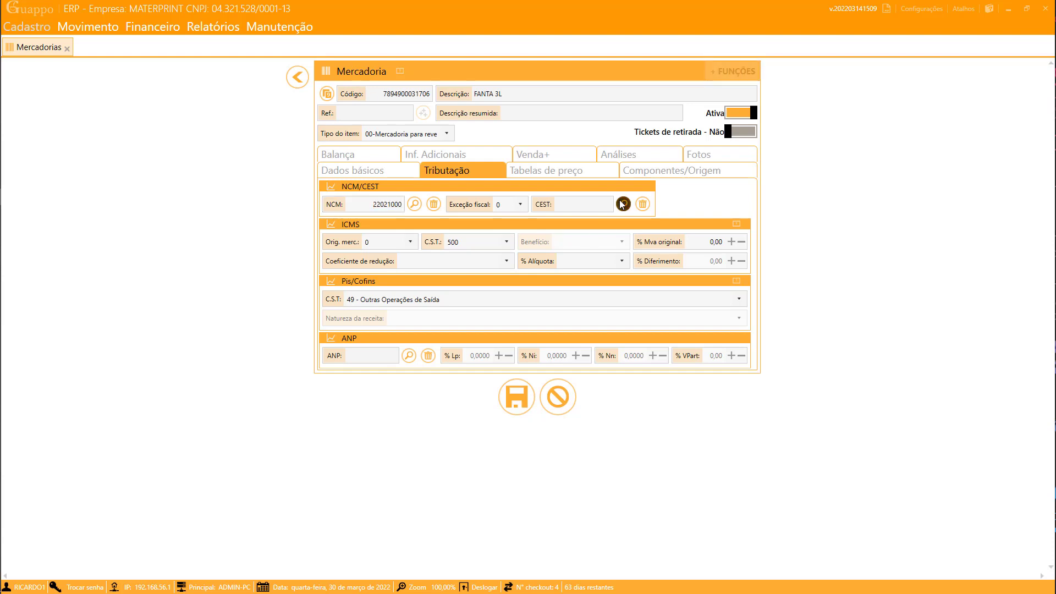
click(413, 144)
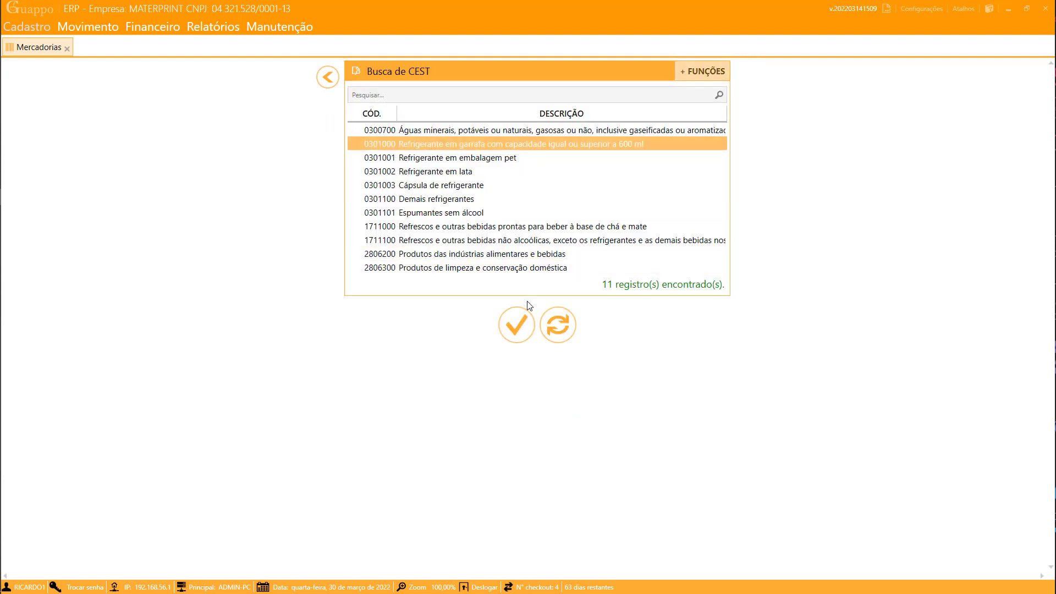
click(515, 322)
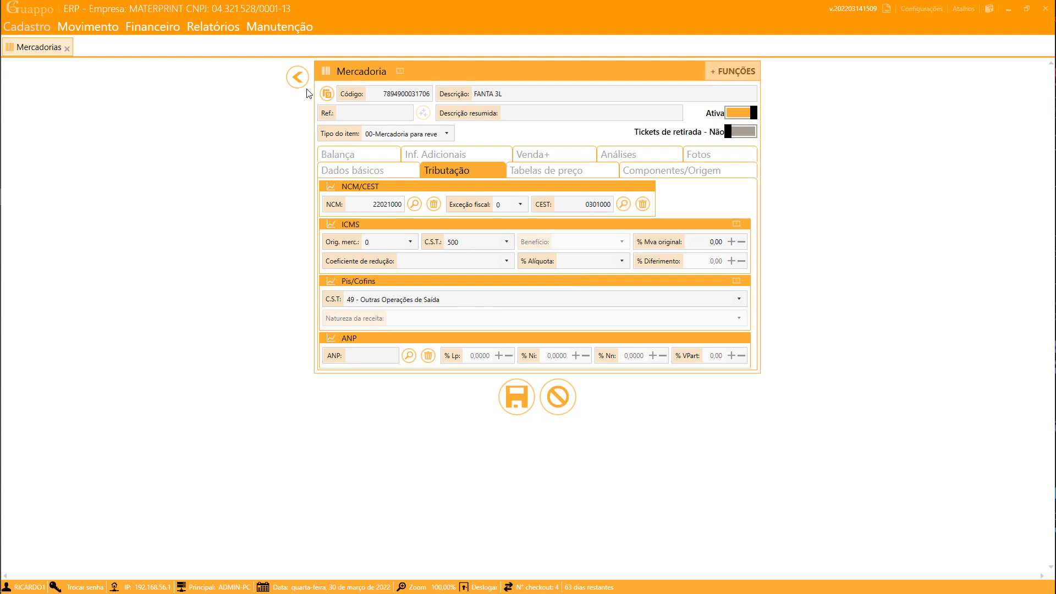
click(517, 396)
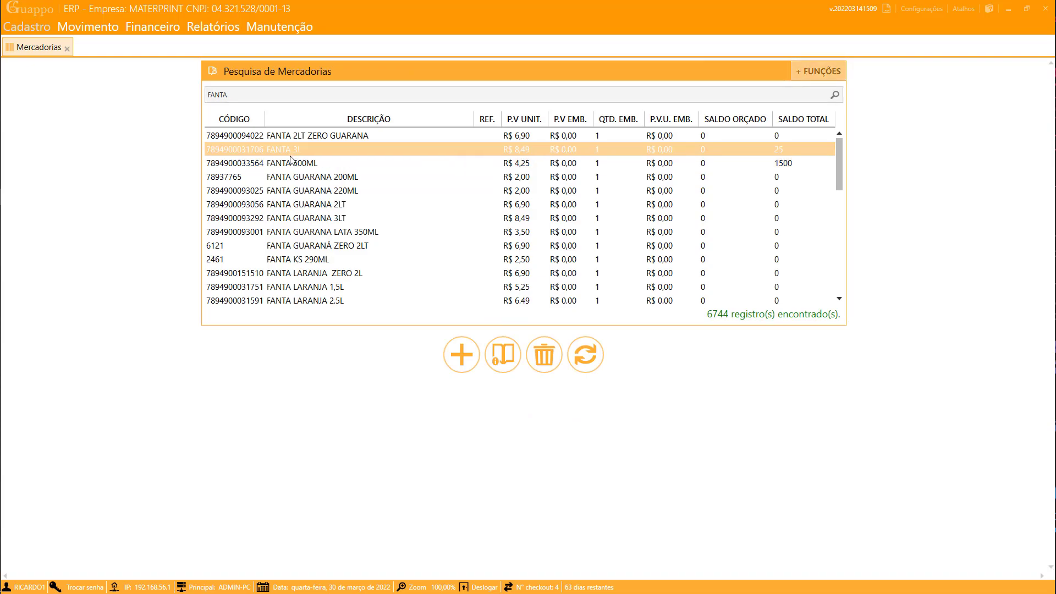
- Reopen FANTA 3L and duplicate it with Ctrl+D, confirming with Sim
double_click(290, 157)
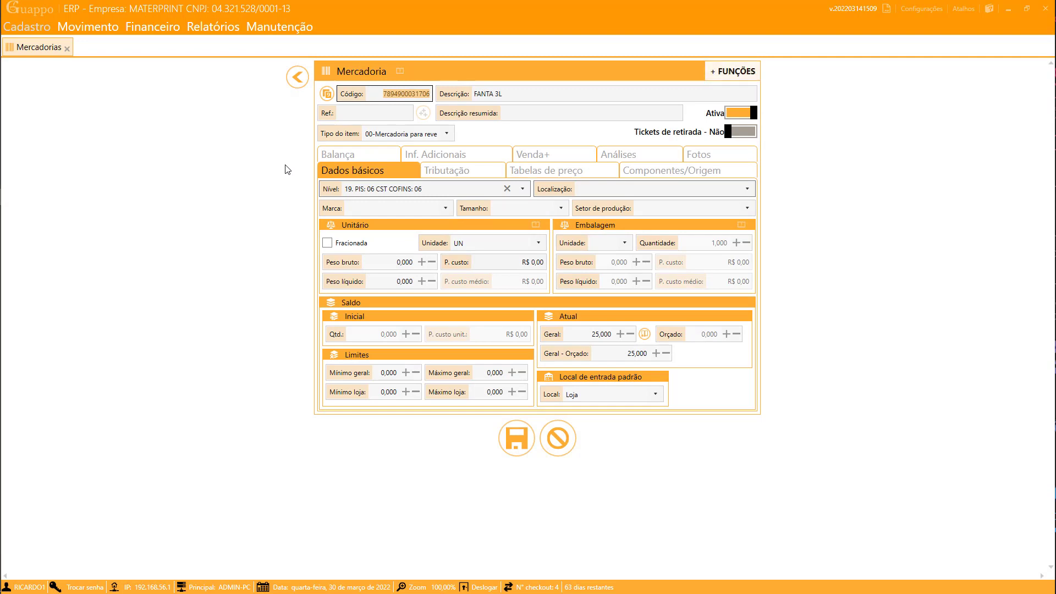
key(ctrl+d)
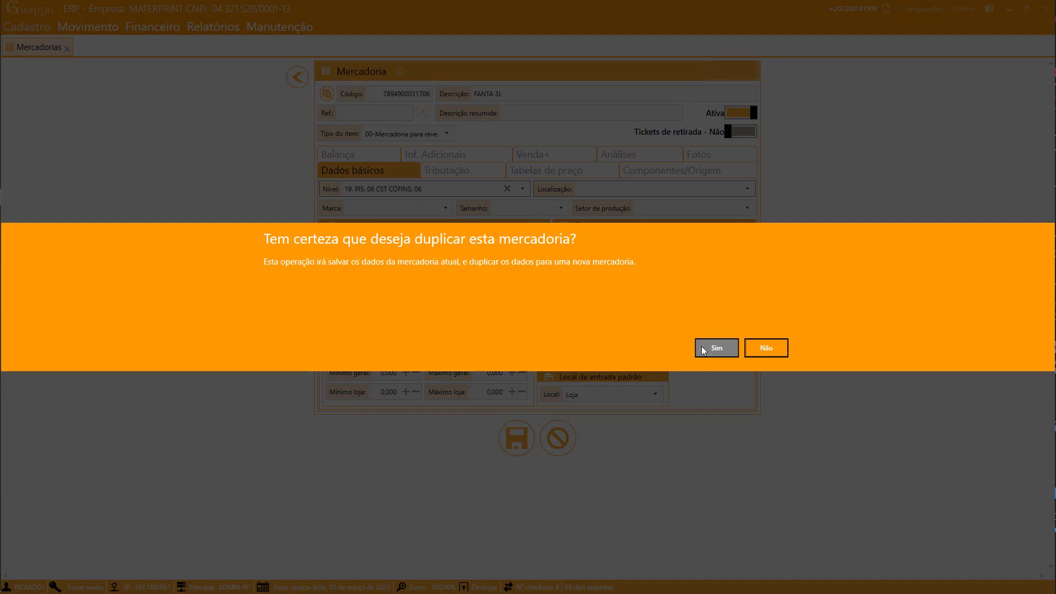
click(720, 351)
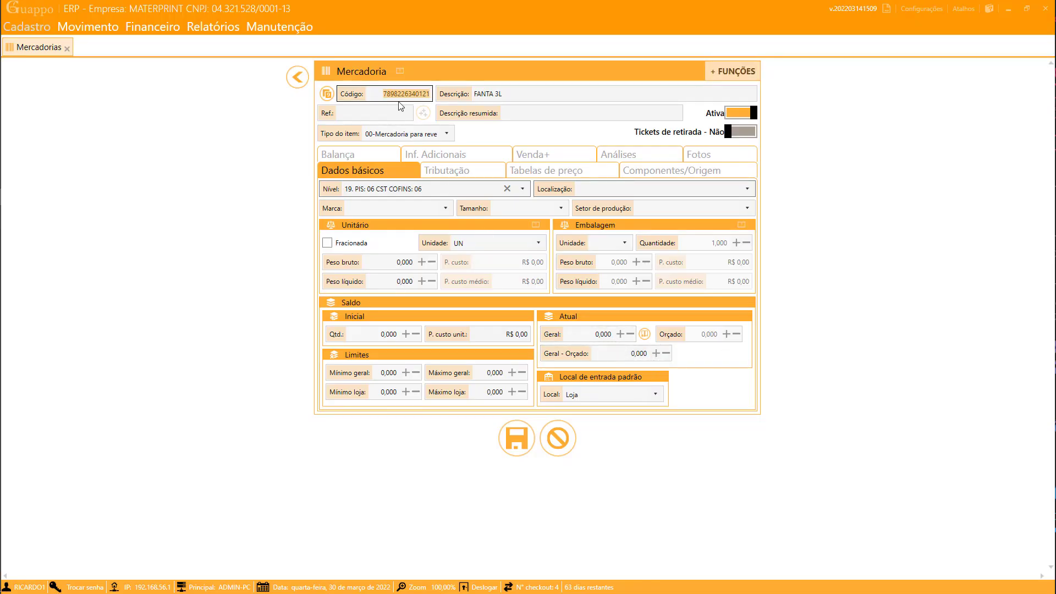
- Look over the duplicate's tax settings, price tables, description and new product code
click(466, 175)
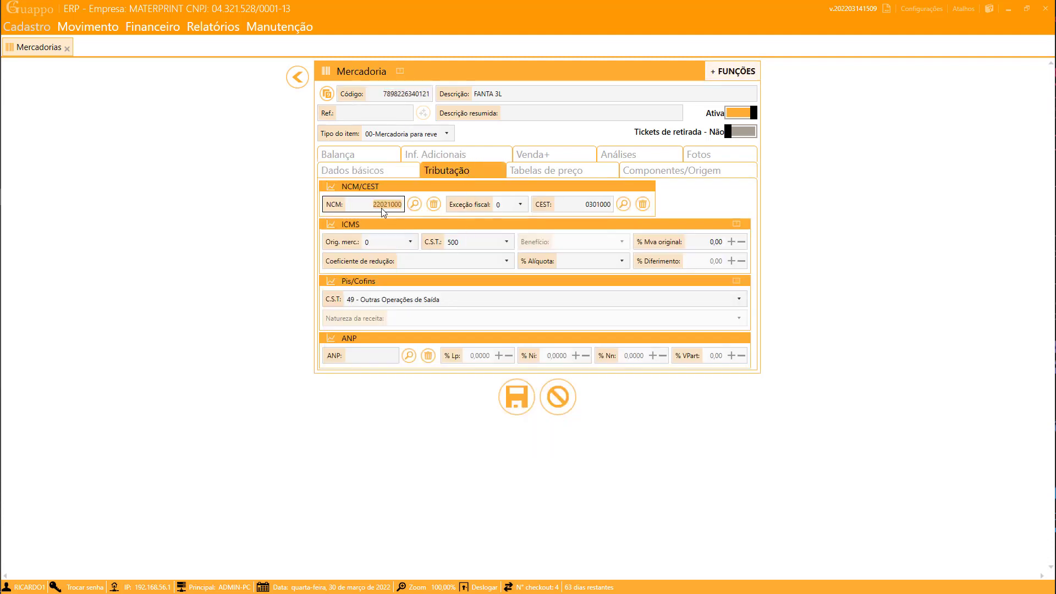
click(537, 175)
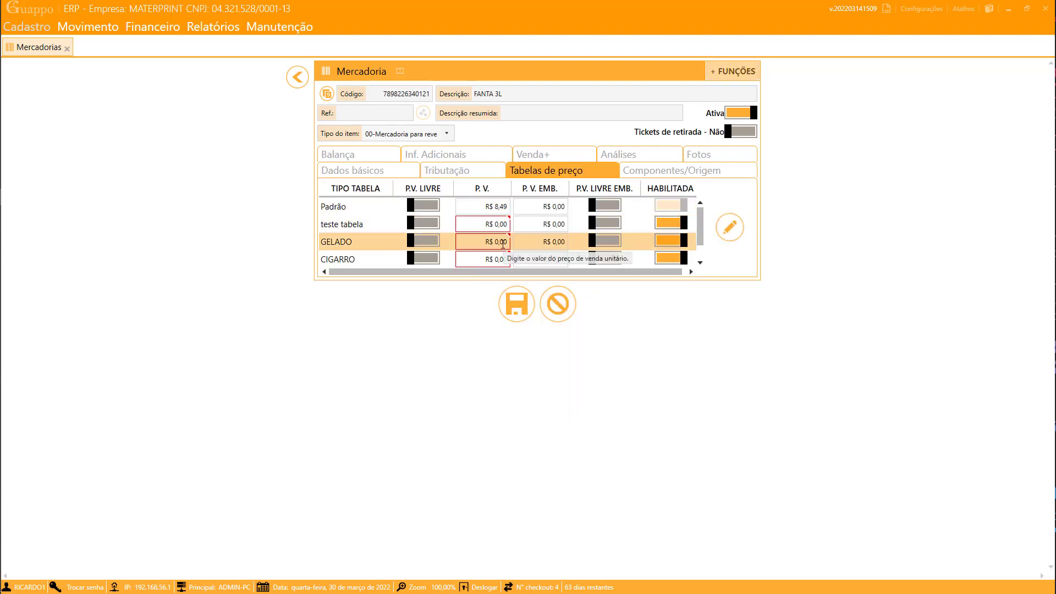
click(512, 96)
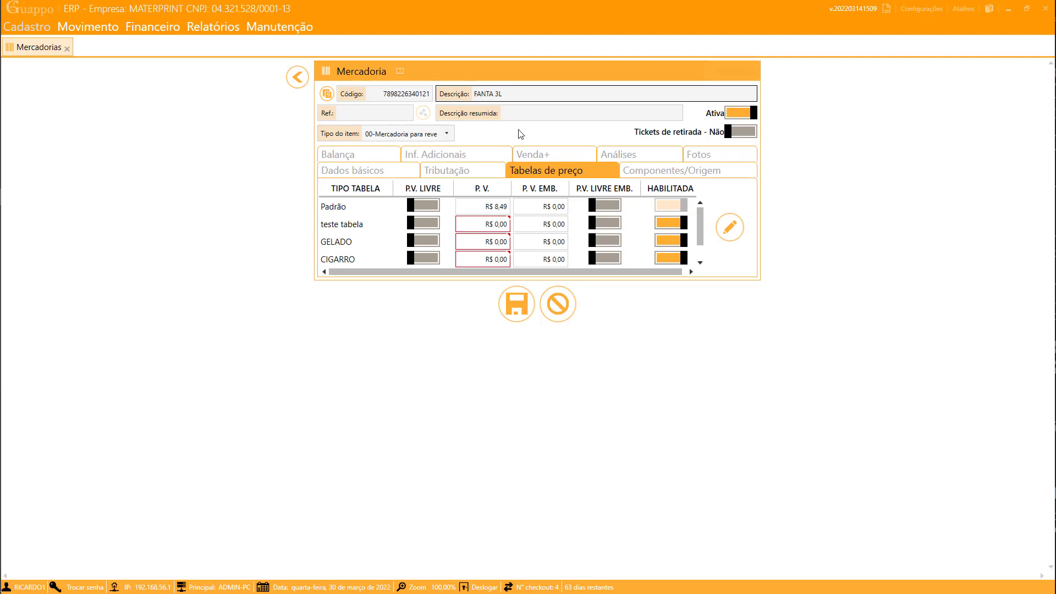
drag(383, 94, 433, 107)
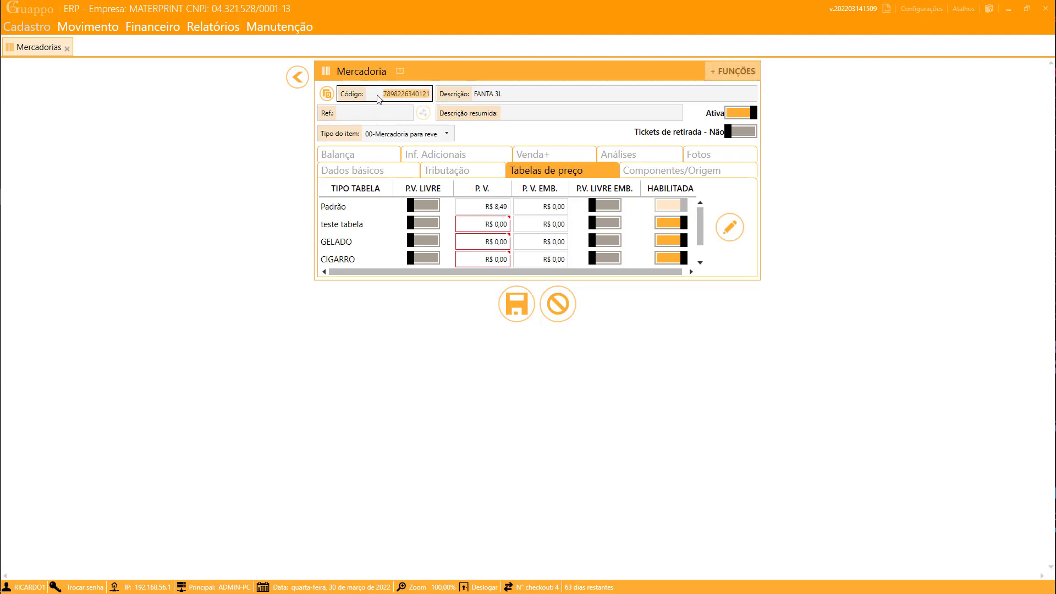
click(556, 95)
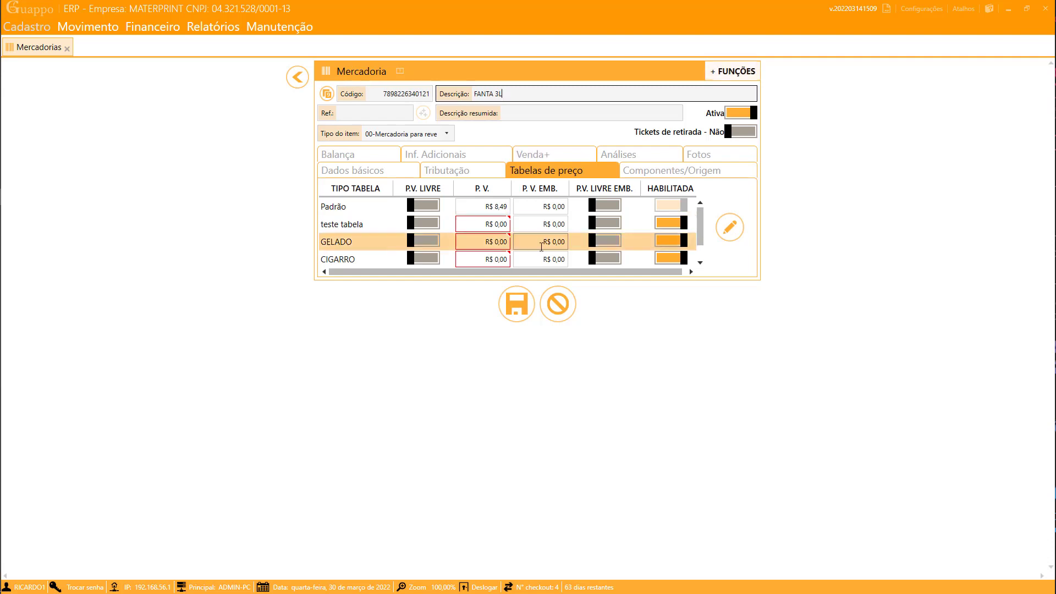
- Check the basic data's tax level, initial stock and unit cost, ending on the price tables
click(356, 171)
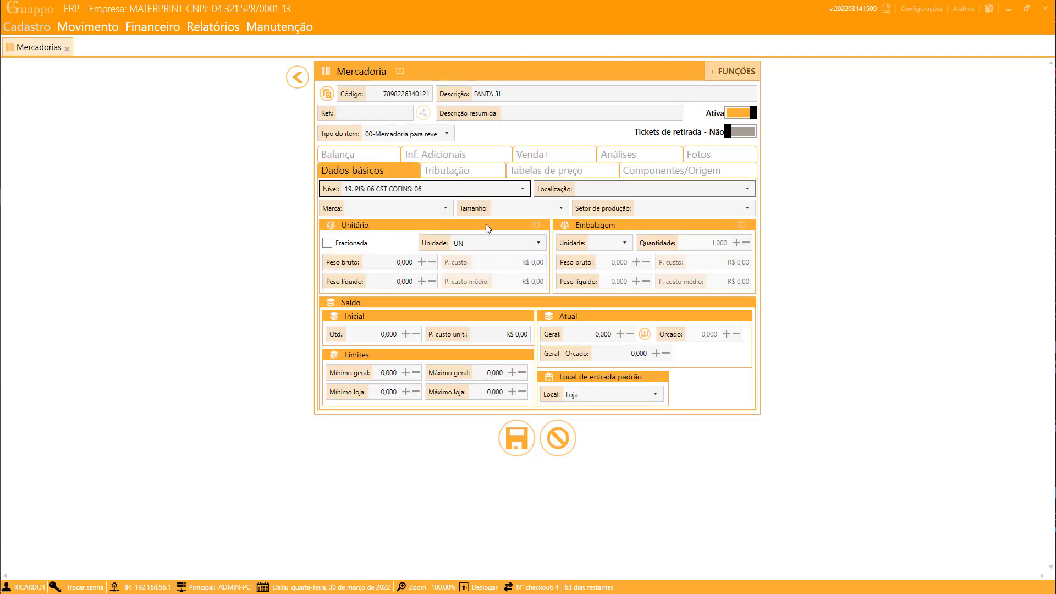
click(523, 190)
click(522, 190)
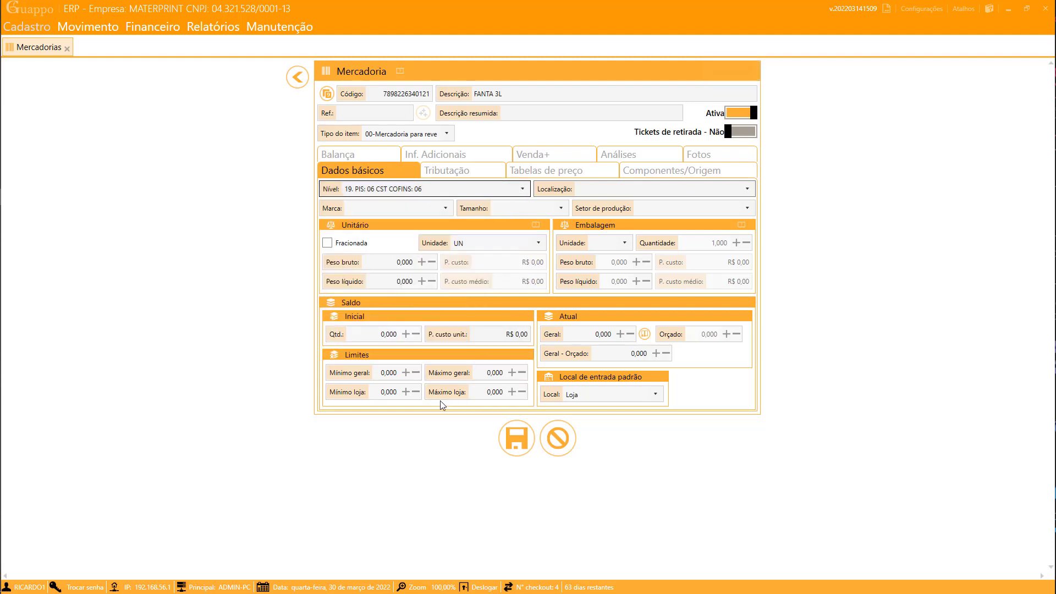
click(380, 335)
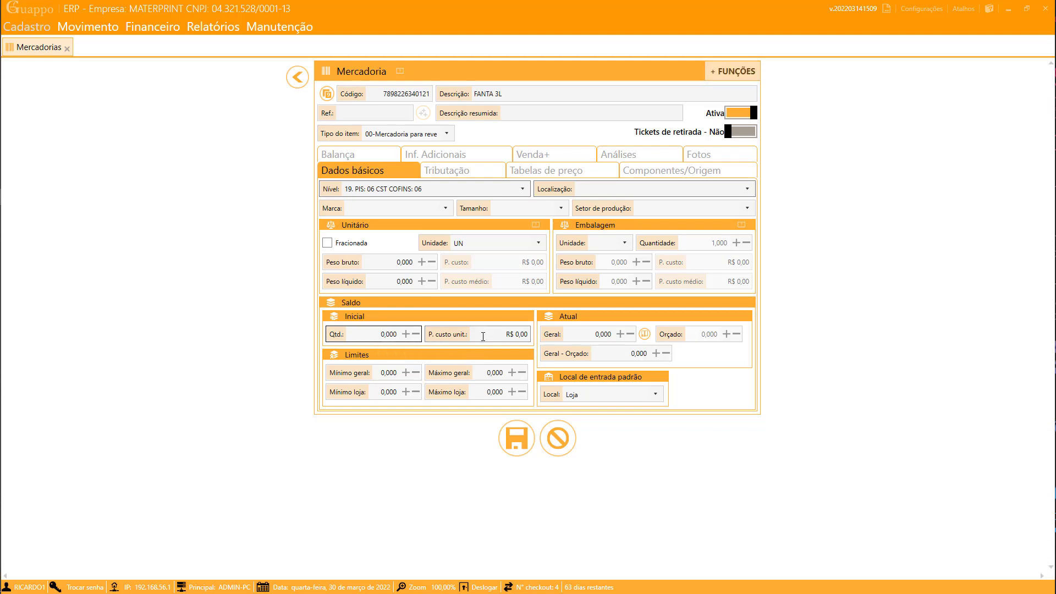
click(473, 336)
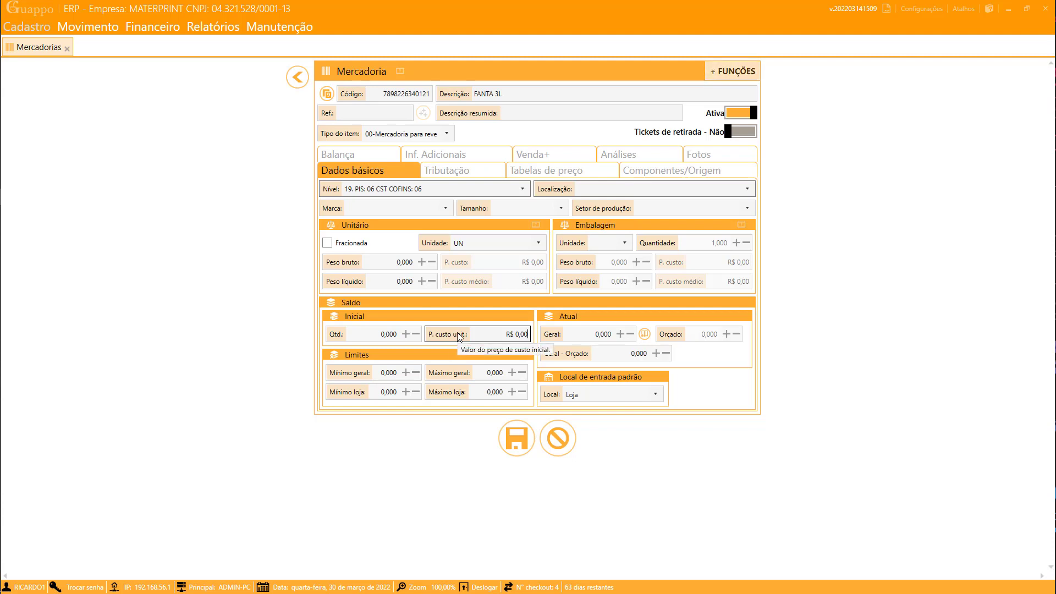
click(459, 336)
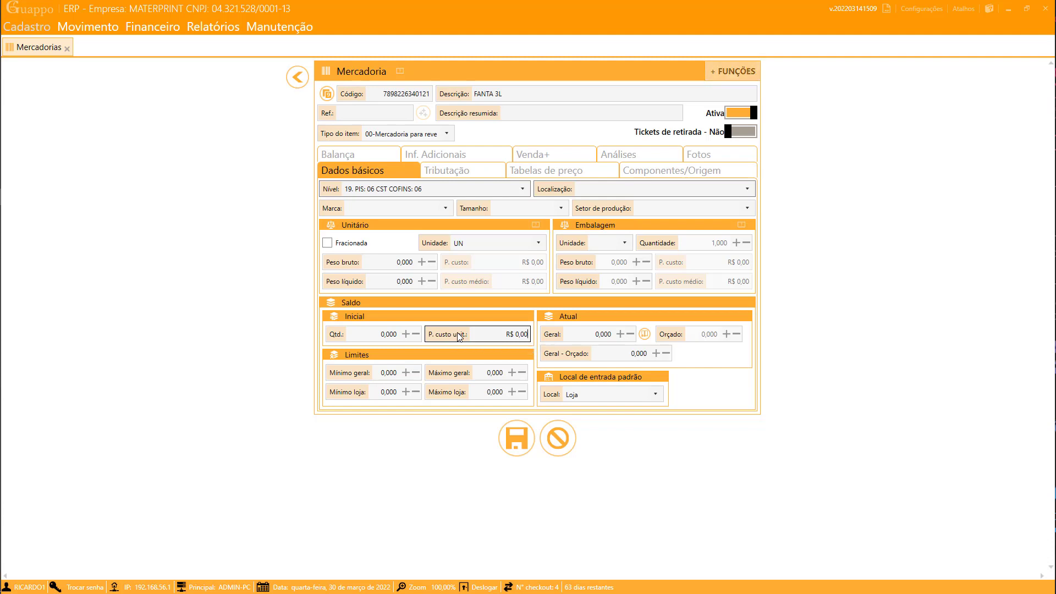
click(517, 173)
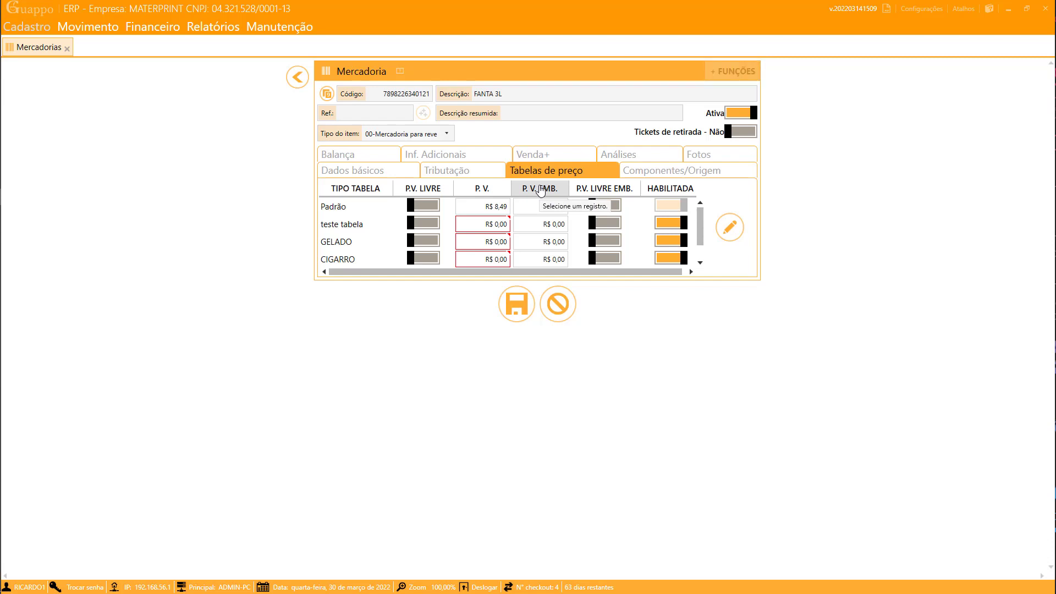
- Edit the duplicate's Descrição so it reads FANTA 3L MODELO 2
scroll(471, 211, down, 1)
scroll(486, 258, up, 1)
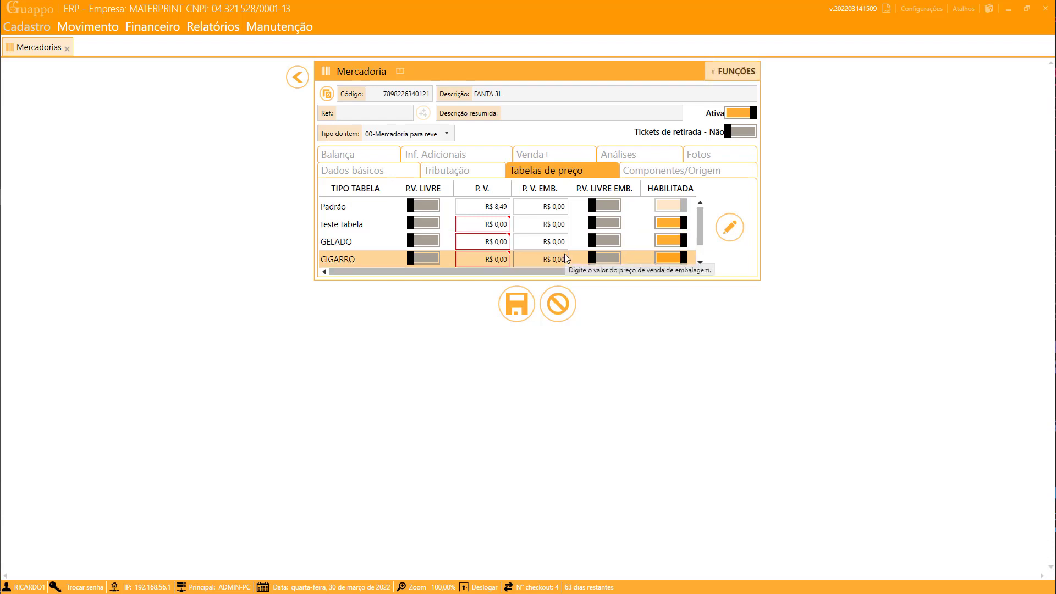
click(526, 94)
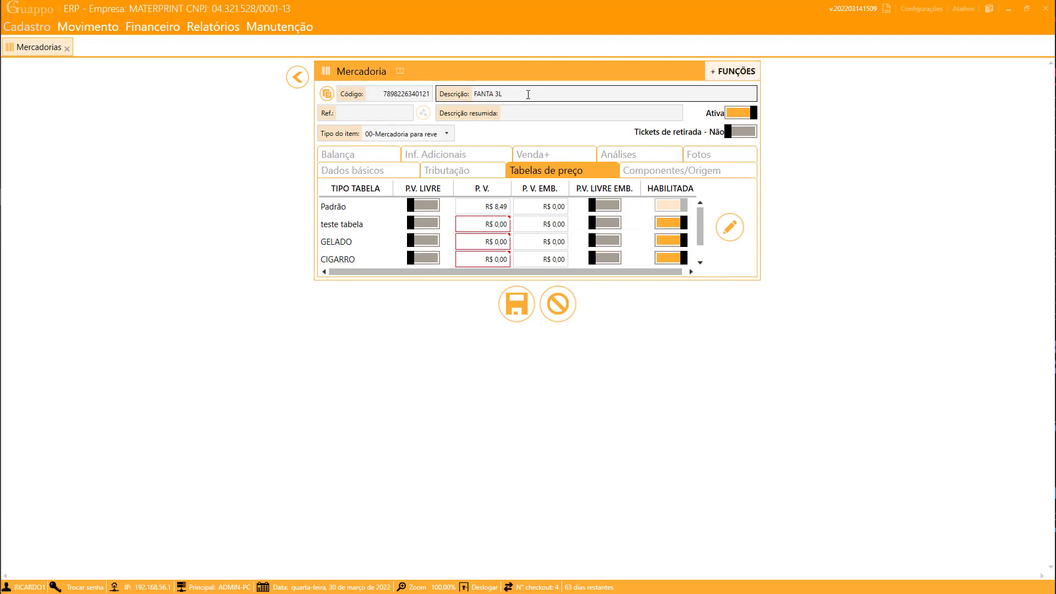
text(2)
key(Left)
text(MODELO)
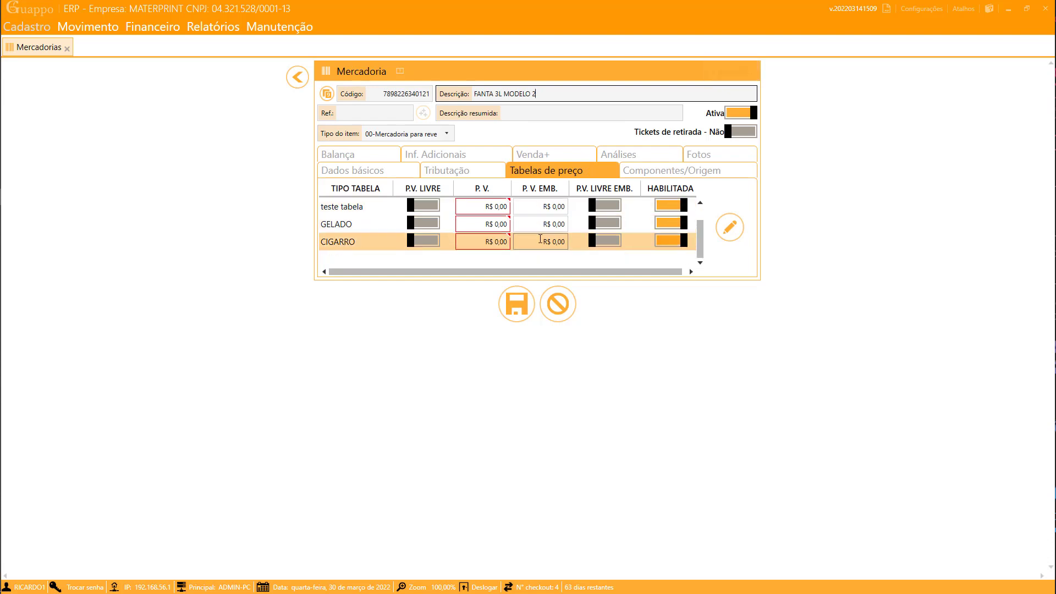
- Disable the teste tabela and CIGARRO price tables, keeping GELADO enabled
click(672, 228)
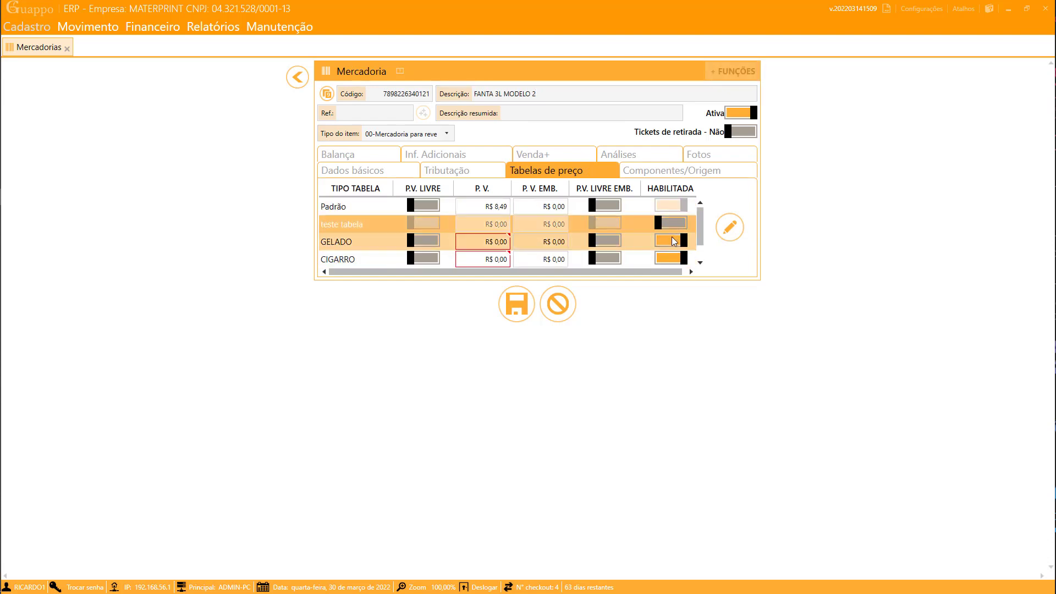
click(672, 240)
click(674, 263)
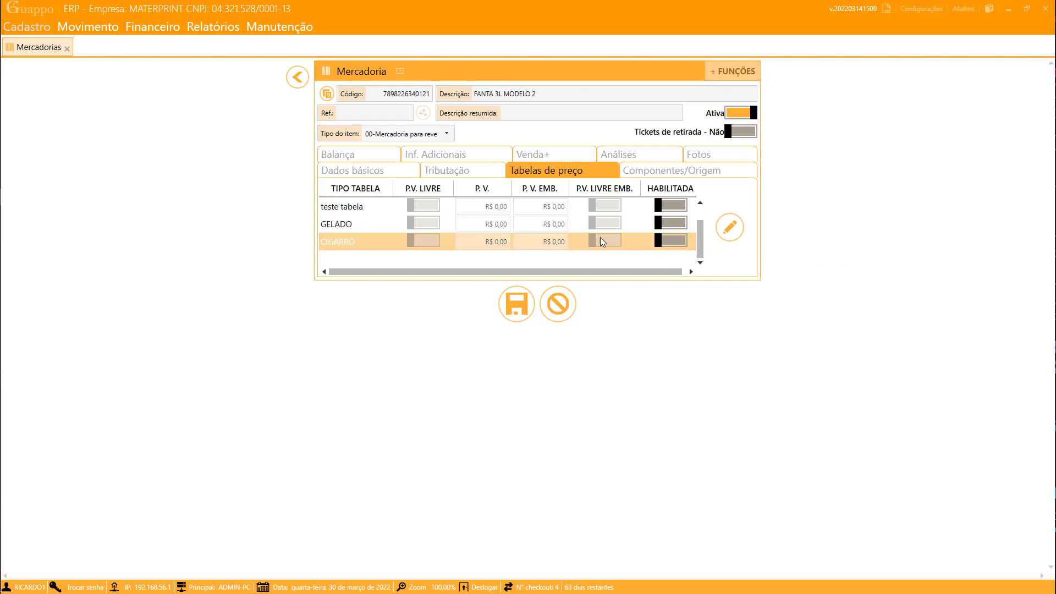
click(669, 223)
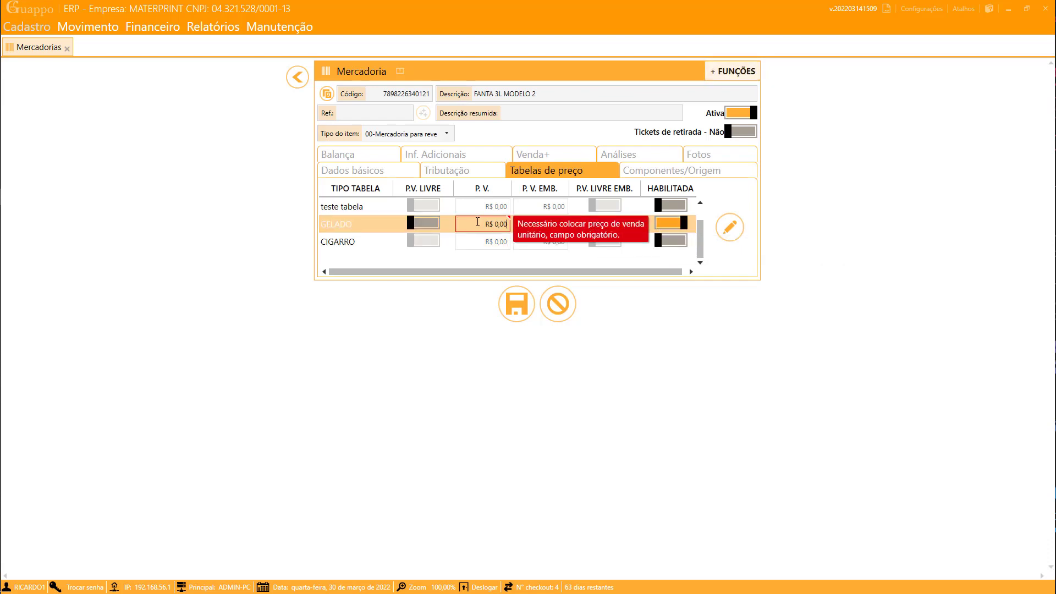
- Set the GELADO price table's unit price to R$ 10,50
scroll(502, 227, up, 1)
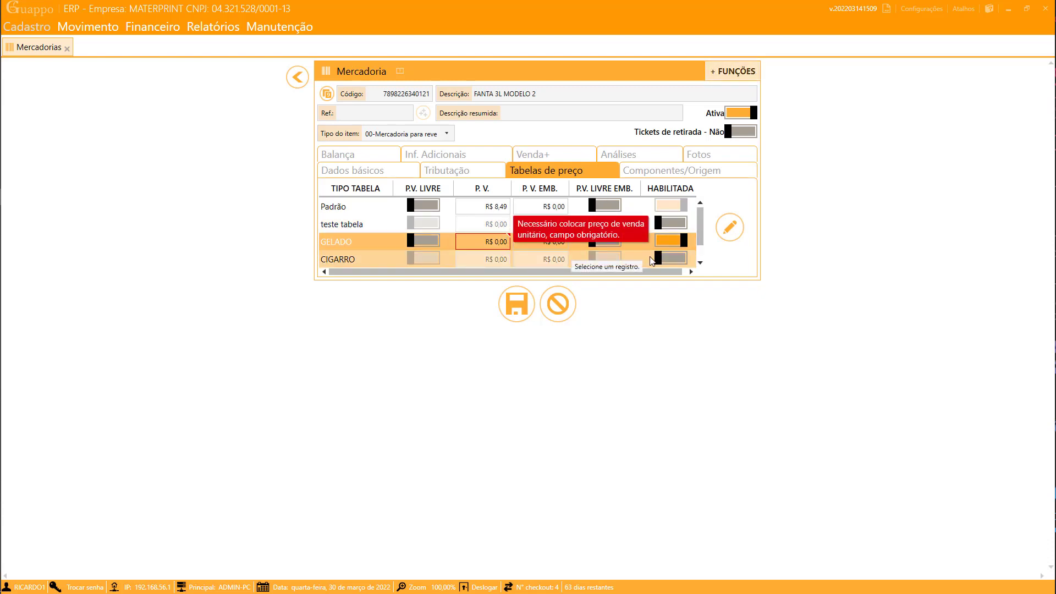
text(1050)
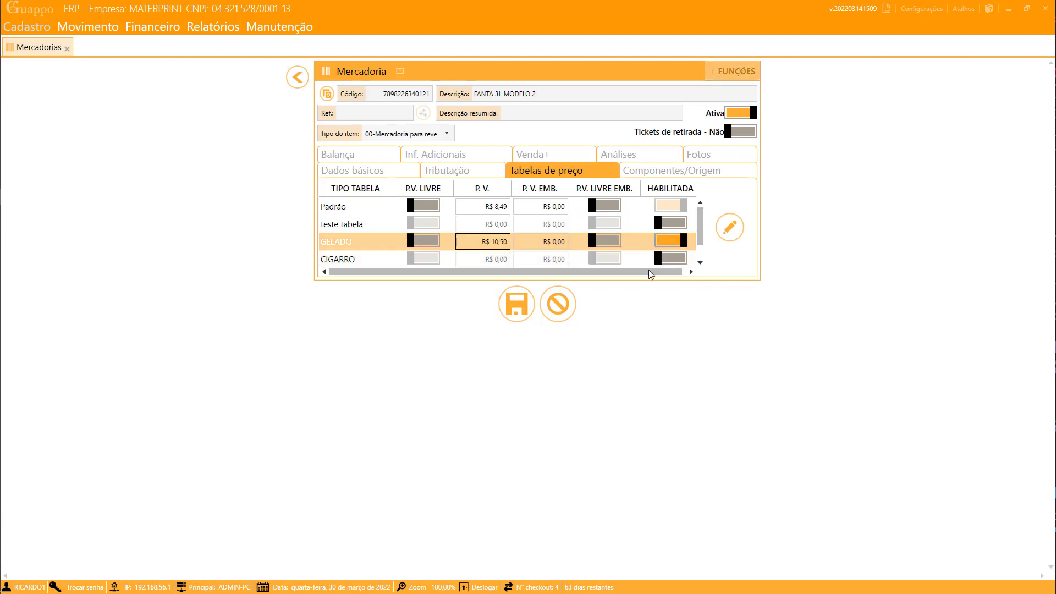
key(Return)
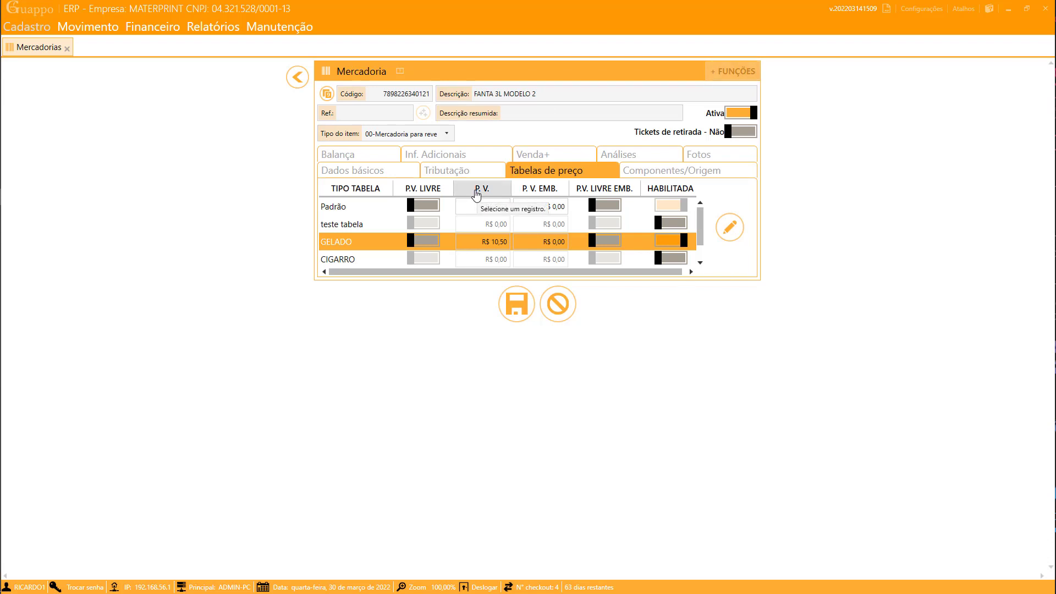
click(382, 167)
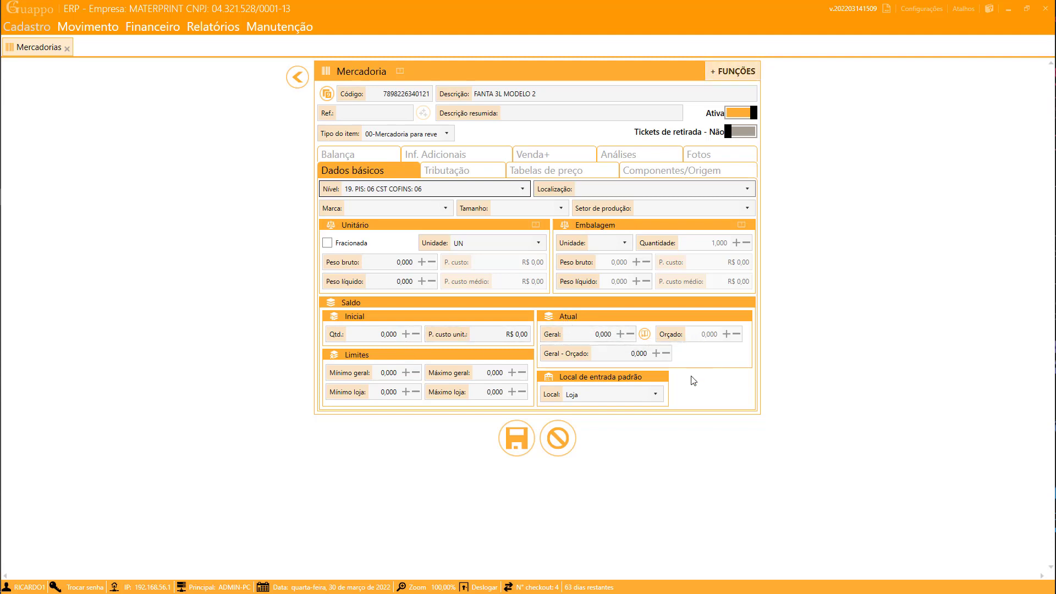
- Enter a current Geral stock of 1000, giving 1.000,000 with Geral - Orçado matching
click(596, 337)
text(100)
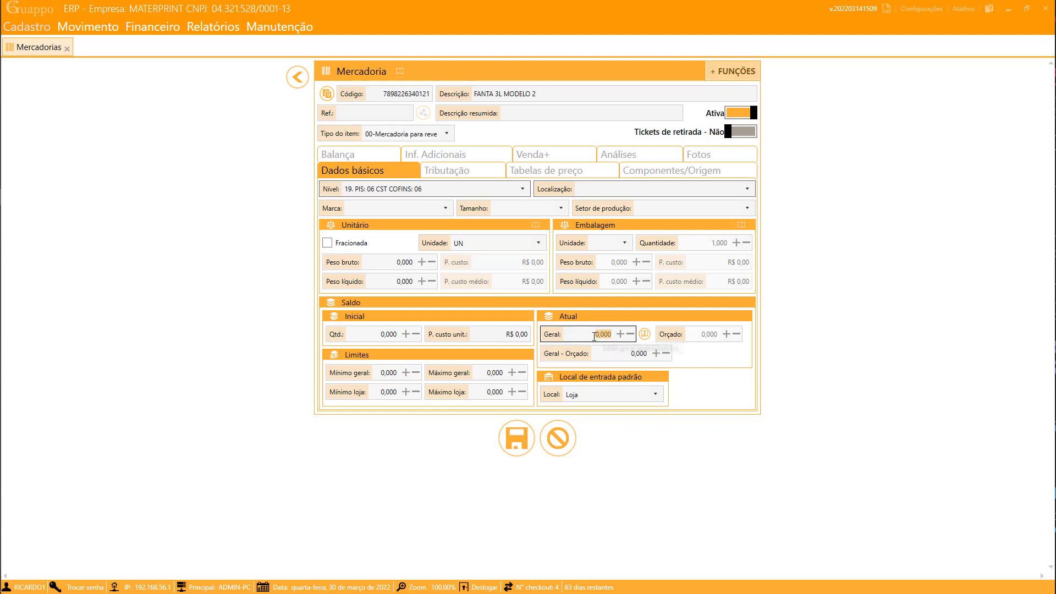
text(0)
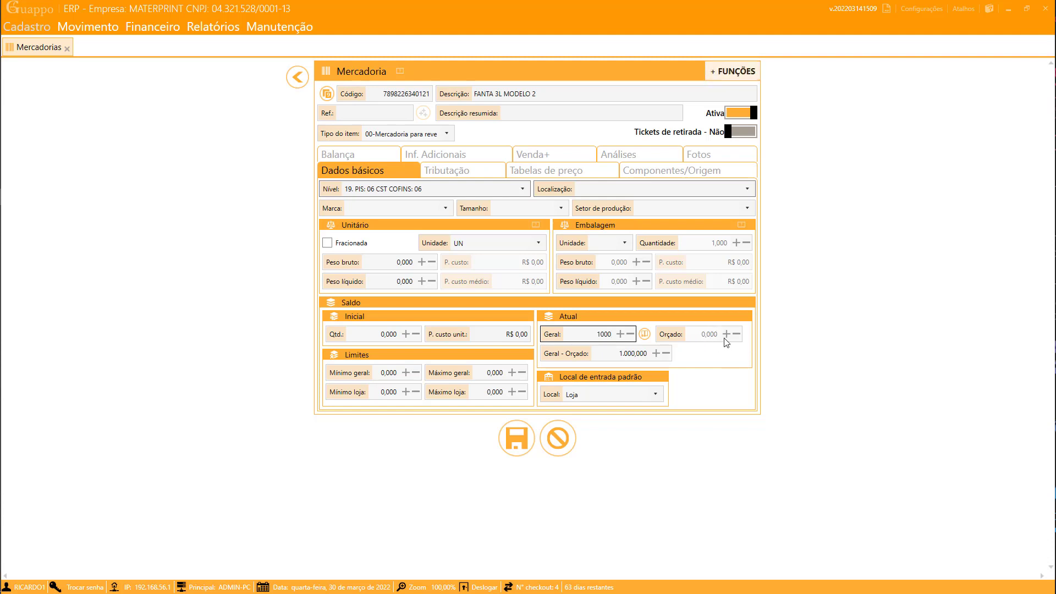
click(608, 355)
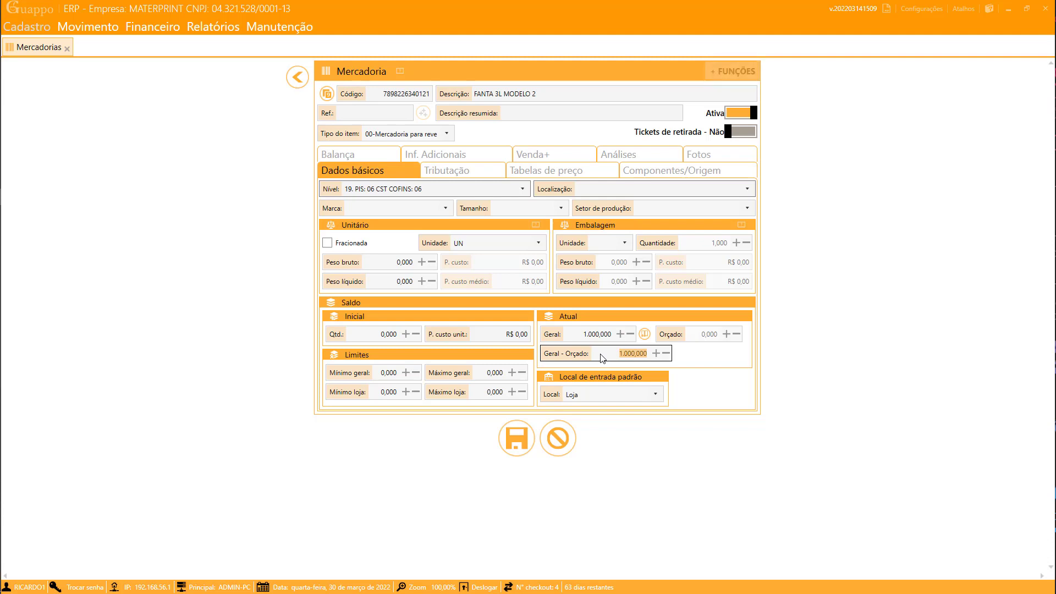
click(609, 356)
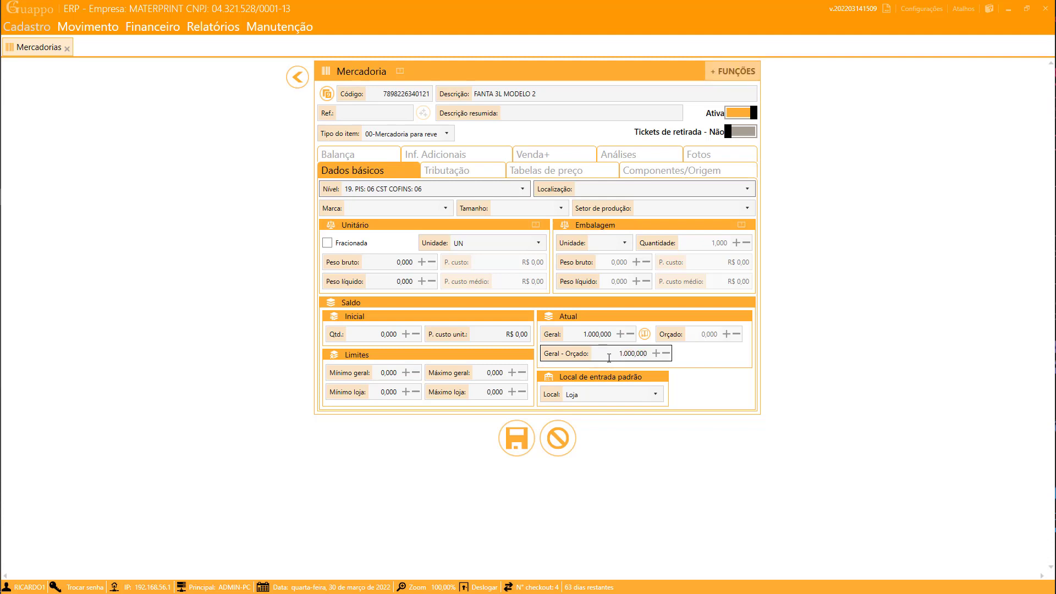
drag(609, 356, 661, 364)
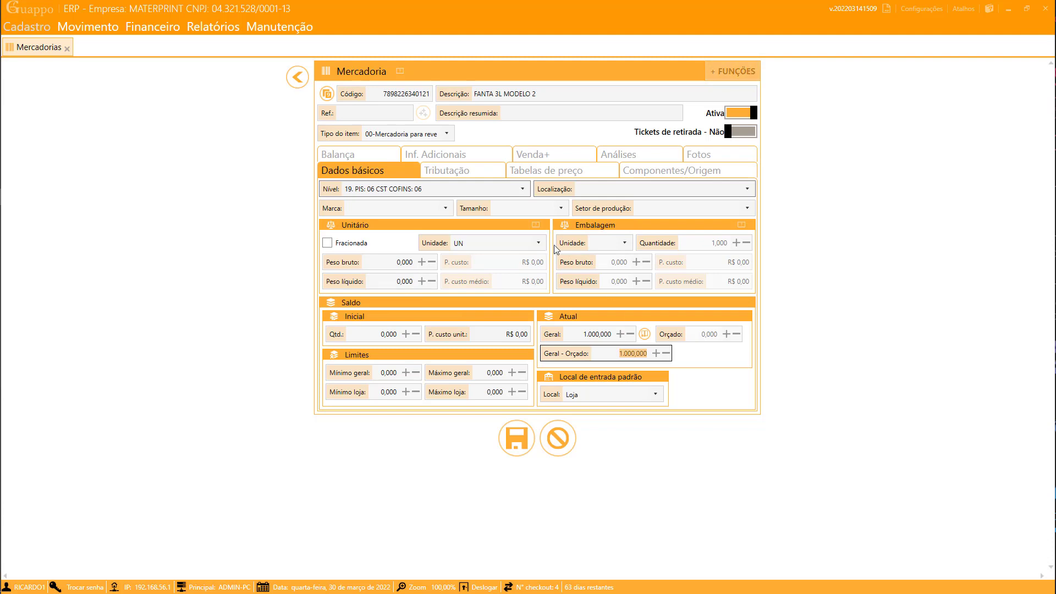
- On the Balança tab, enable sending to the scale with department 1 and sale type '1 - Venda por unidade'
click(357, 154)
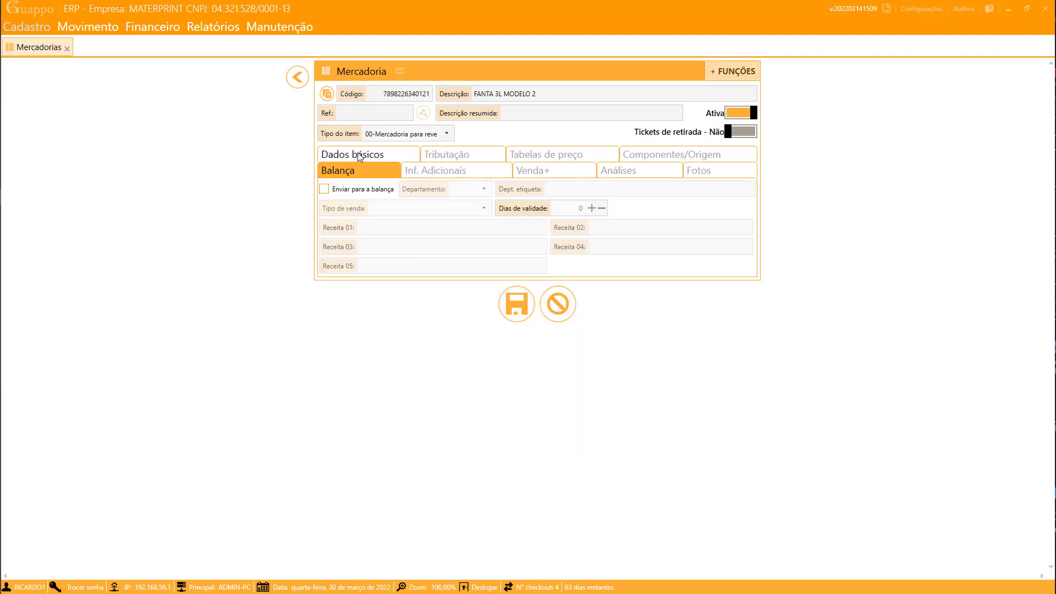
click(325, 189)
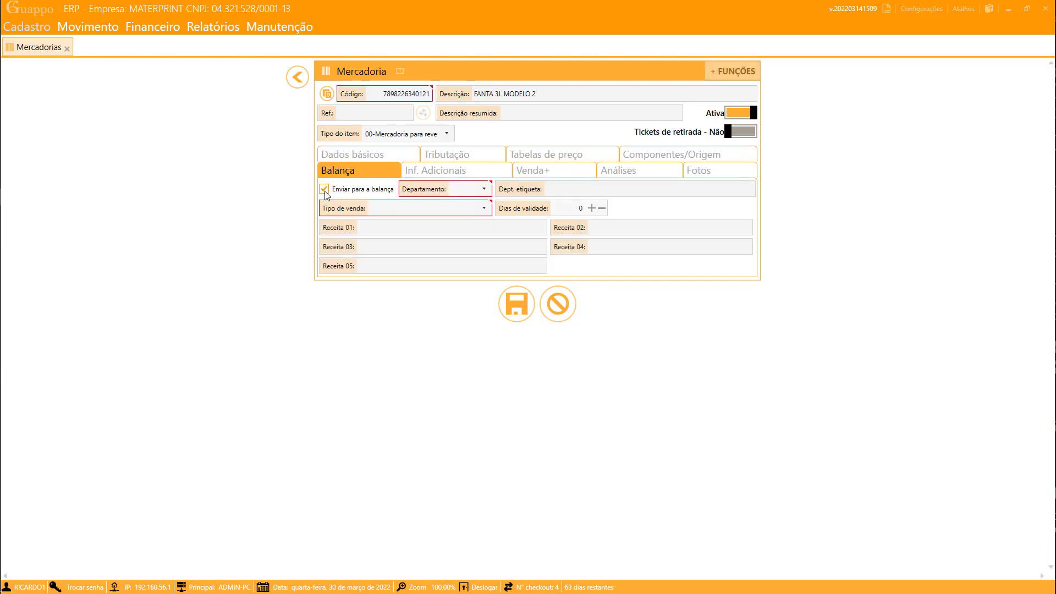
click(483, 189)
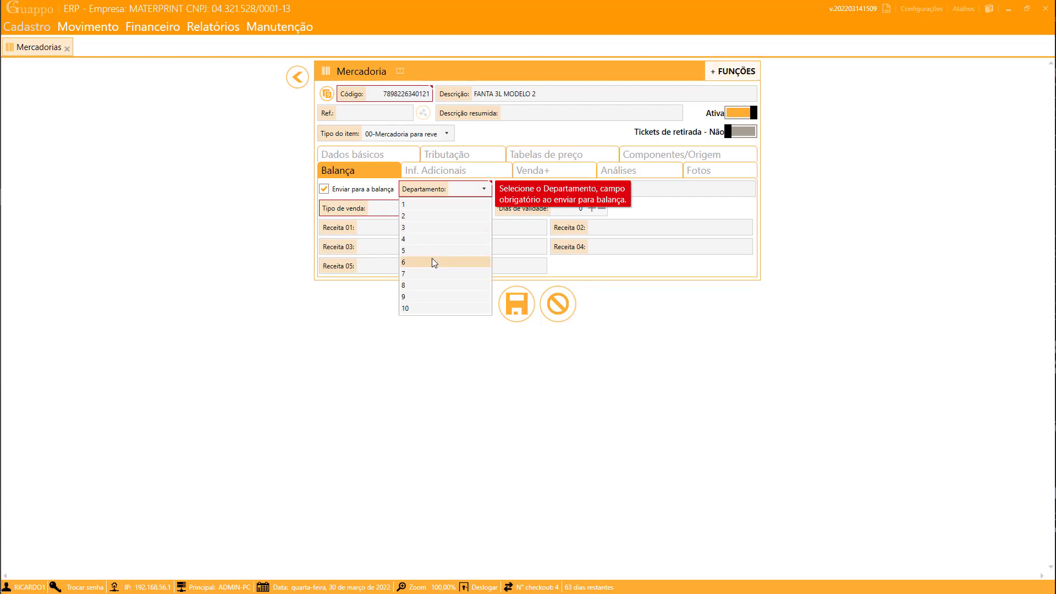
click(419, 204)
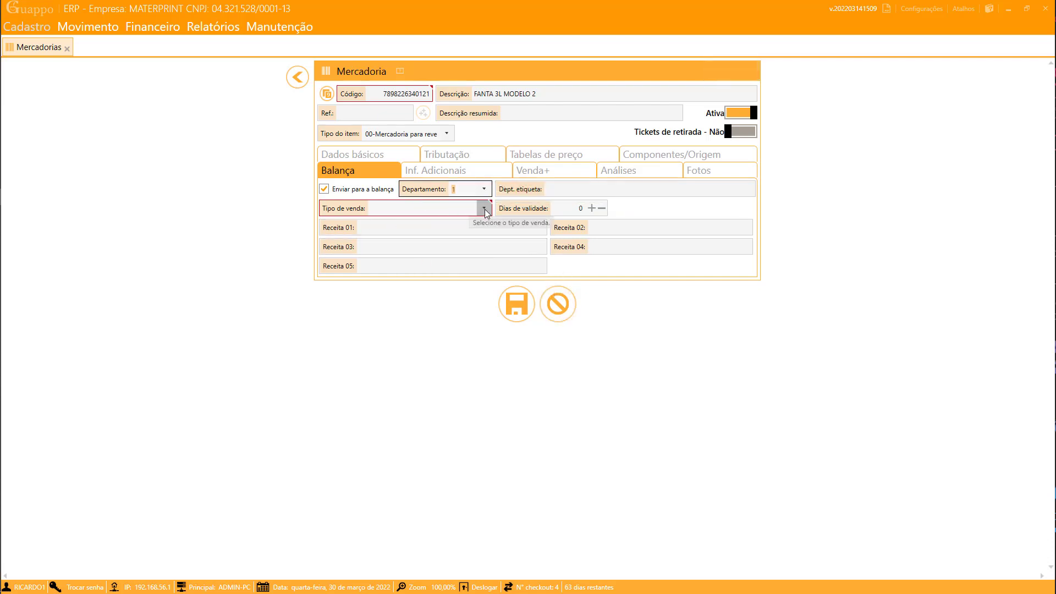
click(484, 208)
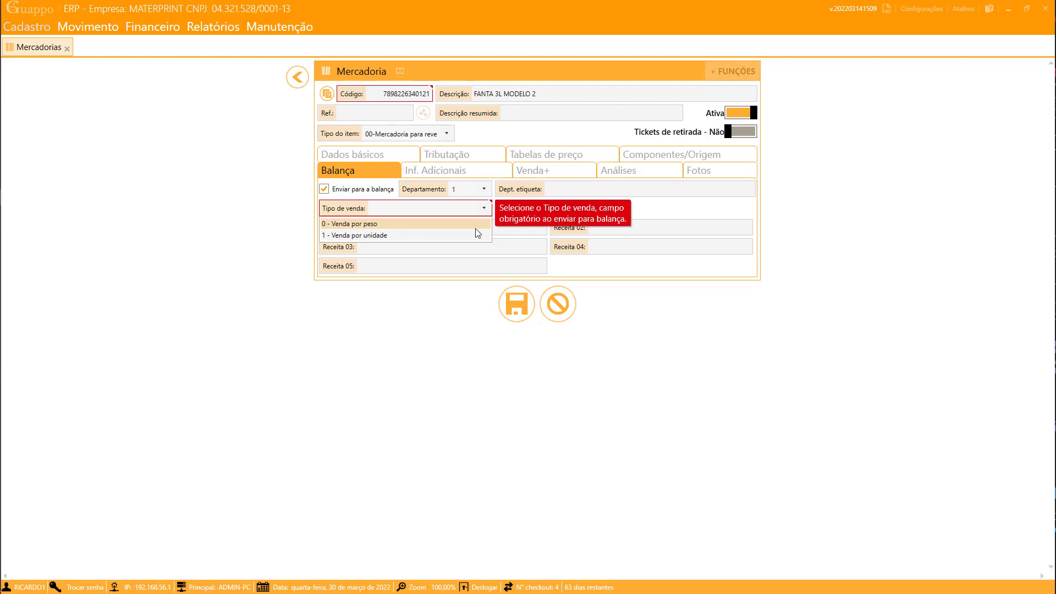
click(384, 236)
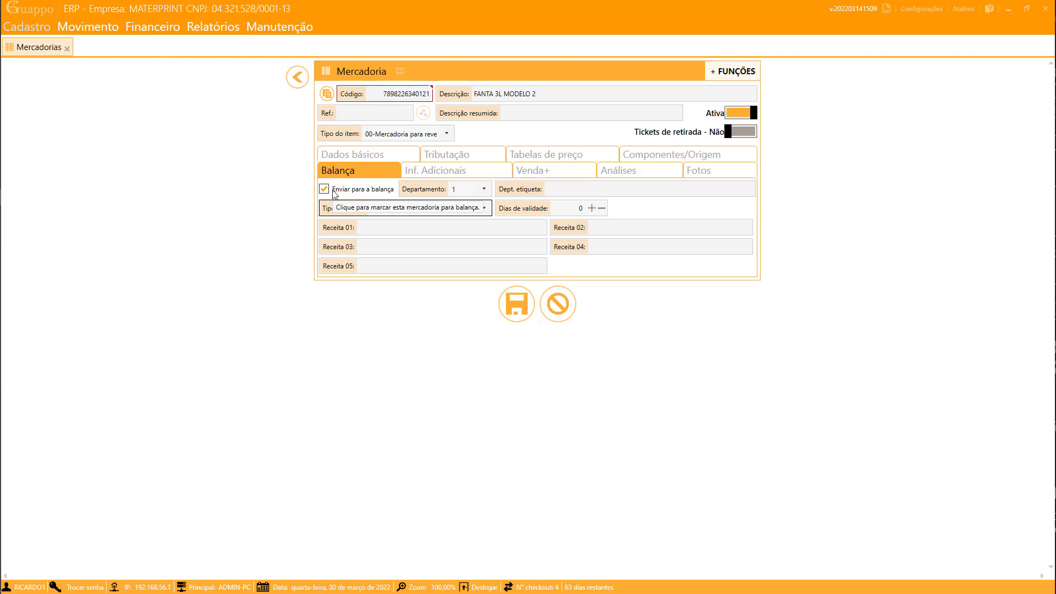
click(410, 98)
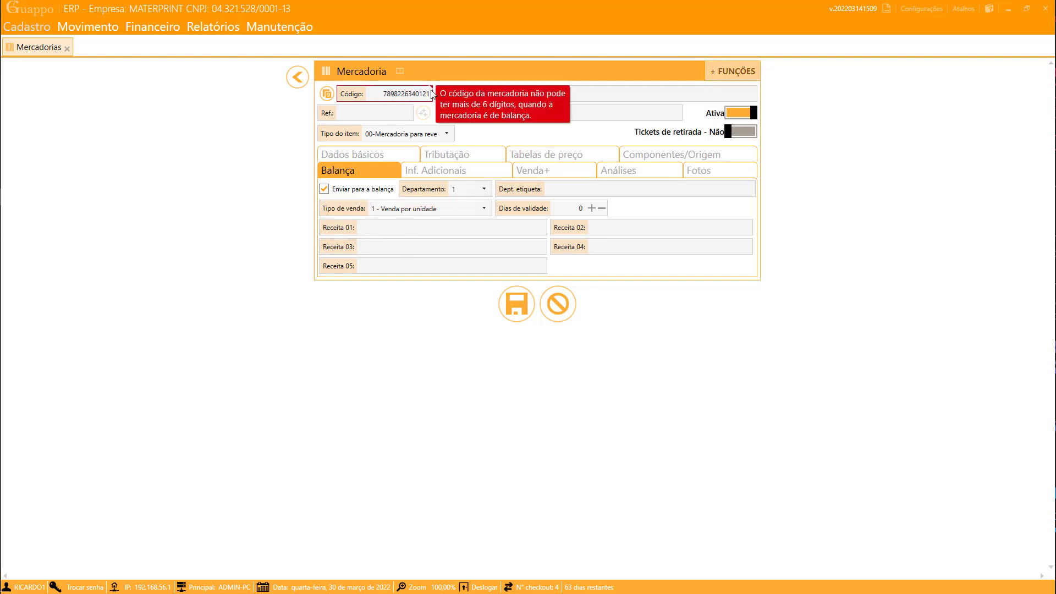
- Untick Enviar para a balança, blank the product code, and view taxation (NCM 22021000, CEST 0301000)
drag(379, 94, 425, 107)
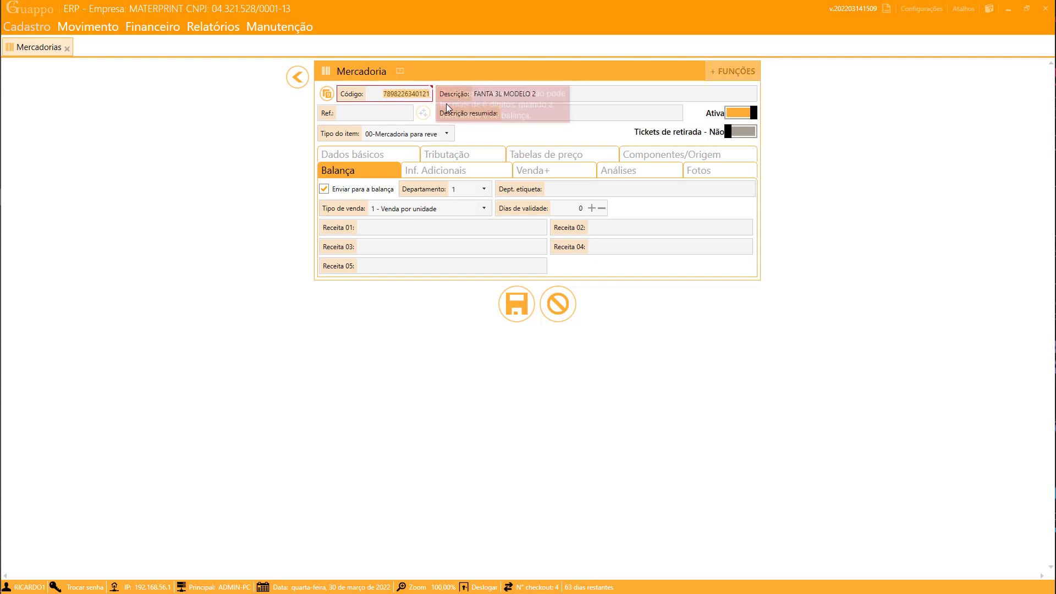
text(60000)
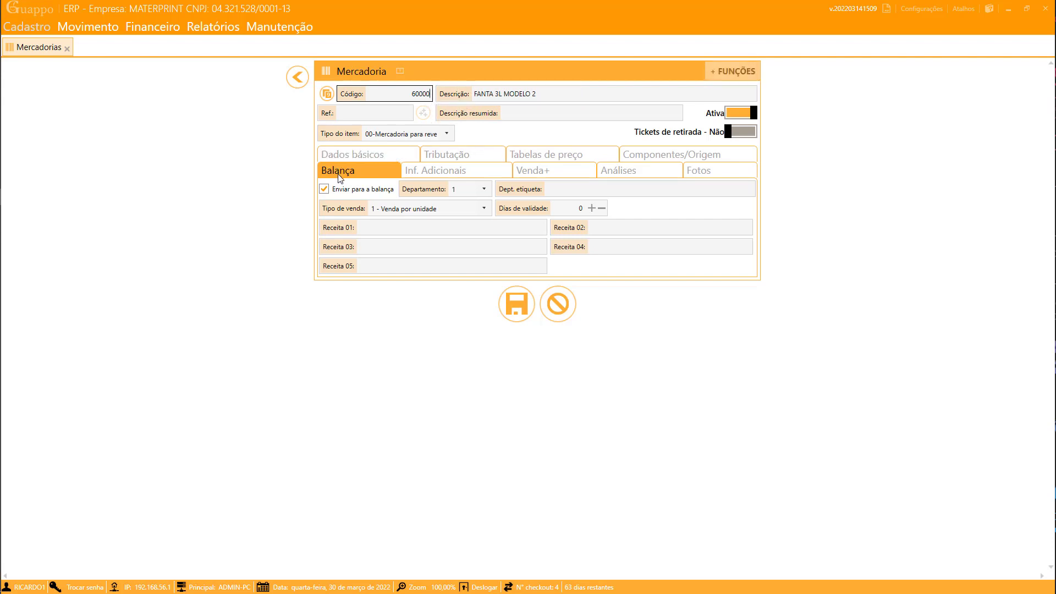
click(324, 190)
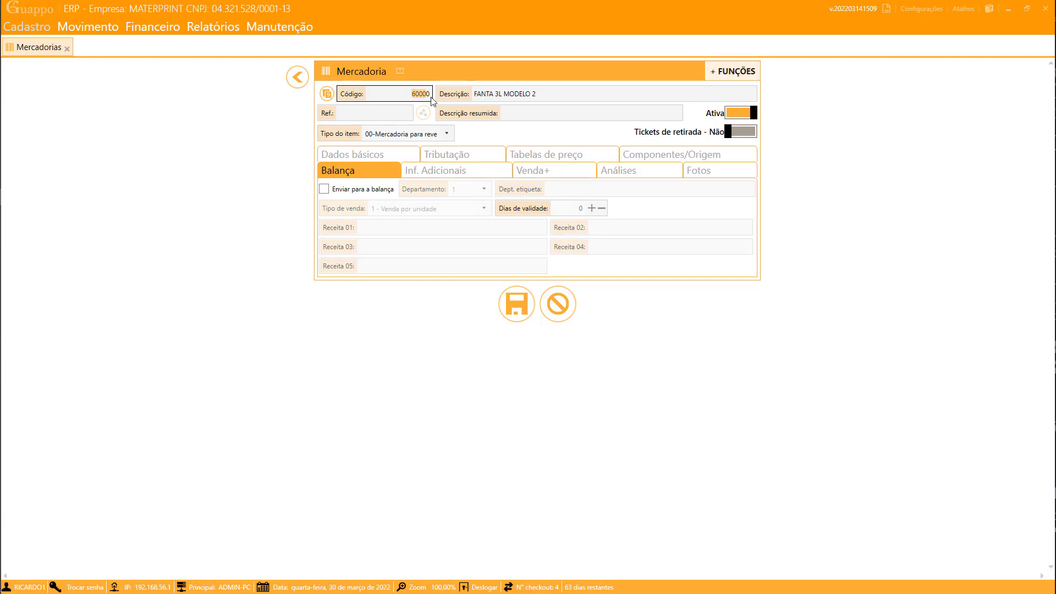
key(BackSpace)
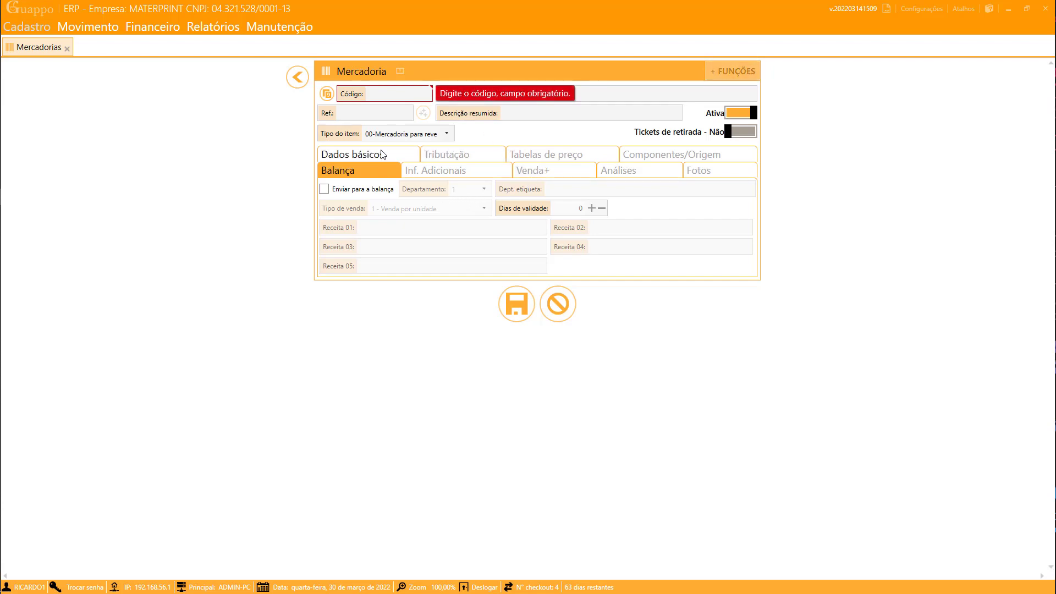
click(482, 158)
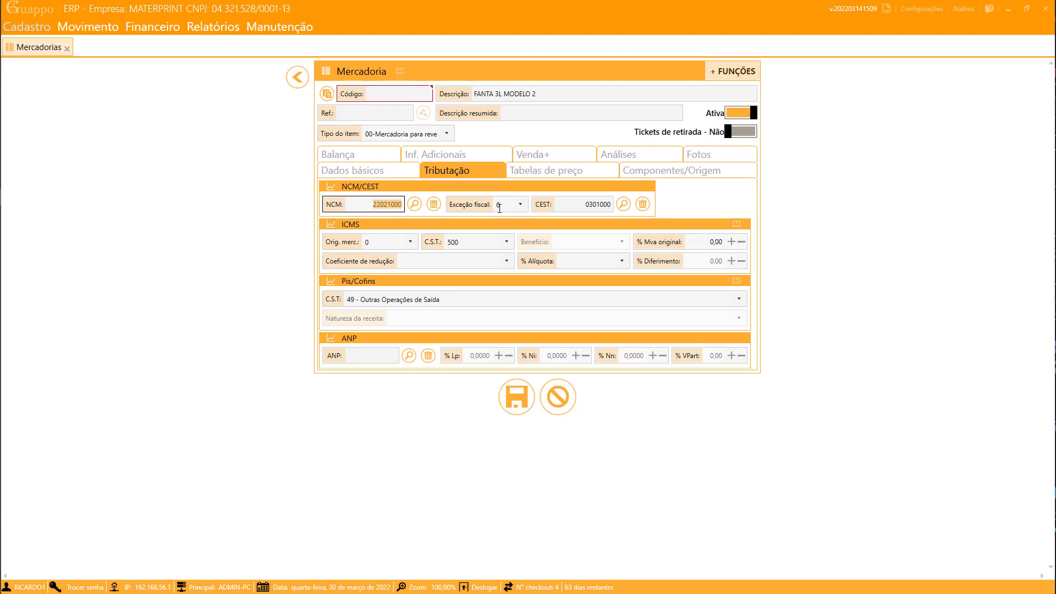
- Recheck the price tables, leaving teste tabela and CIGARRO disabled and GELADO at R$ 10,50
click(550, 176)
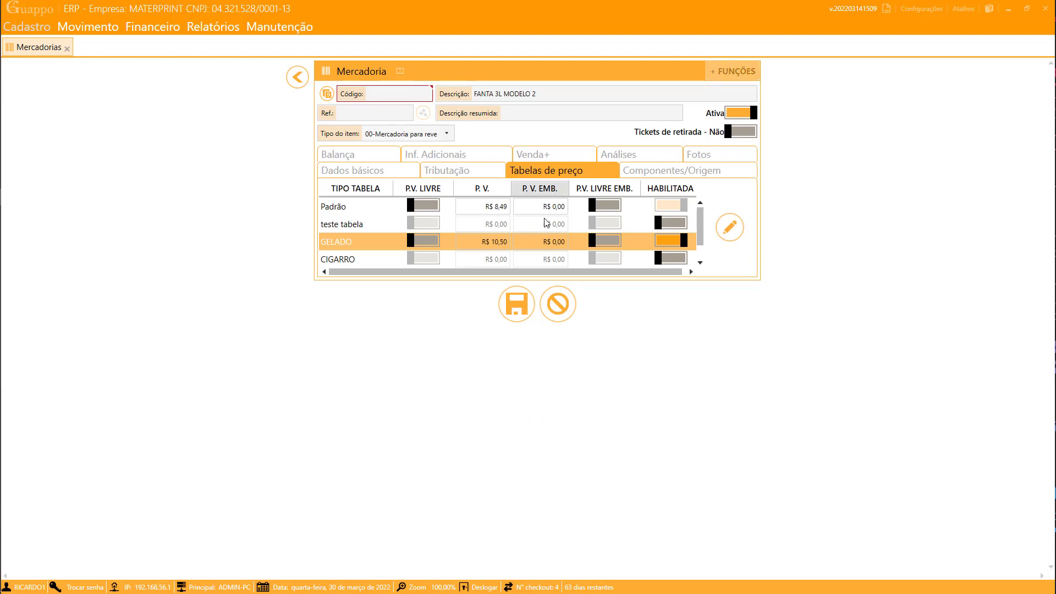
click(495, 224)
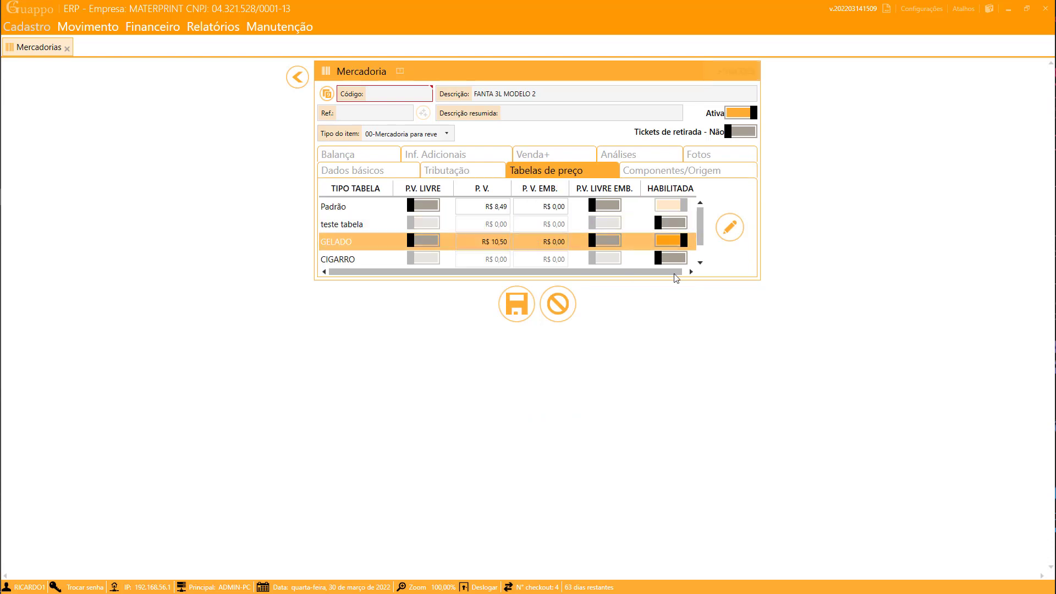
click(667, 223)
click(659, 263)
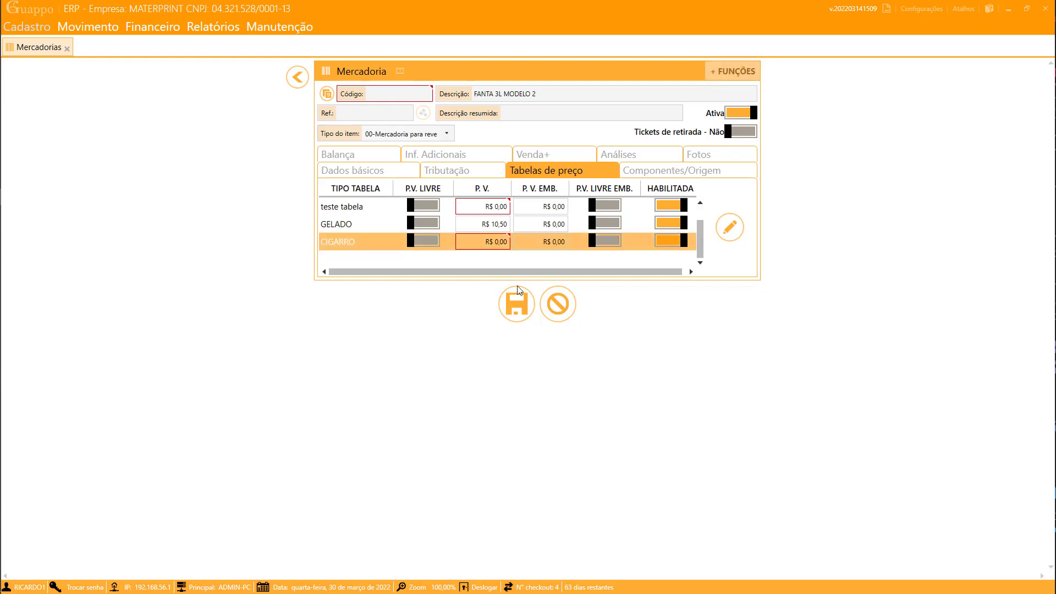
click(676, 243)
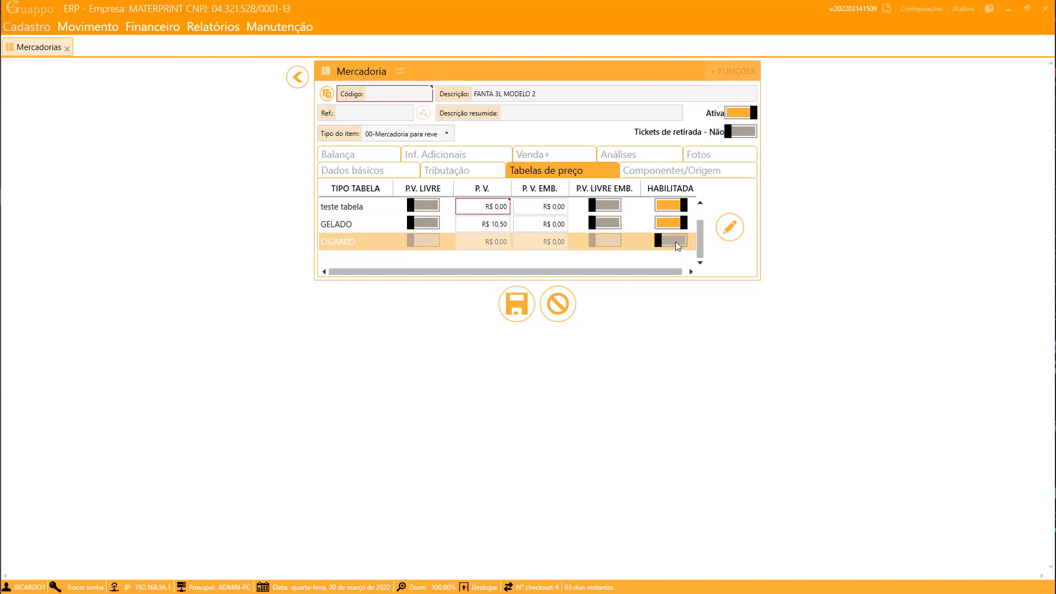
click(666, 206)
scroll(613, 230, up, 1)
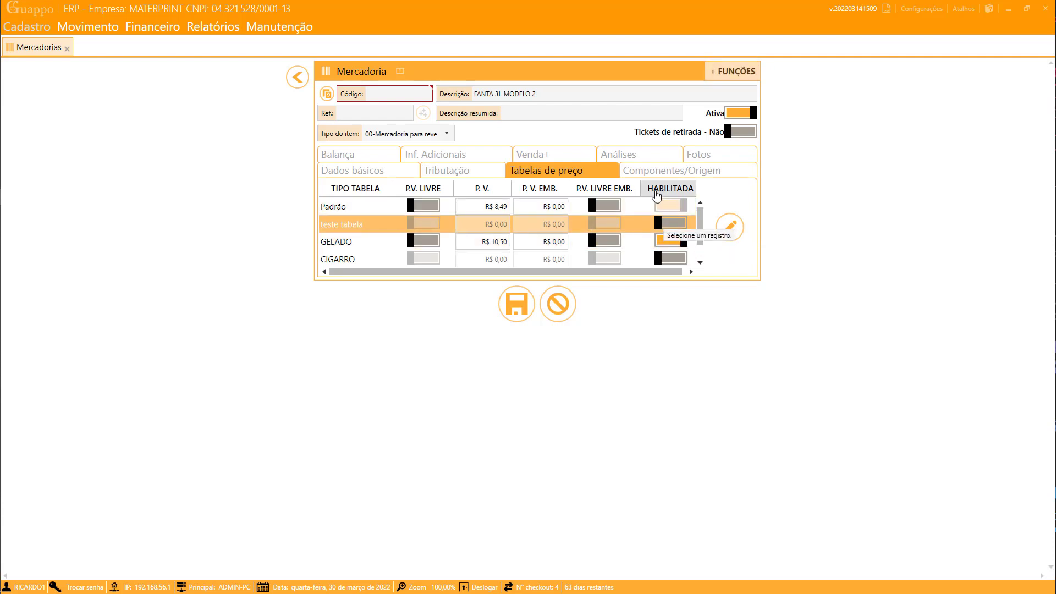
click(466, 157)
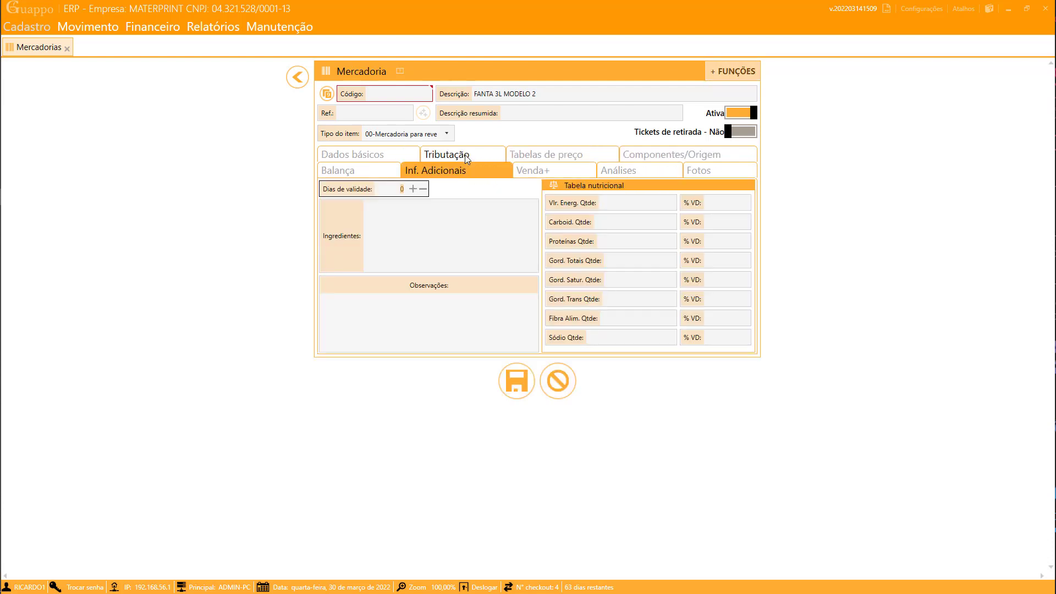
- Check the FANTA 3L MODELO 2 stock analyses, then its photos section, which has no photos yet
click(665, 174)
click(695, 170)
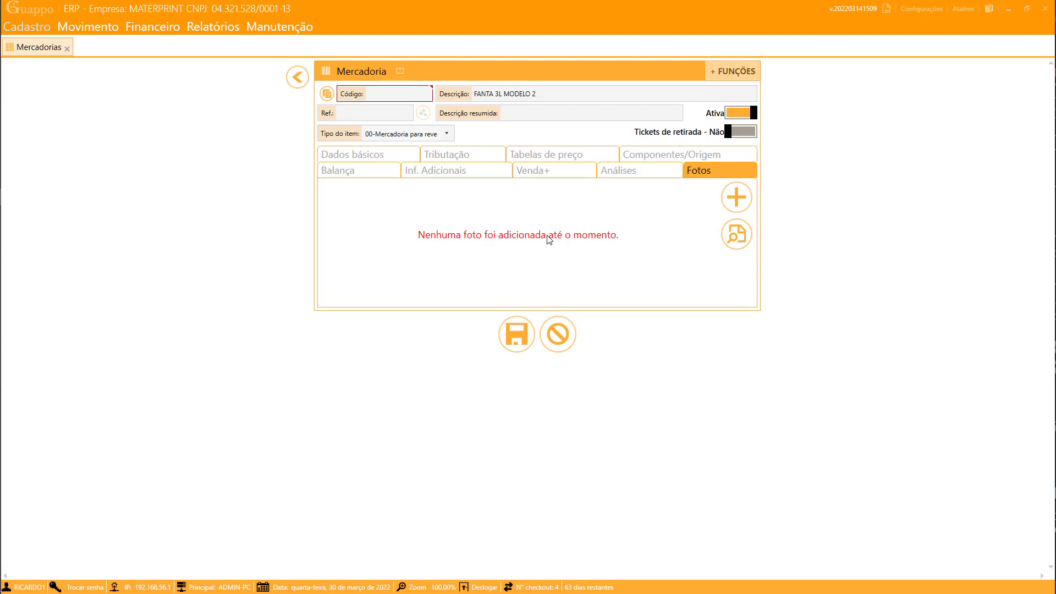
- Try saving the Venda+ description, dismiss the validation warning, and exit the form without saving
click(548, 172)
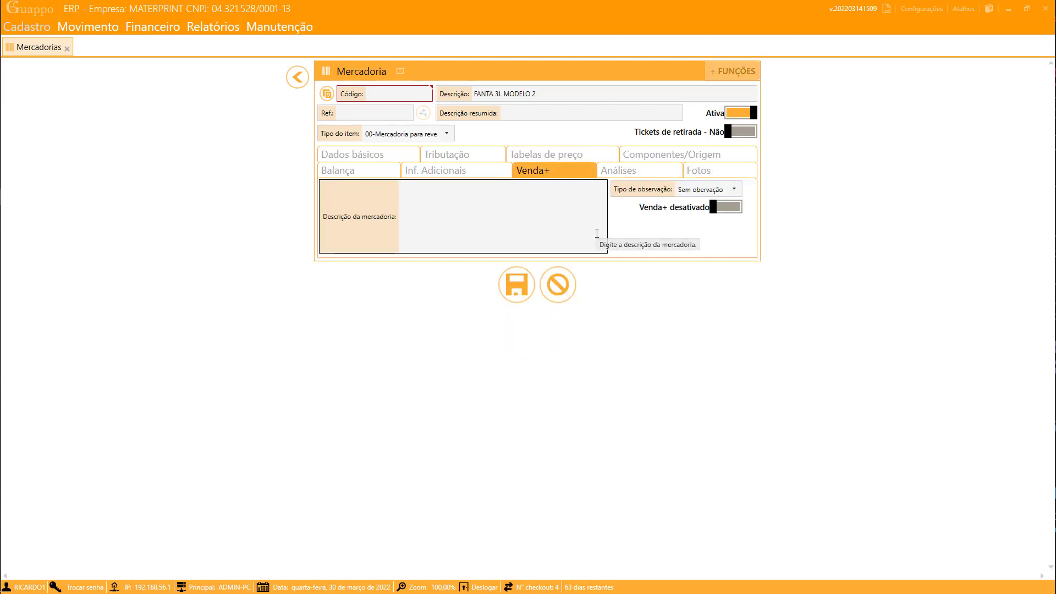
click(600, 232)
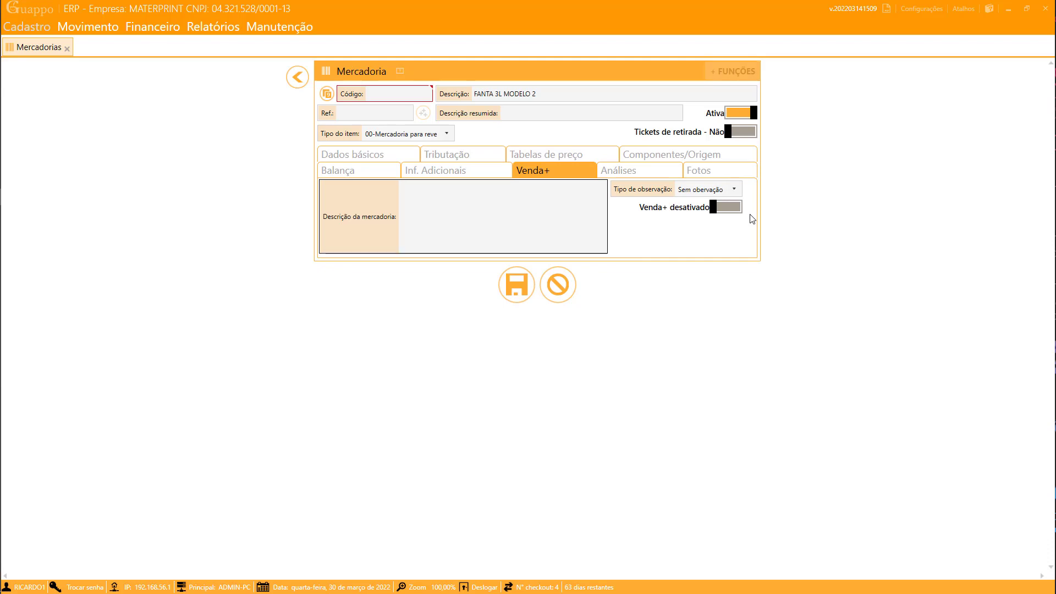
click(526, 286)
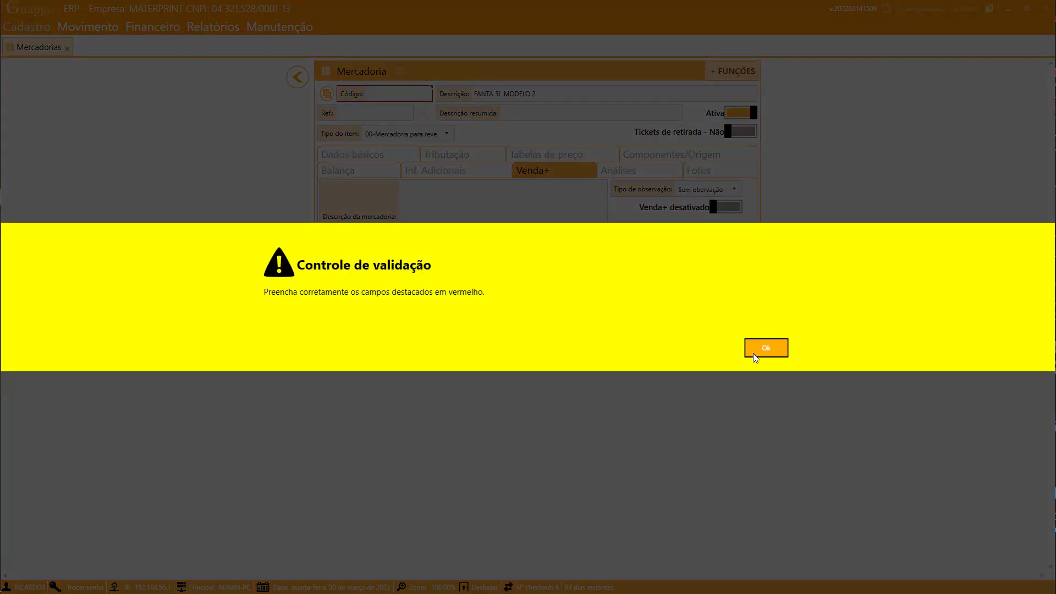
click(766, 350)
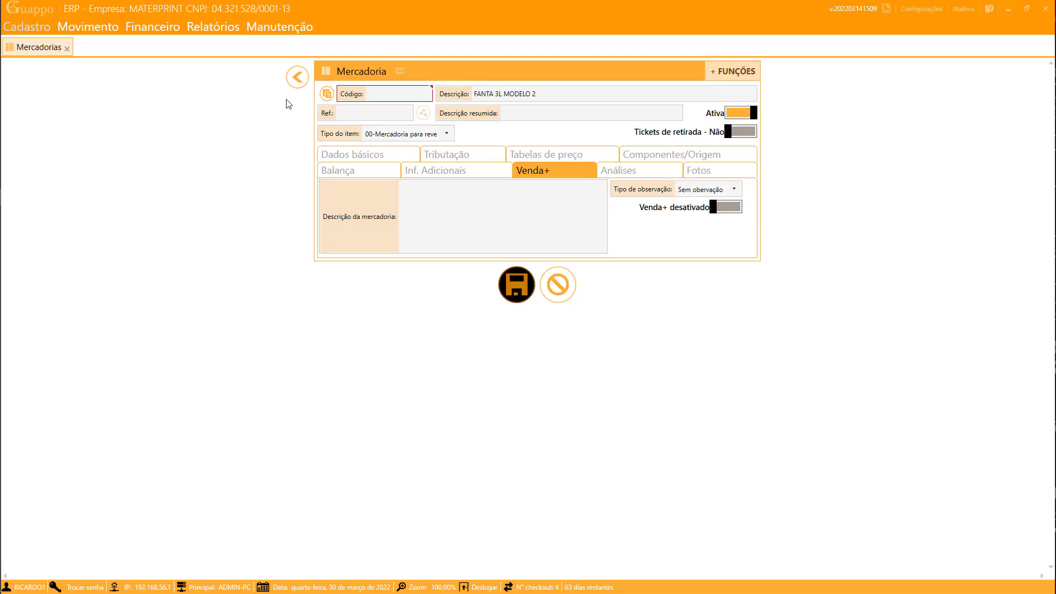
click(297, 77)
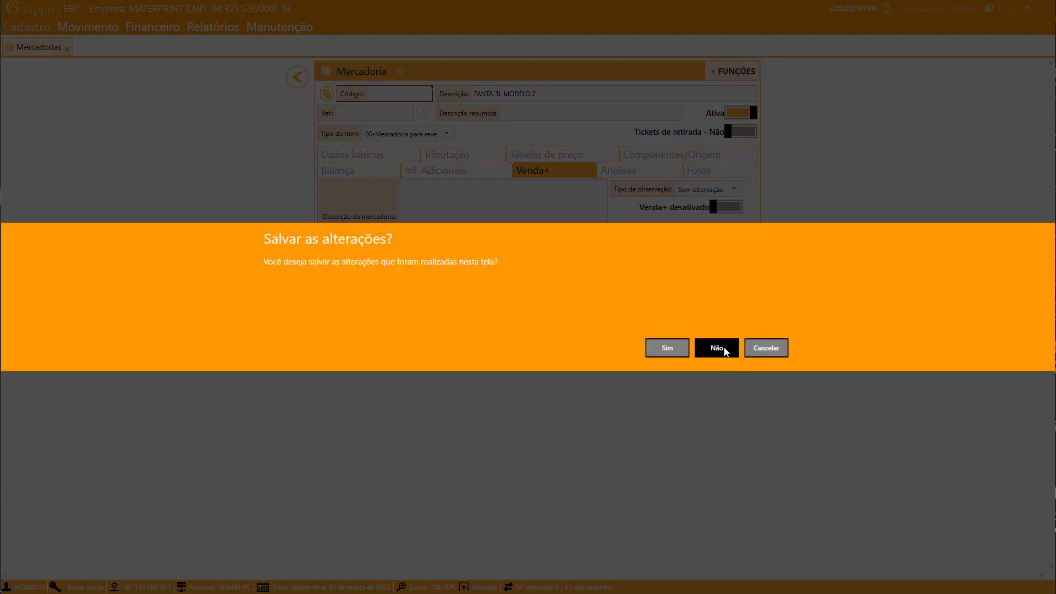
click(725, 352)
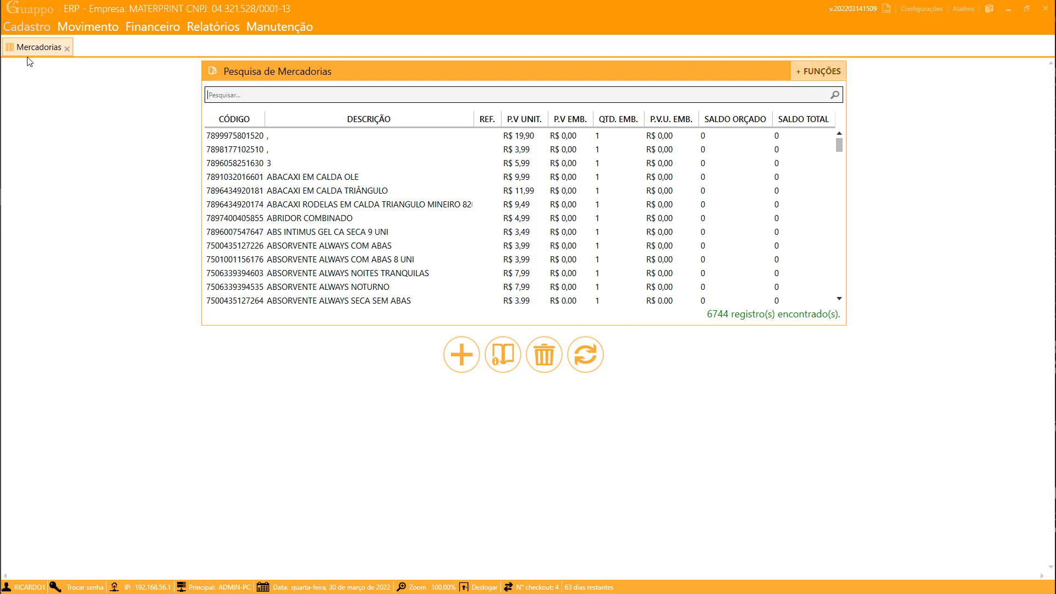
- Open and close the Cadastro side menu, leaving the product list behind
click(25, 28)
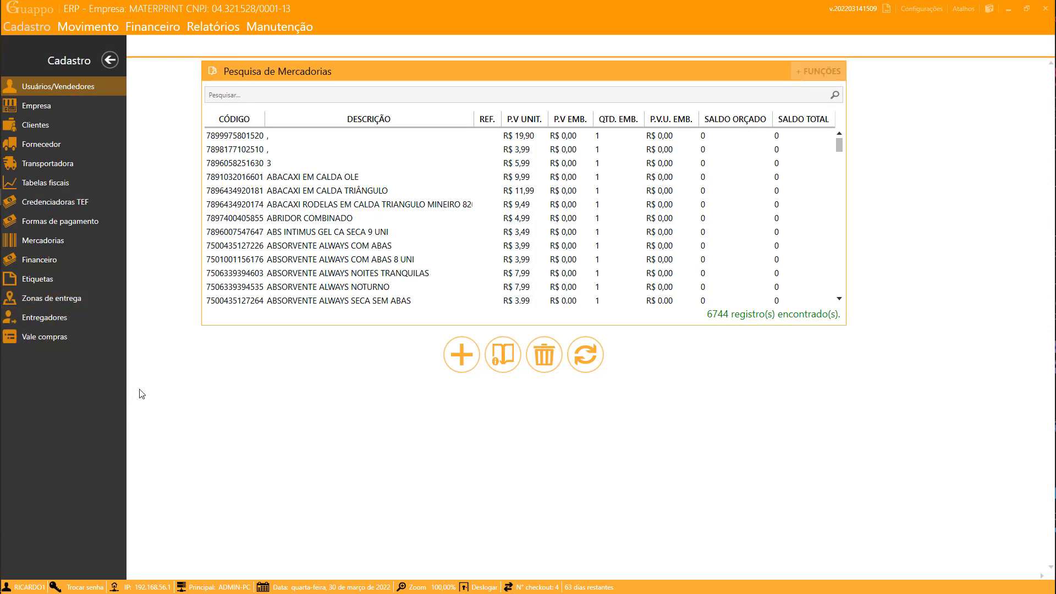
click(112, 62)
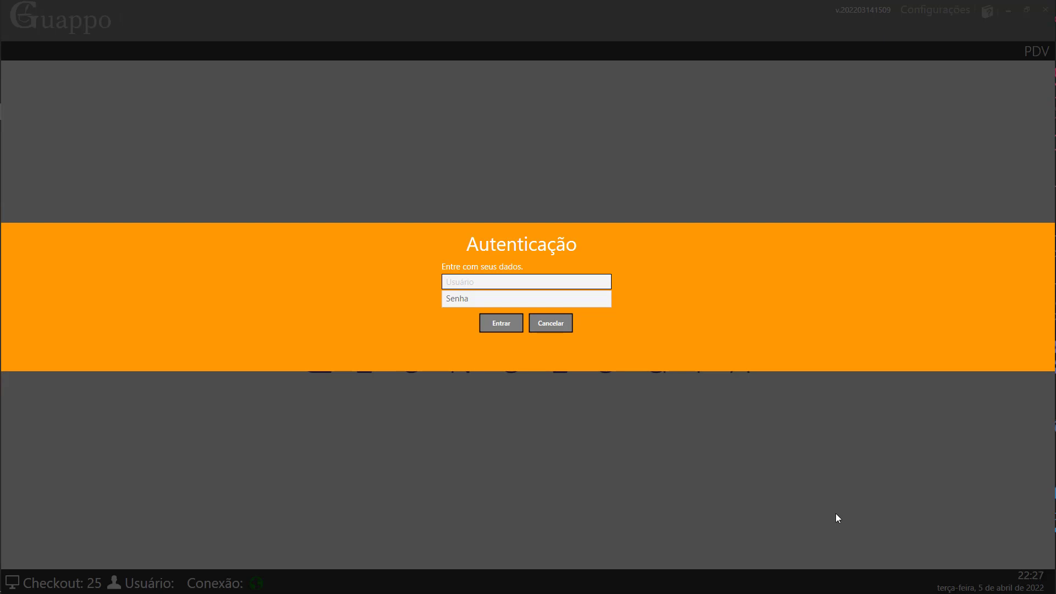
- Sign in to Guappo PDV with username and password, and acknowledge the homologation environment warning
click(596, 283)
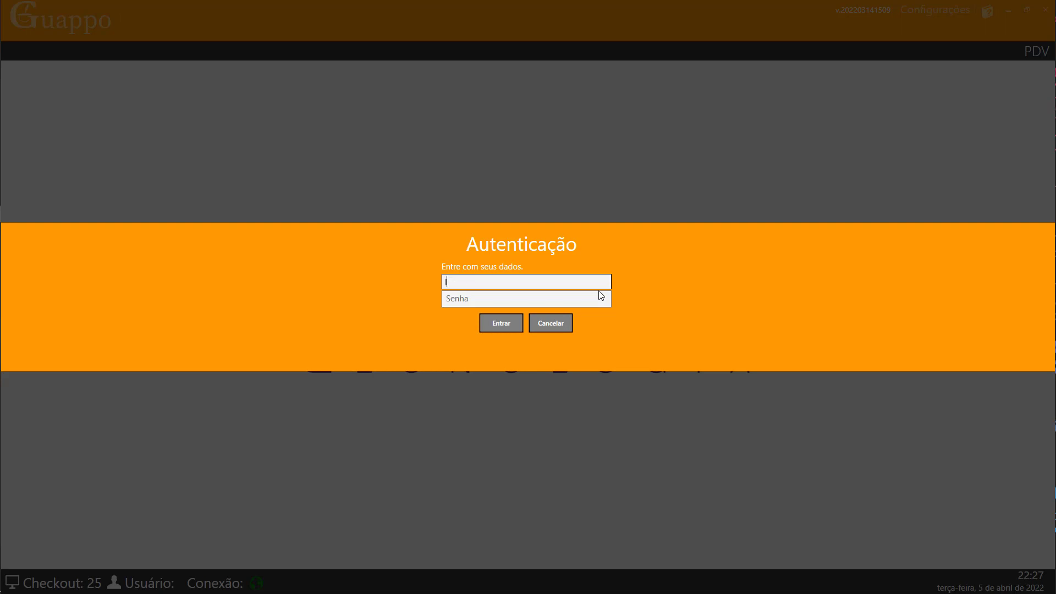
click(602, 296)
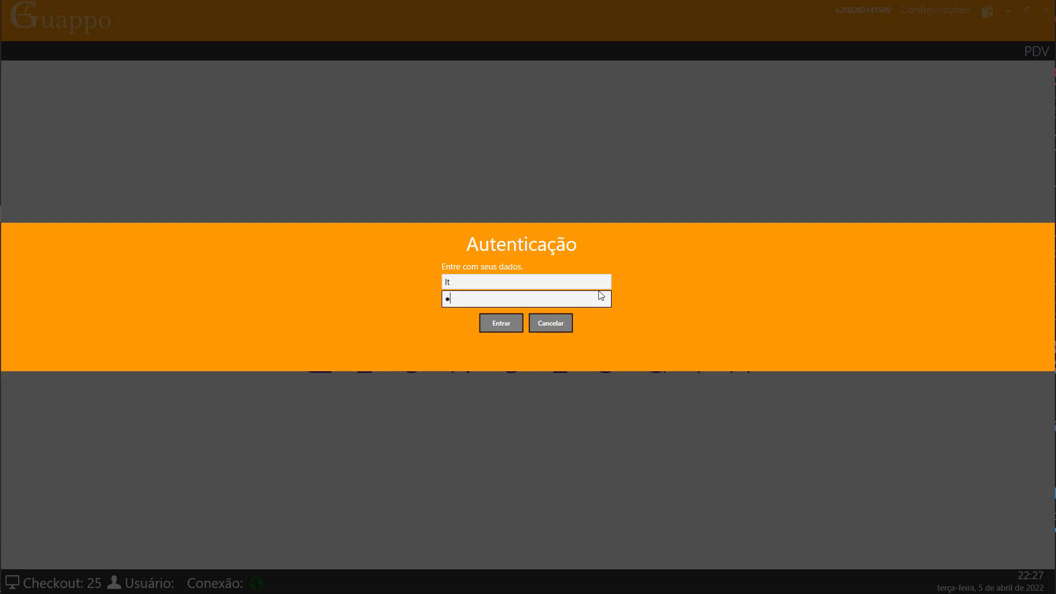
key(Return)
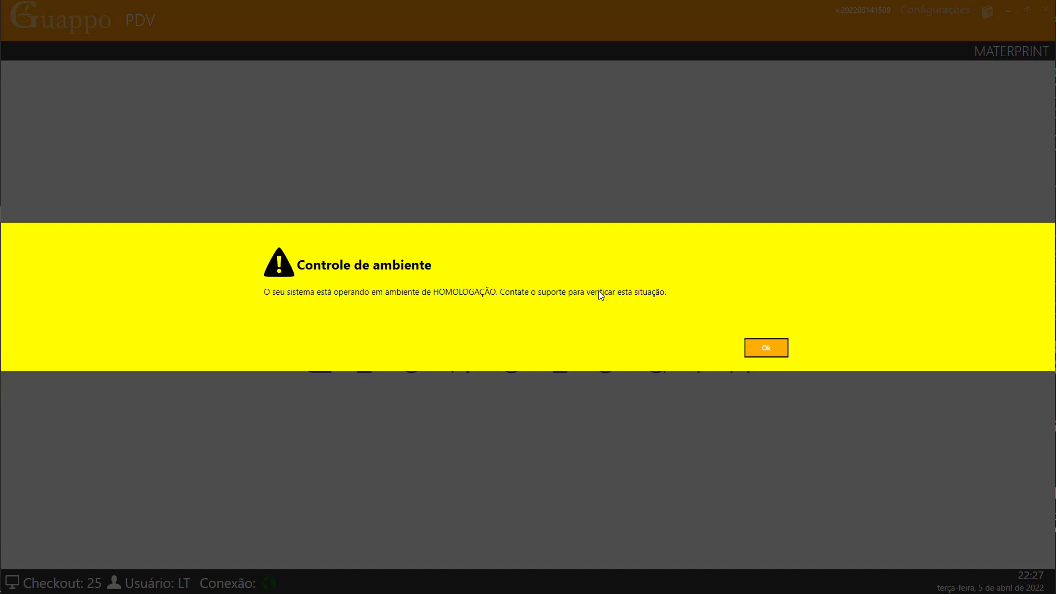
click(766, 348)
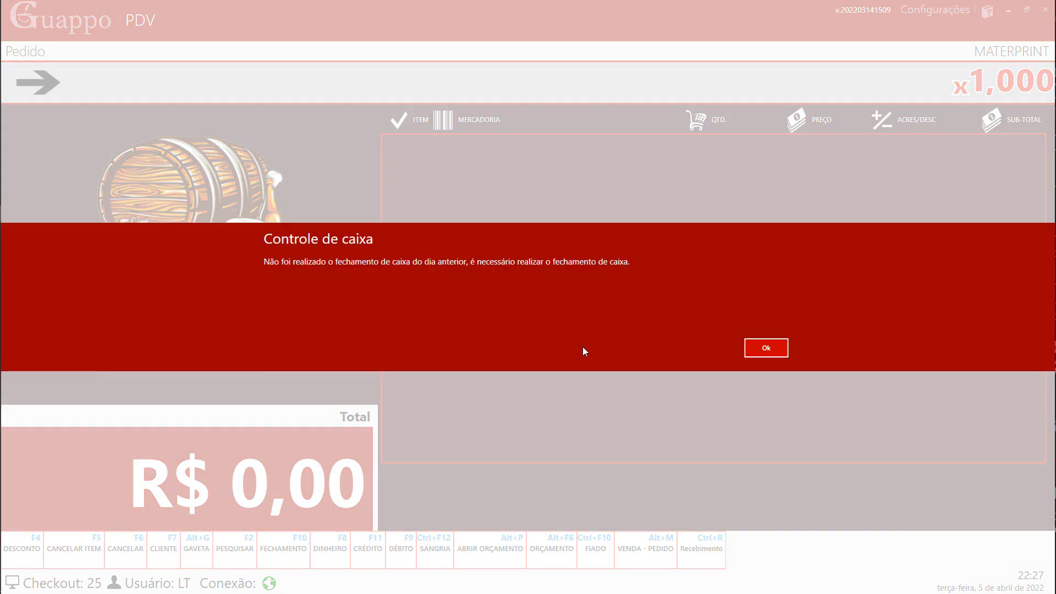
- Close the previous day's cash register, skipping the PDF closing report
click(766, 350)
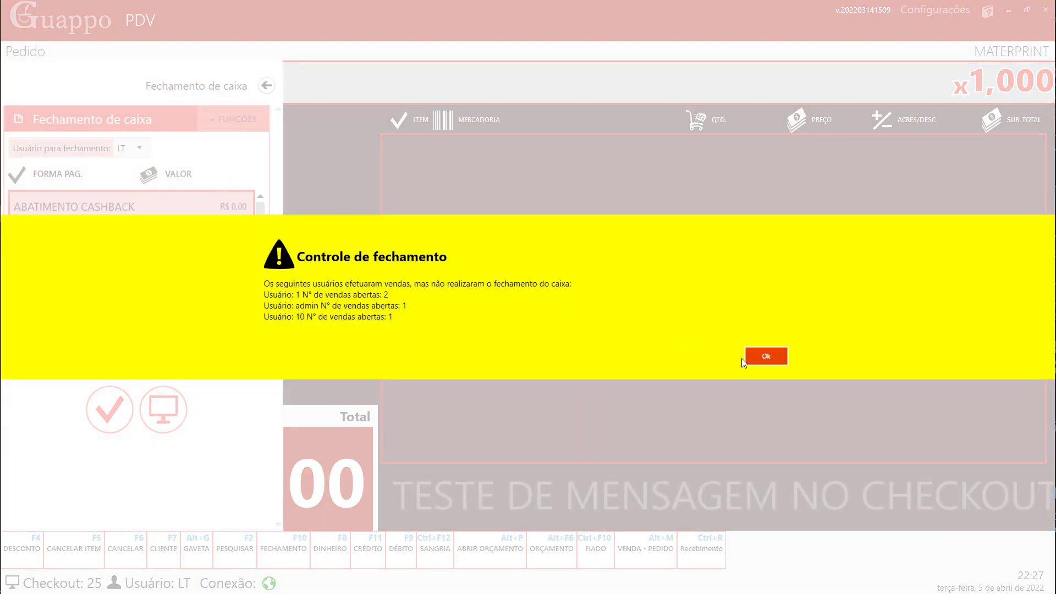
click(765, 357)
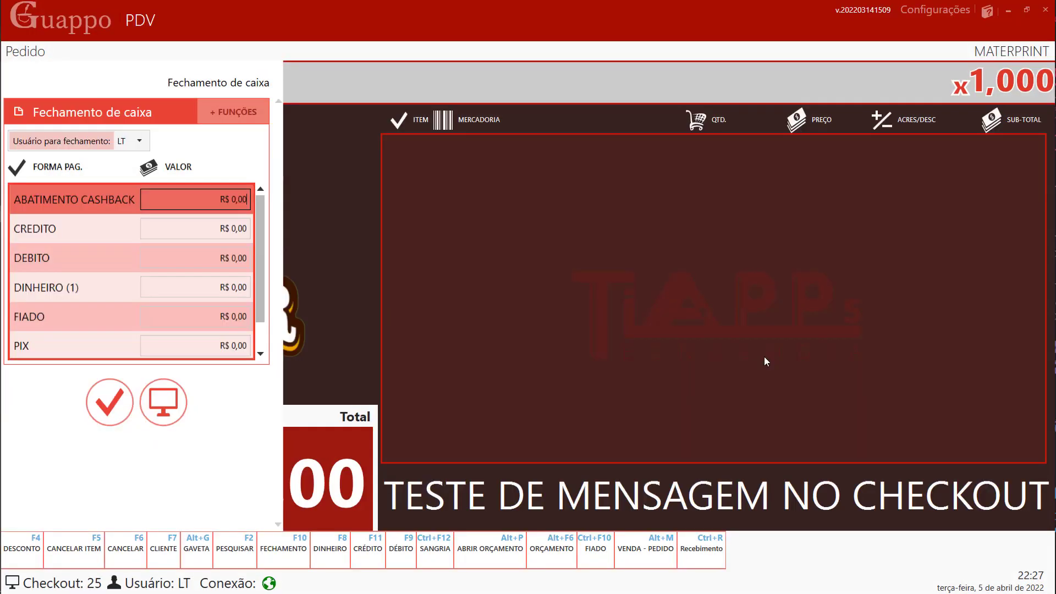
click(113, 401)
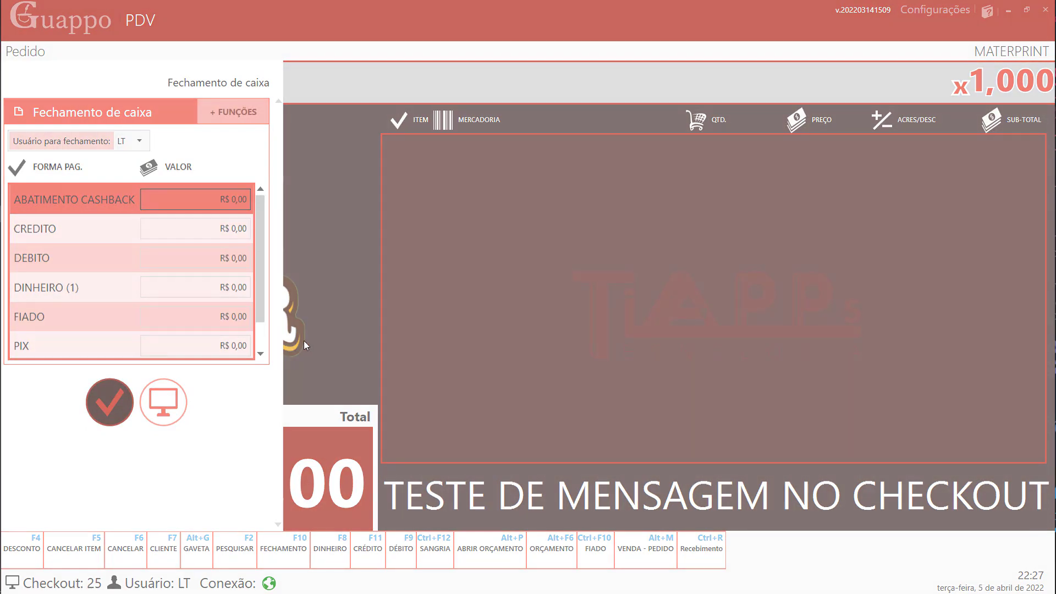
key(Return)
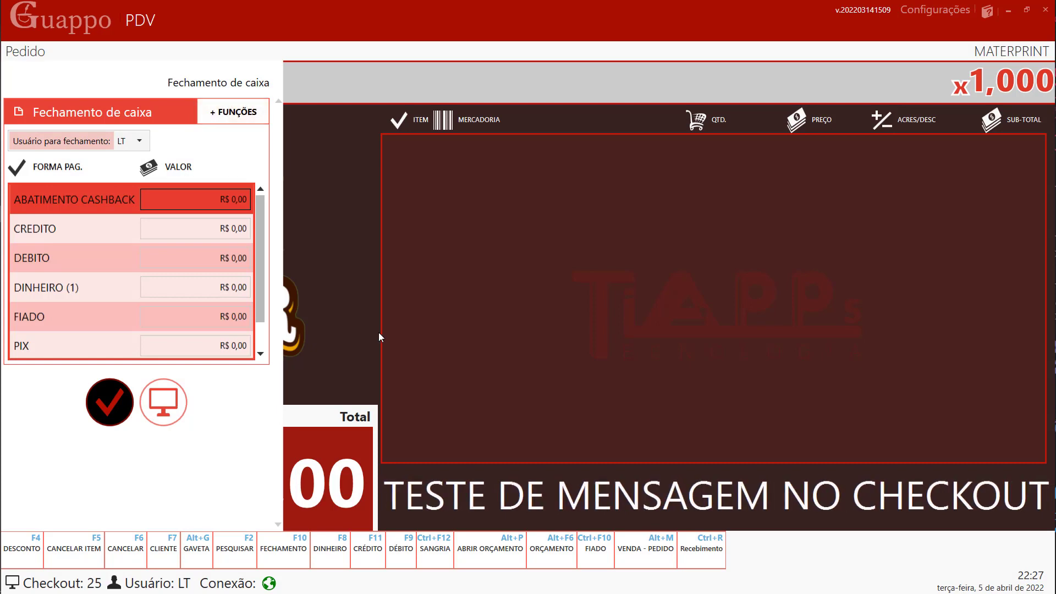
click(117, 406)
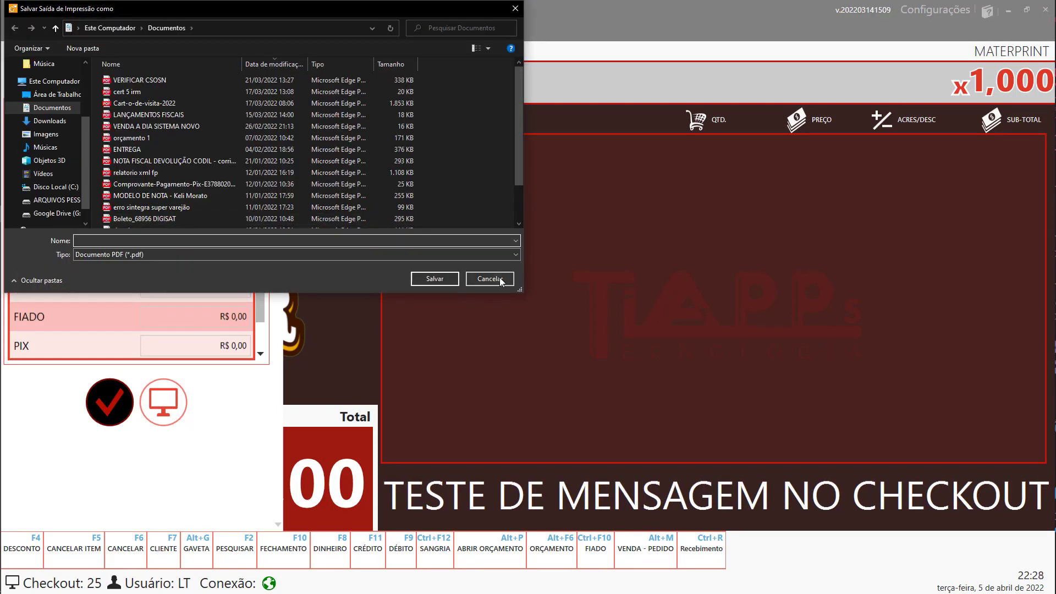
click(502, 280)
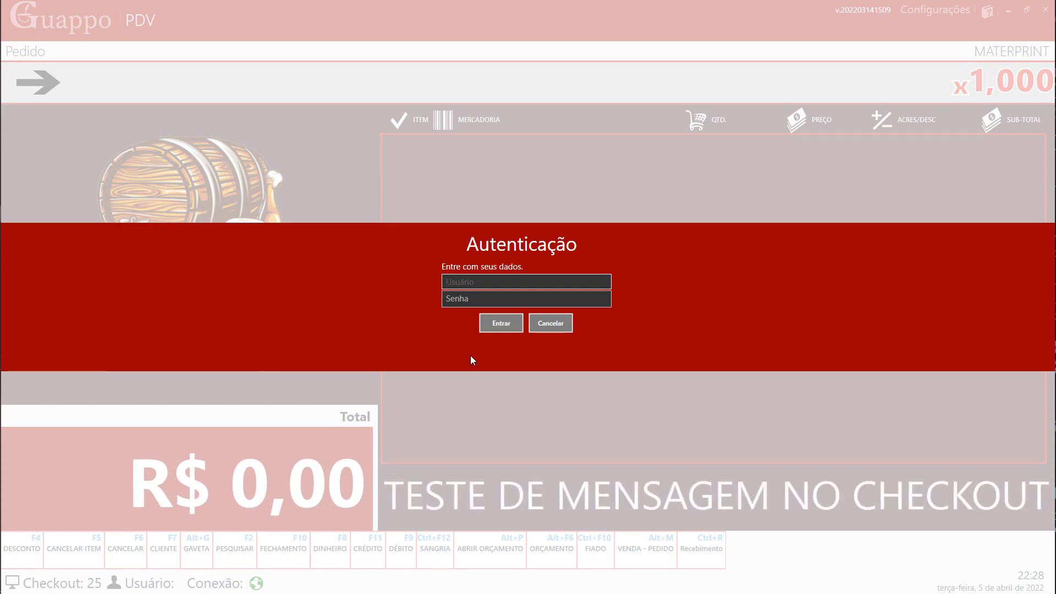
- Log back in to Guappo PDV with the operator's username and password
text(lt)
key(Tab)
text(••••)
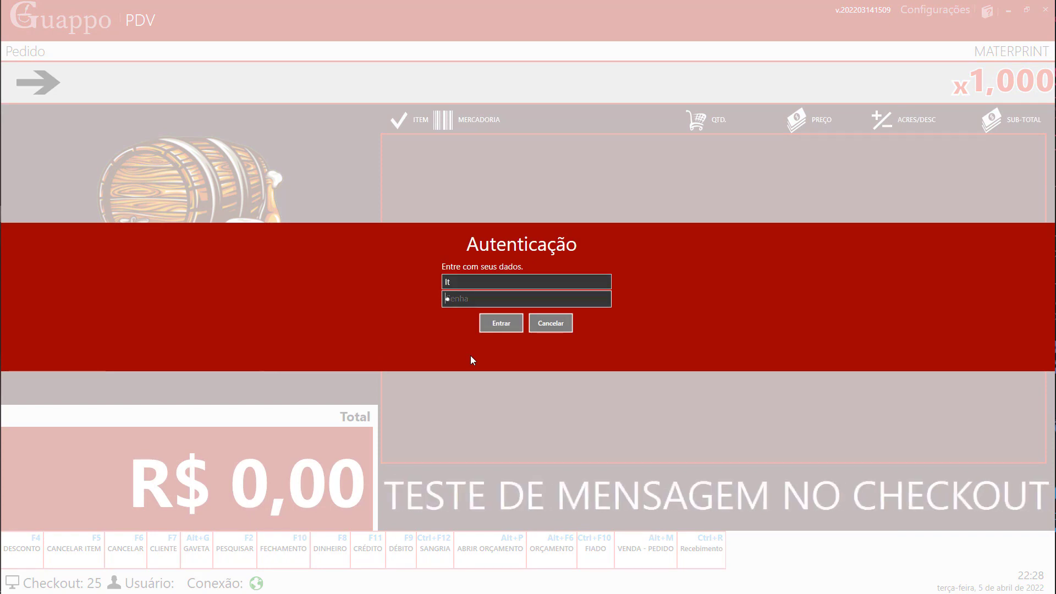
key(Return)
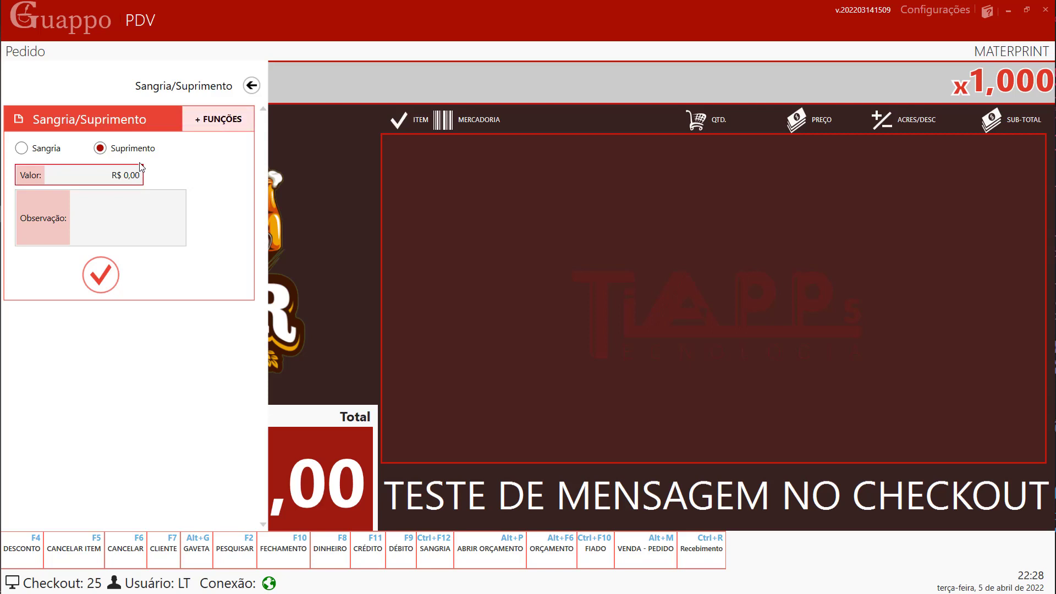
- Register a R$ 150,00 Suprimento with observation 'inicial', skipping the PDF receipt
click(82, 174)
text(15)
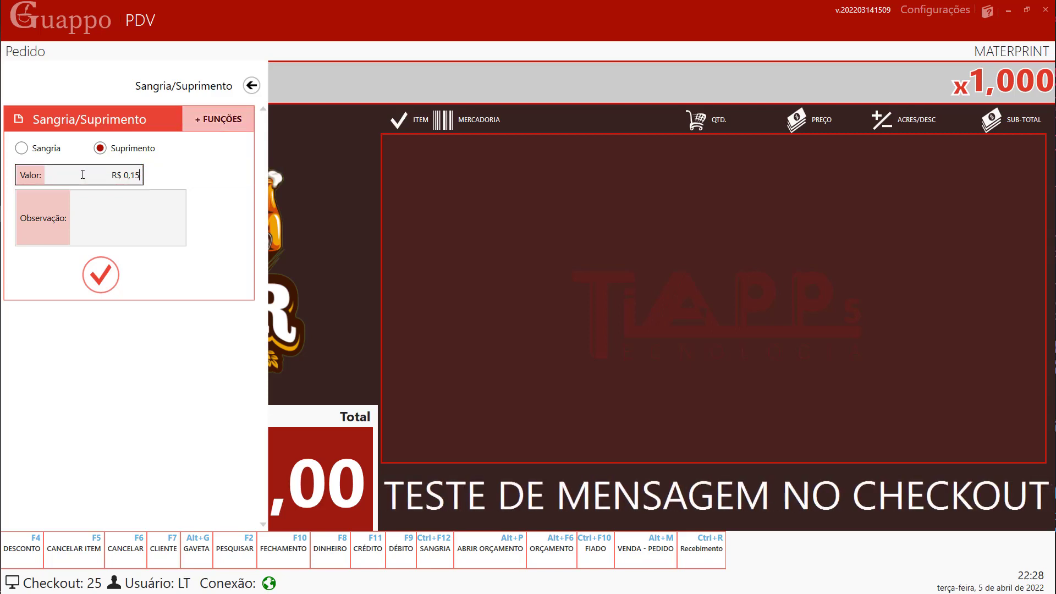
text(0,00)
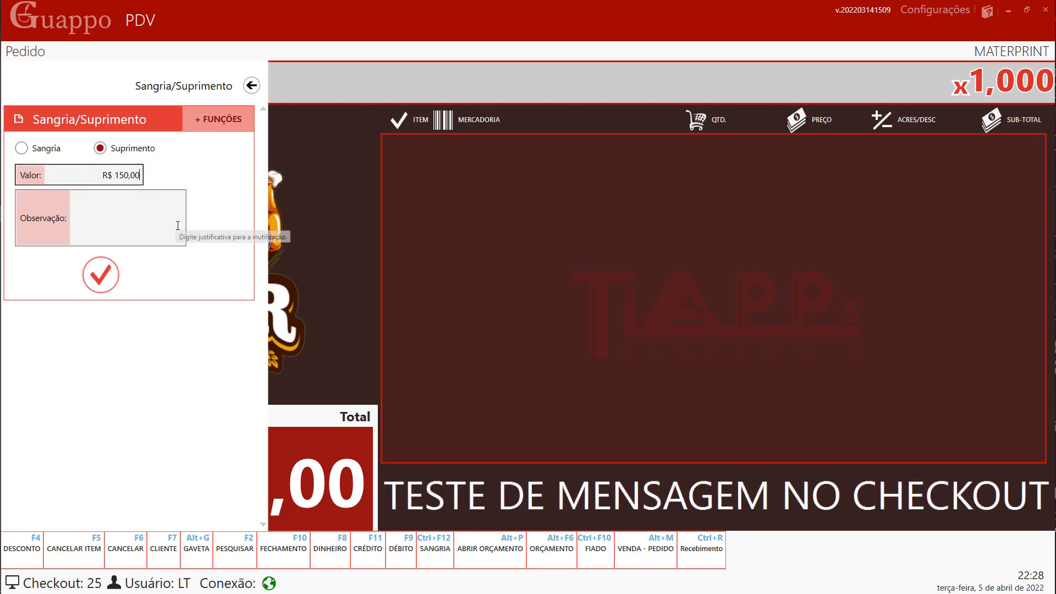
click(178, 225)
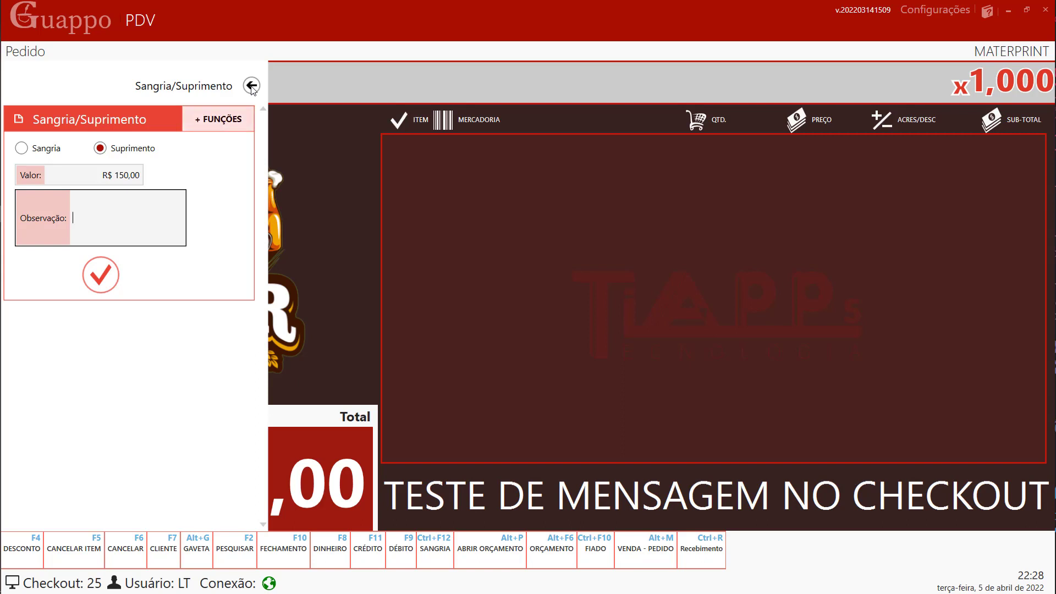
text(inicial)
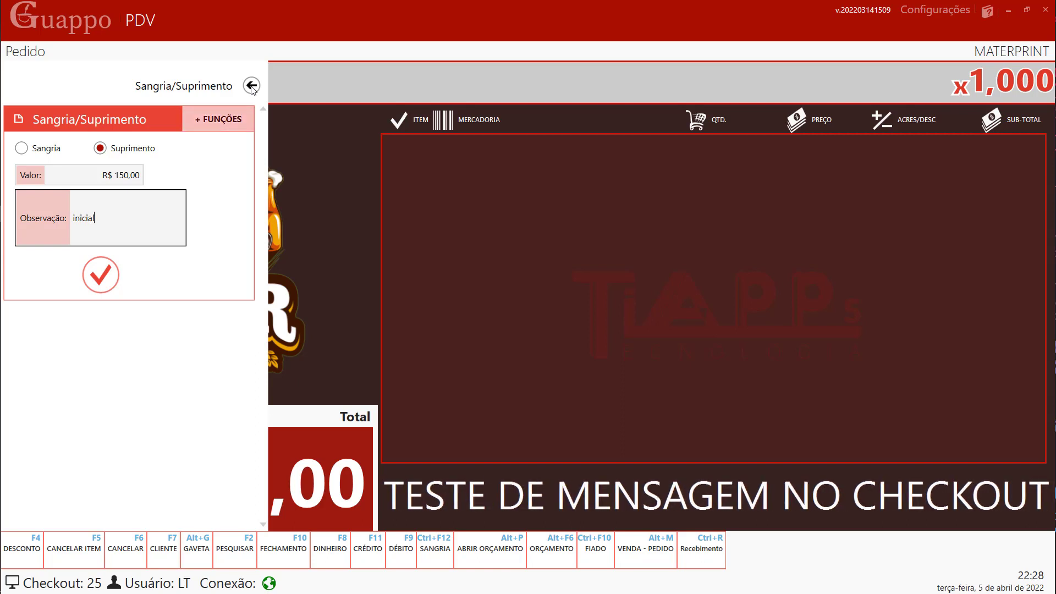
click(107, 280)
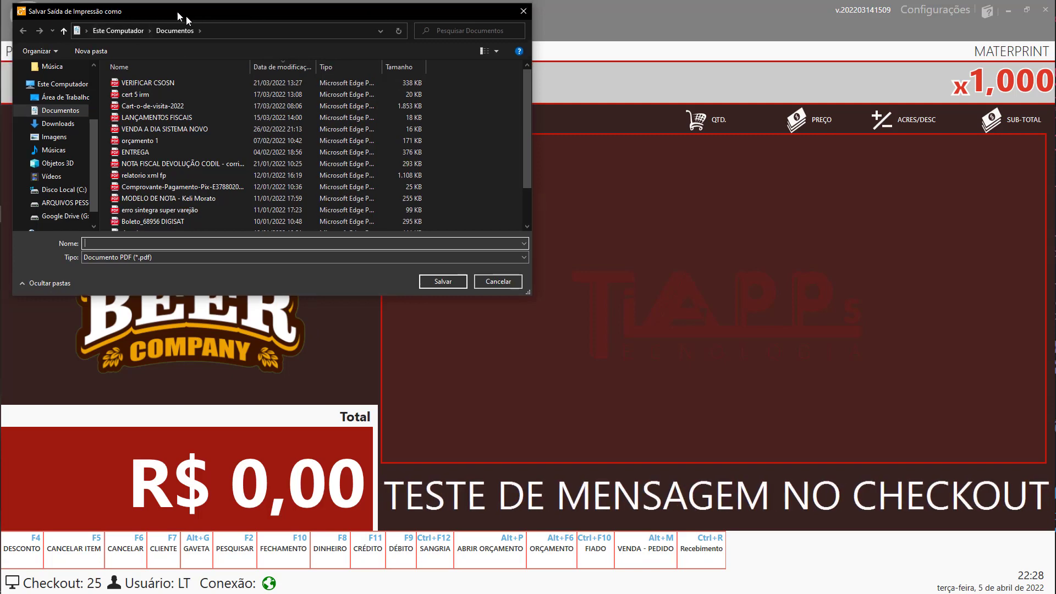
drag(66, 16, 103, 50)
click(520, 312)
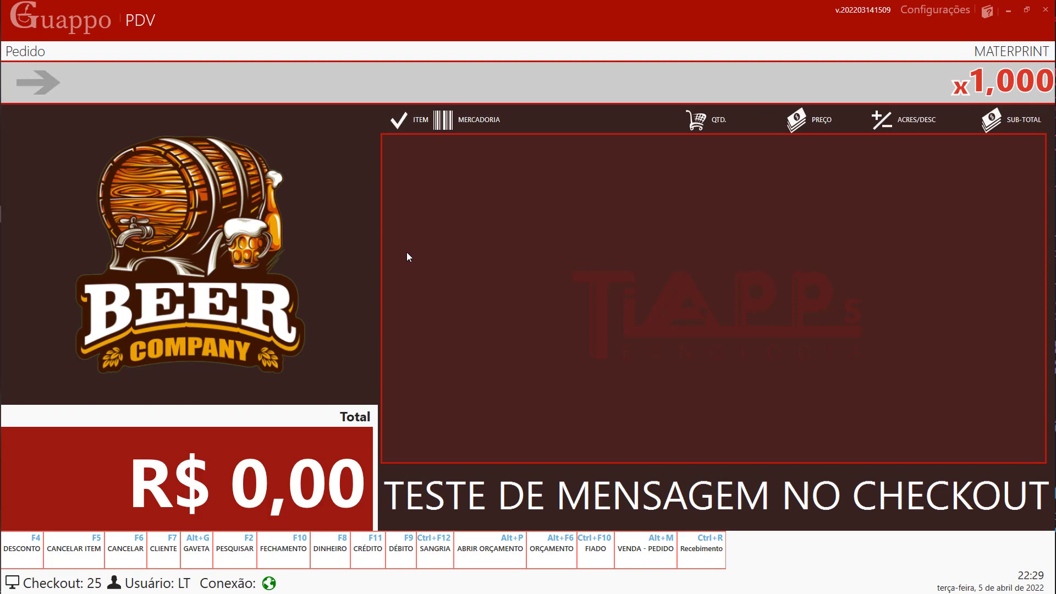
- Search 'coca col' and add one COCA COLA 2LT ZERO at R$ 11,00 to the order
key(F2)
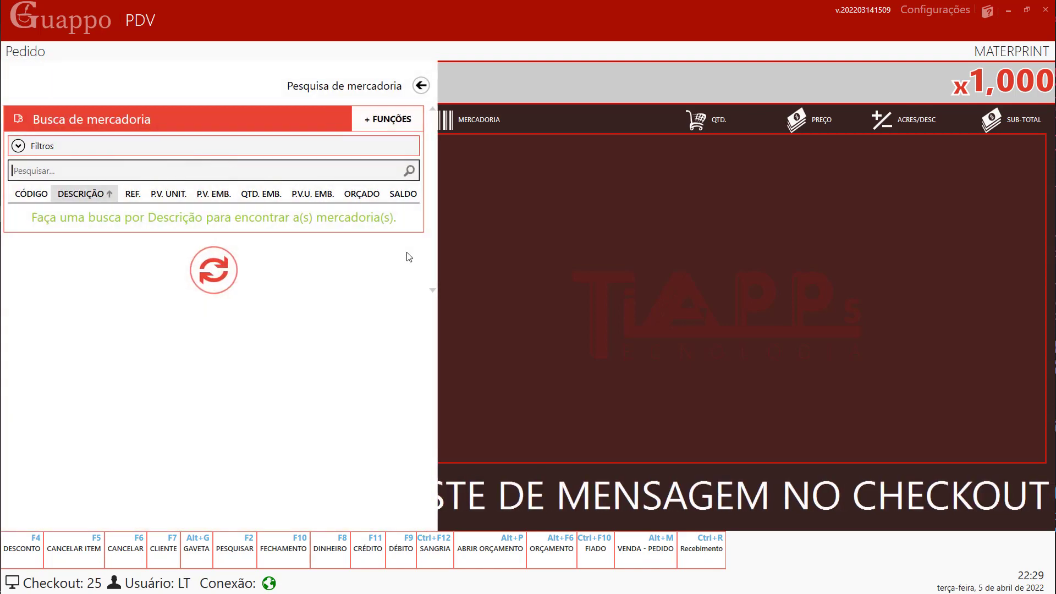
text(cu)
key(BackSpace)
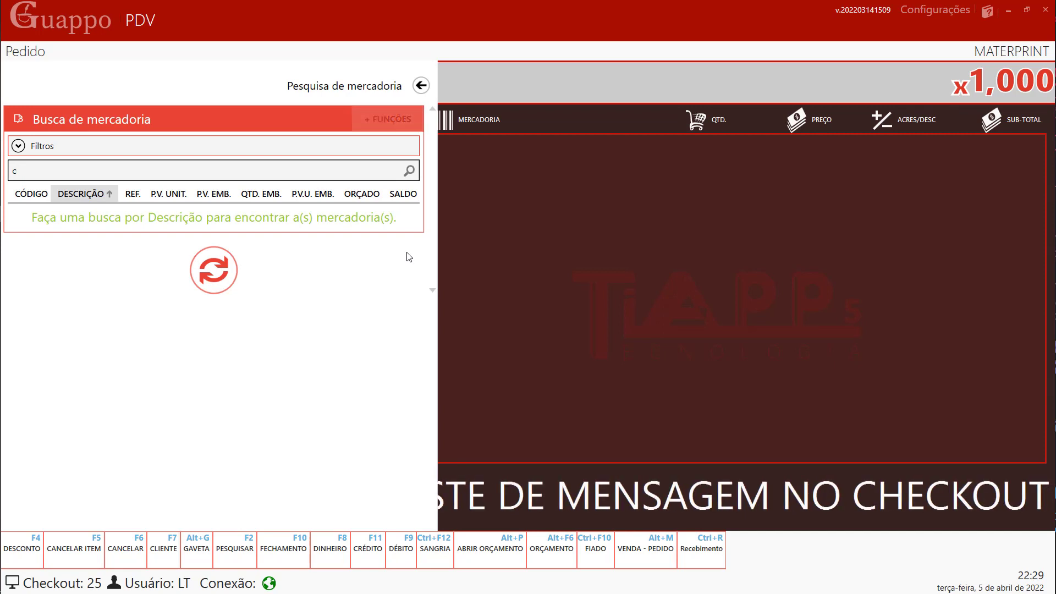
text(coca col)
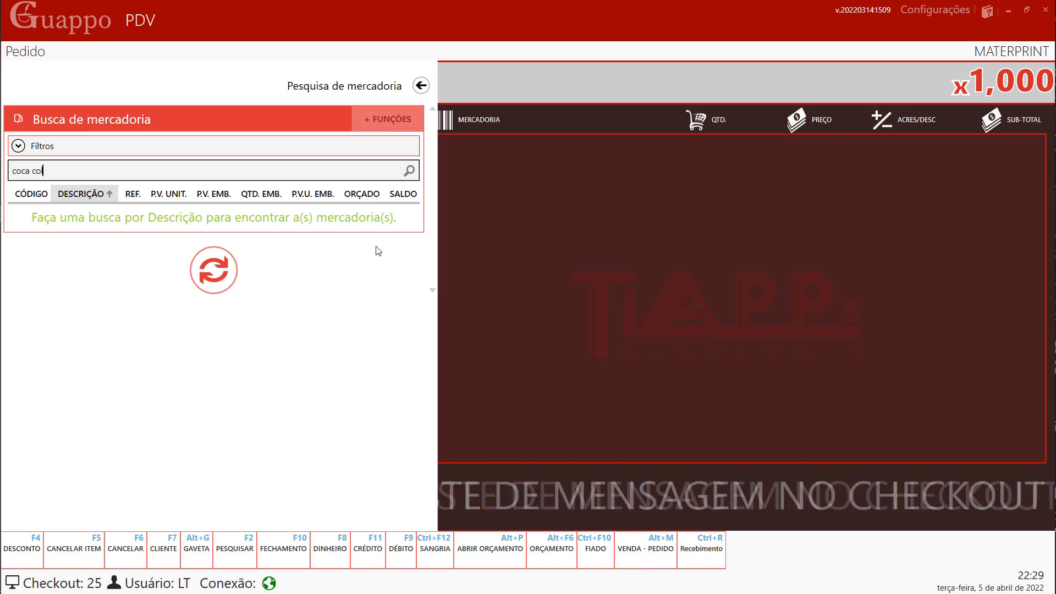
key(Return)
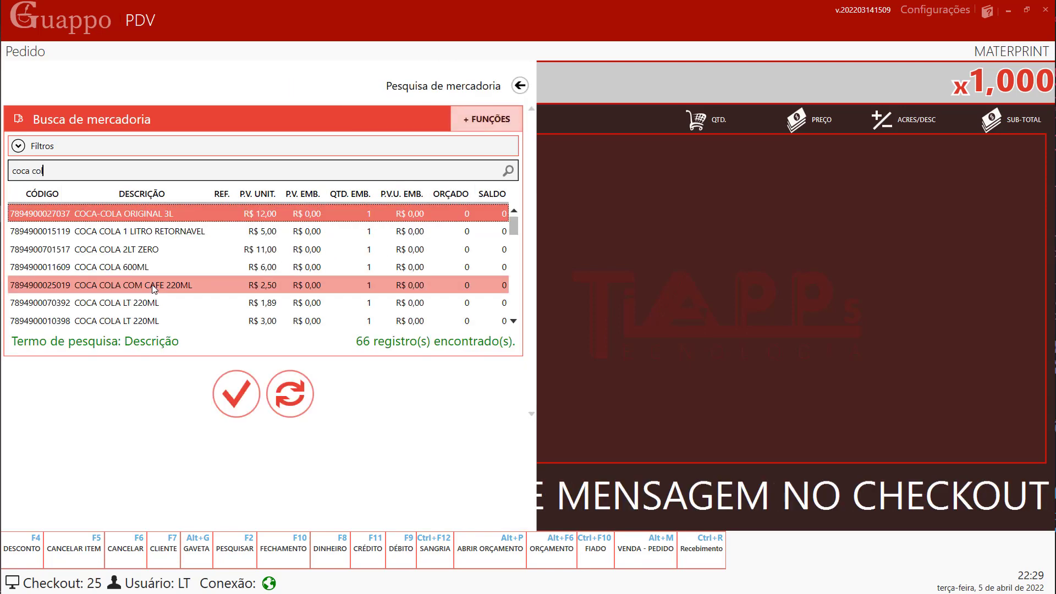
key(Down)
key(Down)
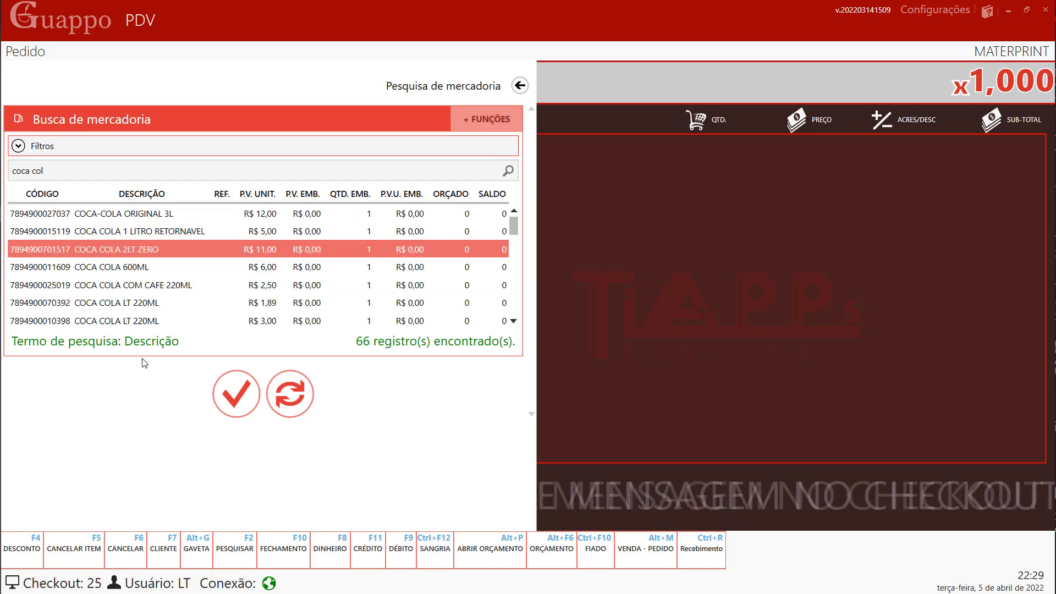
click(232, 395)
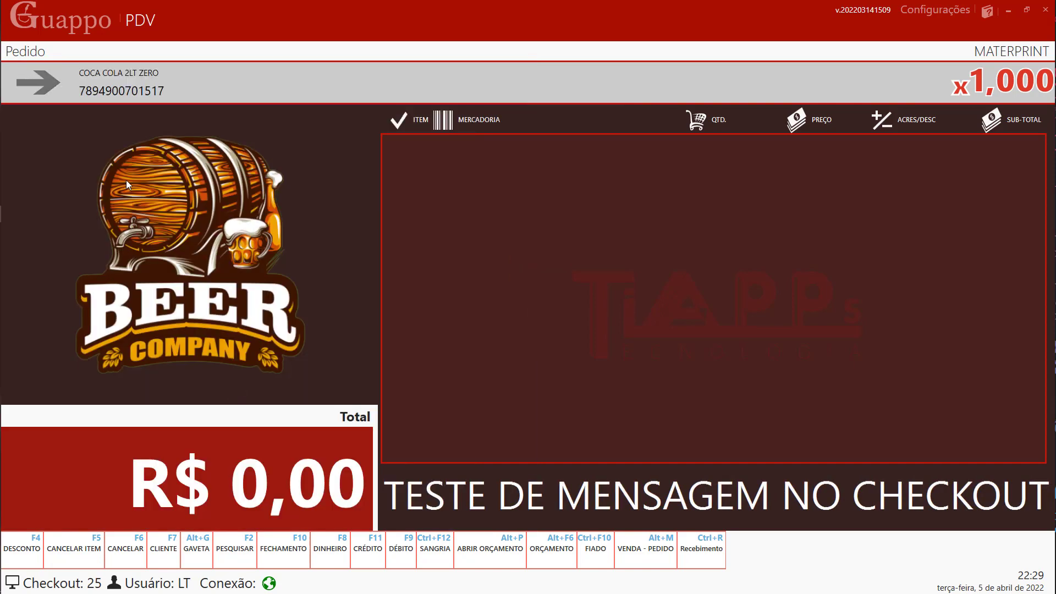
key(Return)
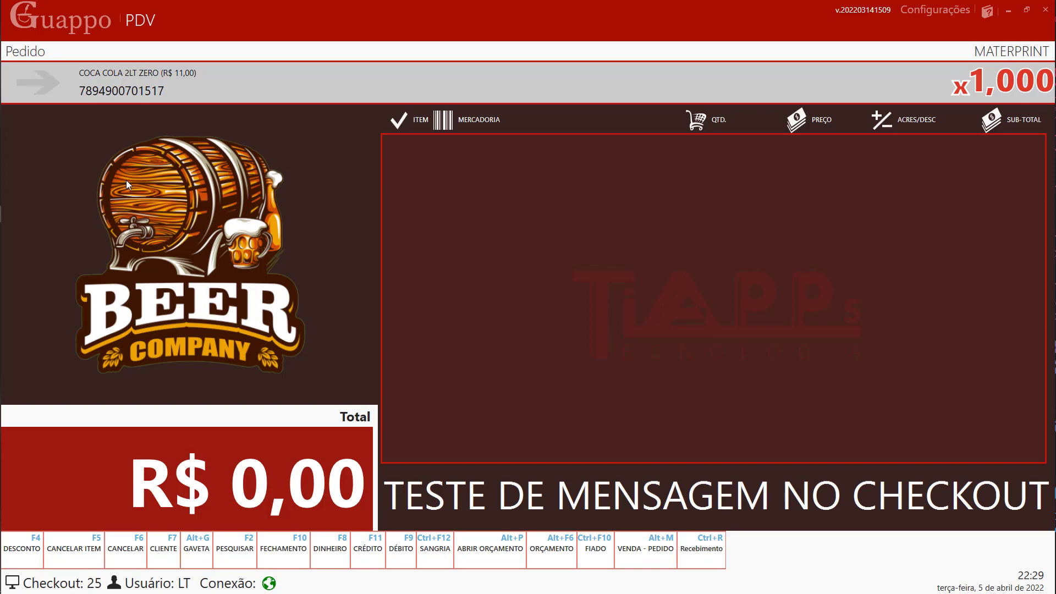
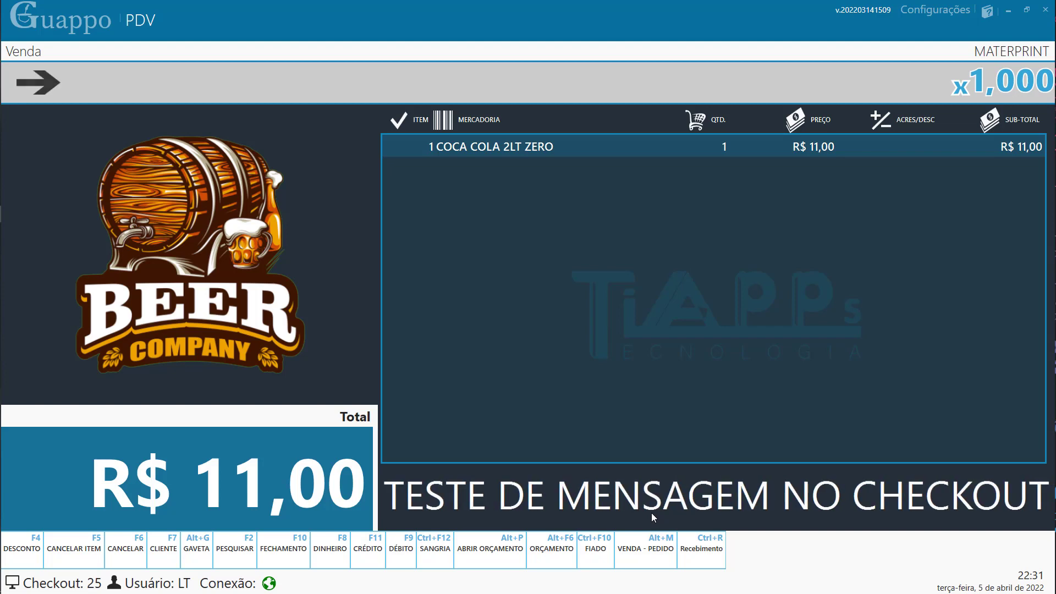
- Convert the COCA COLA 2LT ZERO sale into order 197 and bring up the product search
click(637, 557)
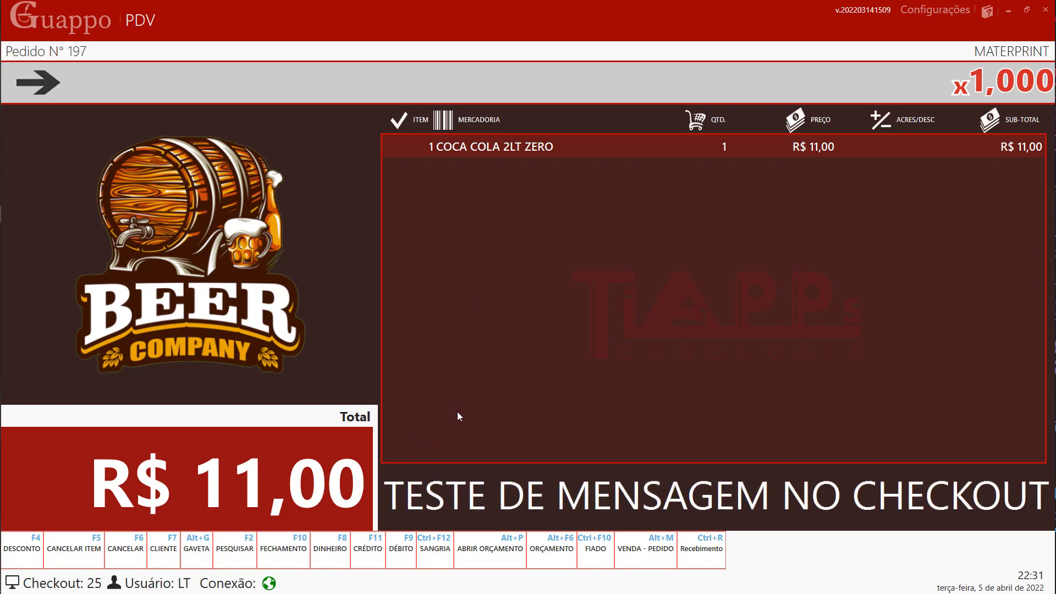
key(F2)
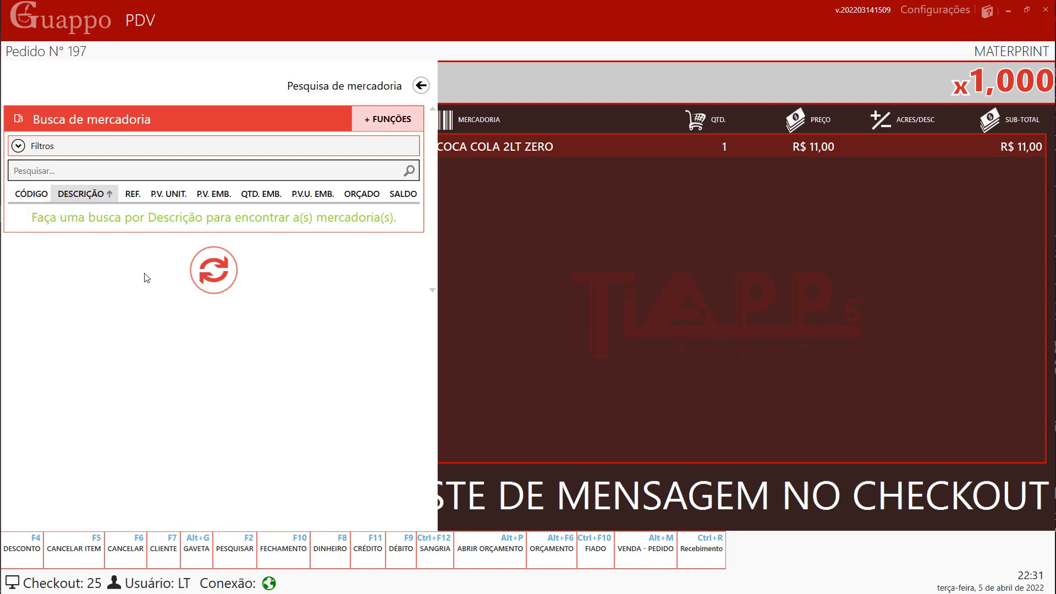
- Search the products by code 200
click(53, 199)
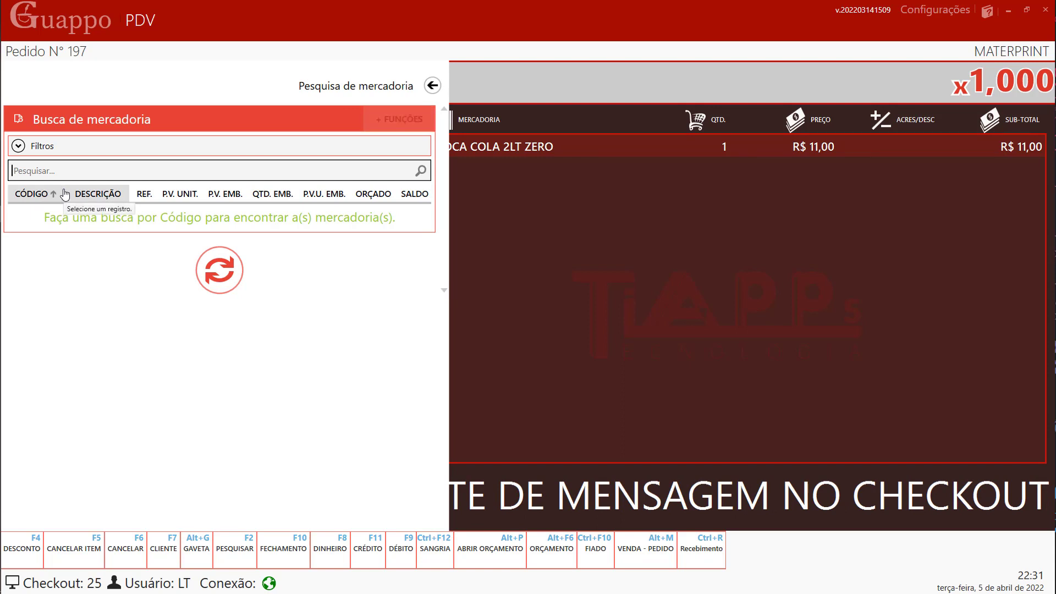
text(200)
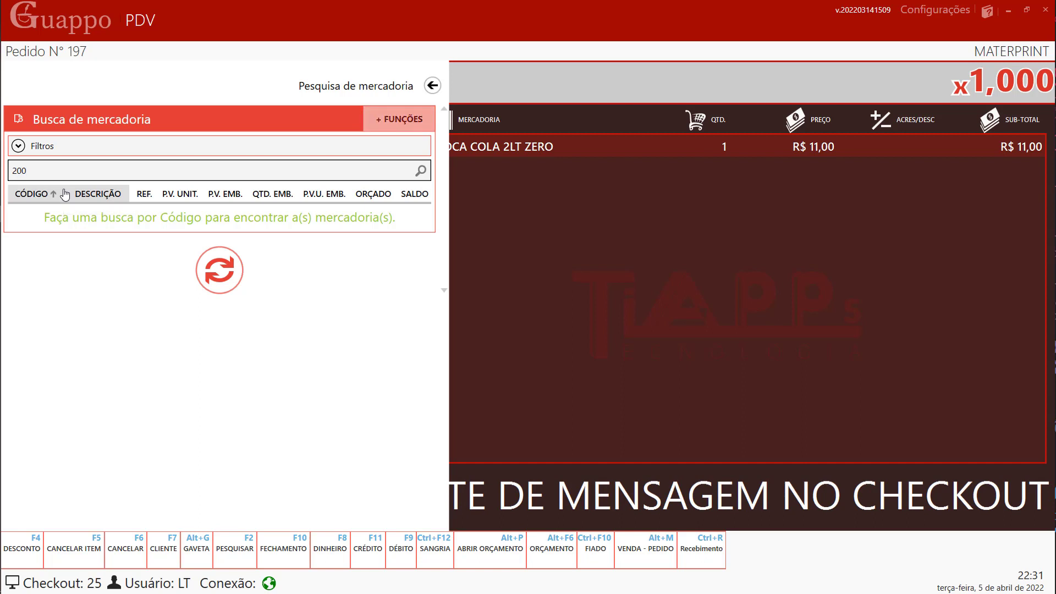
key(Return)
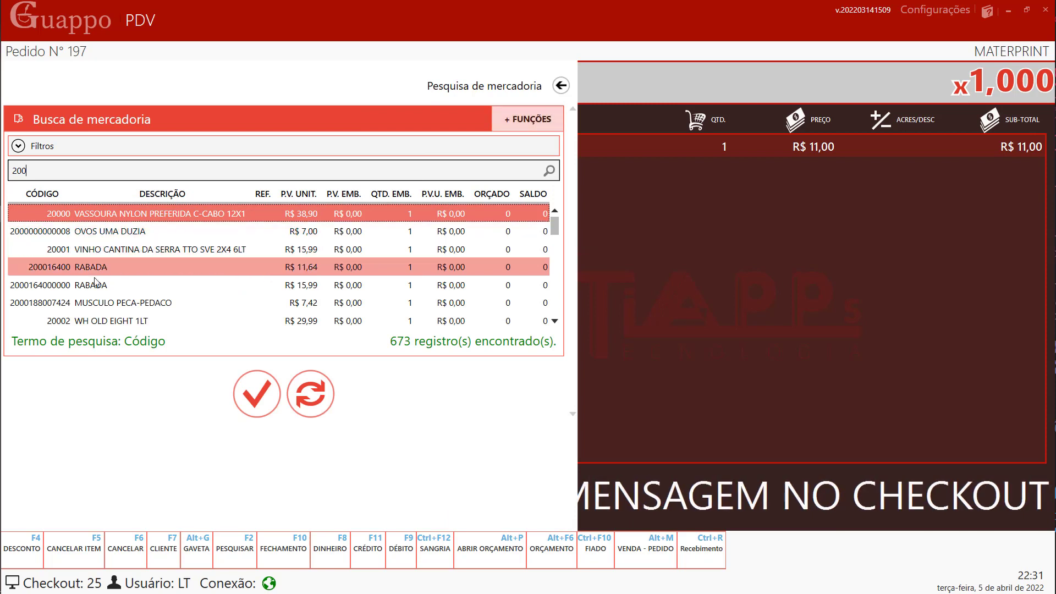
scroll(109, 324, down, 1)
scroll(110, 323, down, 1)
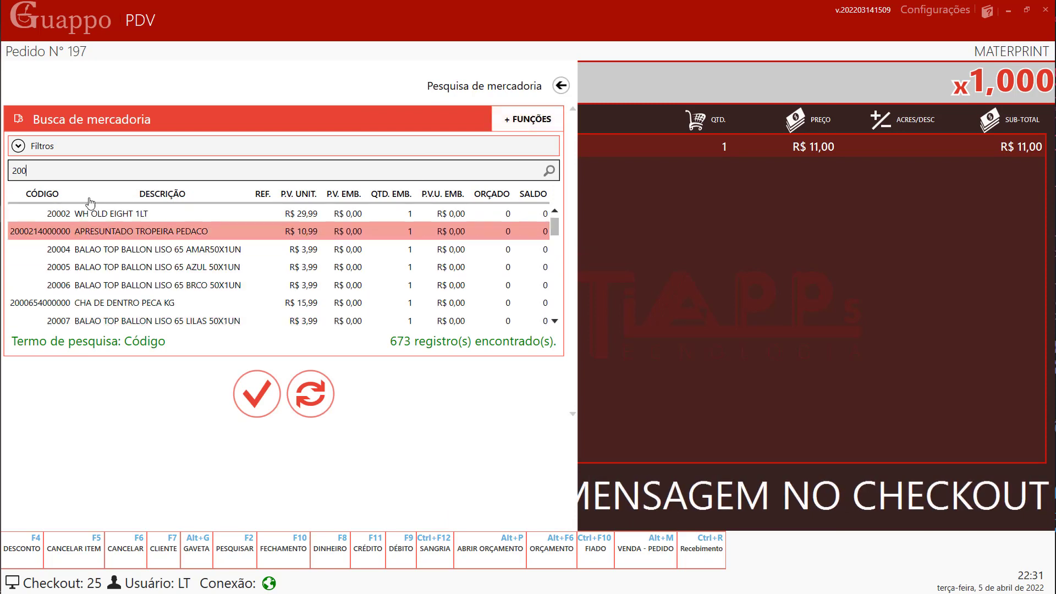
- Search descriptions for 'fanta' and add five FANTA GUARANA 3L at R$ 8,99 each
click(7, 166)
click(144, 194)
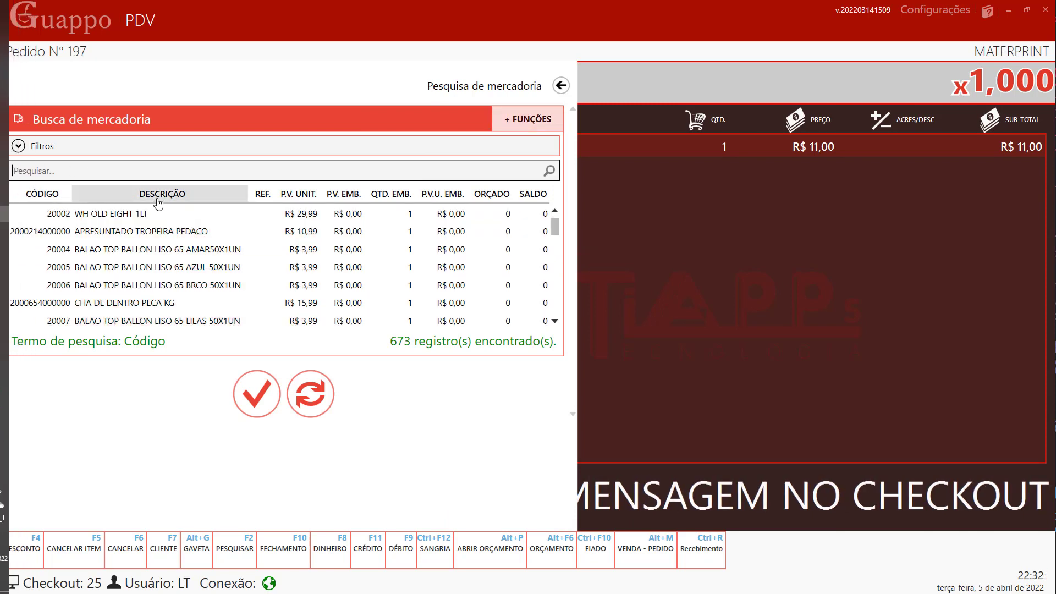
text(fanta)
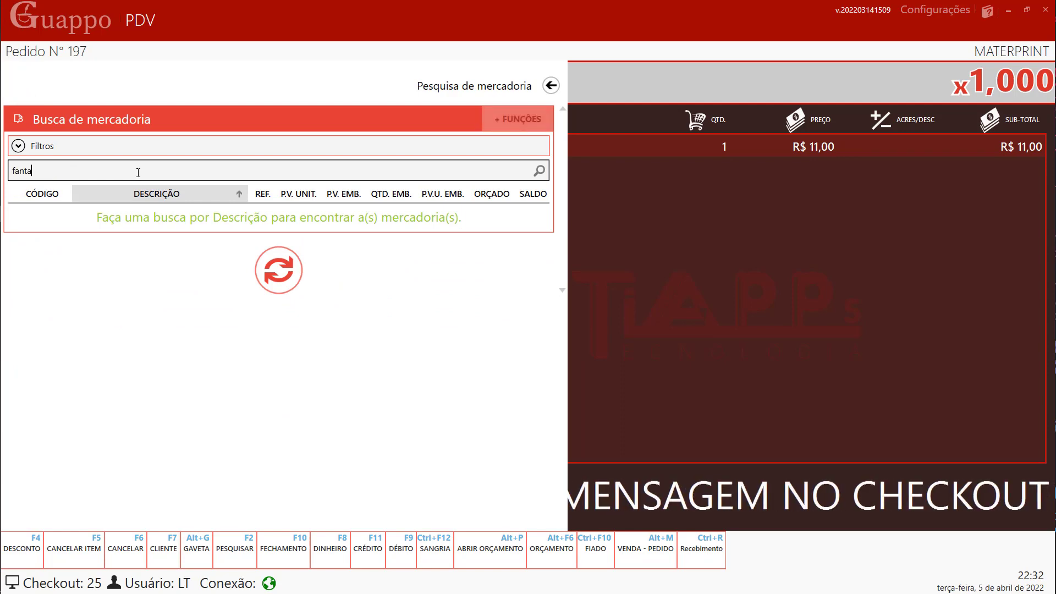
key(Return)
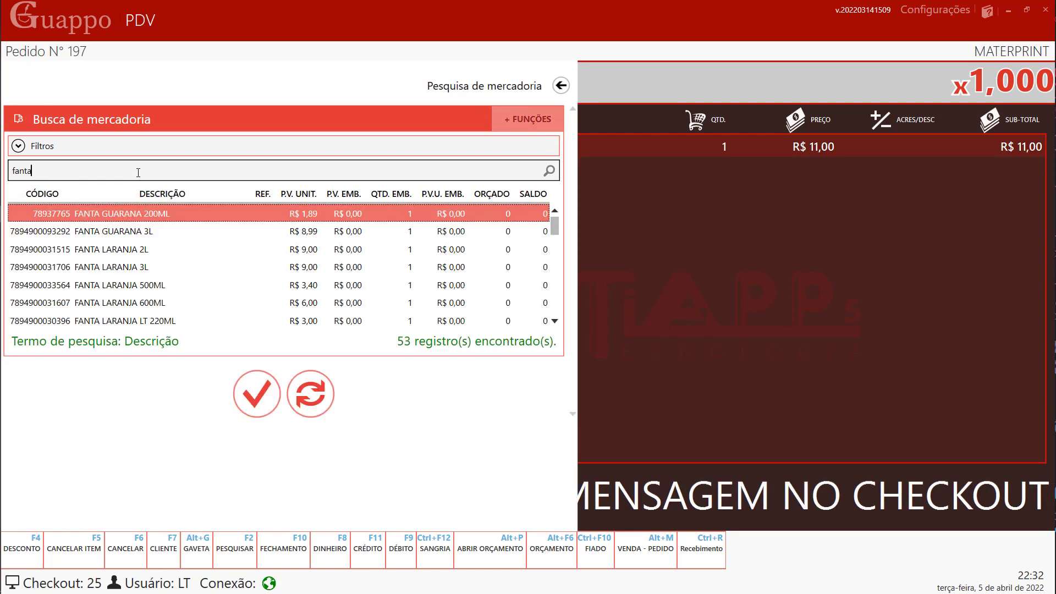
click(144, 222)
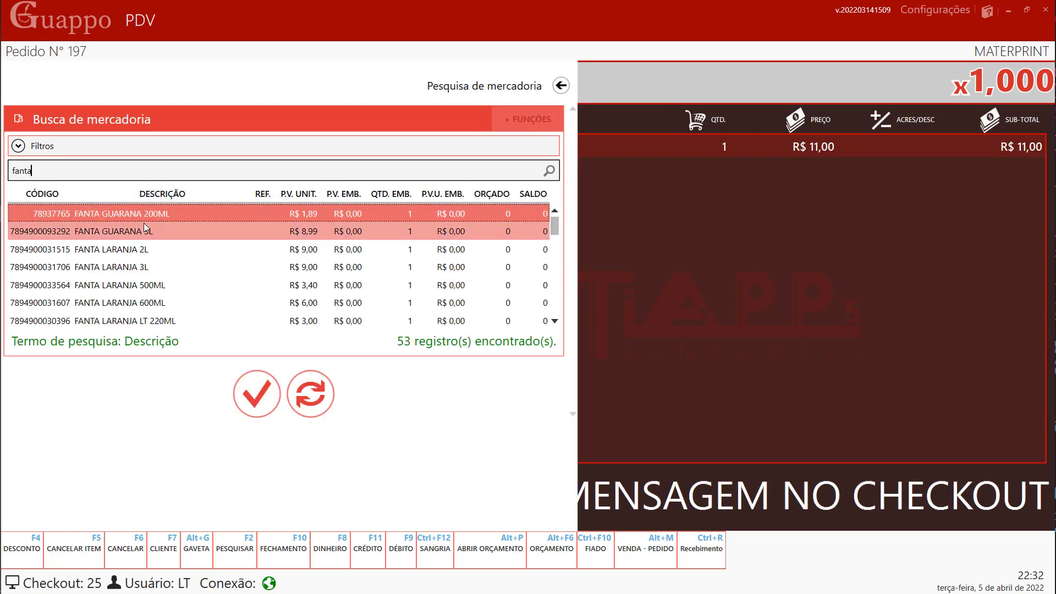
click(250, 391)
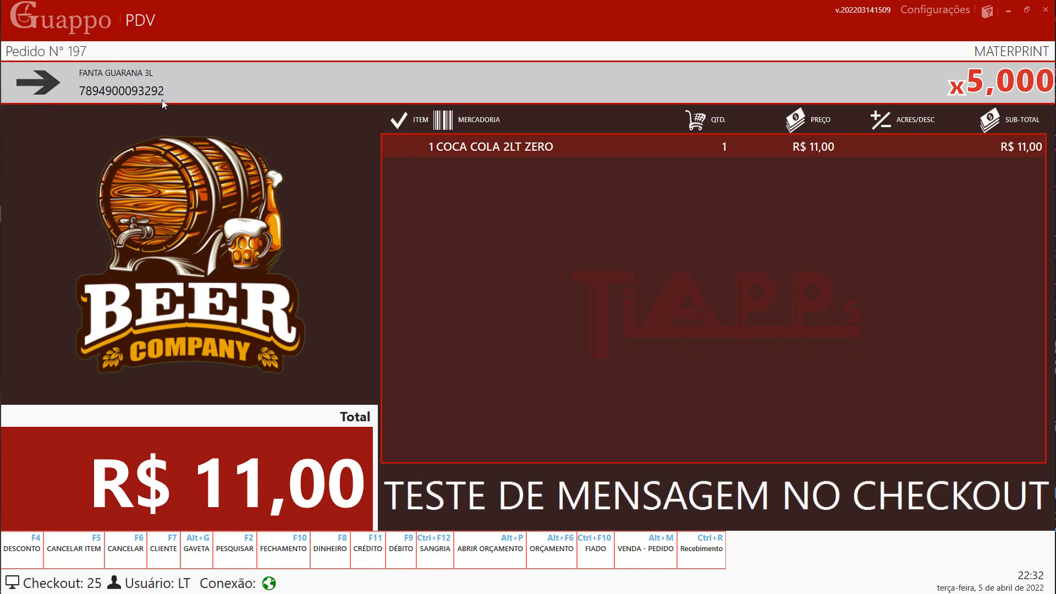
key(Return)
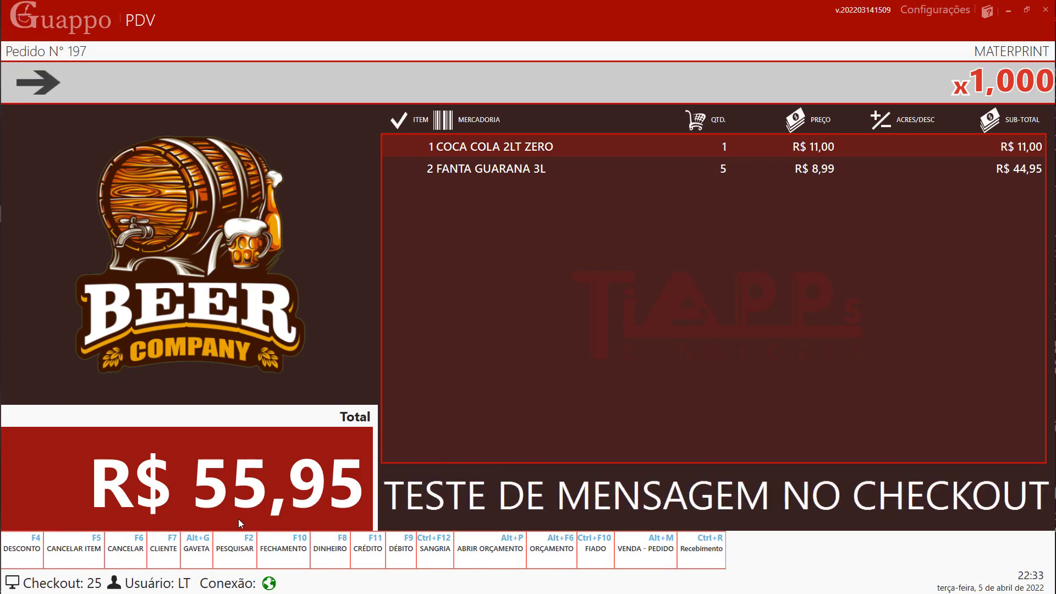
- Cancel the COCA COLA 2LT ZERO item from order 197
click(91, 551)
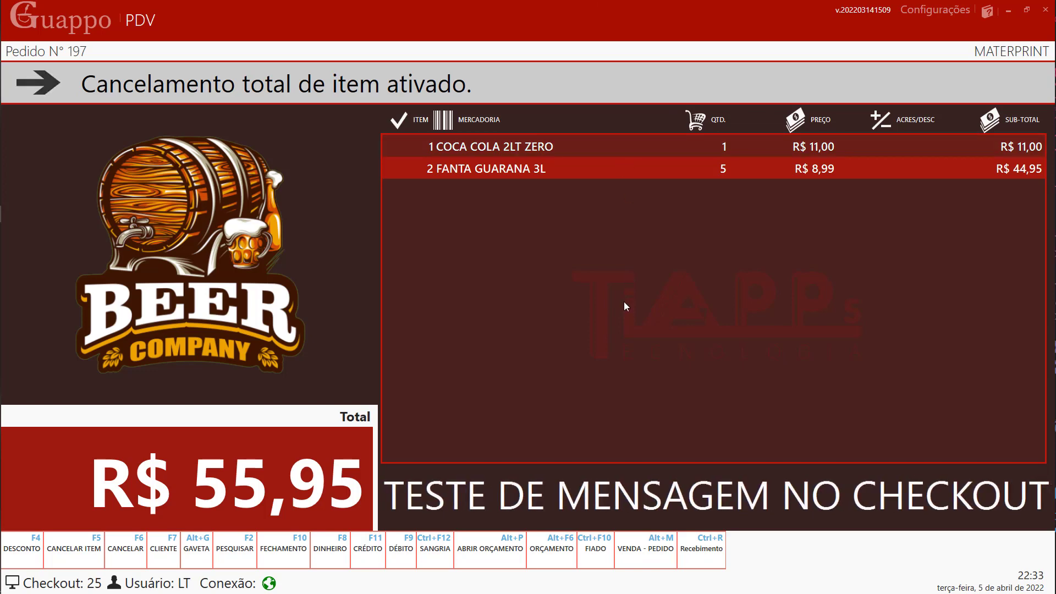
key(Up)
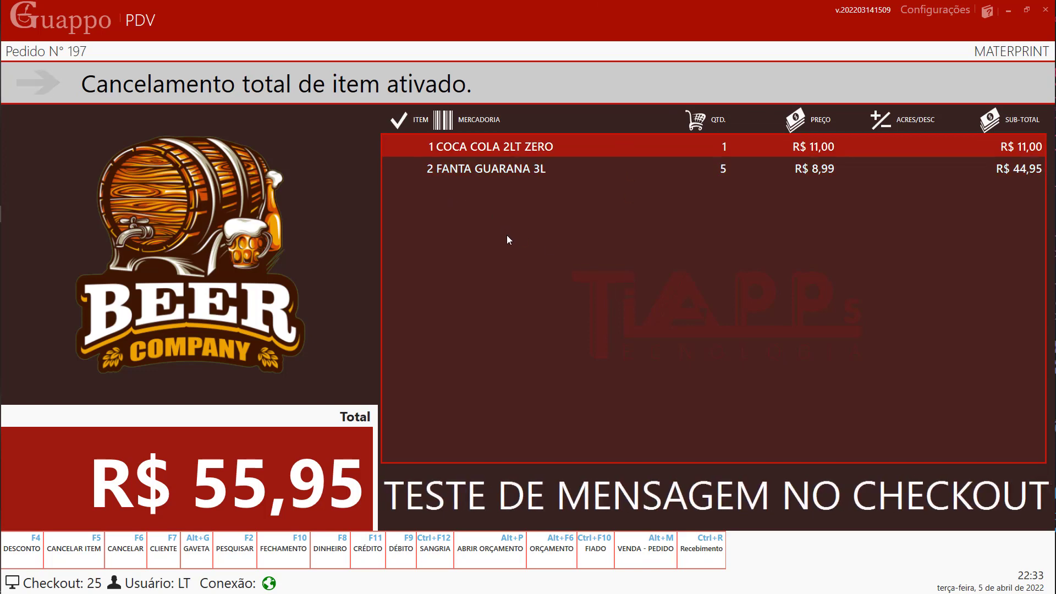
key(Down)
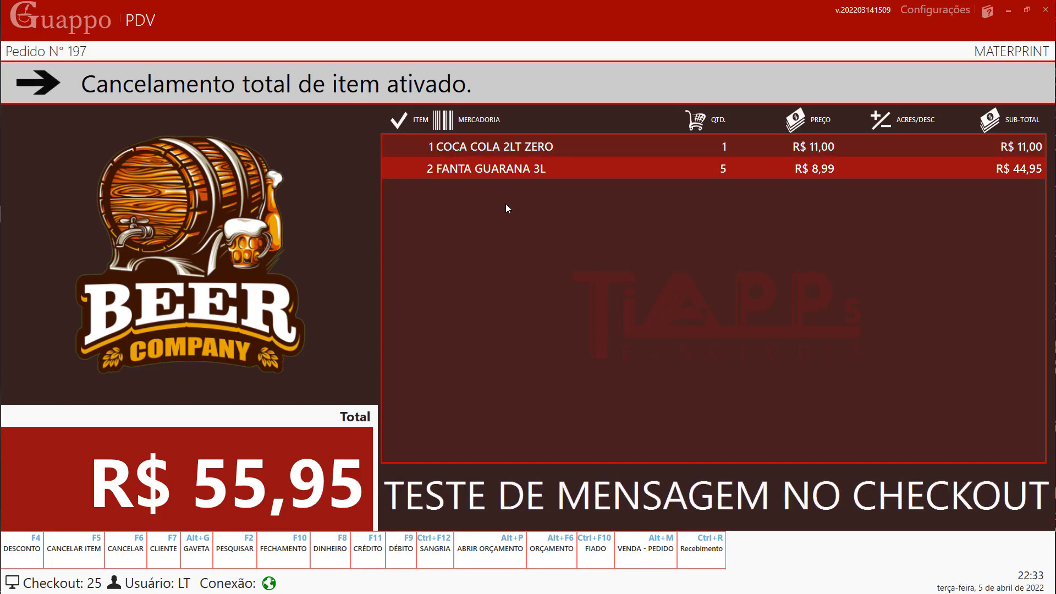
click(515, 147)
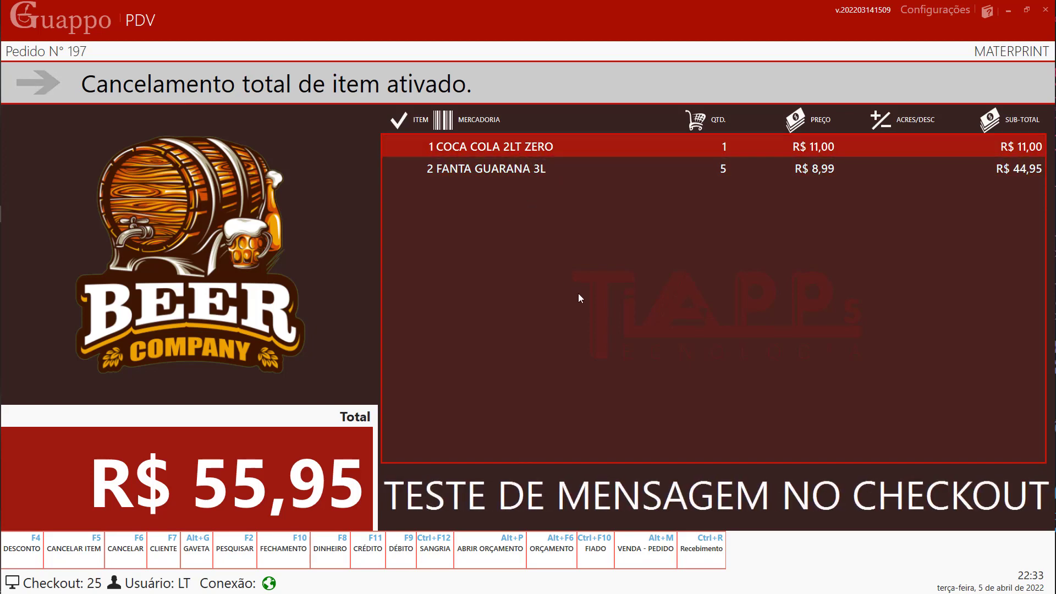
click(540, 168)
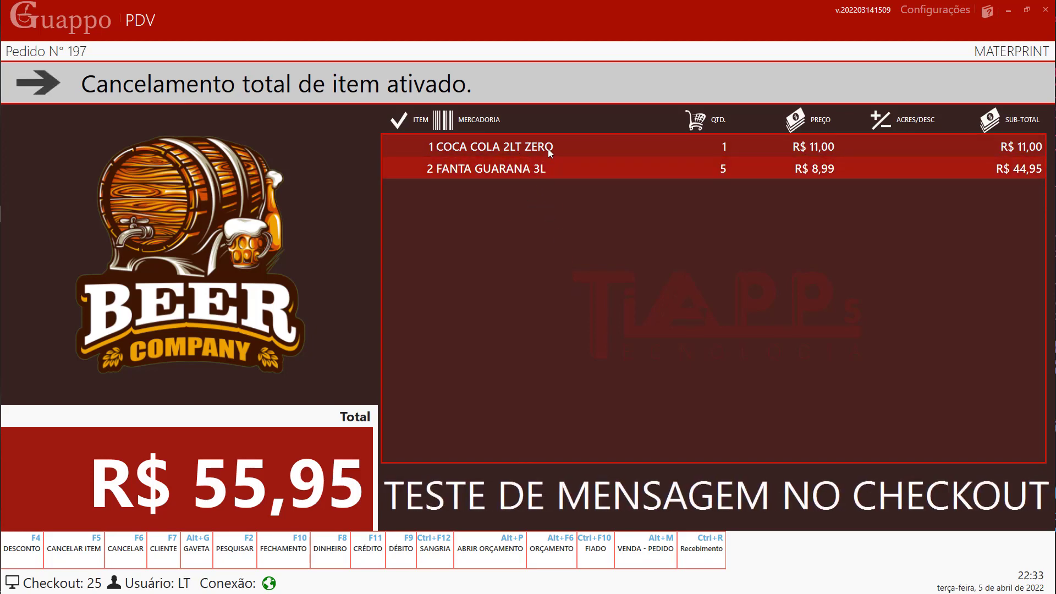
click(548, 148)
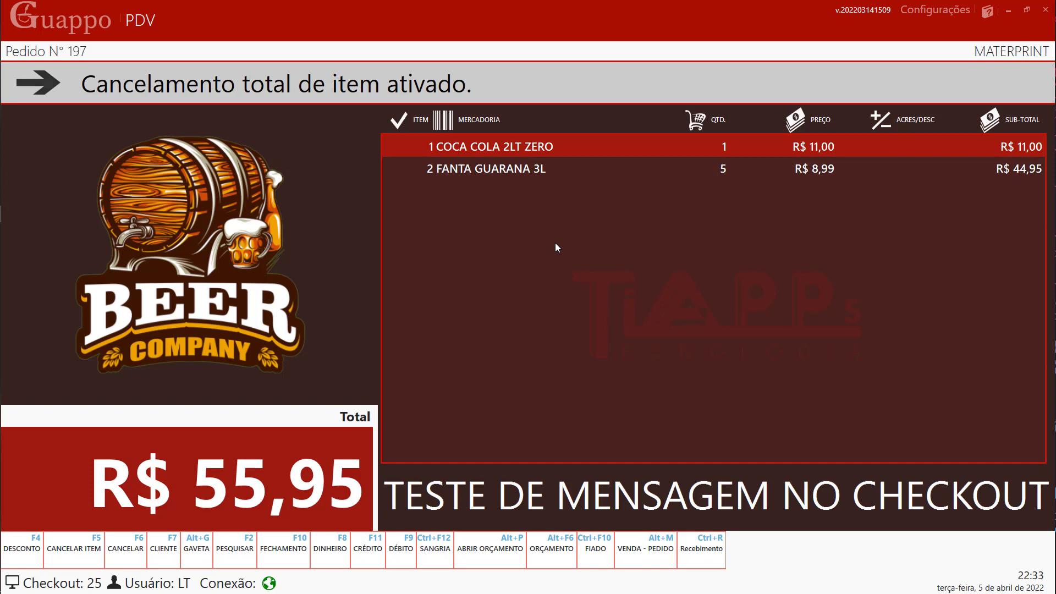
key(Return)
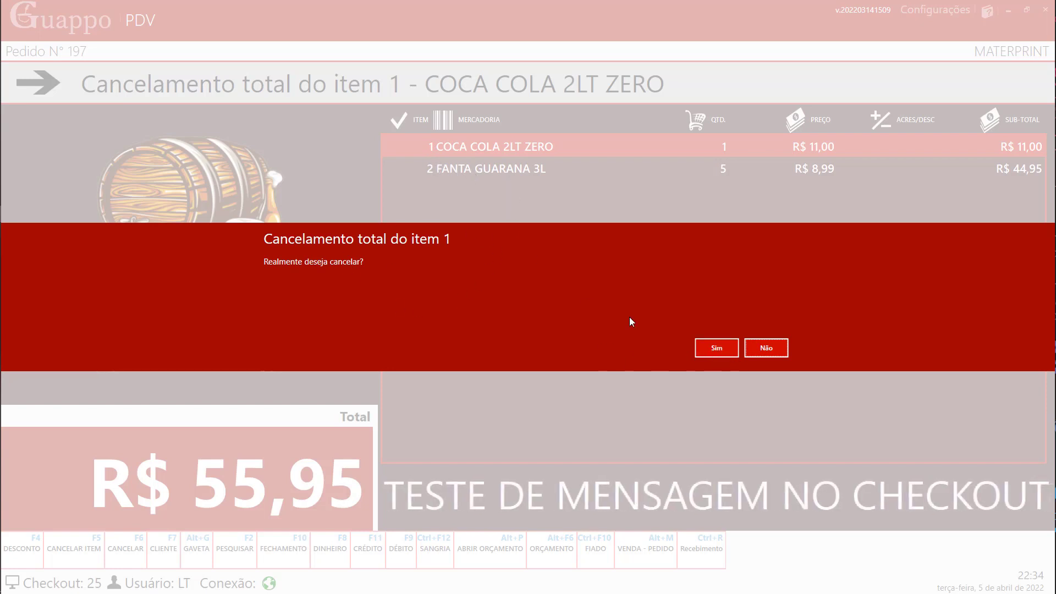
click(715, 349)
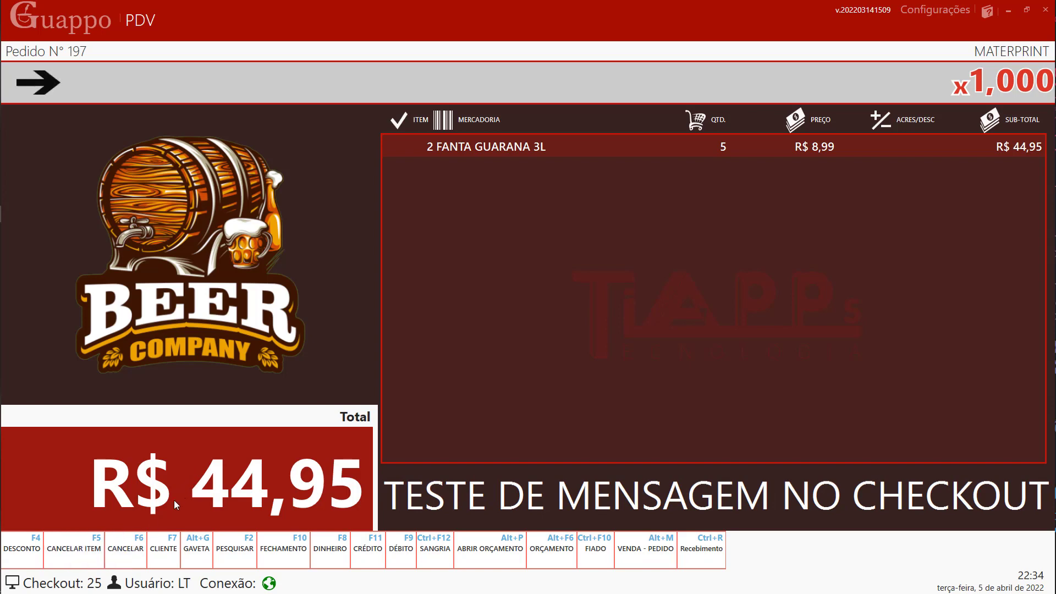
- Cancel the whole pre-sale 197, leaving the checkout empty at R$ 0,00
click(141, 534)
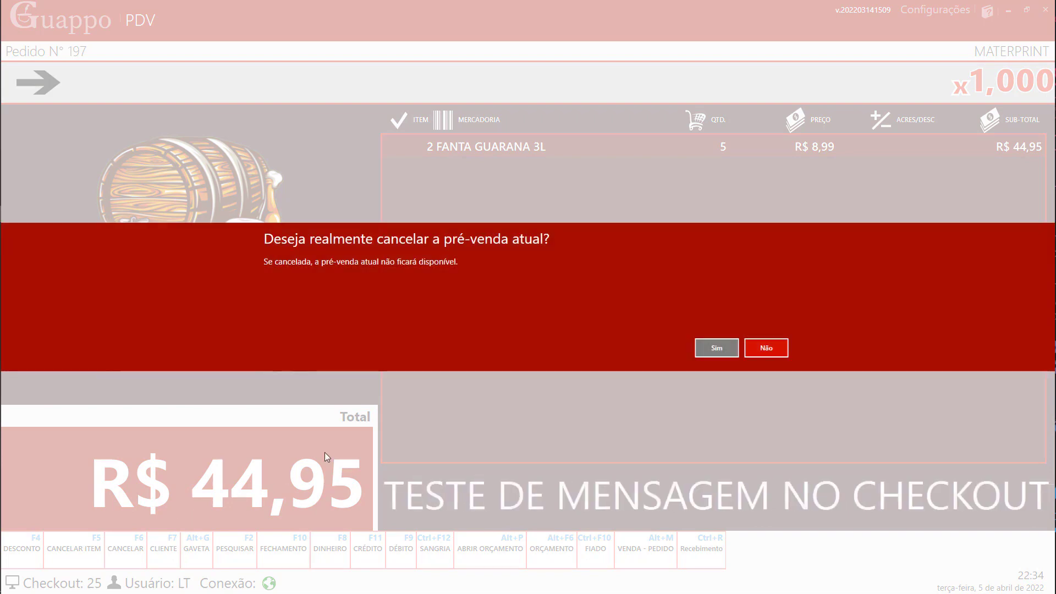
click(712, 347)
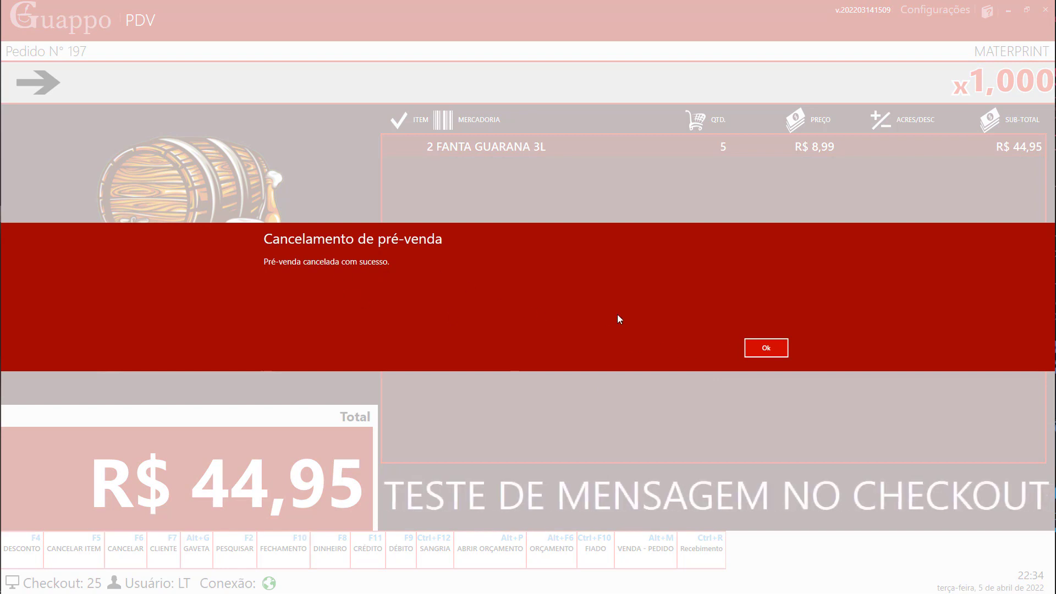
click(768, 349)
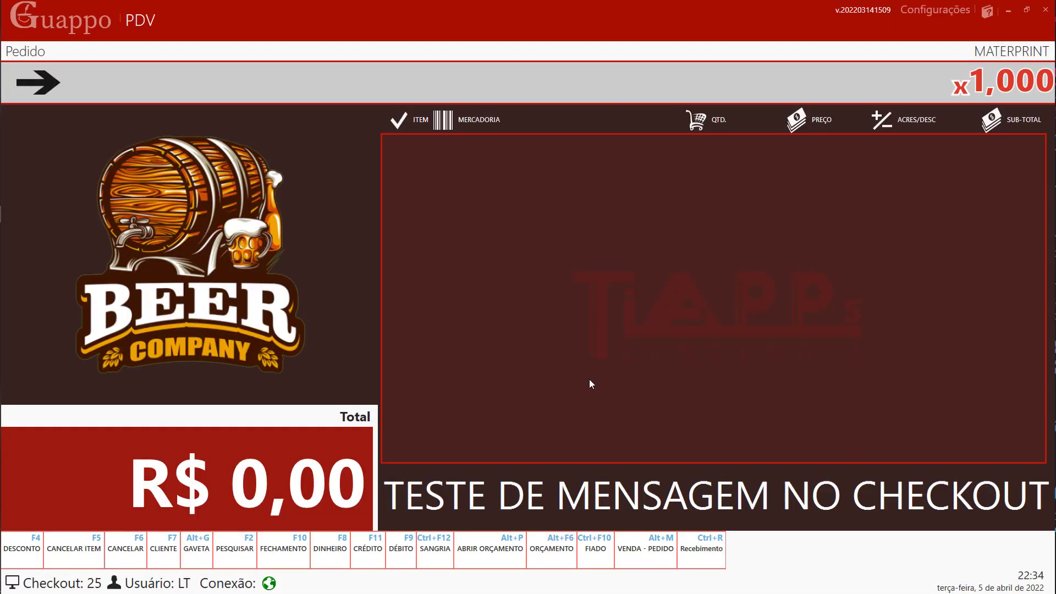
key(F2)
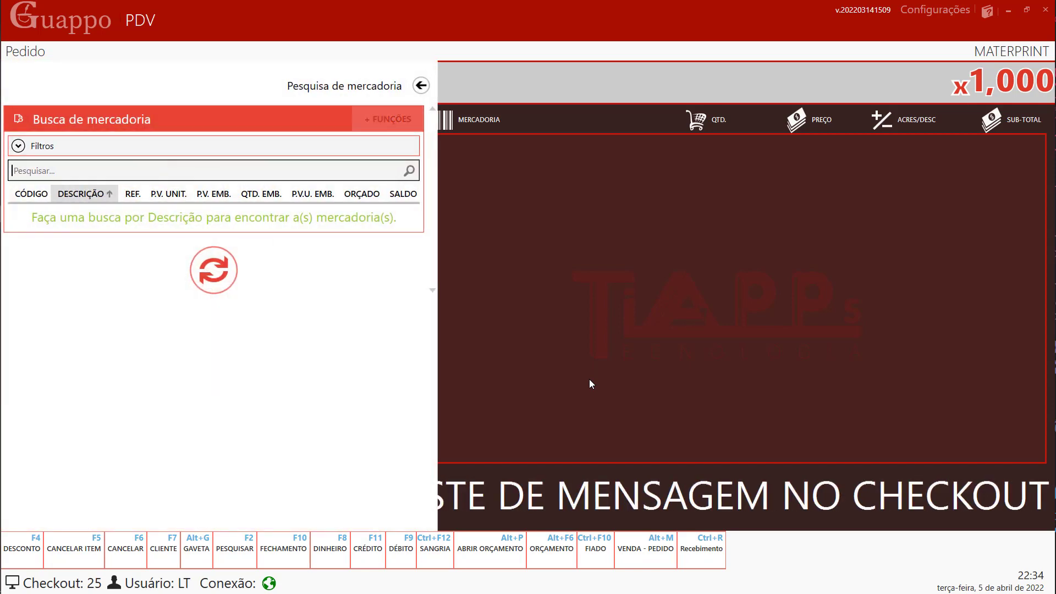
- Search 'coca' and add five COCA COLA ORIGINAL 3L to order 198, totalling R$ 60,00
text(co)
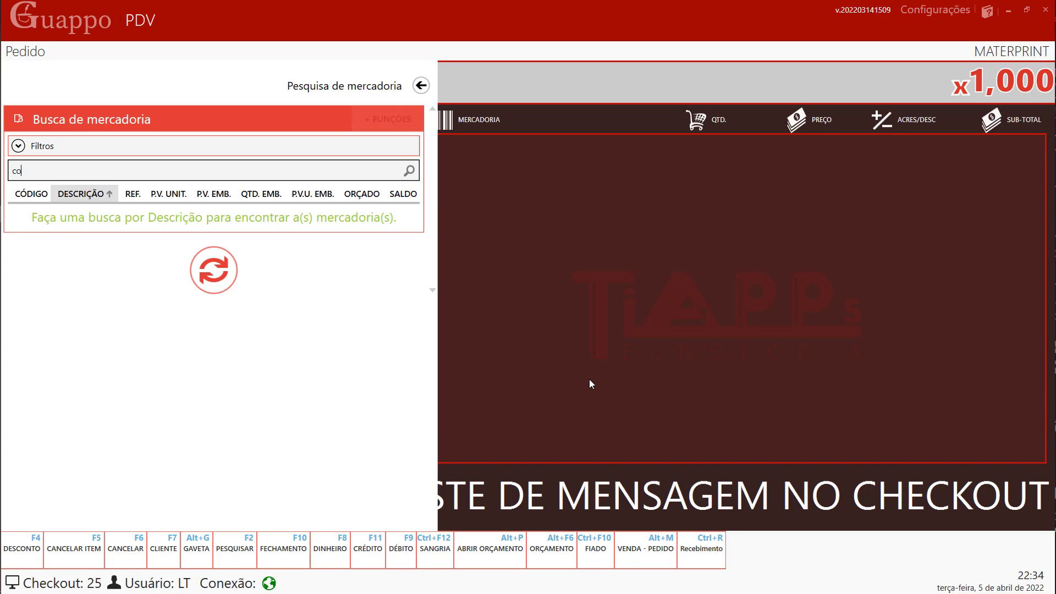
text(ca)
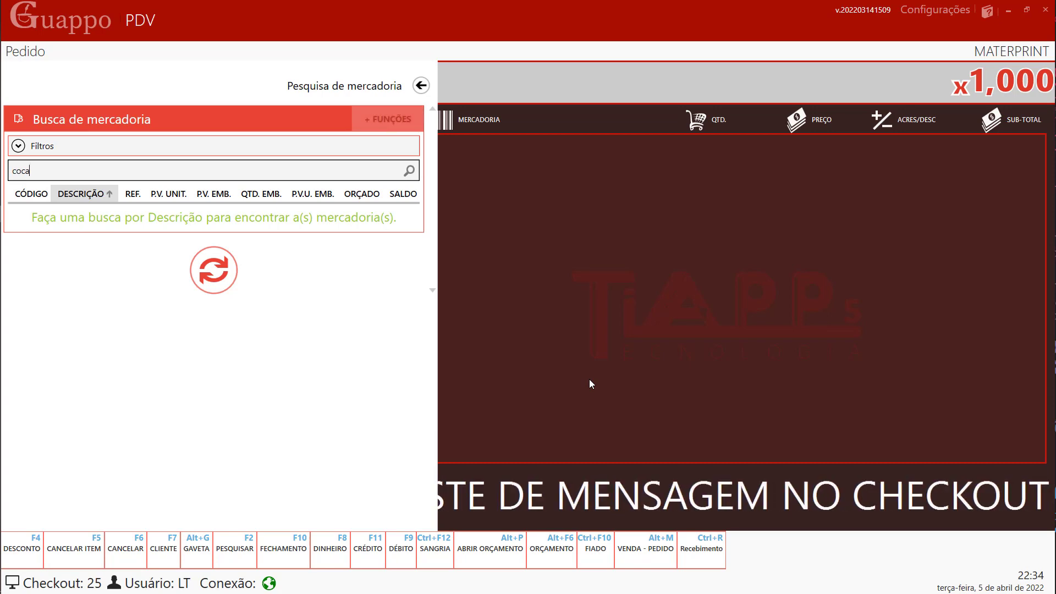
key(Return)
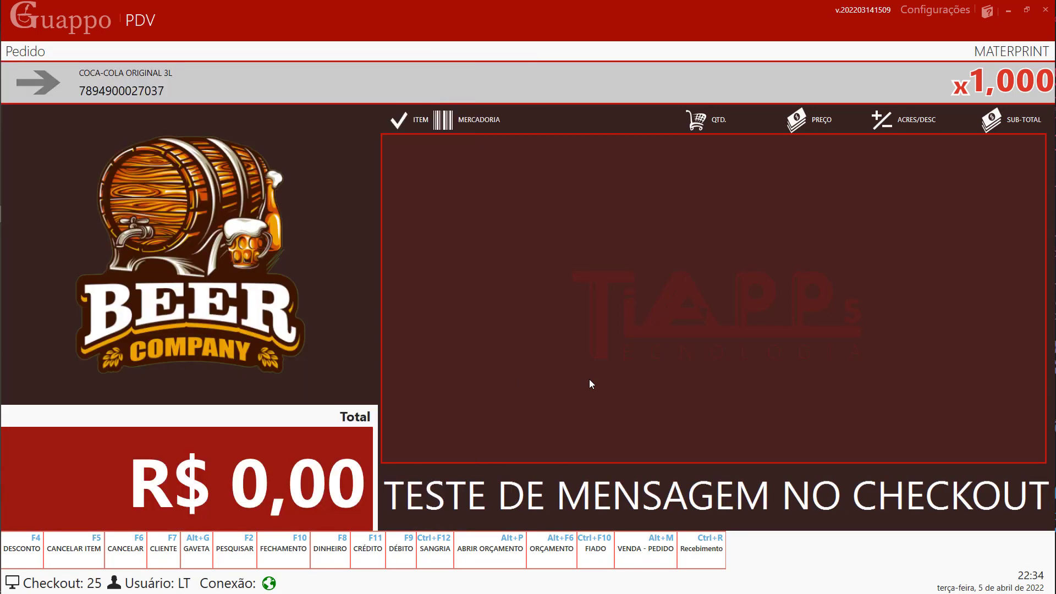
text(5)
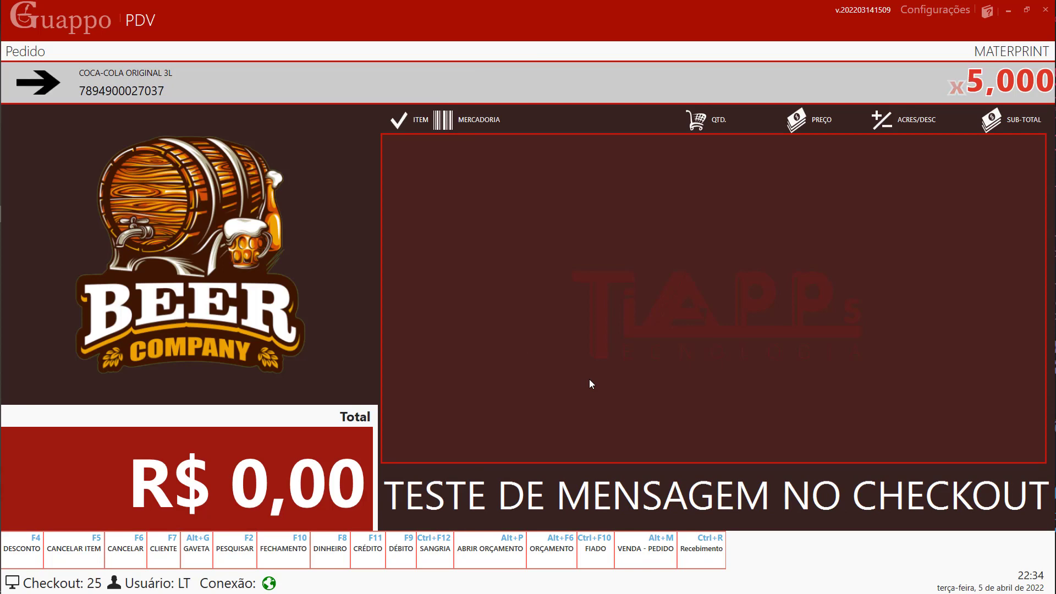
key(Return)
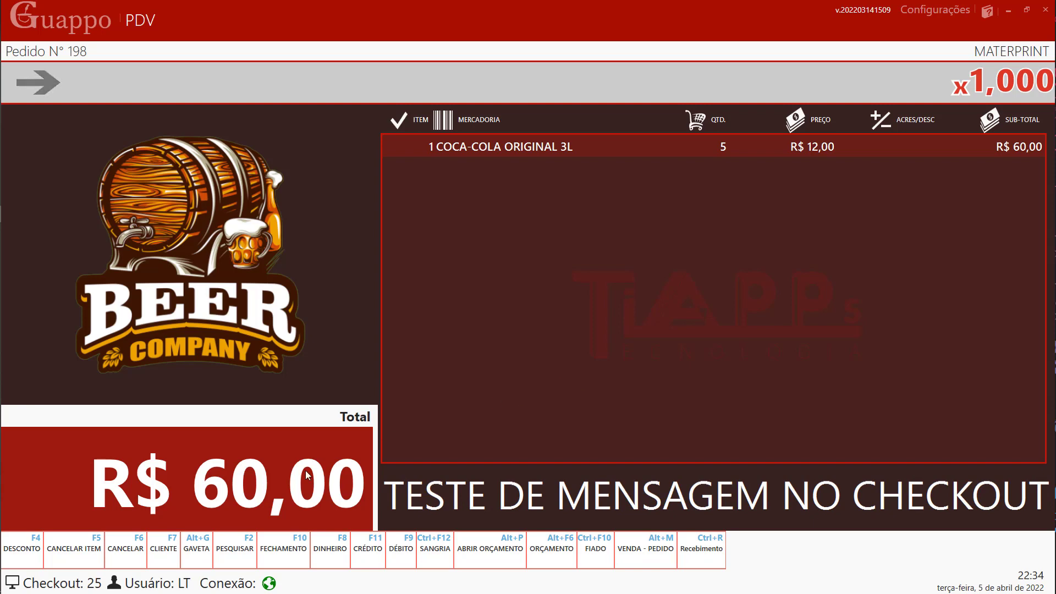
click(160, 550)
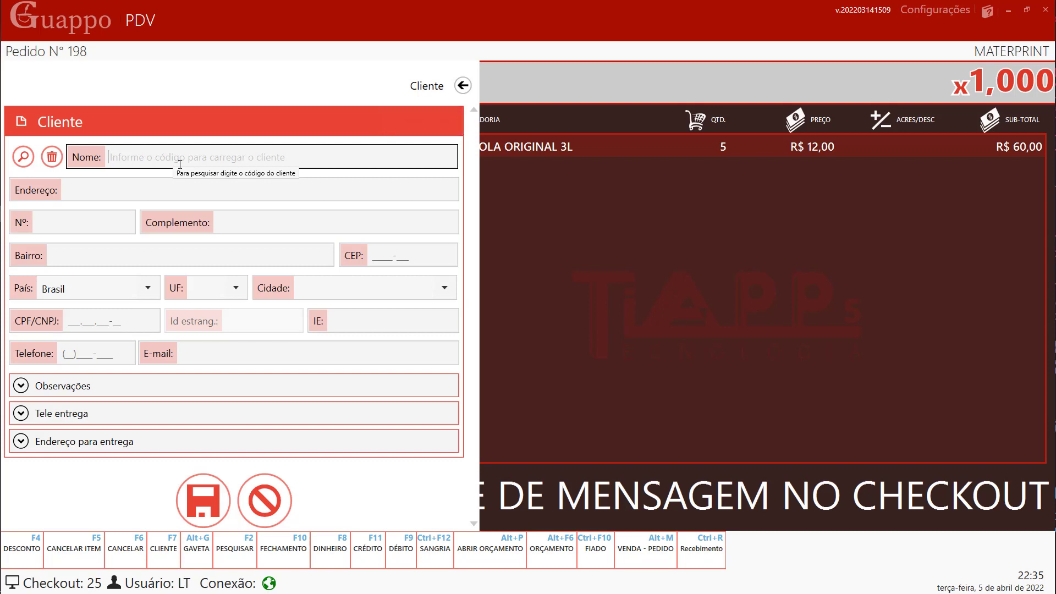
- Try loading customers by codes 1 and 15 in the customer form, then close it
text(1)
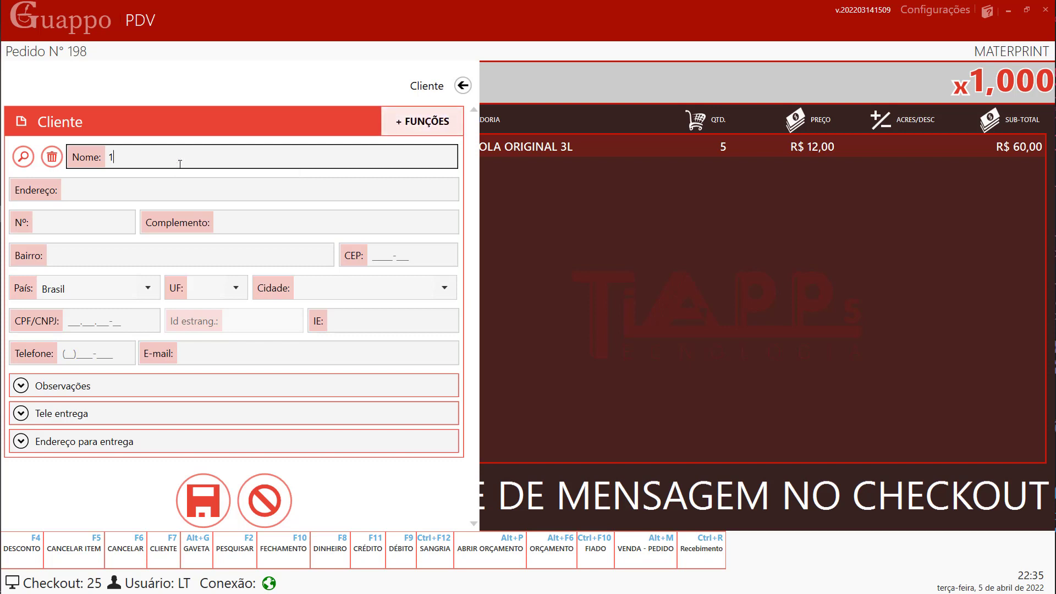
click(199, 184)
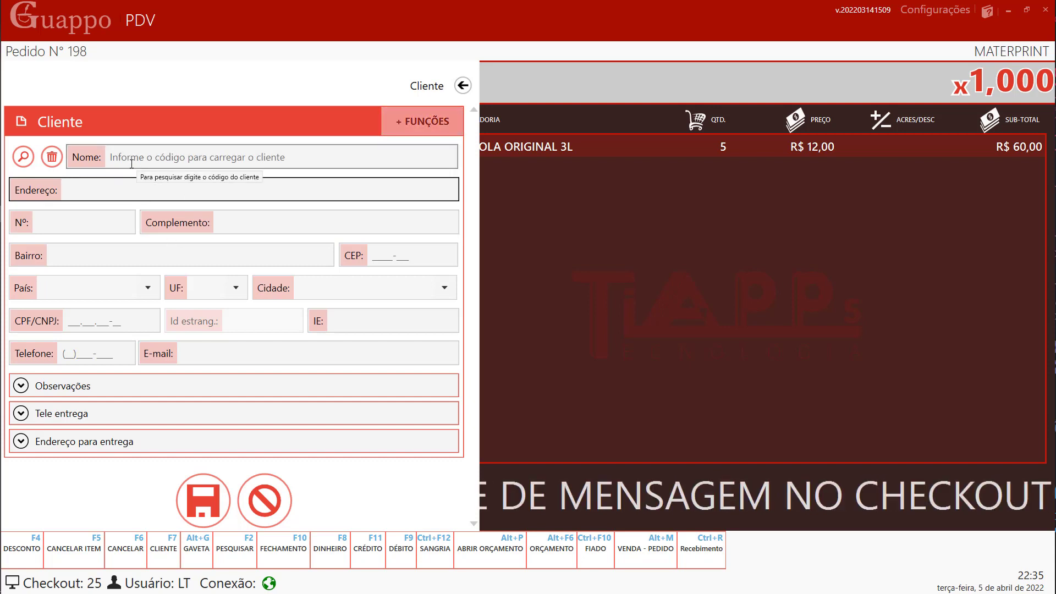
click(23, 157)
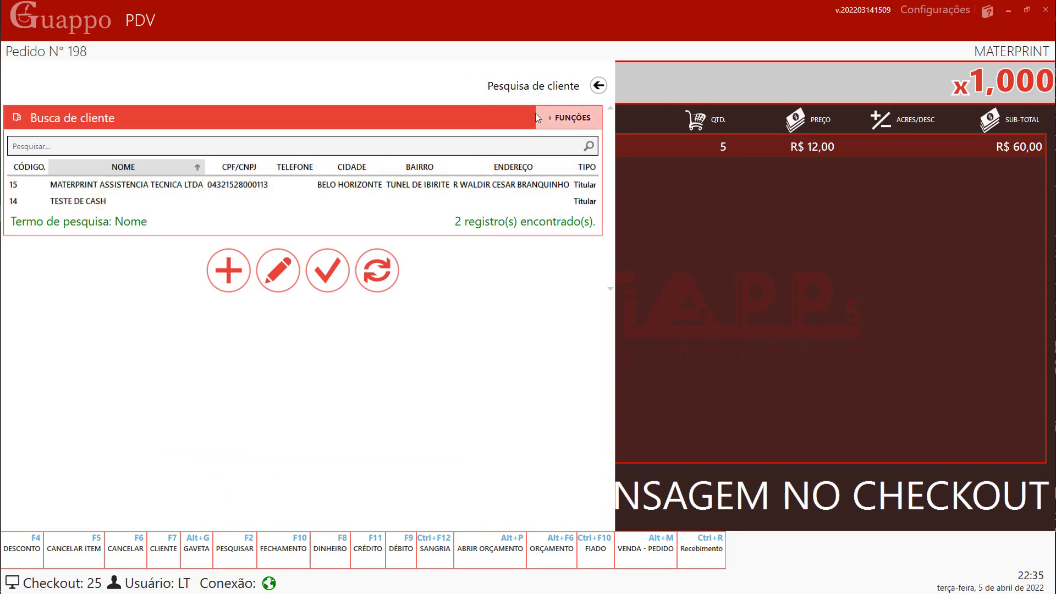
click(598, 85)
text(15)
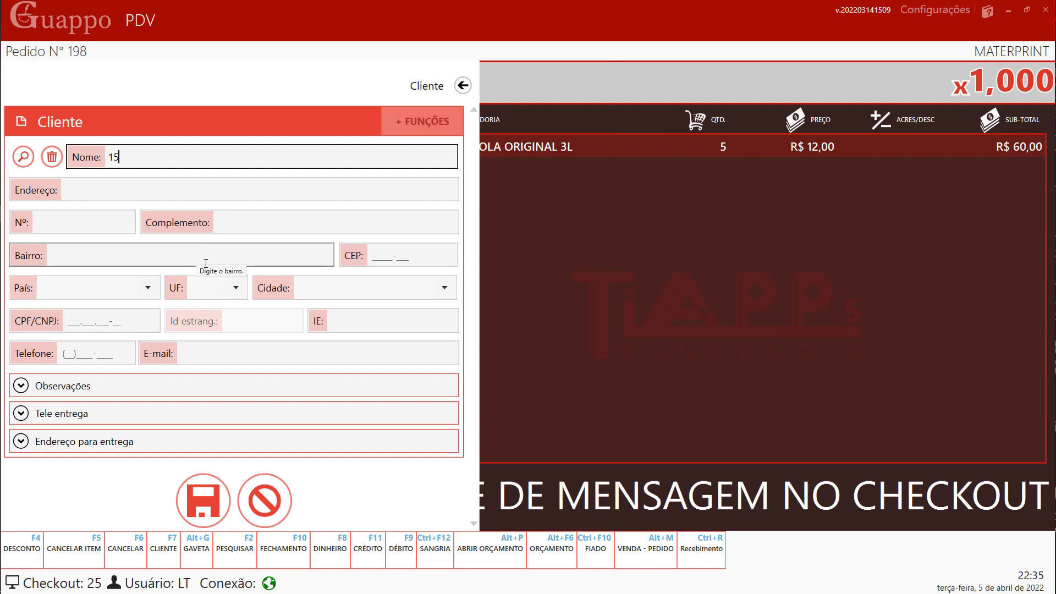
key(Return)
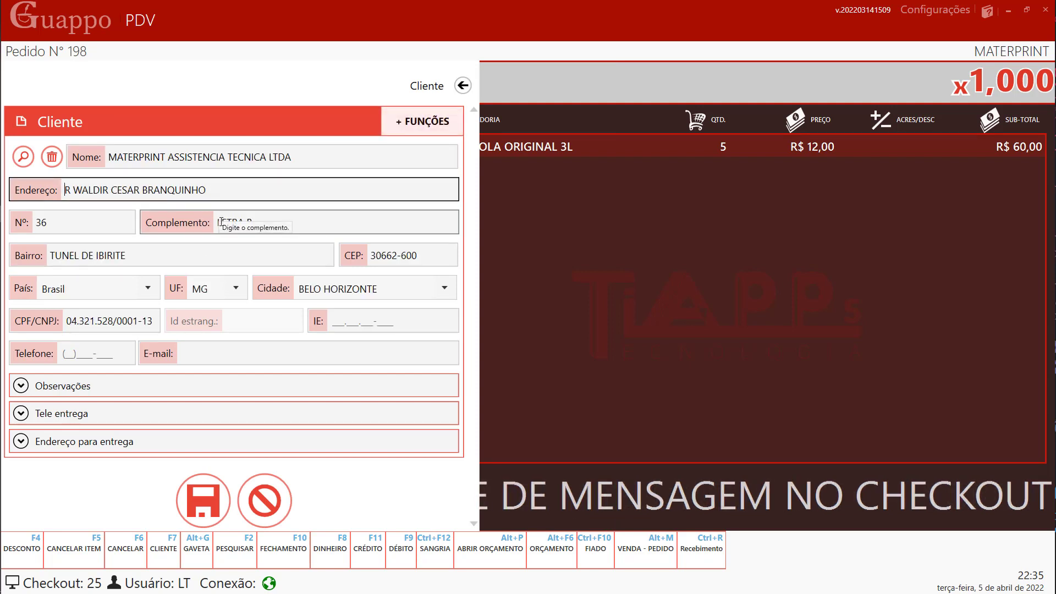
click(461, 86)
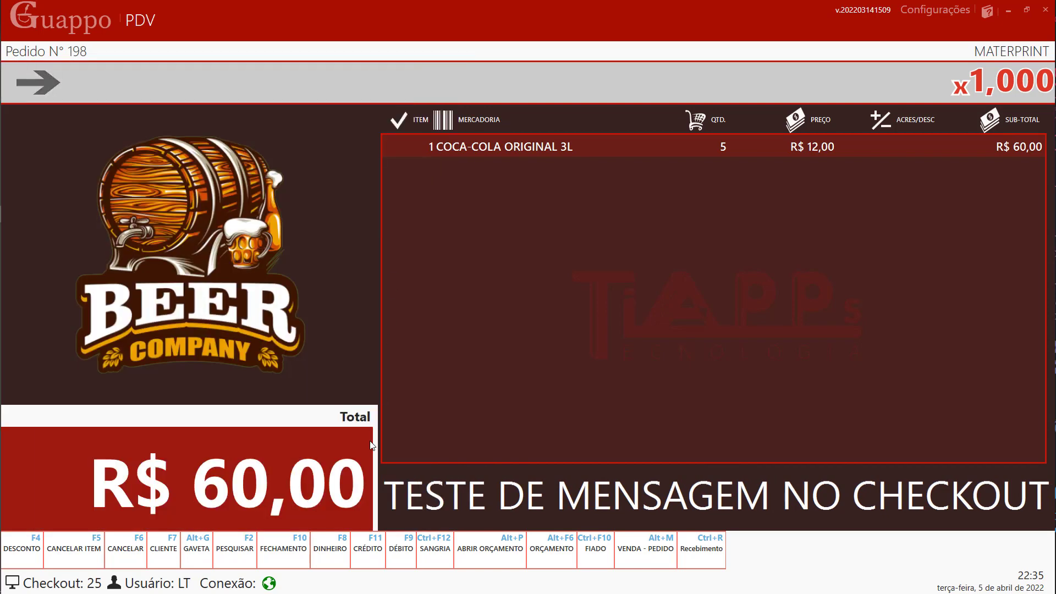
- Search customers by name 'mat' and select the MATERPRINT record
click(153, 566)
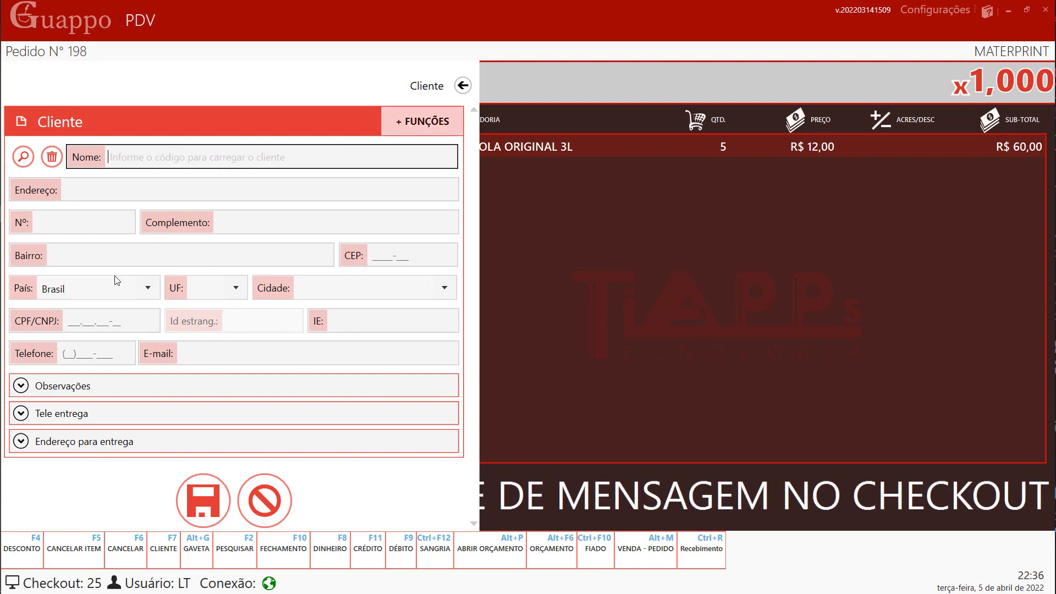
click(26, 160)
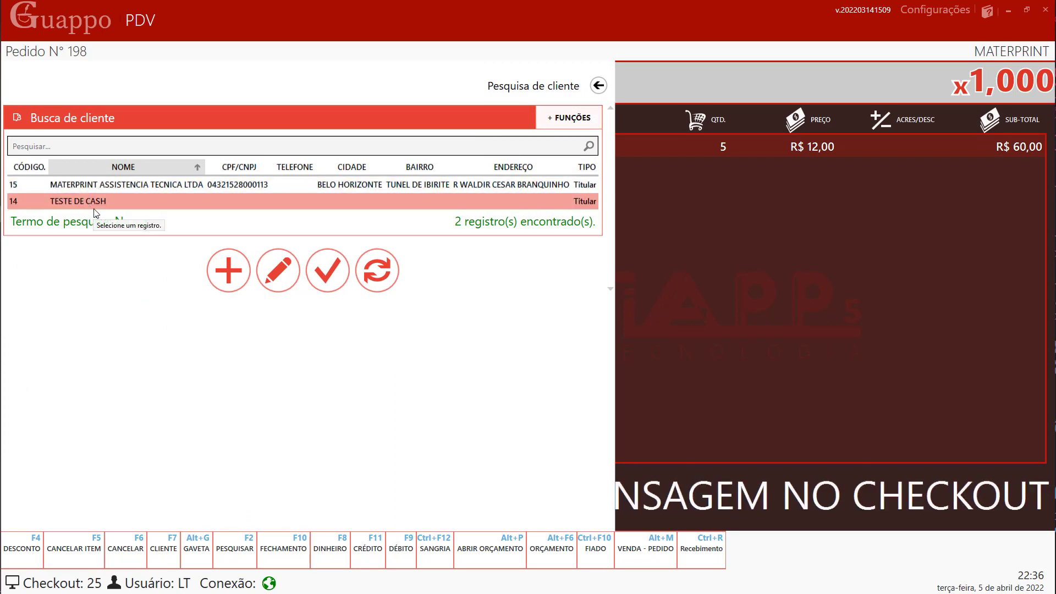
text(mater)
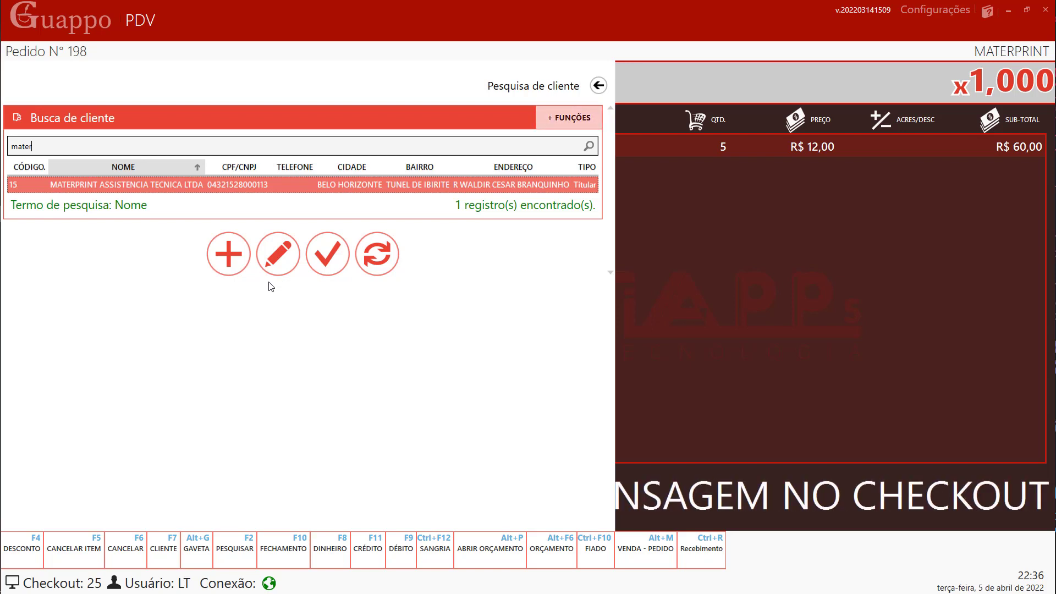
click(226, 254)
- Start a new customer registration and enter the customer's first name
click(229, 252)
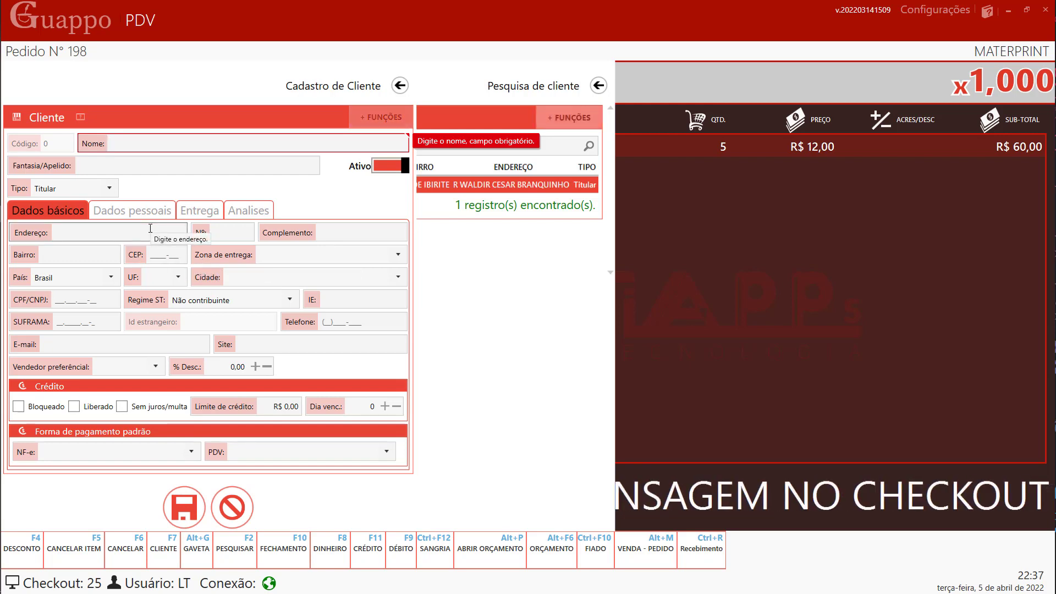
text(Ricardo)
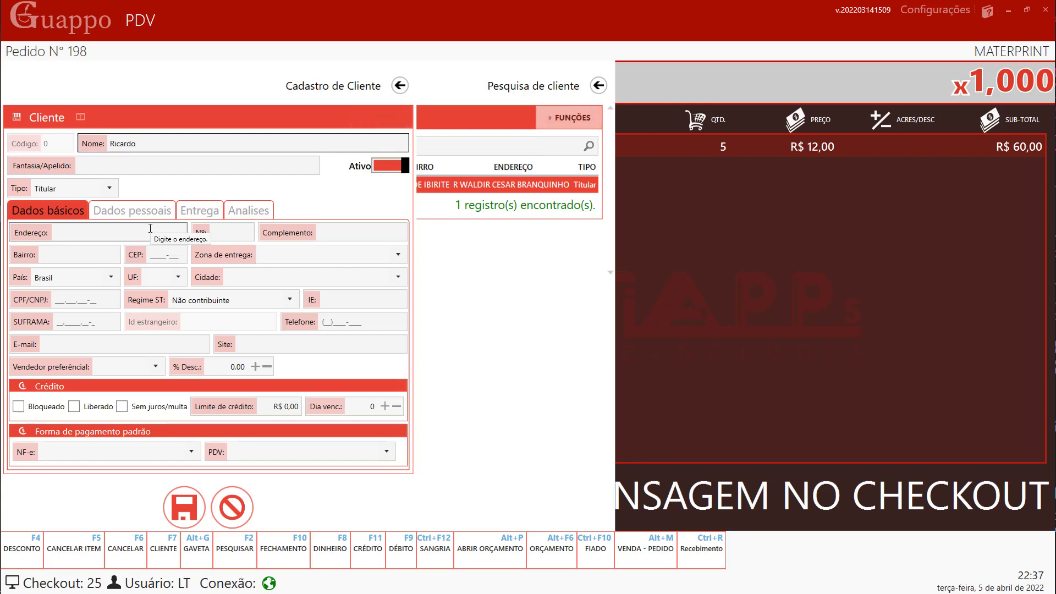
click(91, 301)
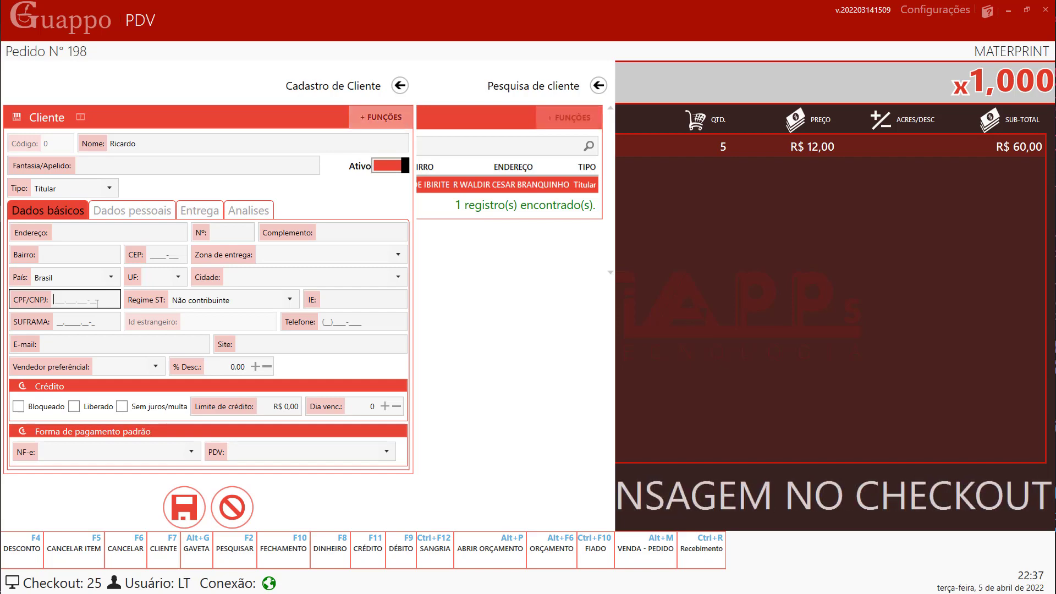
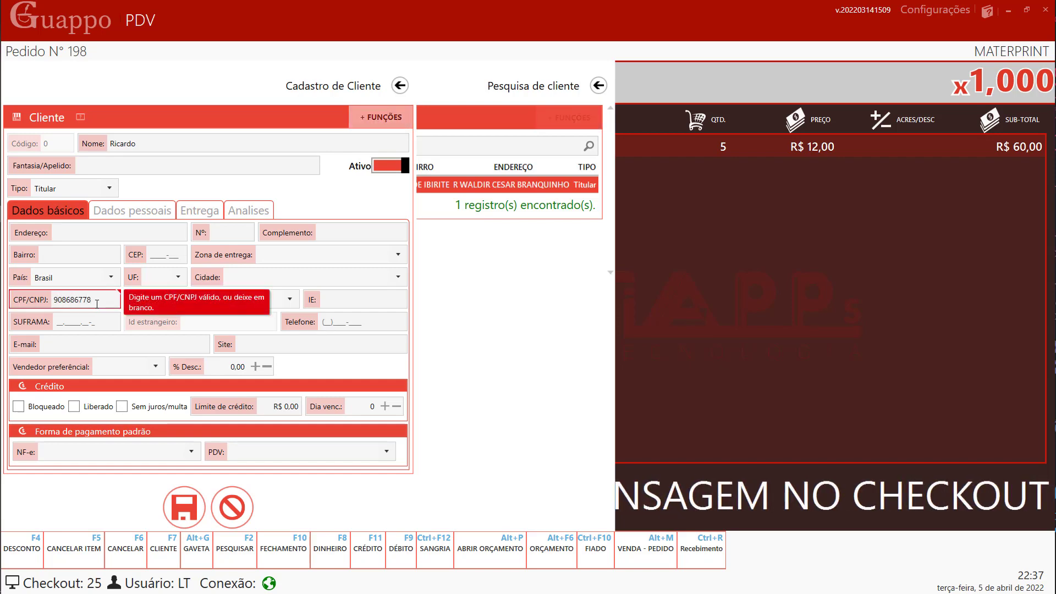
- Enter the customer's CPF, dismissing the feature-not-permitted warning
key(Return)
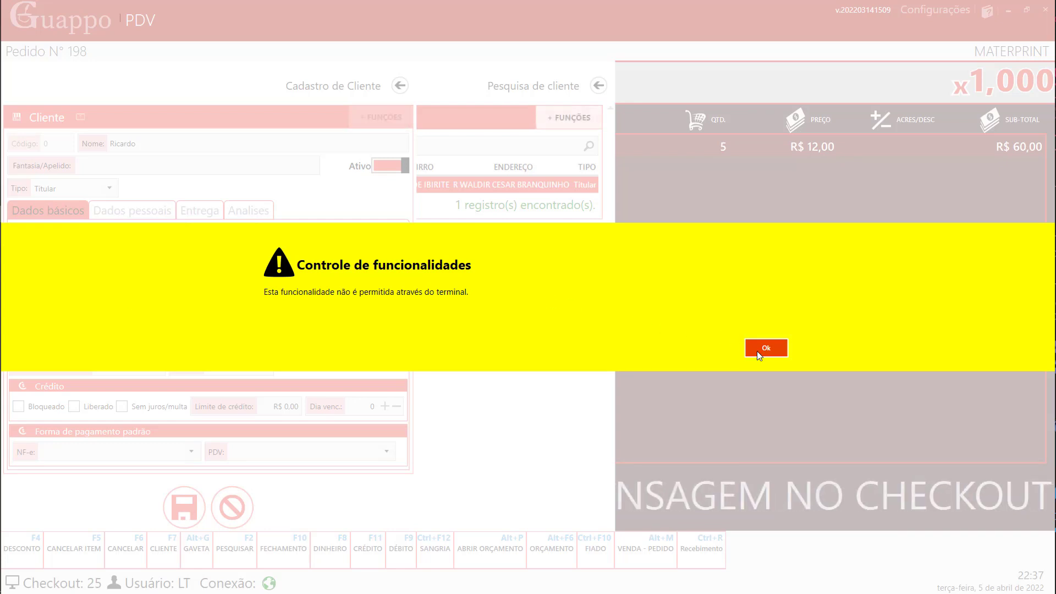
click(757, 351)
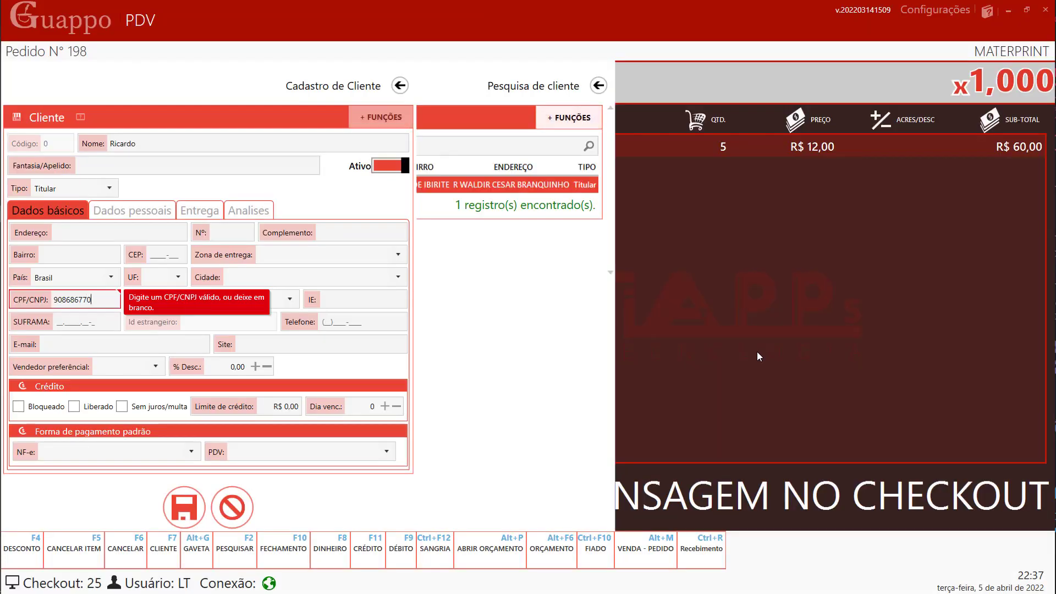
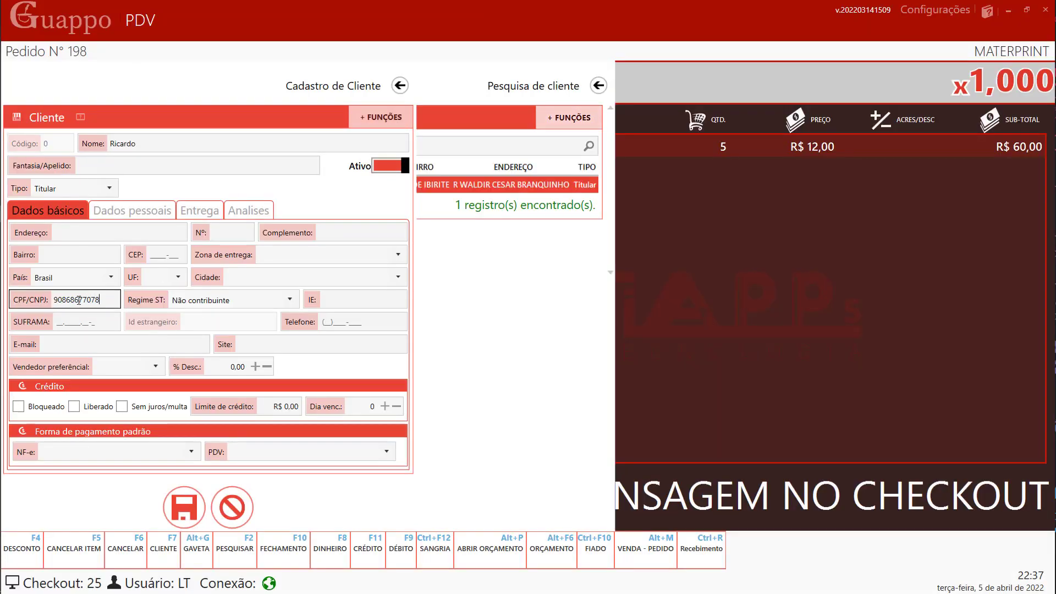
- Fill in the customer's street, number, complement, neighbourhood and postal code
click(84, 236)
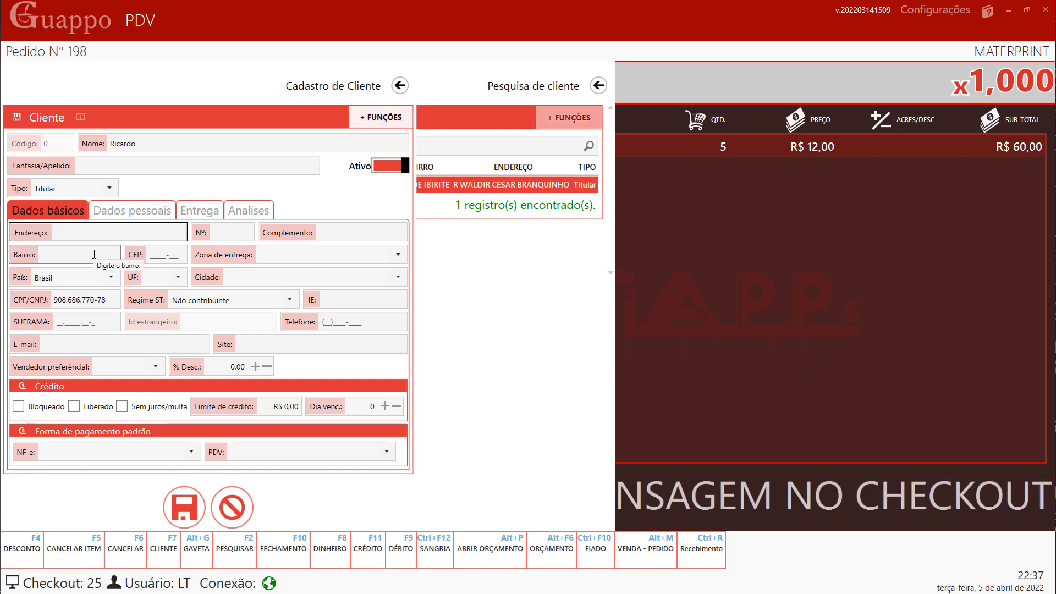
text(rua )
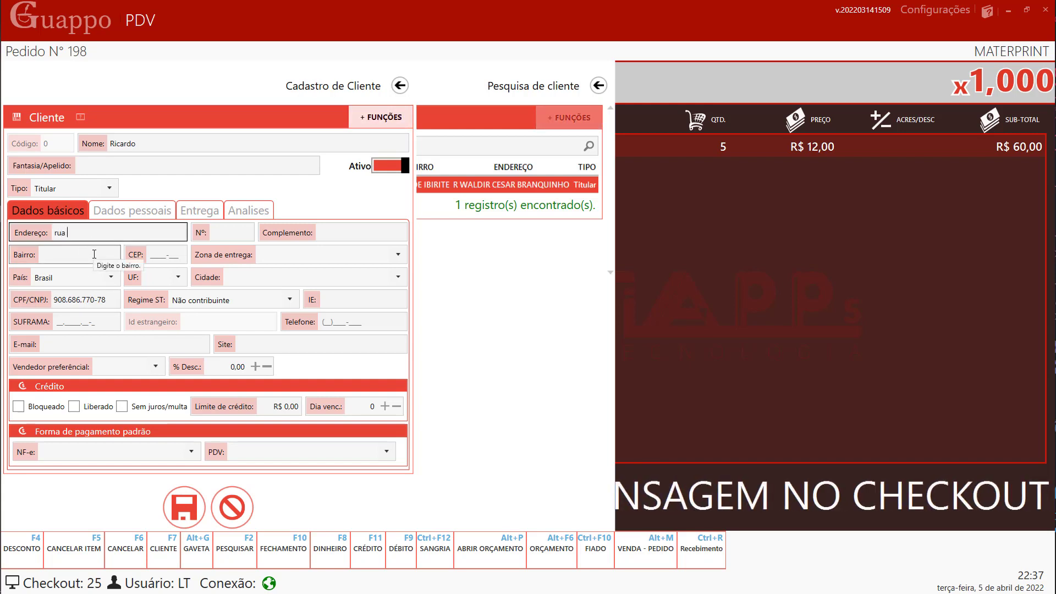
text(x)
key(Tab)
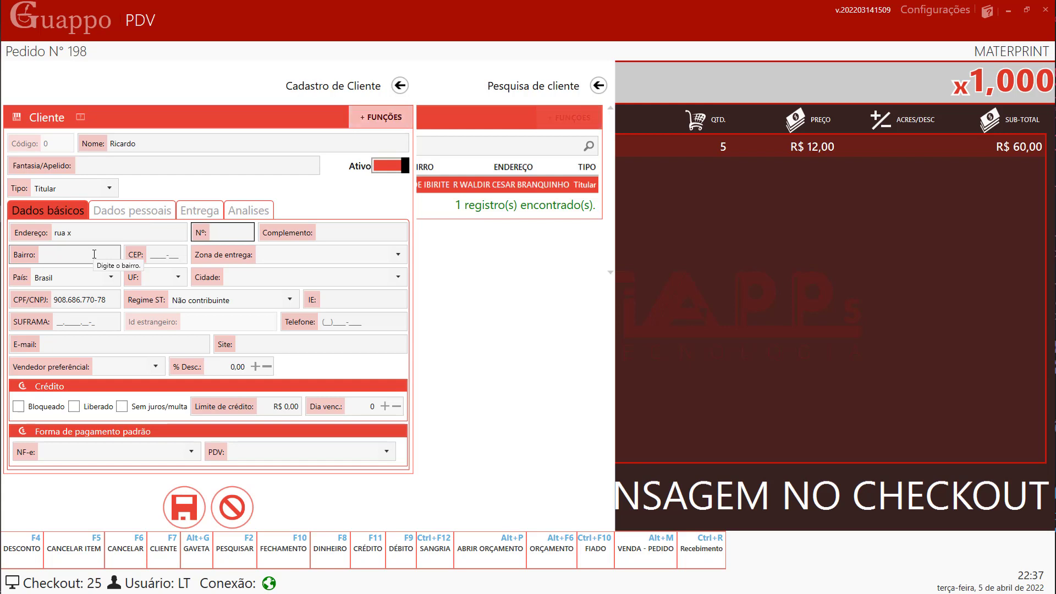
text(33)
key(Tab)
text(b)
key(Tab)
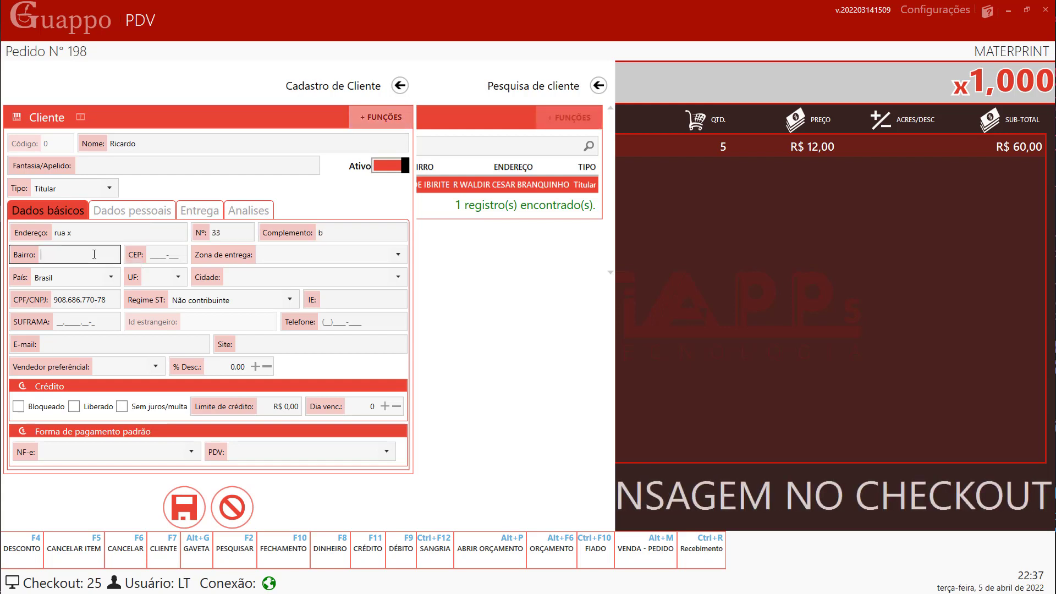
text(bar)
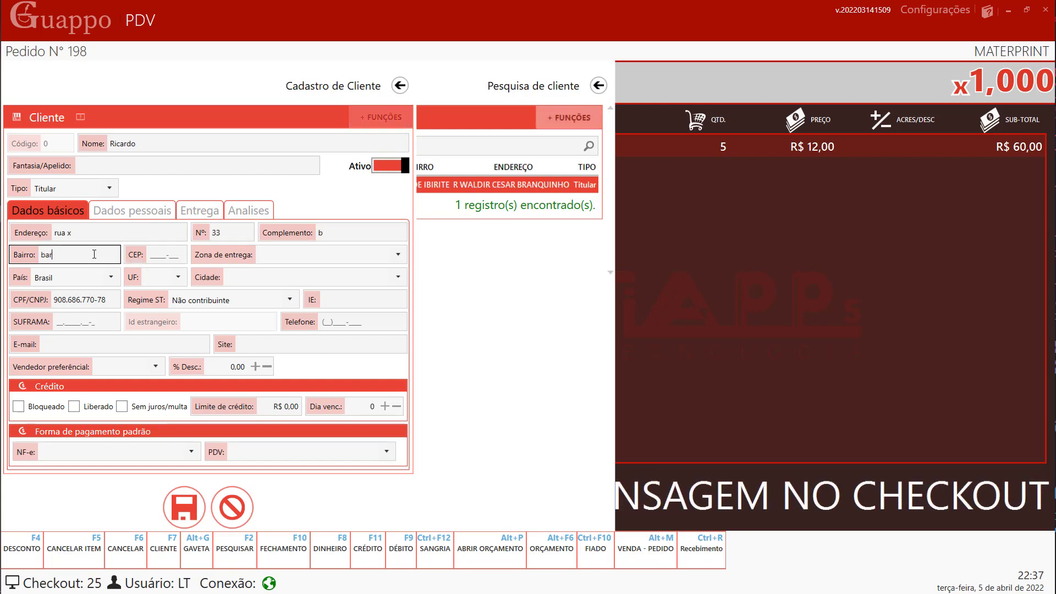
text(reiro)
key(Tab)
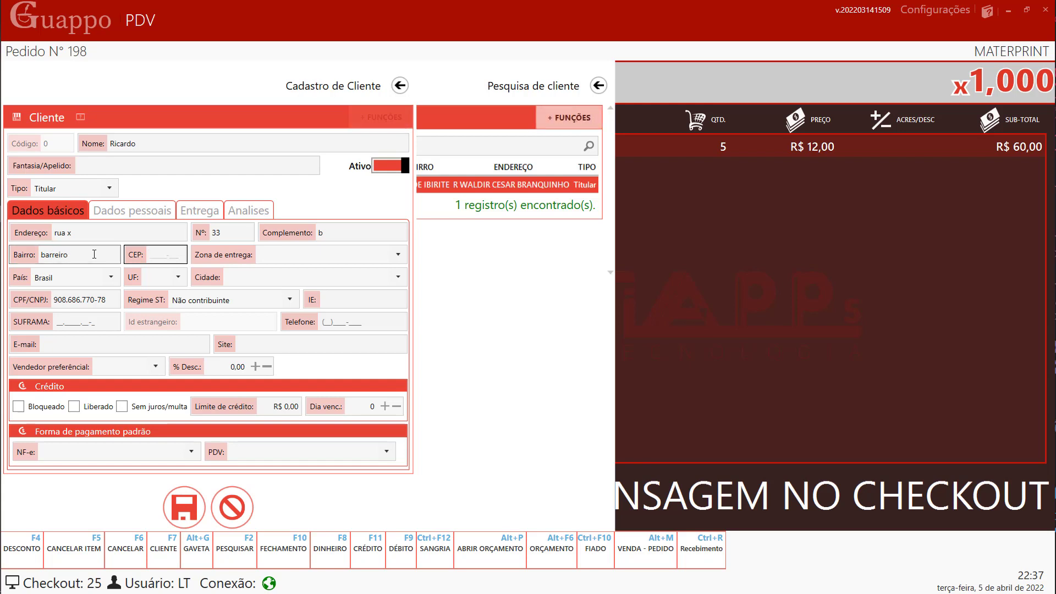
text(30)
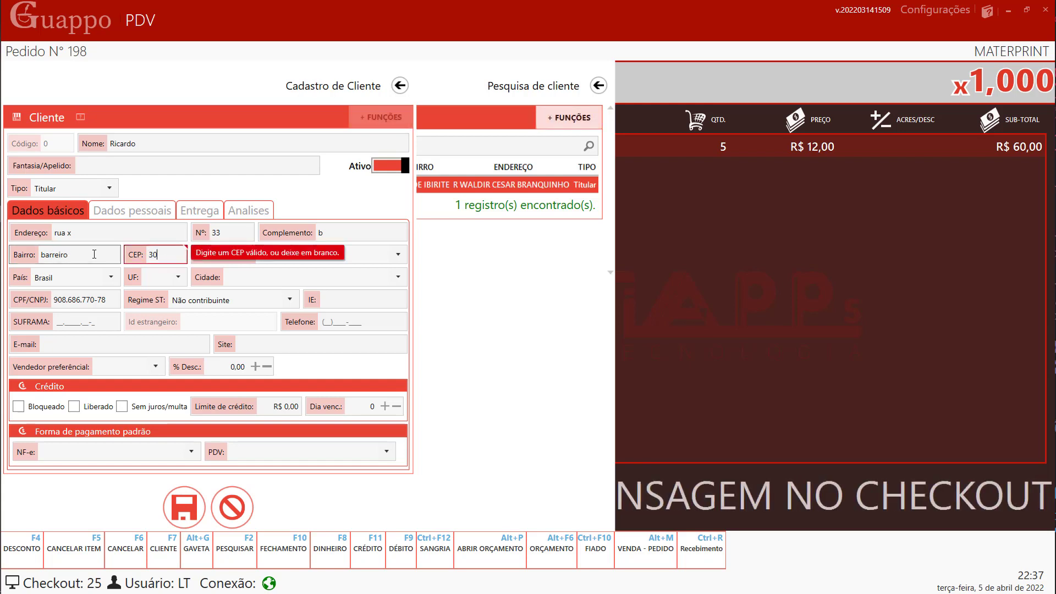
text(000-00000000)
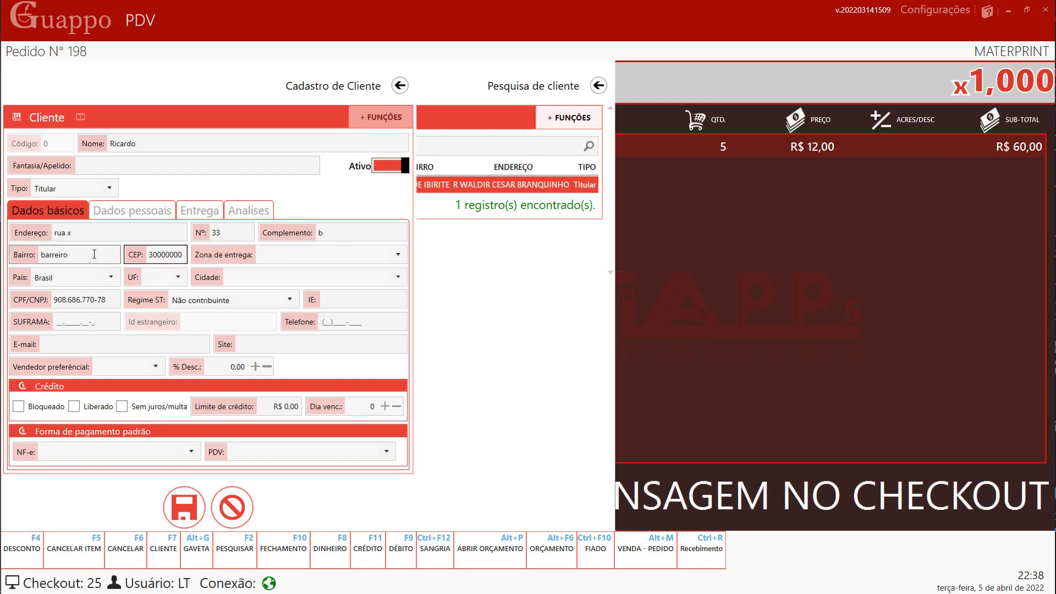
key(Tab)
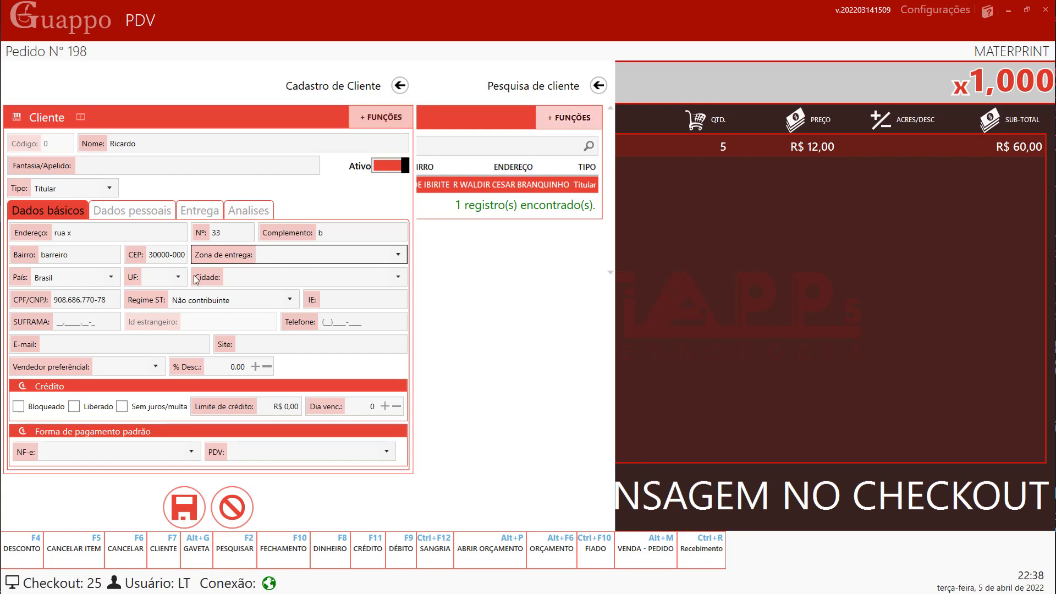
- Leave the delivery zone empty, set state MG, city BELO HORIZONTE, and enter the customer's phone
click(397, 256)
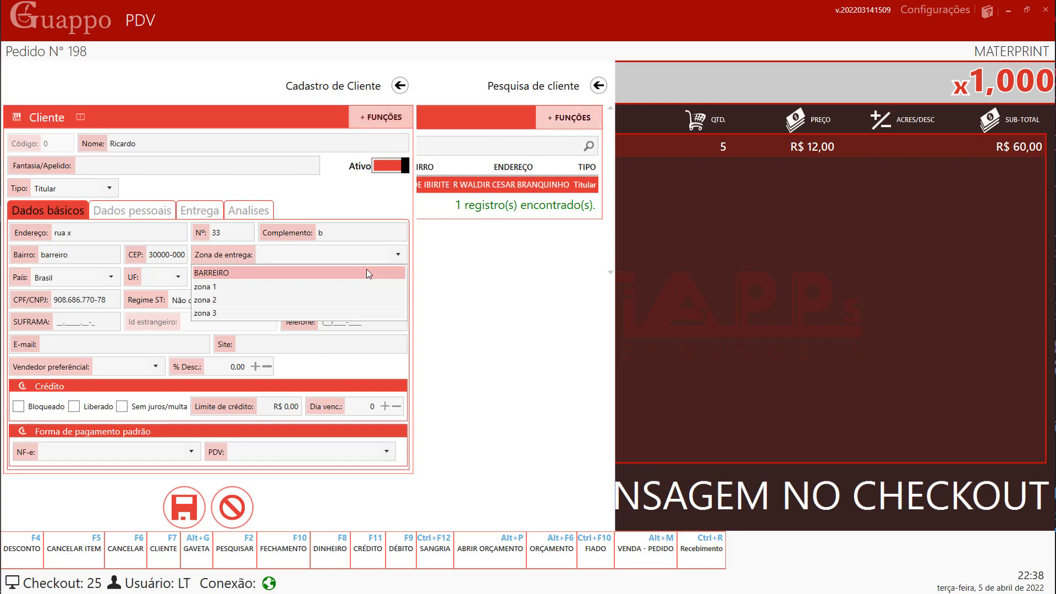
click(392, 257)
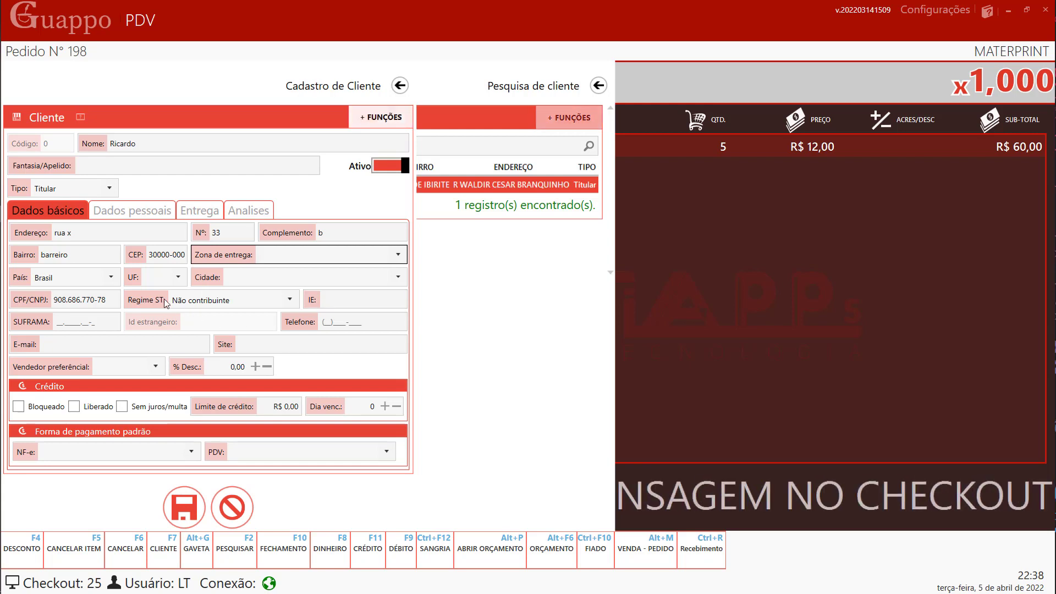
click(183, 279)
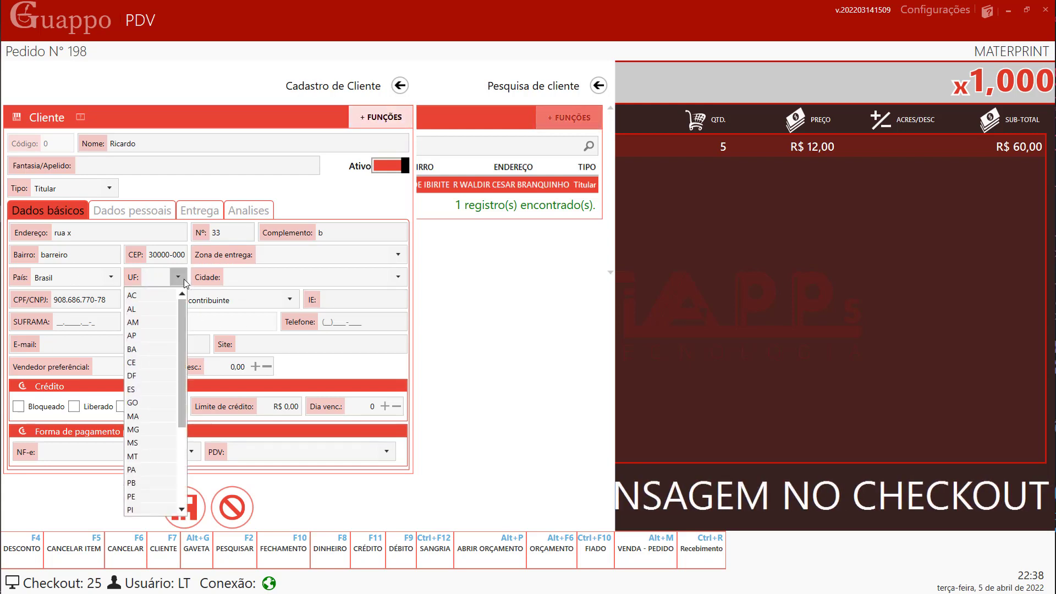
text(MG)
key(Tab)
text(BELO HORIZONTE)
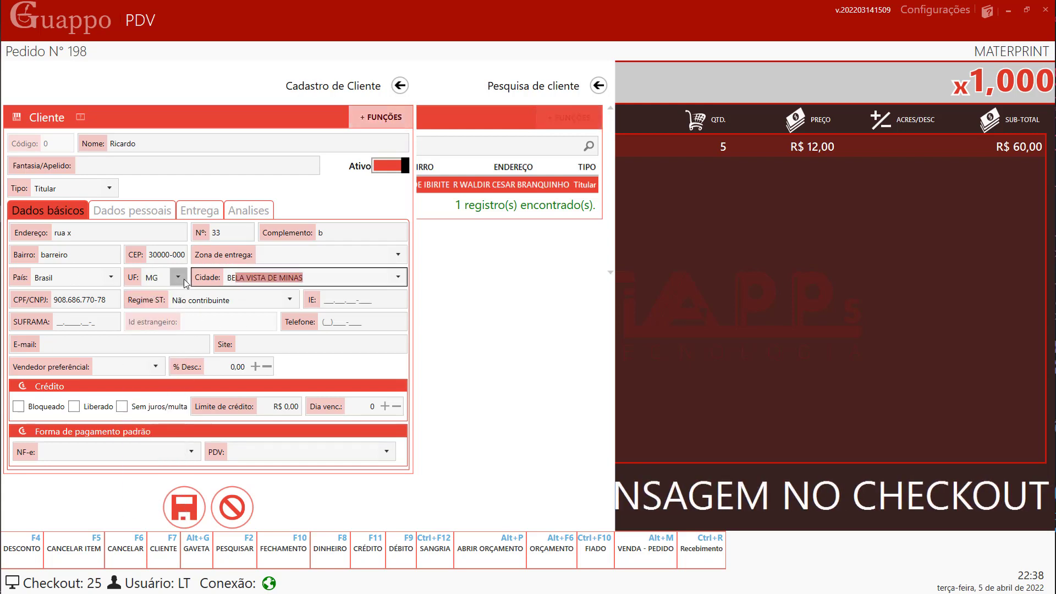
key(Tab)
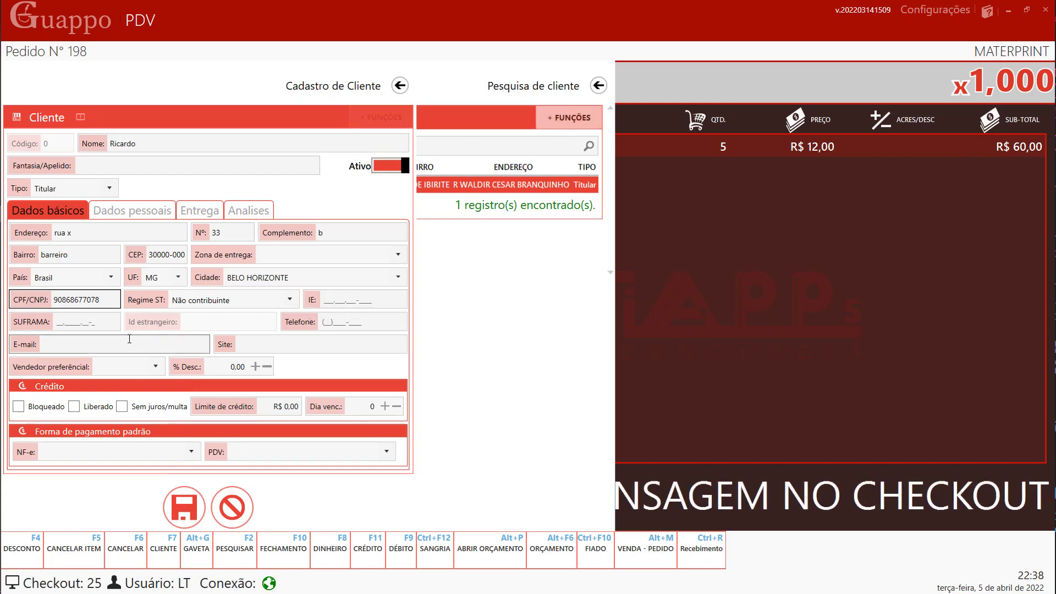
click(323, 322)
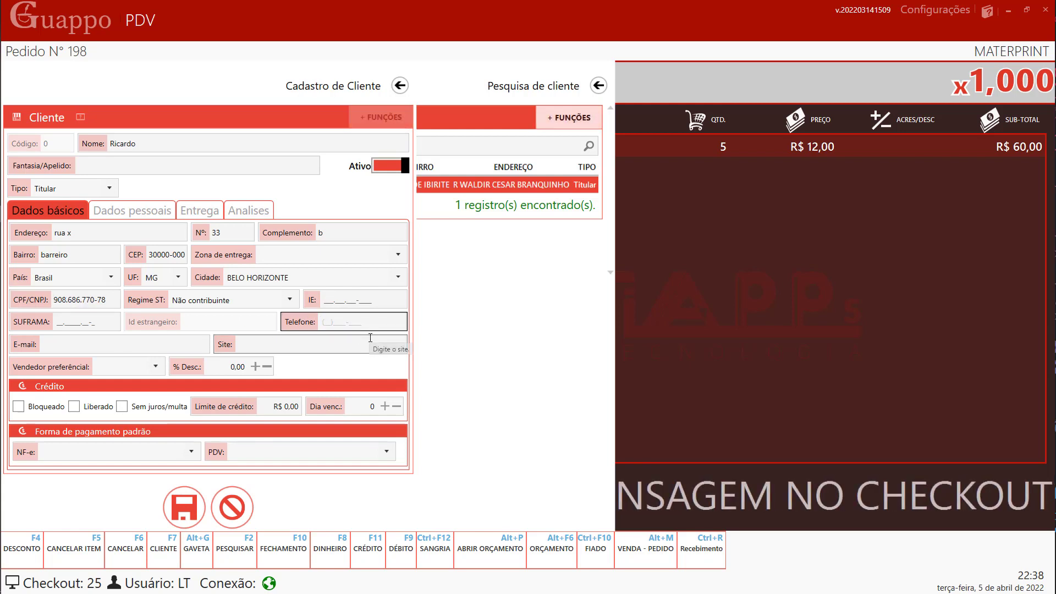
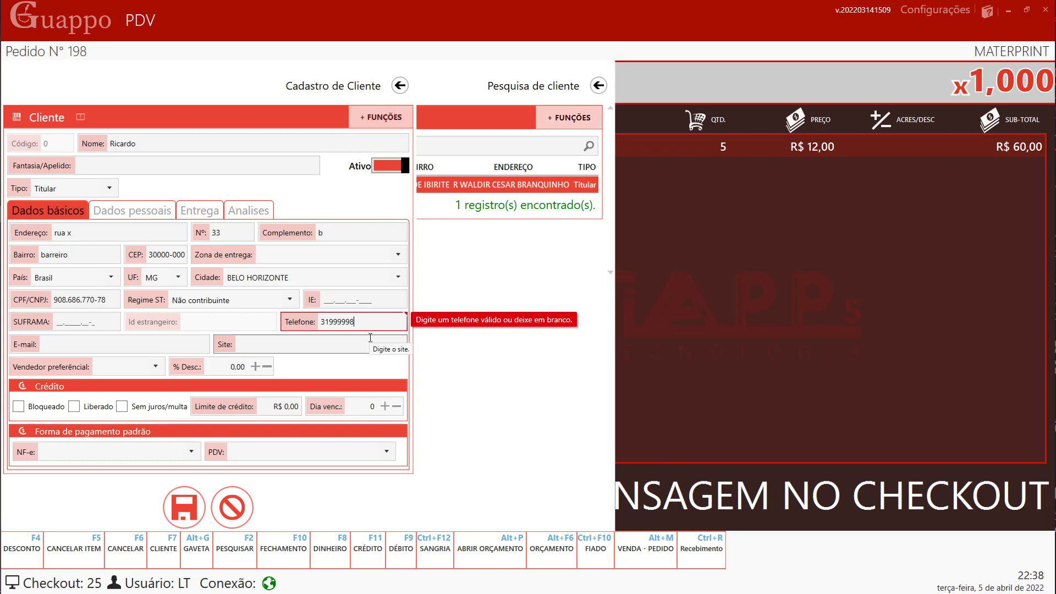
click(340, 342)
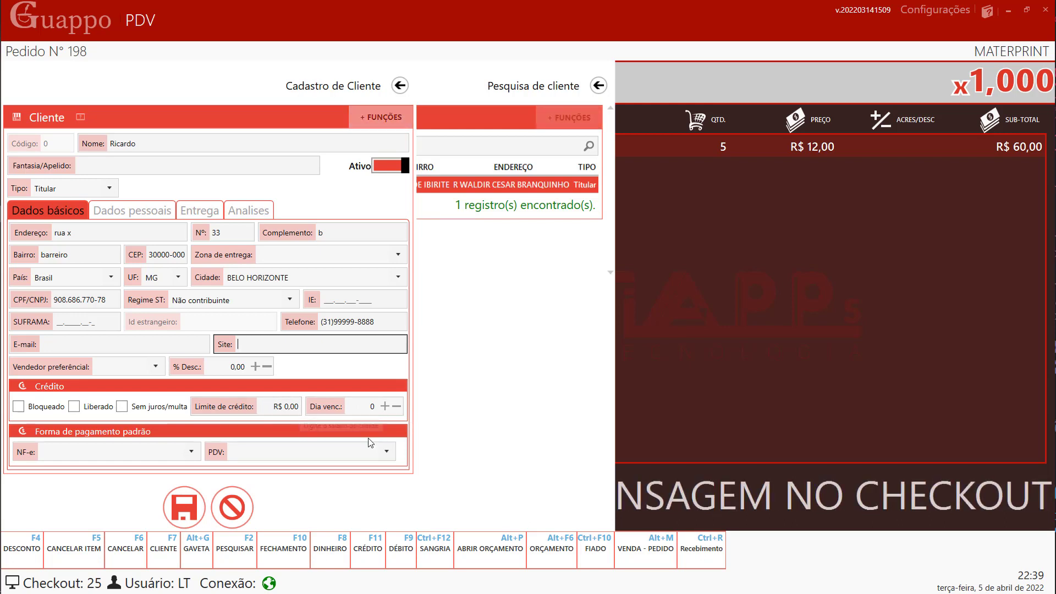
- Set the credit limit to R$ 120,00, leave Sem juros/multa off, and tick Liberado
click(268, 408)
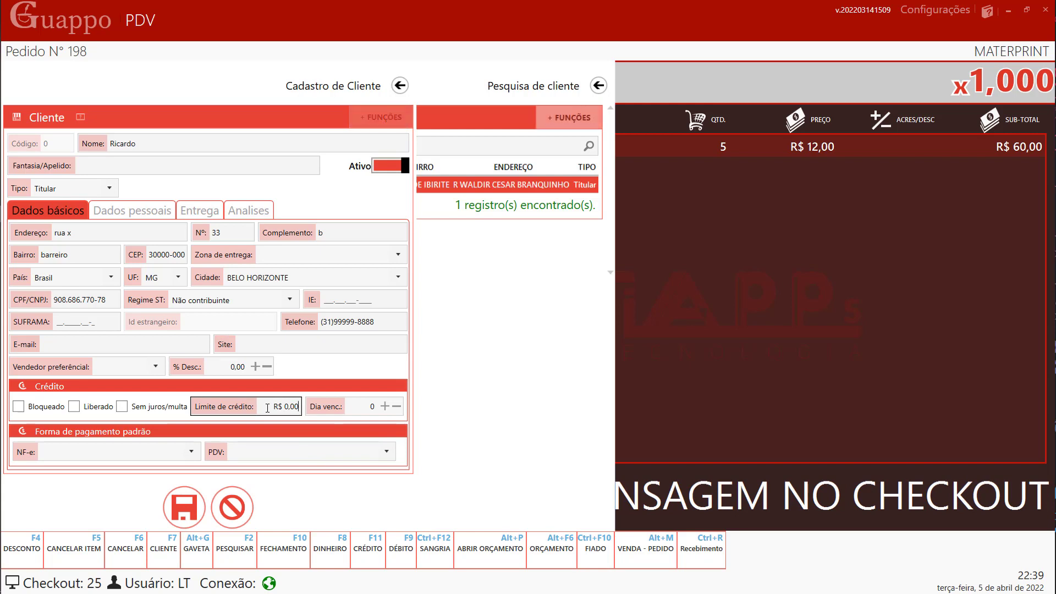
text(12000)
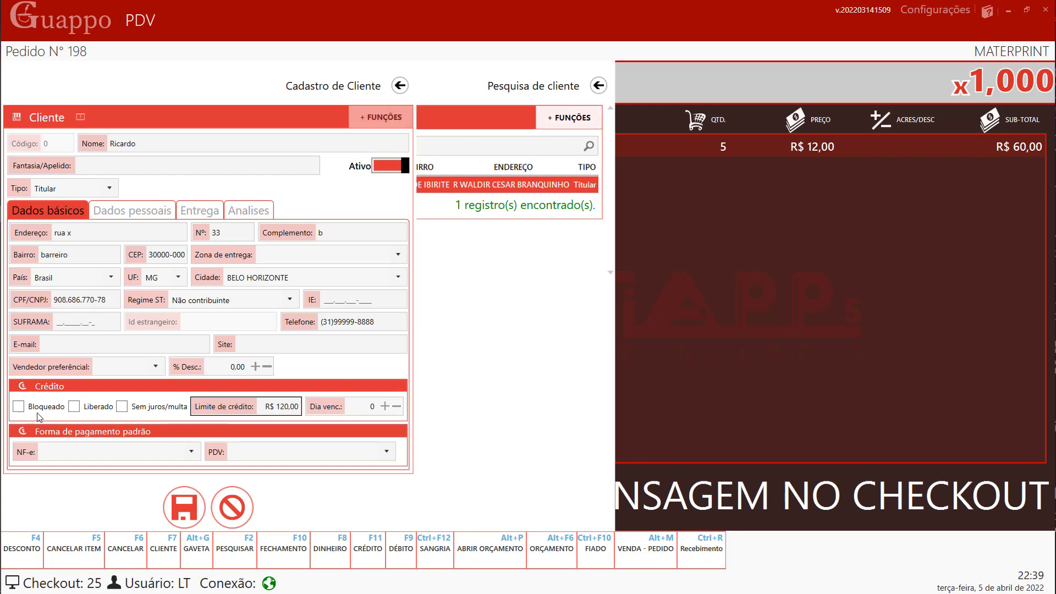
click(146, 408)
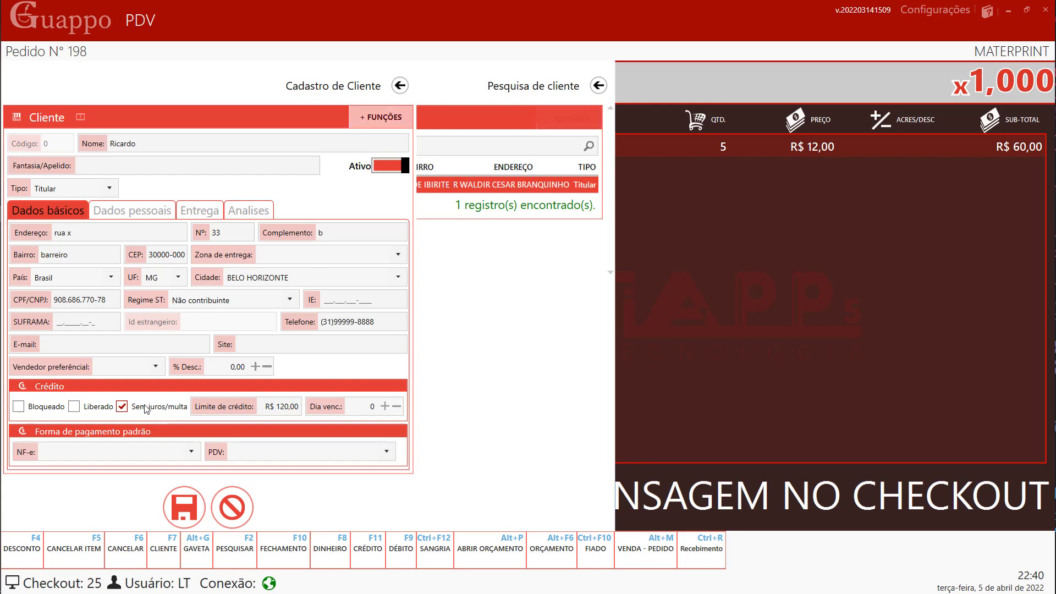
click(147, 409)
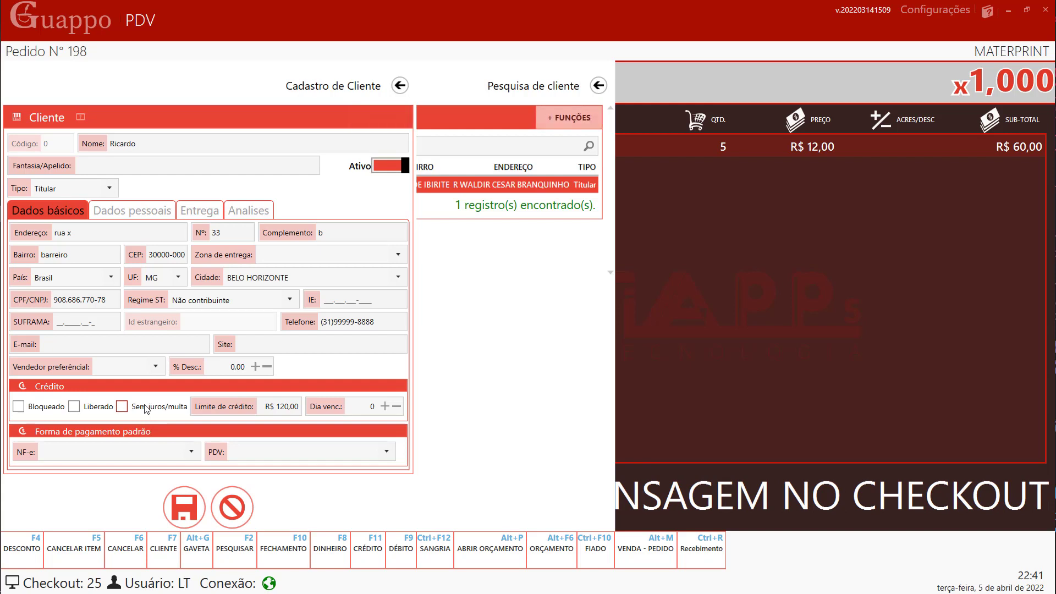
click(111, 409)
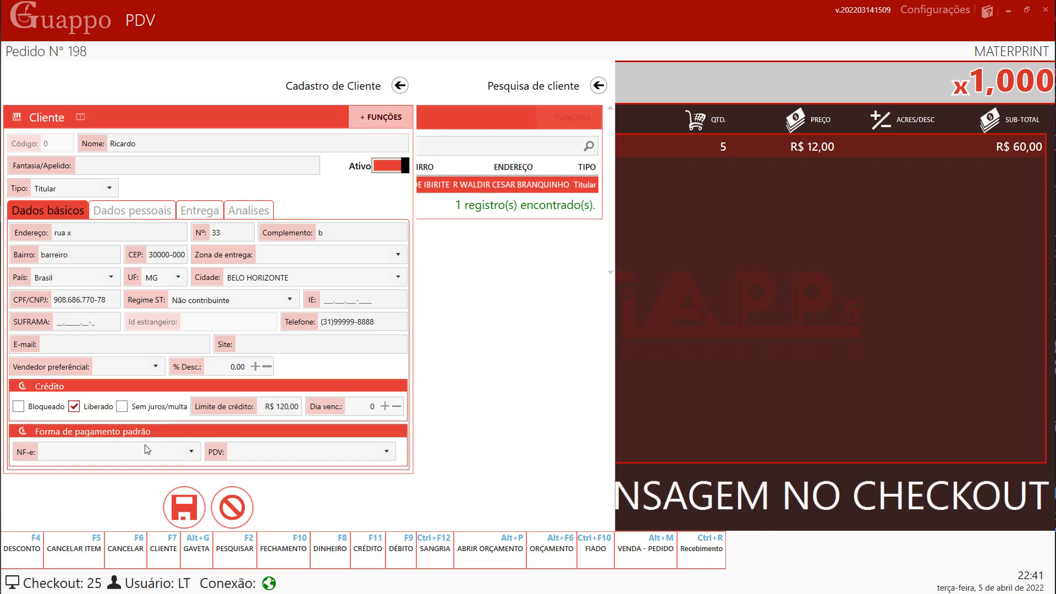
- Save the new customer as record 16 and attach them to order 198
click(184, 501)
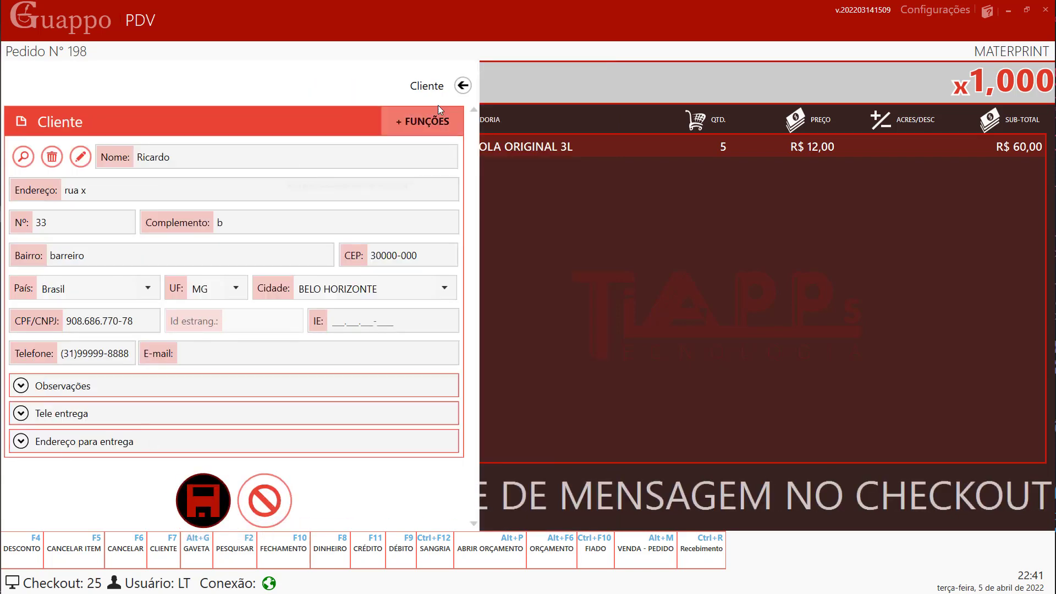
click(462, 85)
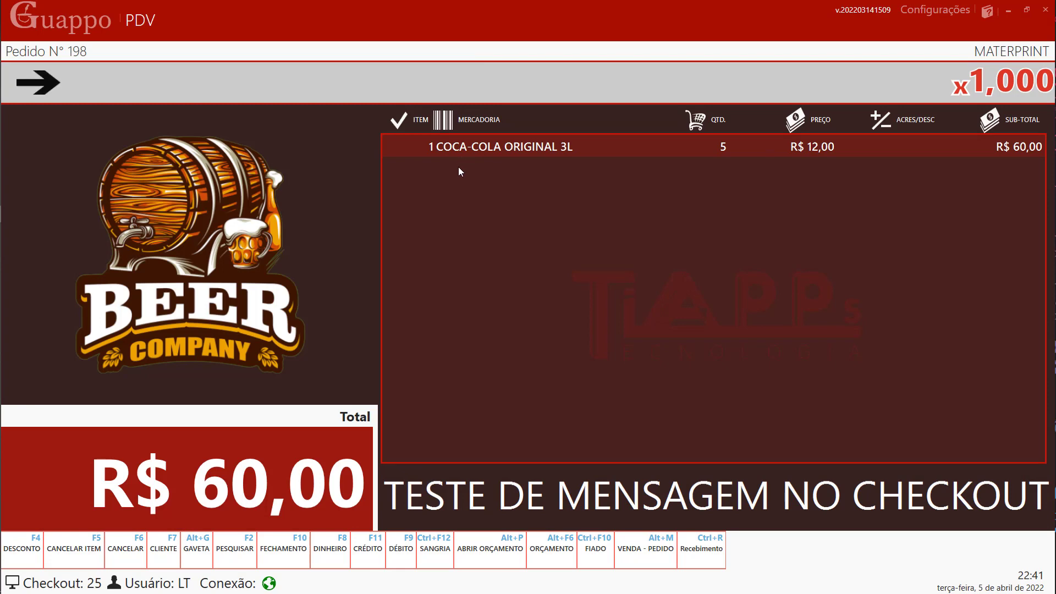
key(F7)
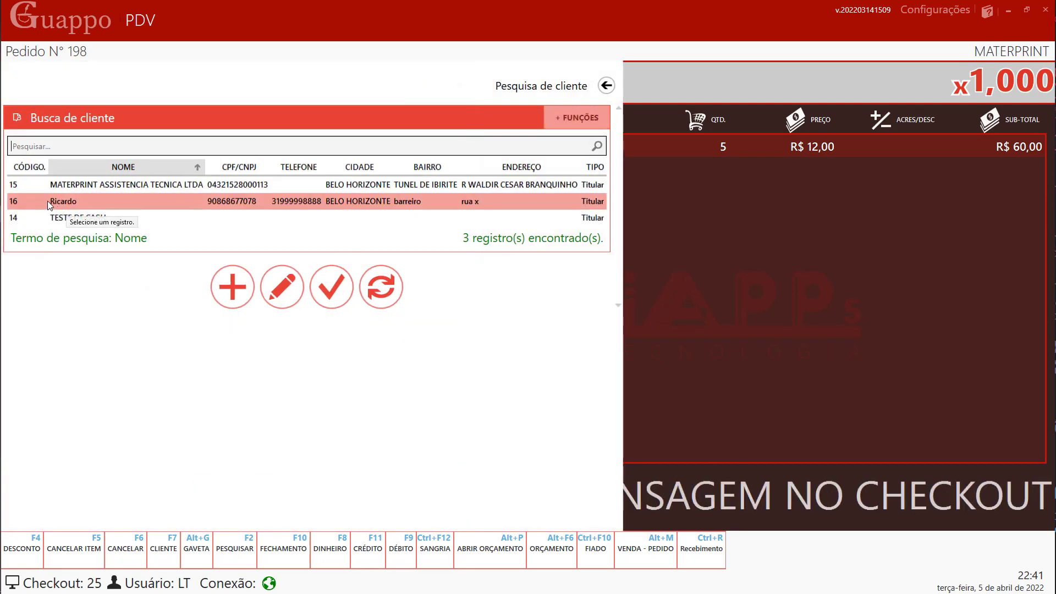
click(48, 201)
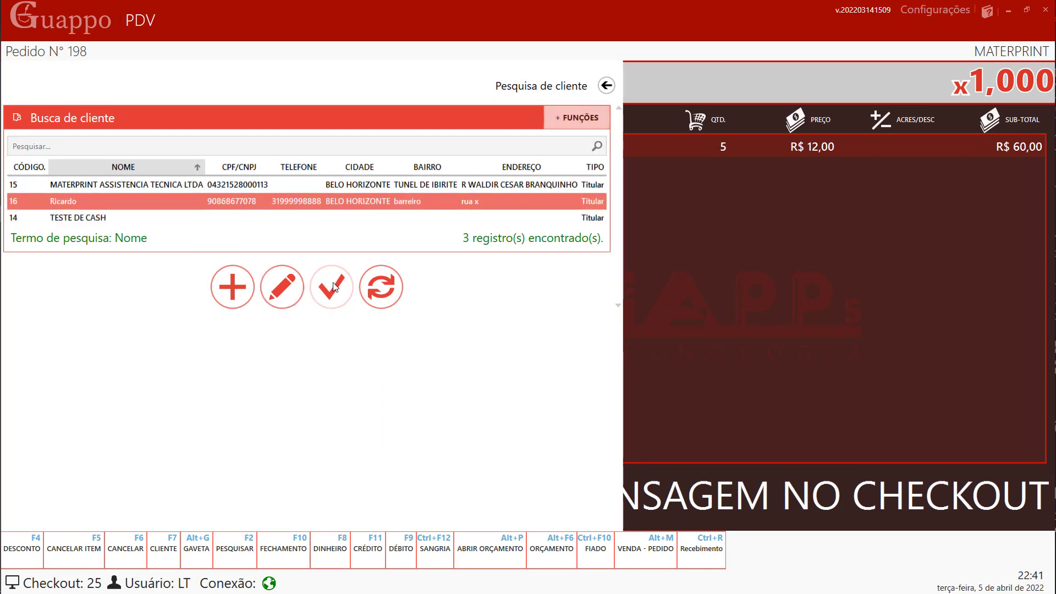
double_click(152, 203)
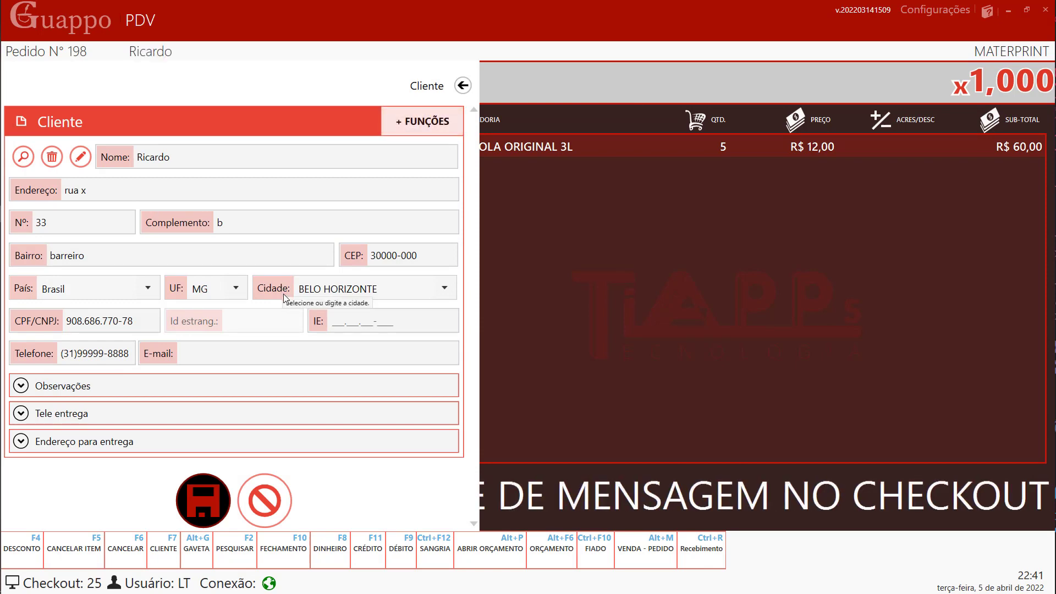
key(Return)
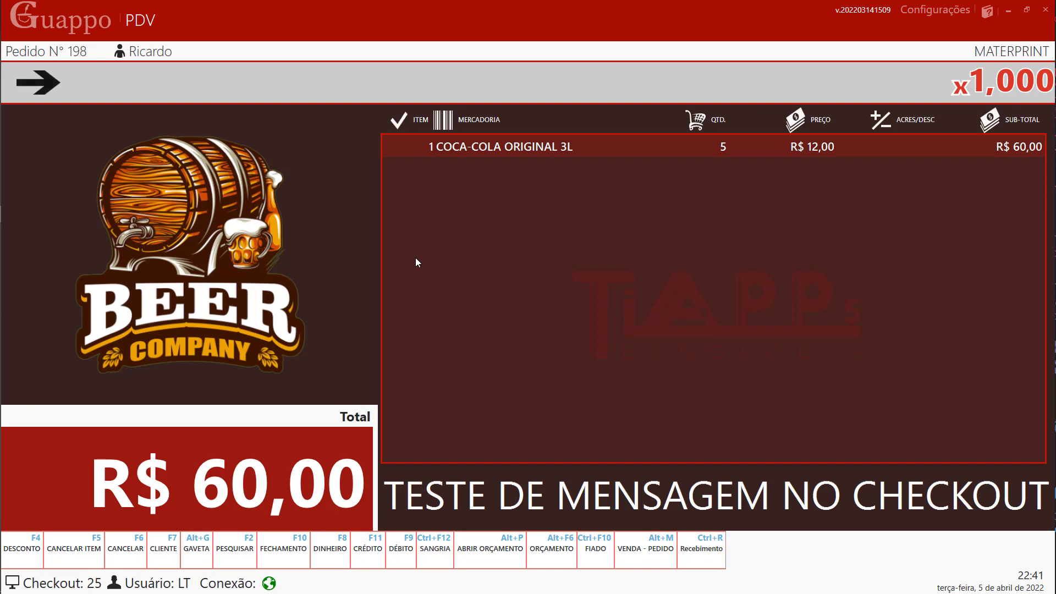
- Switch order 198 to sale mode, then try débito, crédito and R$ 100,00 cash payments, cancelling each
key(alt+m)
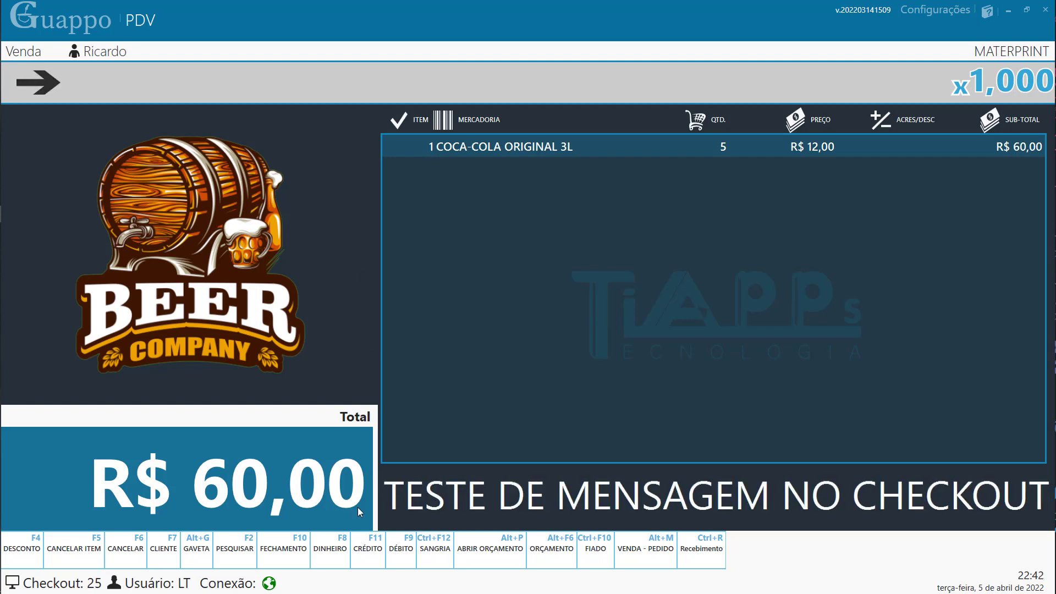
click(394, 551)
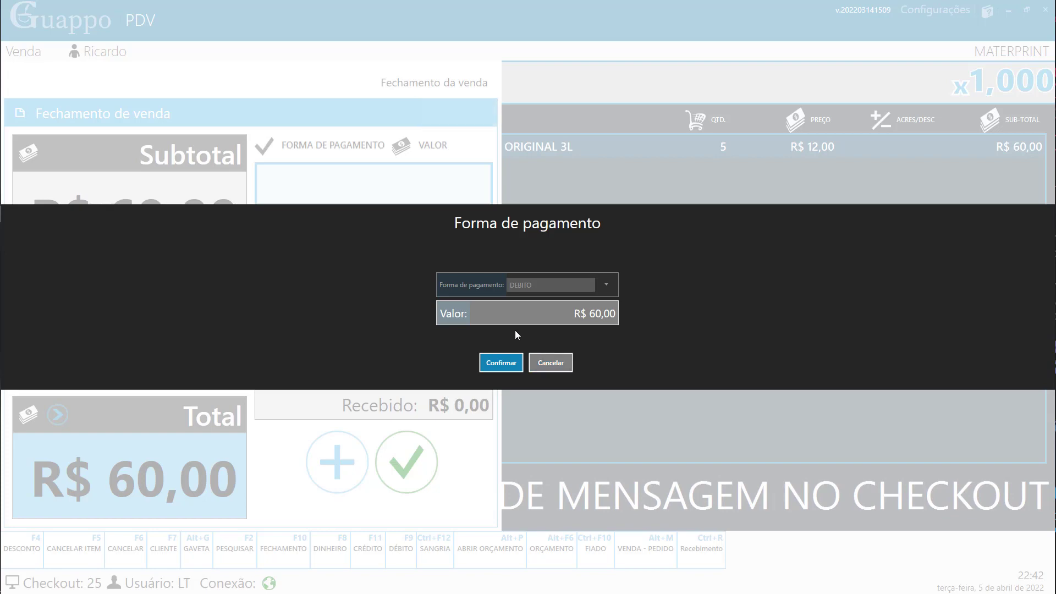
click(542, 363)
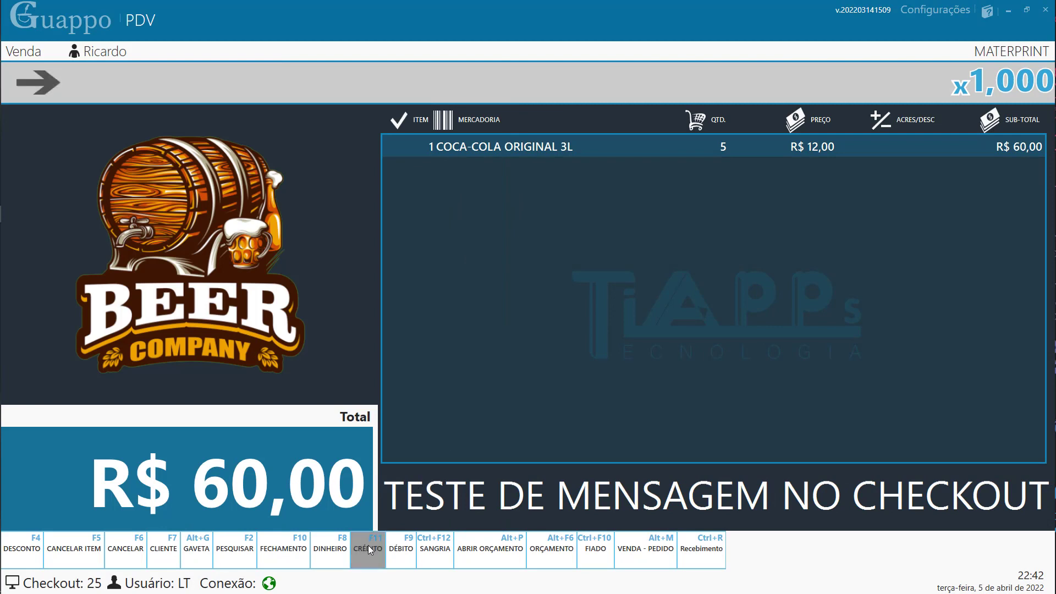
click(368, 546)
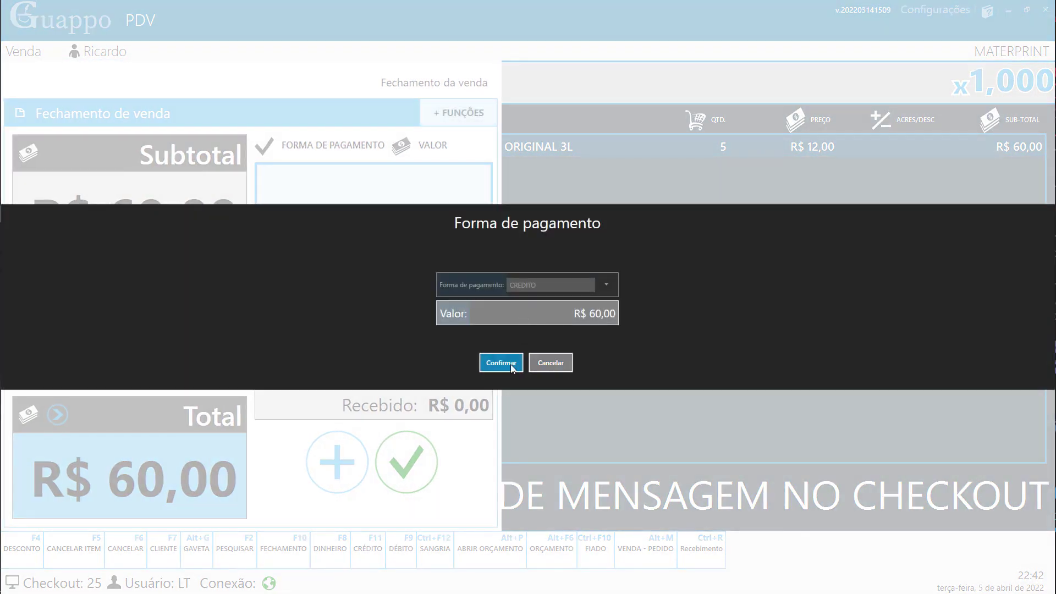
click(553, 365)
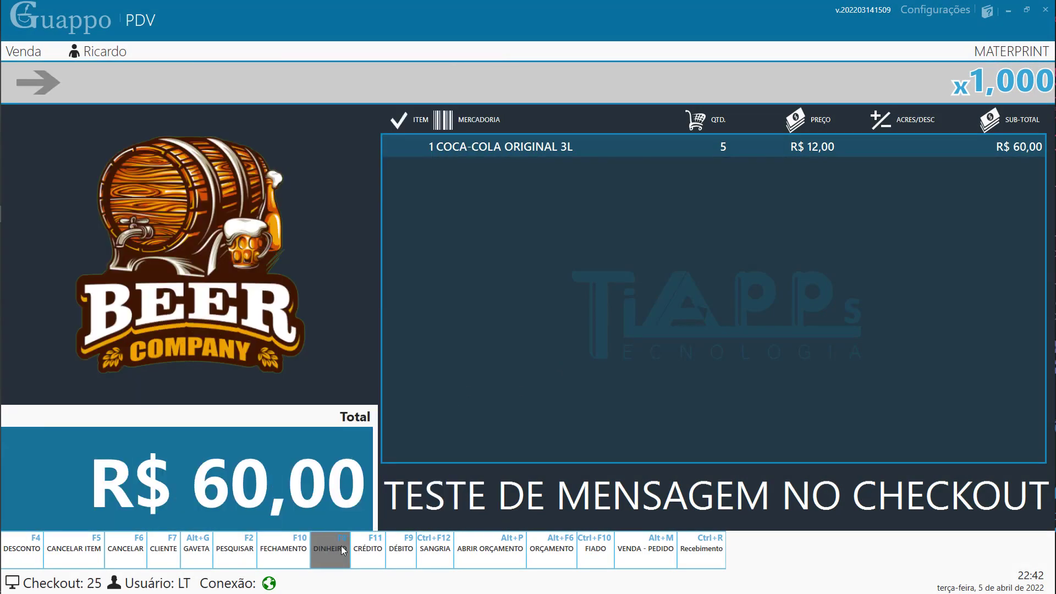
click(341, 545)
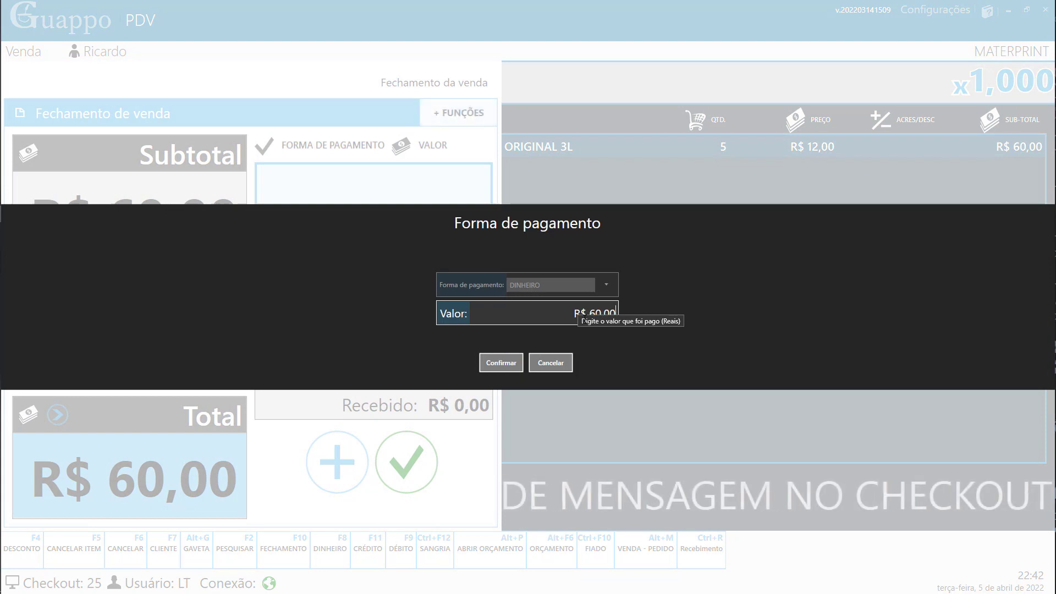
text(10000)
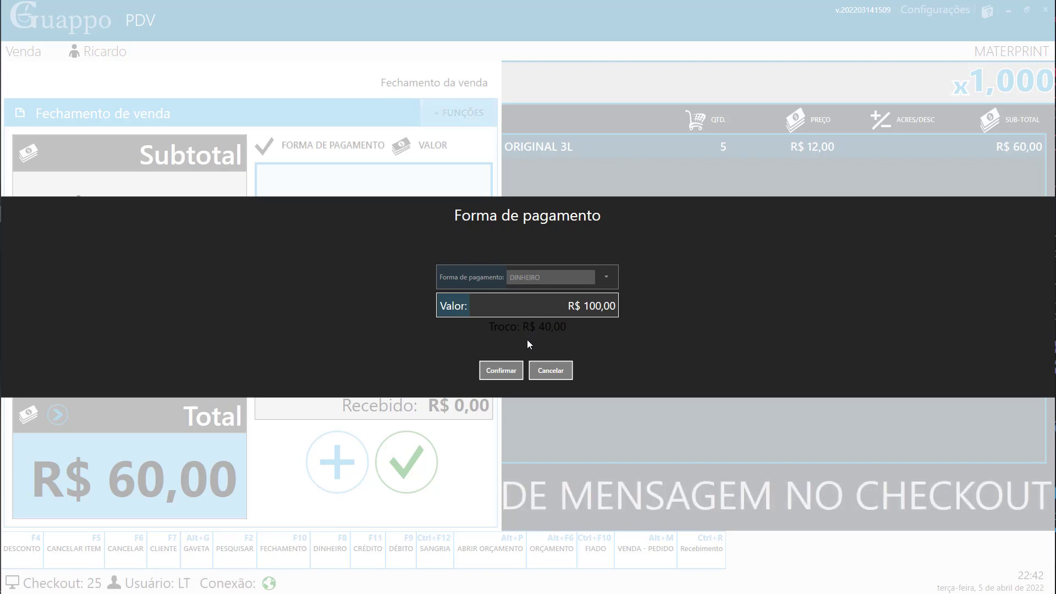
click(542, 369)
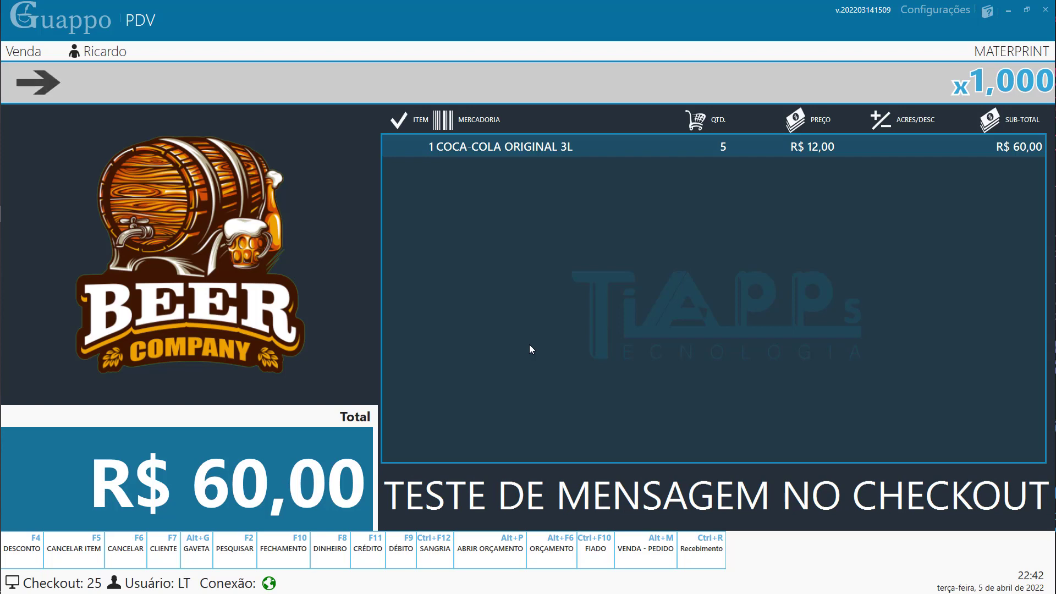
- Open sale closing and add a R$ 50,00 PIX payment
key(F10)
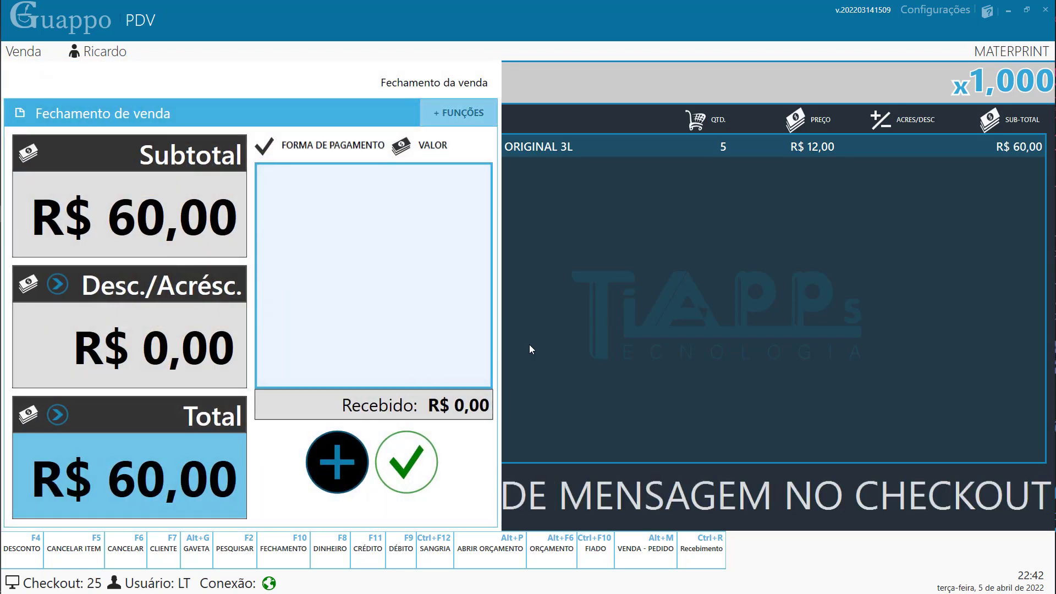
key(Return)
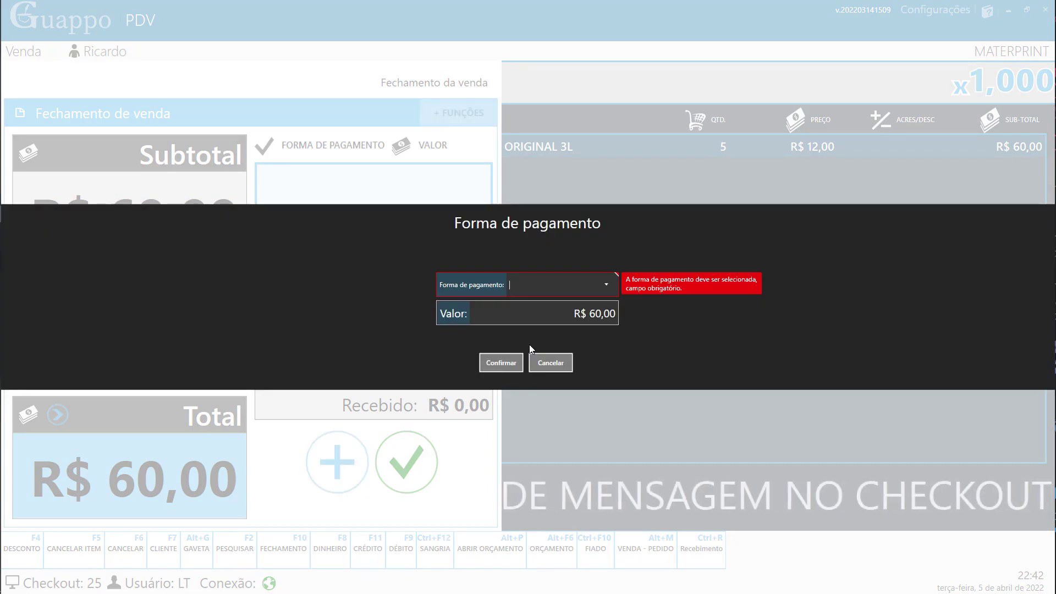
click(605, 298)
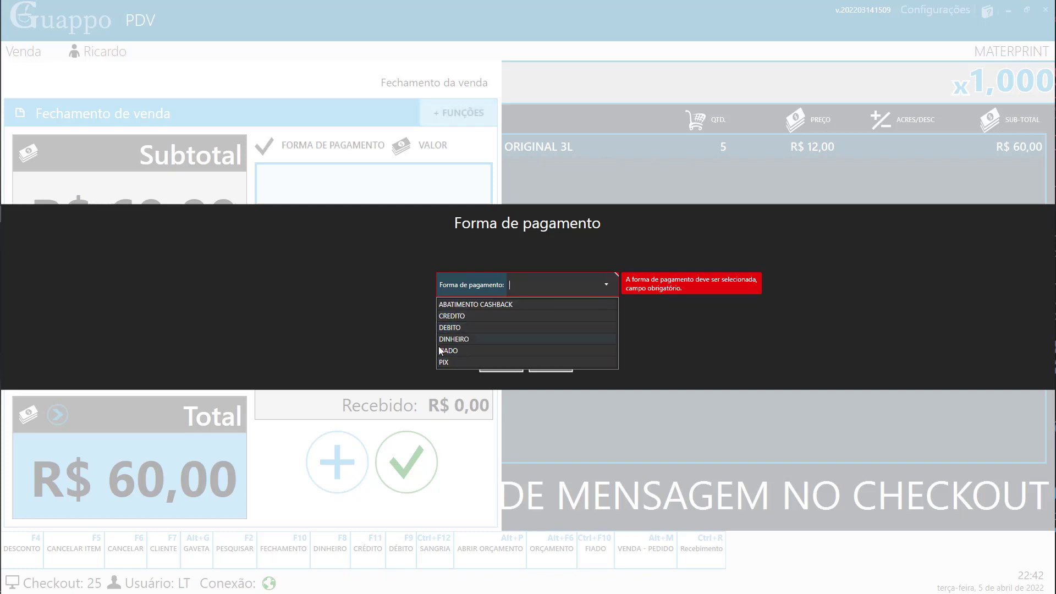
click(444, 363)
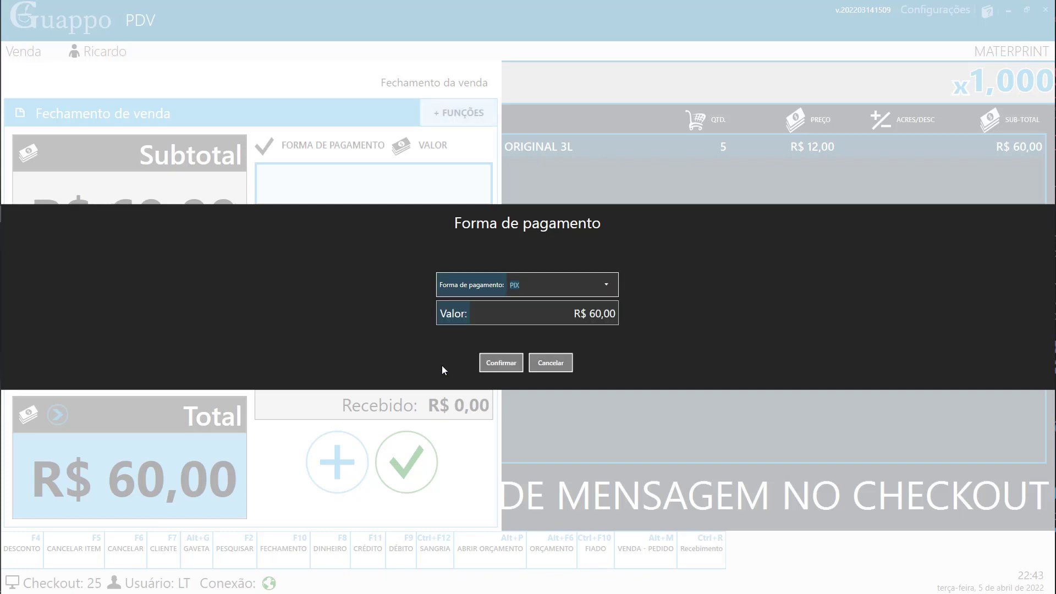
key(Escape)
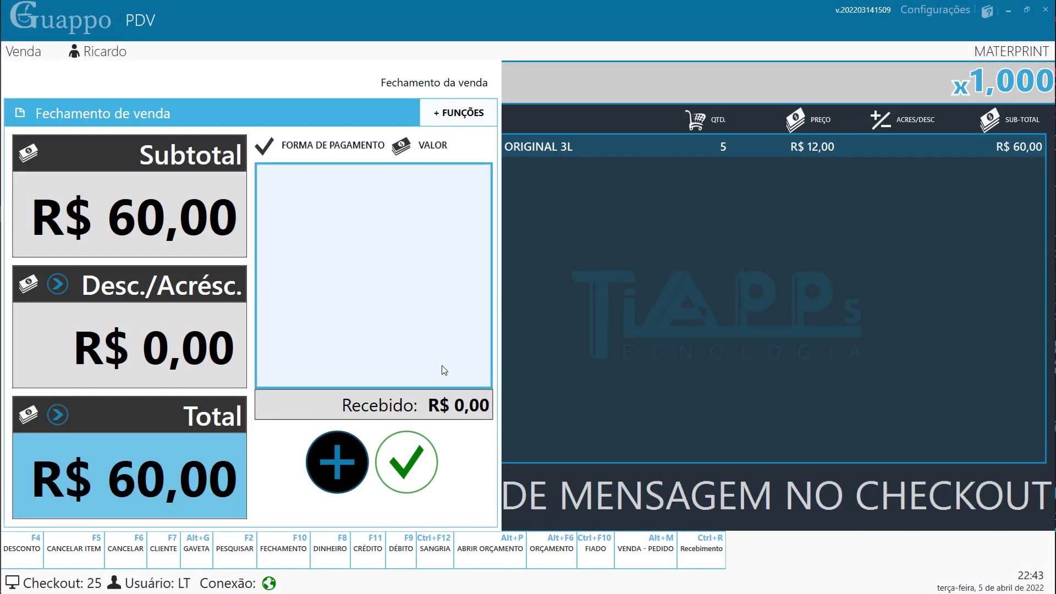
key(Return)
key(Down)
key(Down)
key(Down)
key(Down)
key(Down)
key(Down)
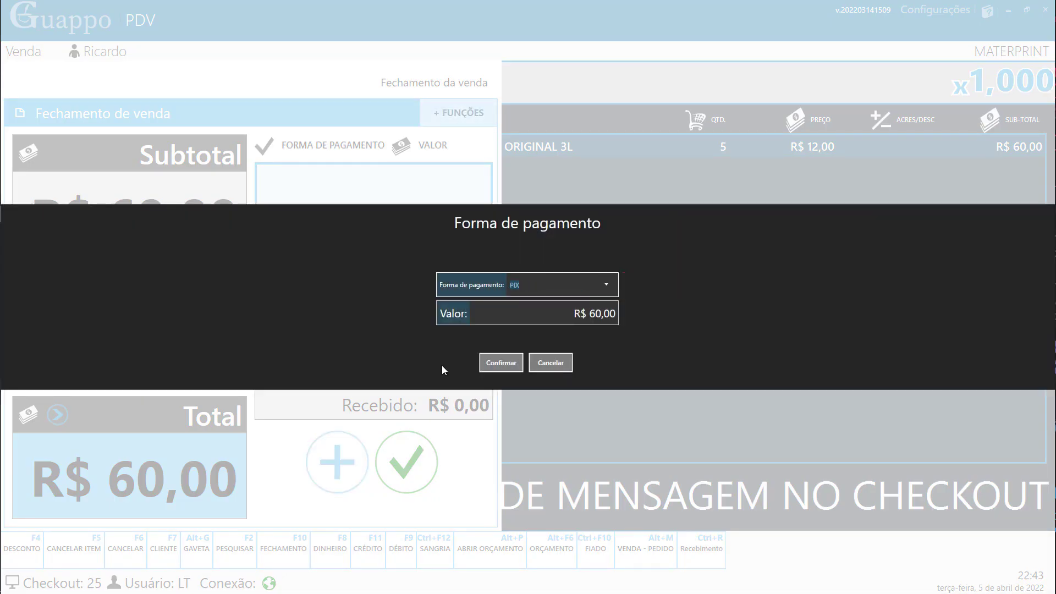
key(Return)
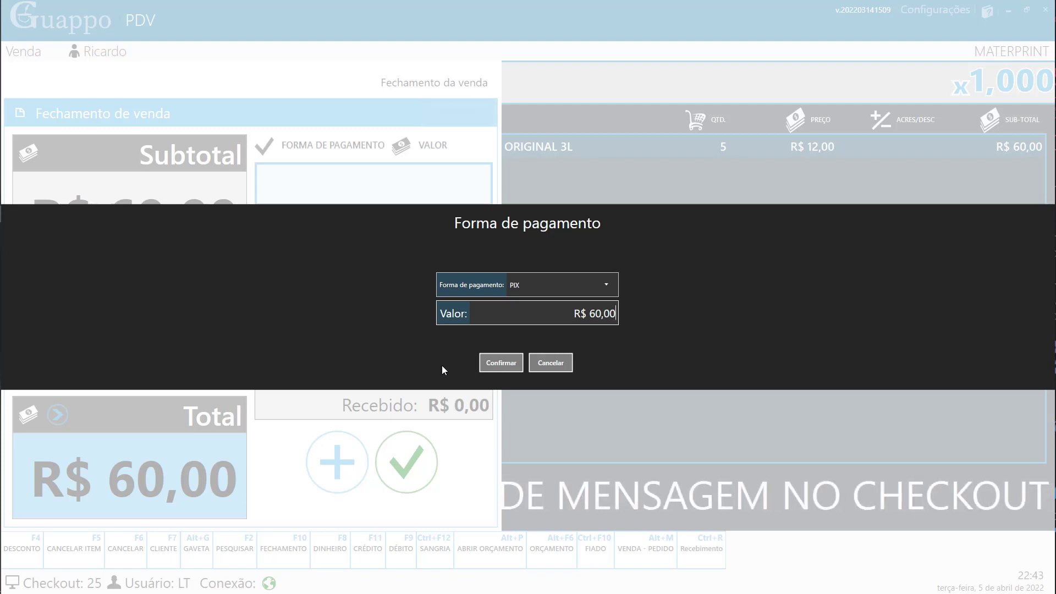
text(5000)
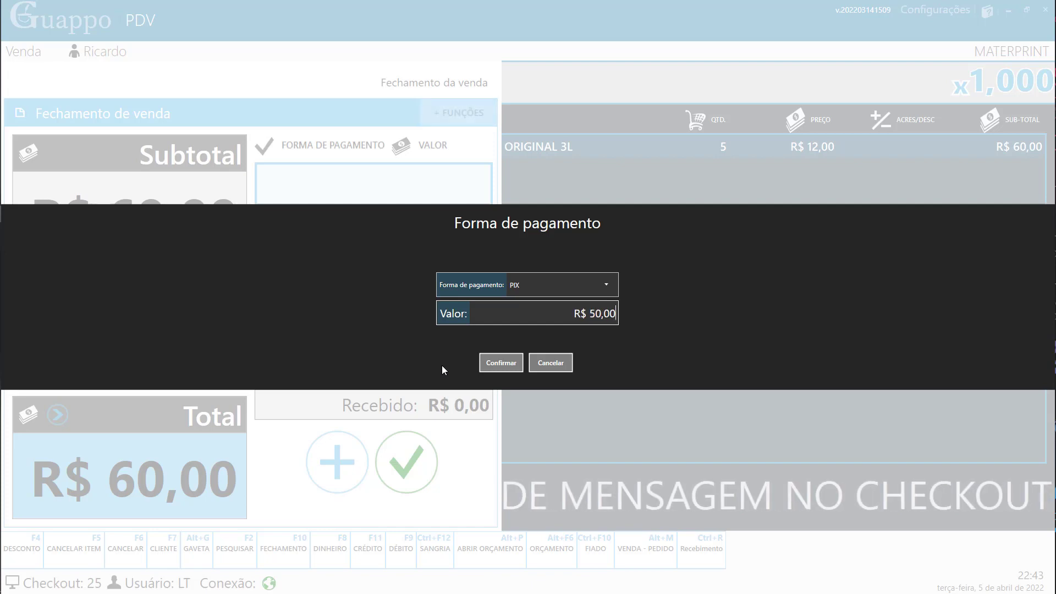
key(Return)
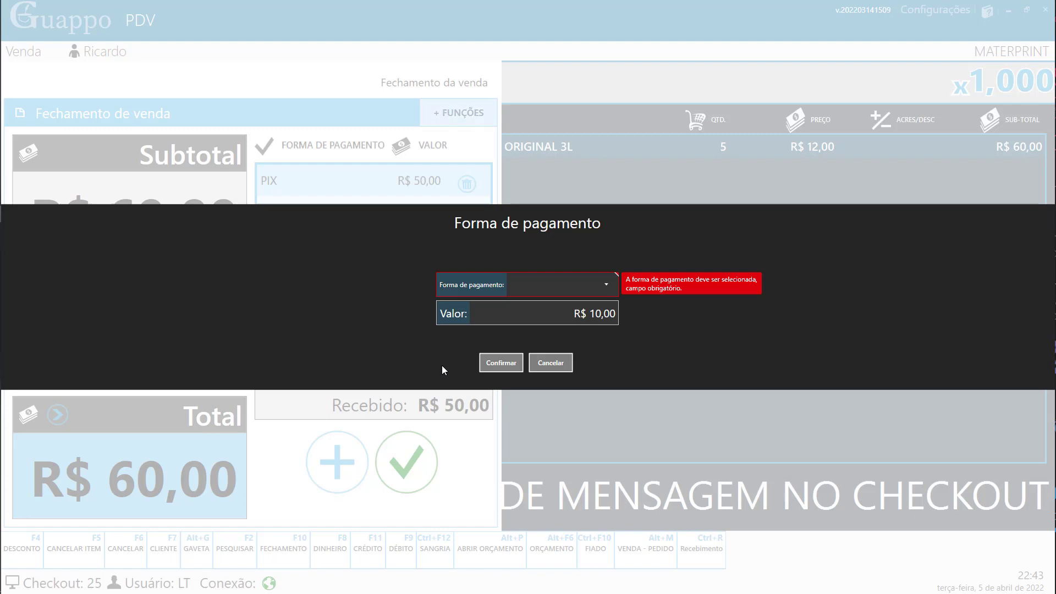
- Add the remaining R$ 10,00 as DEBITO, delete and re-add it, then finalize the sale
key(Down)
key(Down)
key(Down)
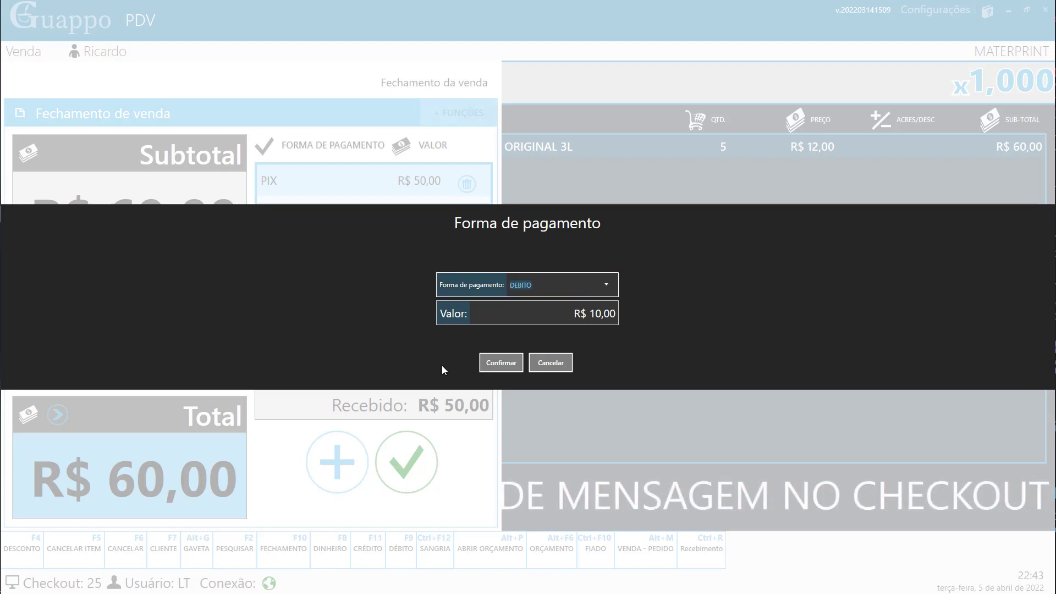
key(Return)
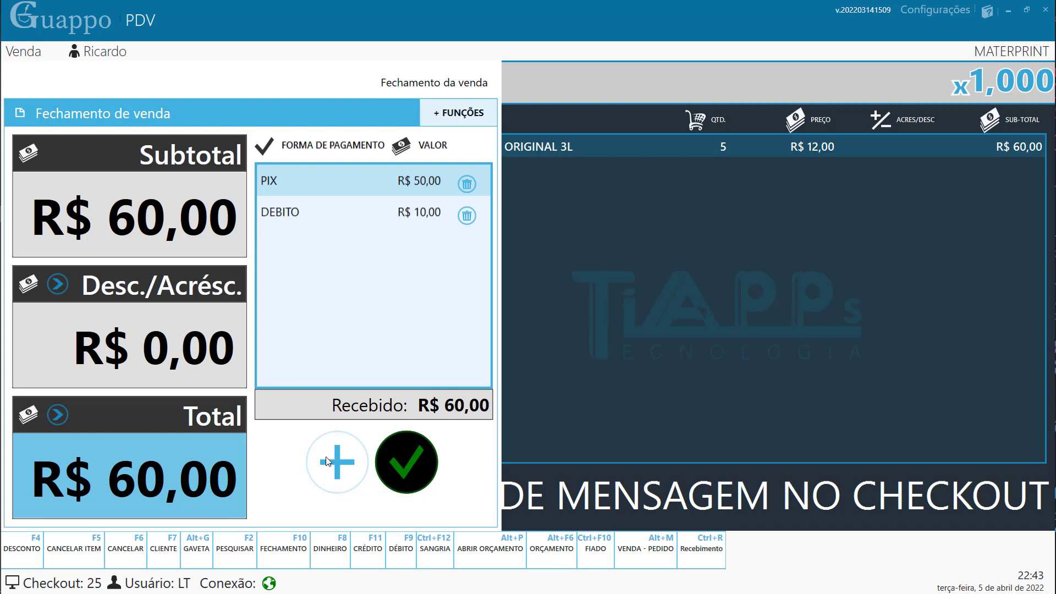
click(466, 216)
click(717, 347)
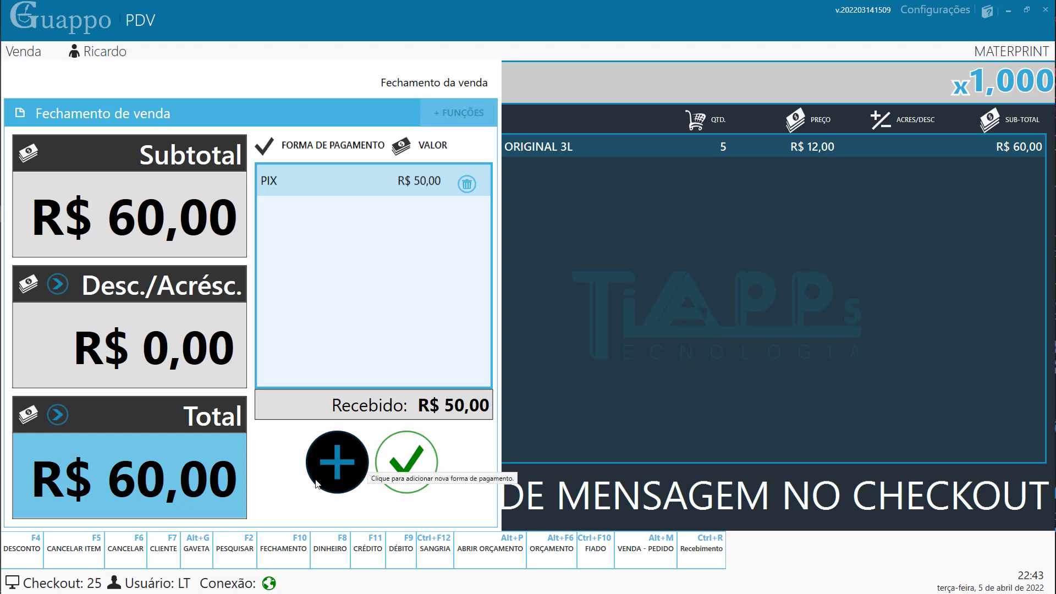
key(Return)
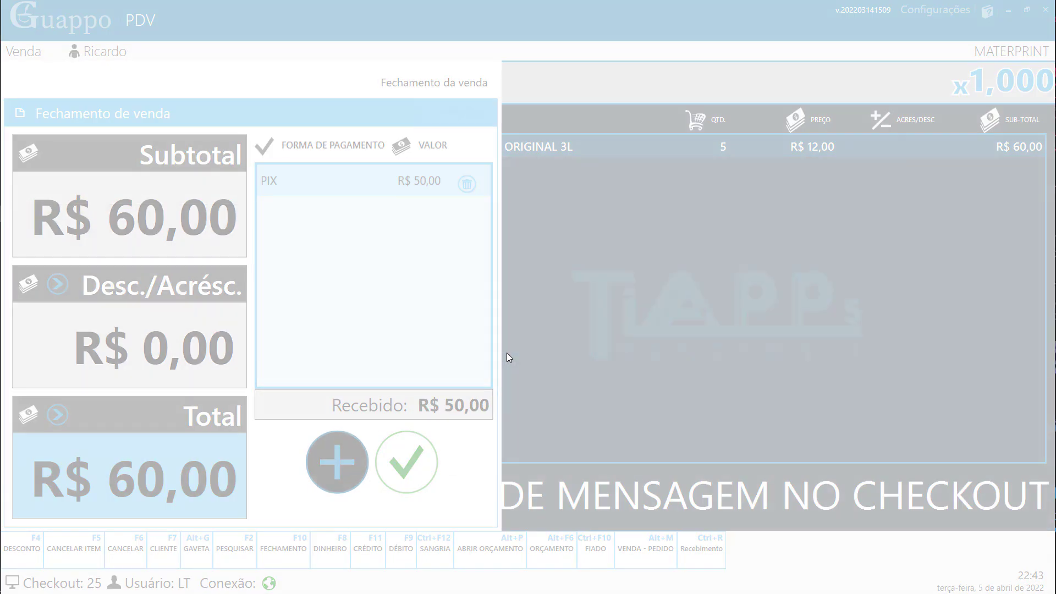
key(Down)
key(Down)
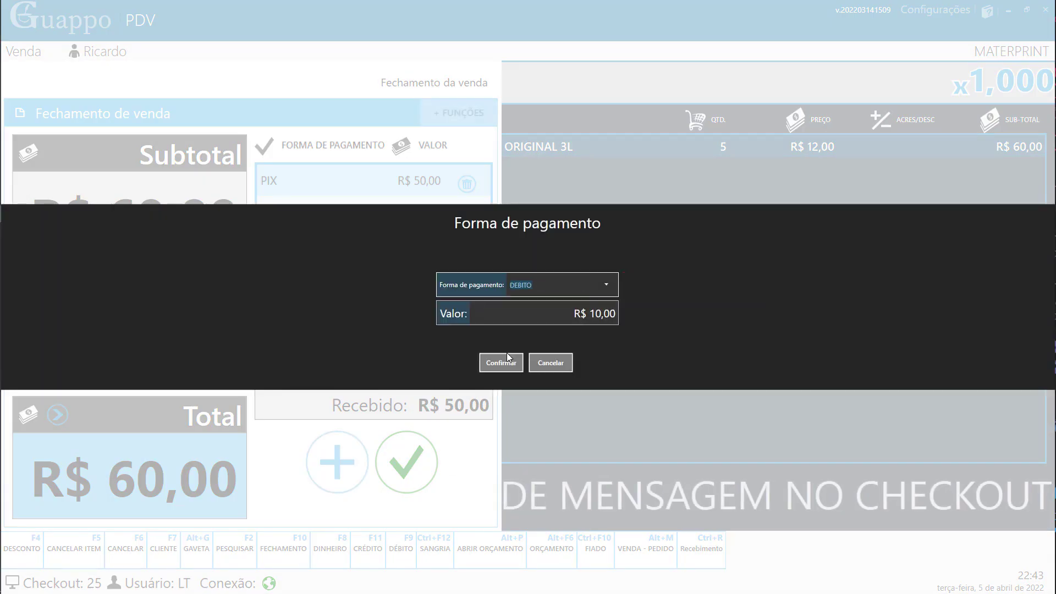
key(Return)
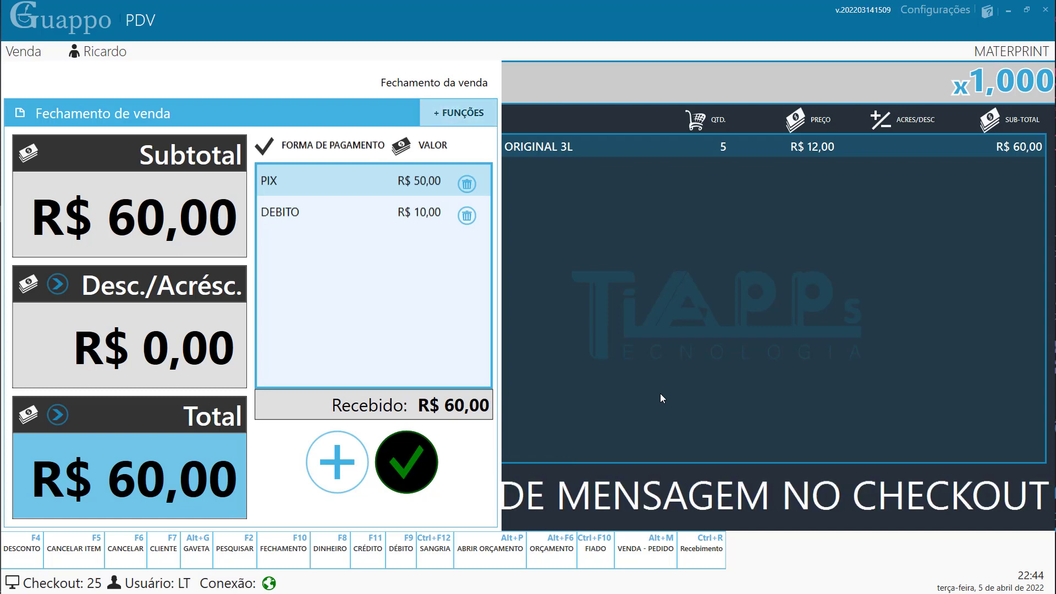
key(F10)
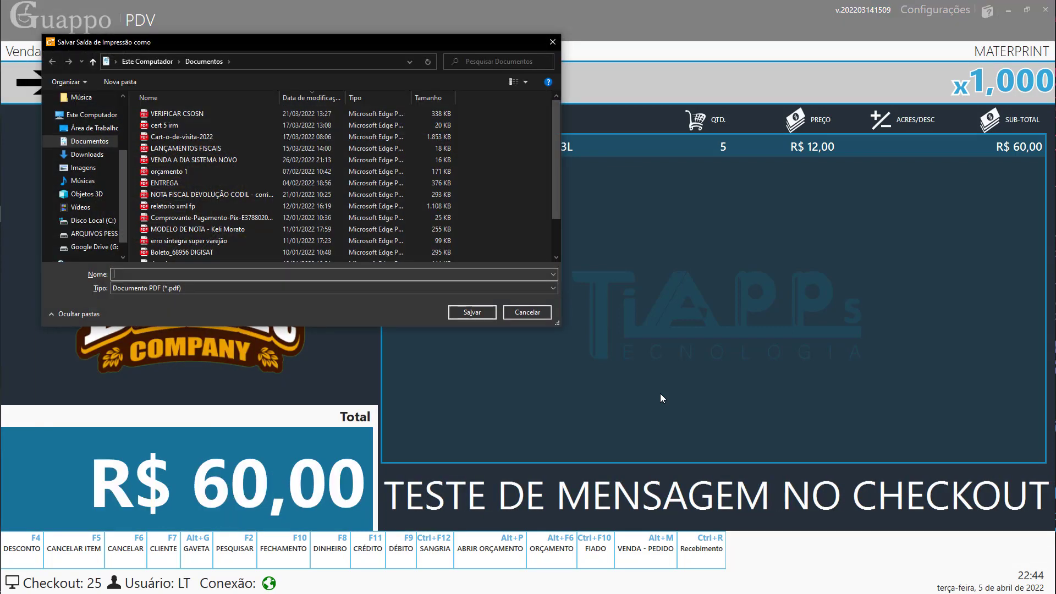
- Cancel saving the receipt PDF and switch from Pedido mode back to Venda mode
click(539, 312)
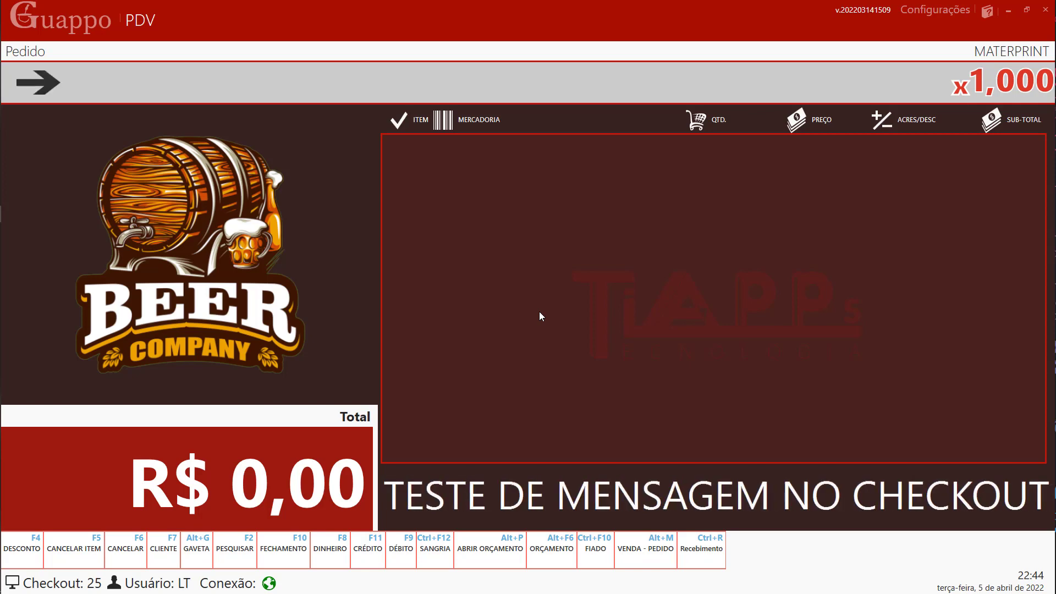
key(alt+m)
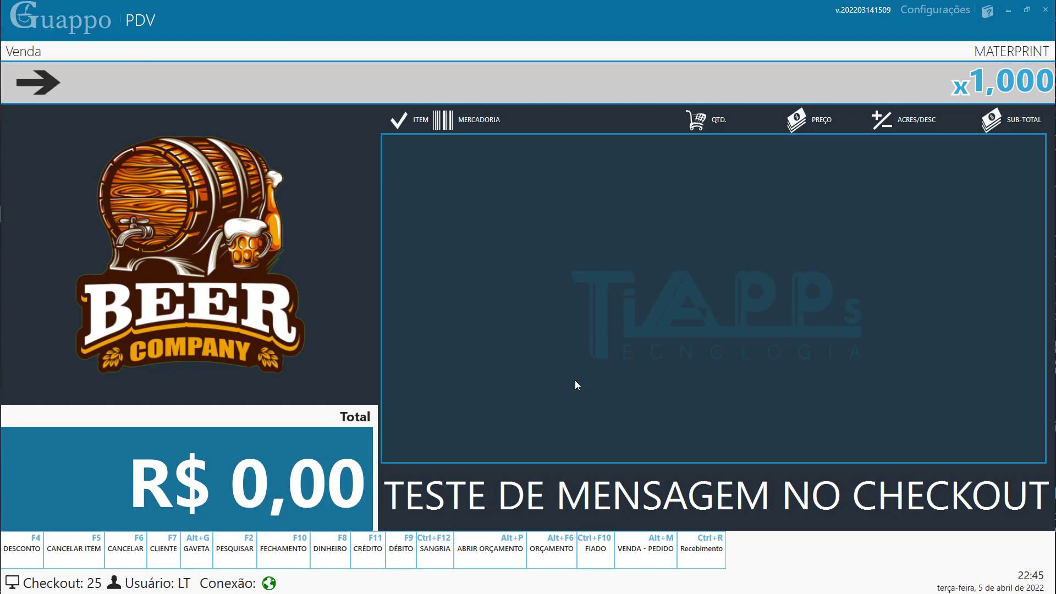
- Load the last sale into the cancellation form and save the cancellation of document 46
click(137, 548)
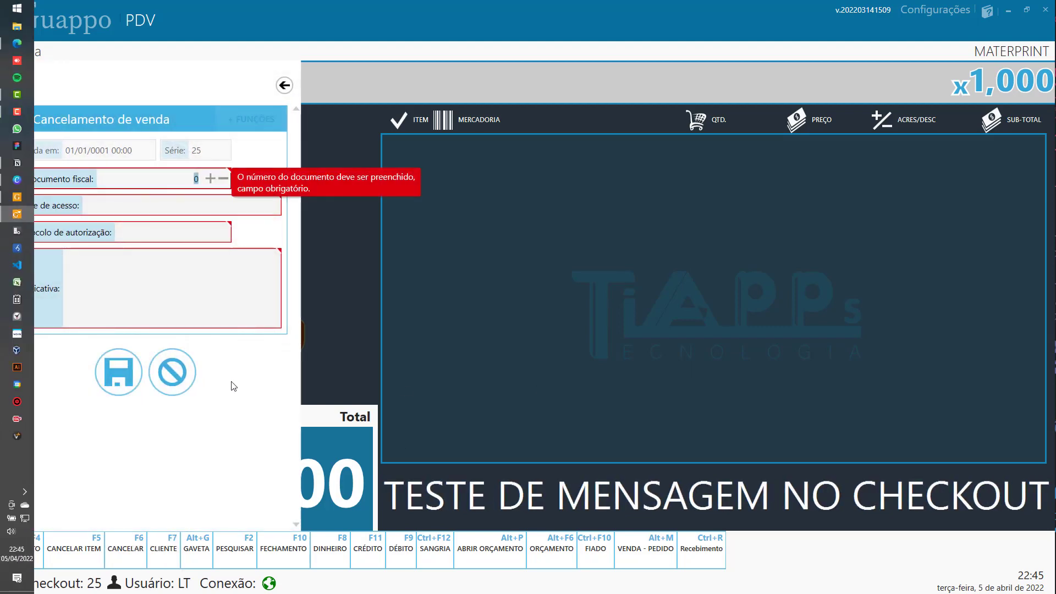
click(19, 113)
click(1032, 524)
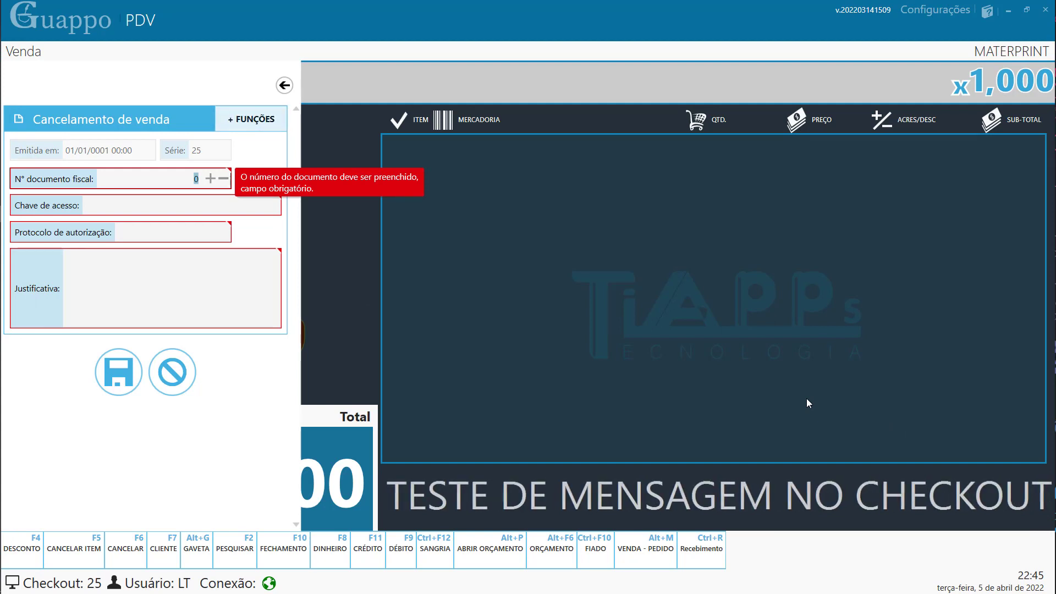
key(Return)
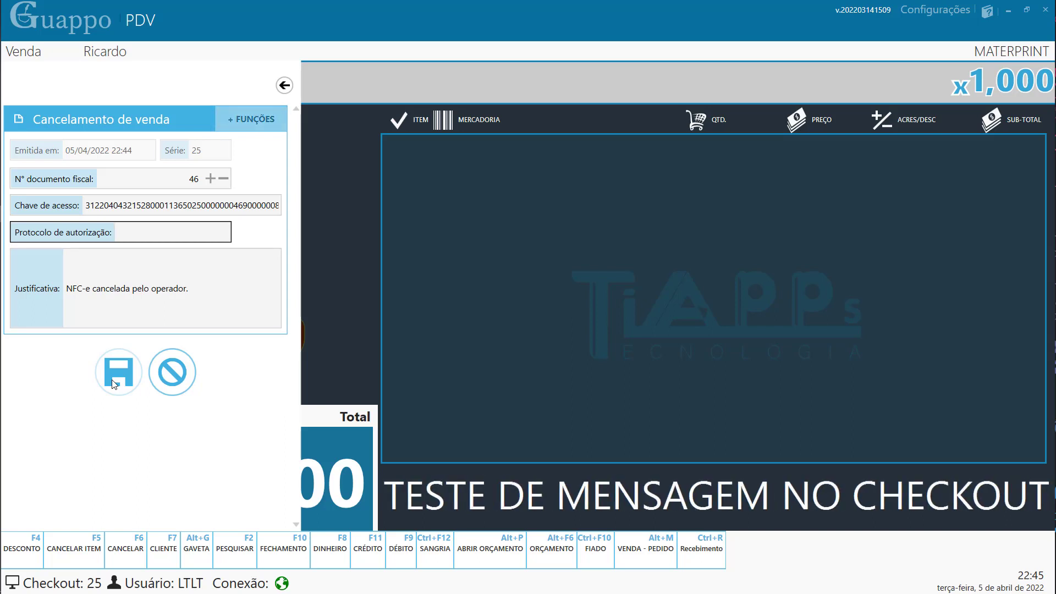
click(284, 86)
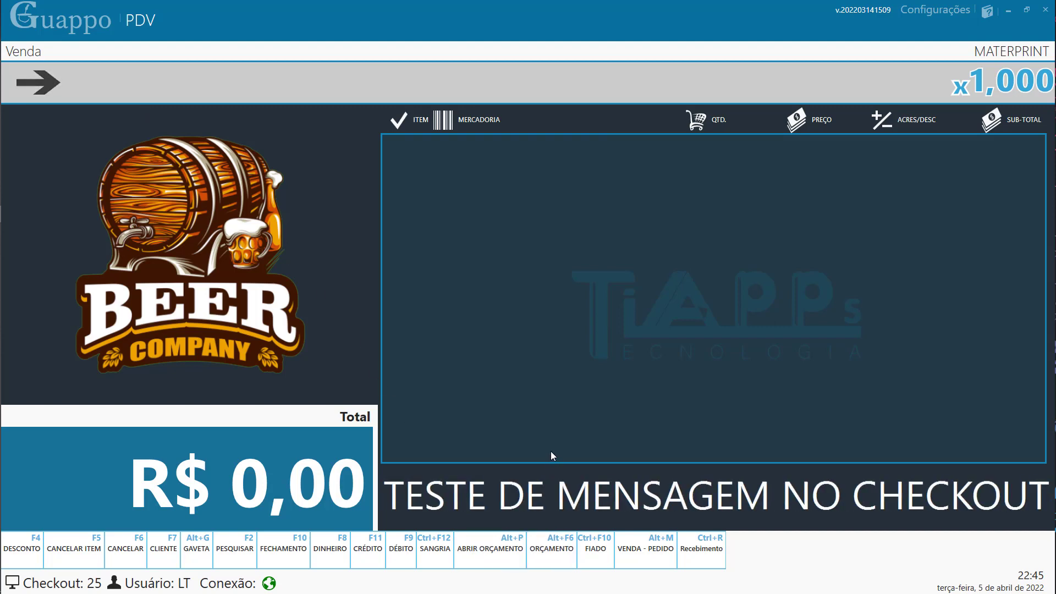
- Open the pre-sale search and list all pre-sales sorted by date in reverse order
key(alt+p)
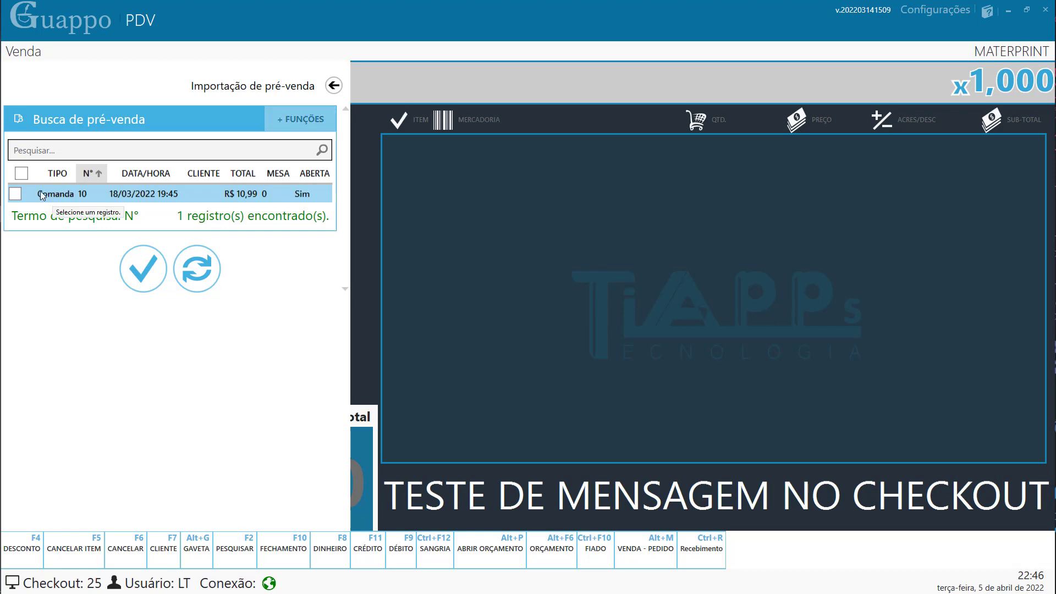
click(211, 158)
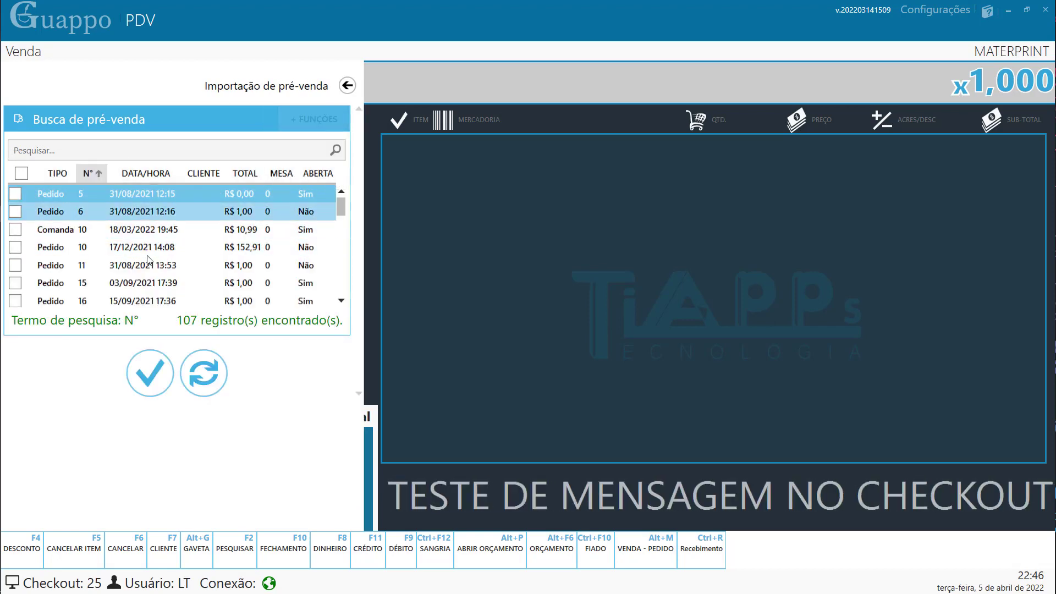
scroll(310, 220, down, 5)
drag(341, 218, 476, 318)
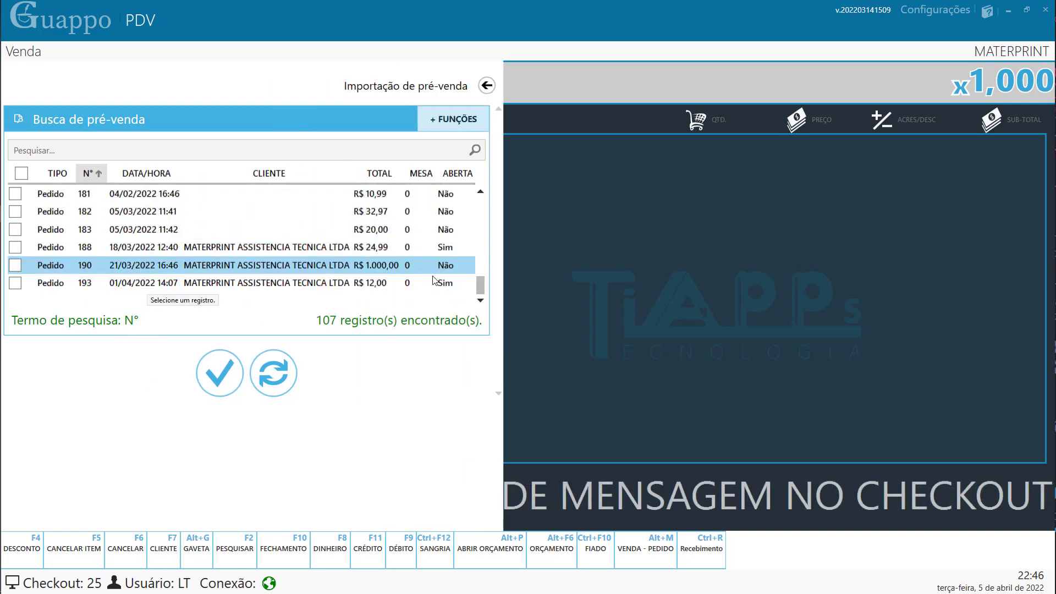
drag(480, 285, 485, 194)
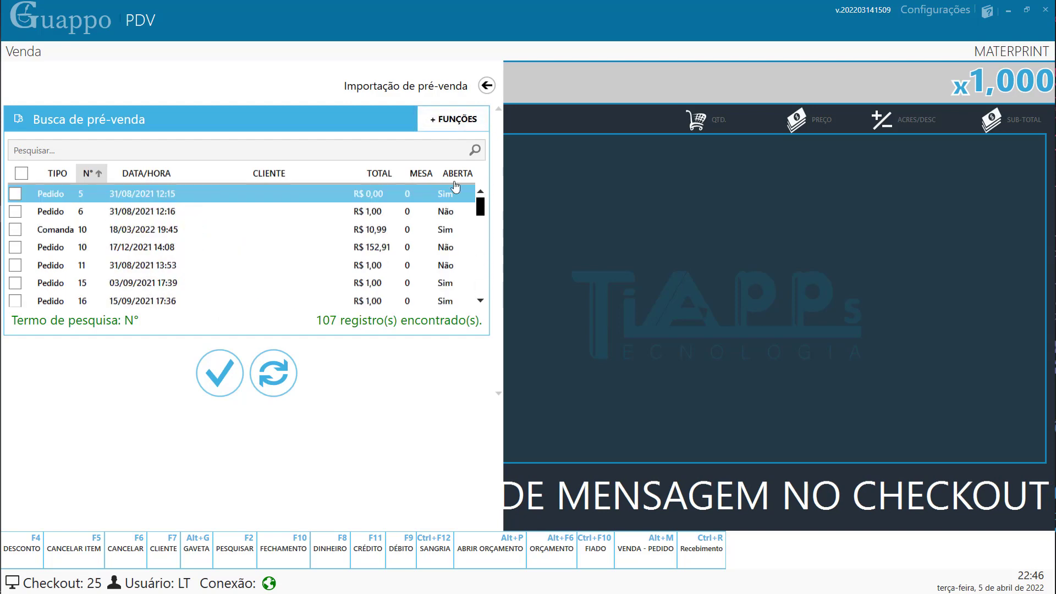
click(164, 173)
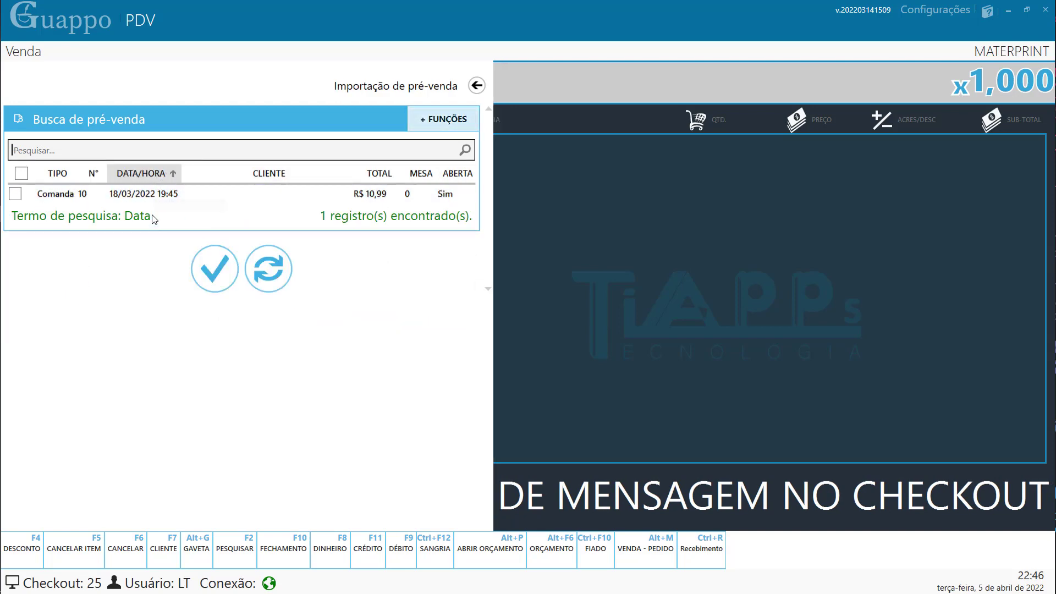
click(155, 178)
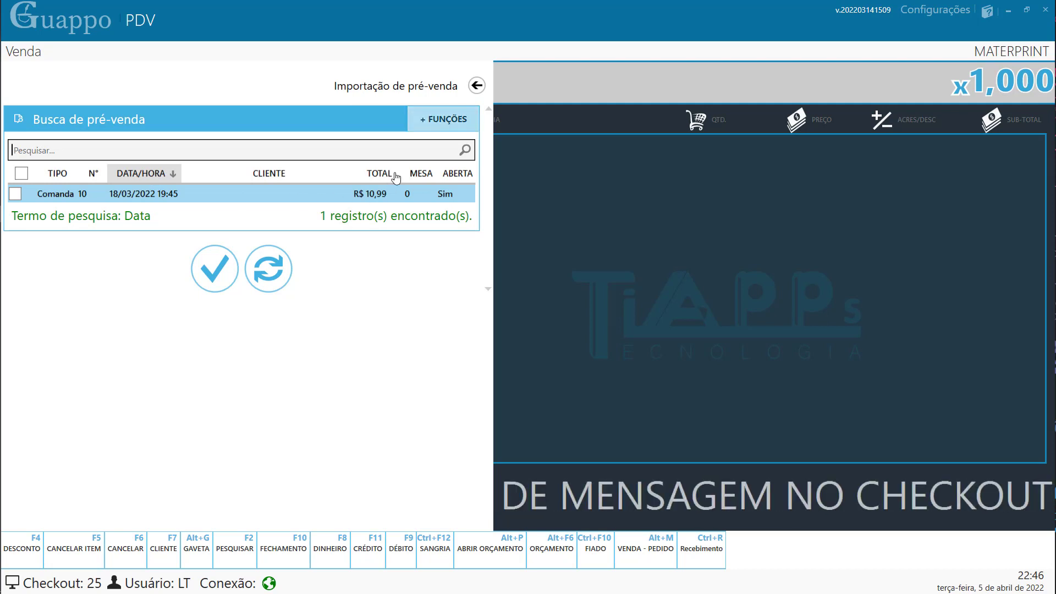
click(466, 150)
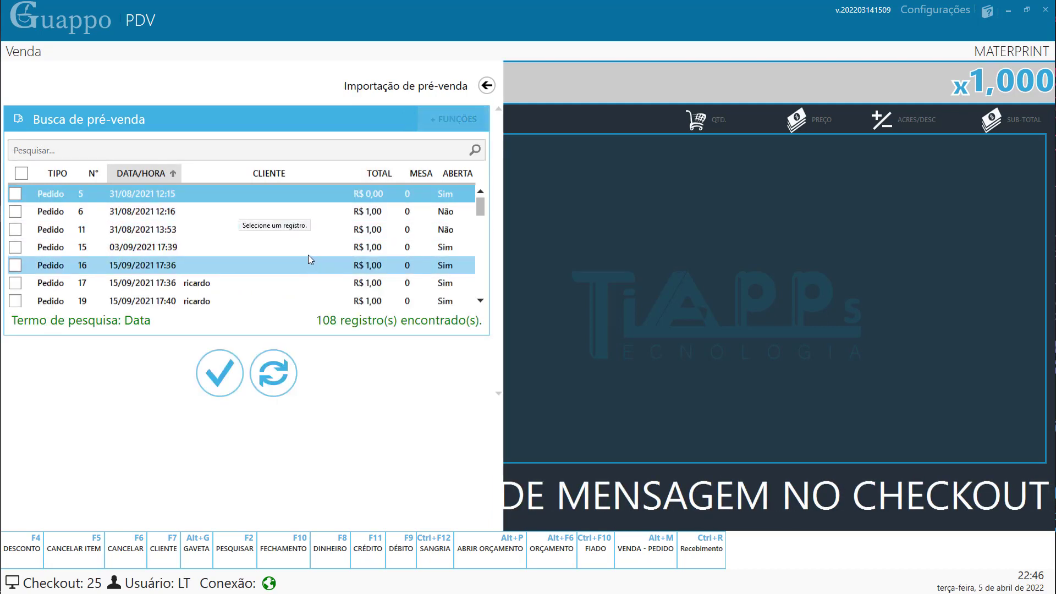
- Try a search for 100, clear it, then mark order 11 and import it
click(17, 231)
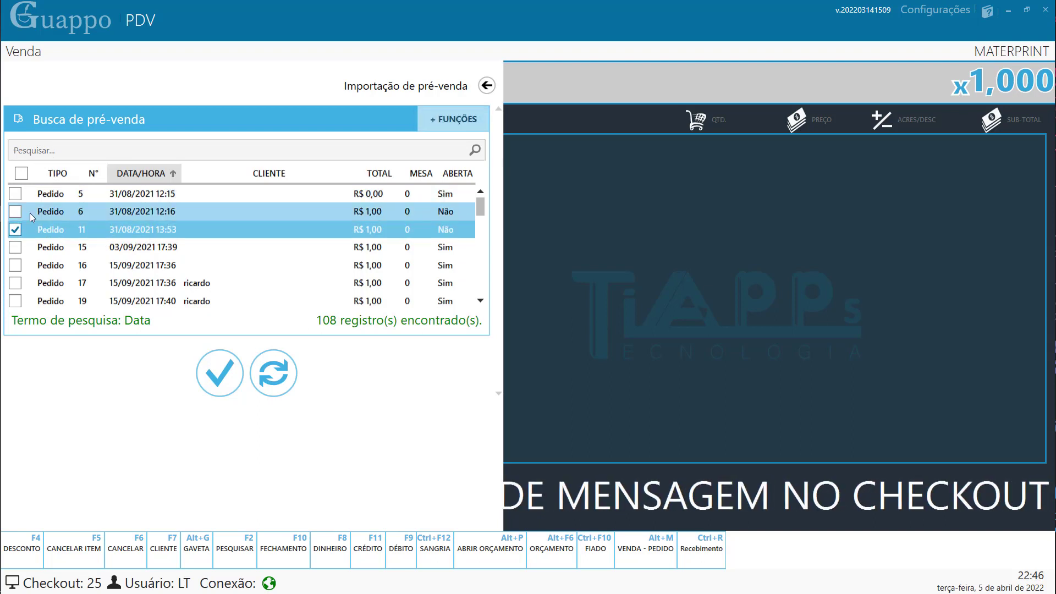
click(15, 230)
click(59, 154)
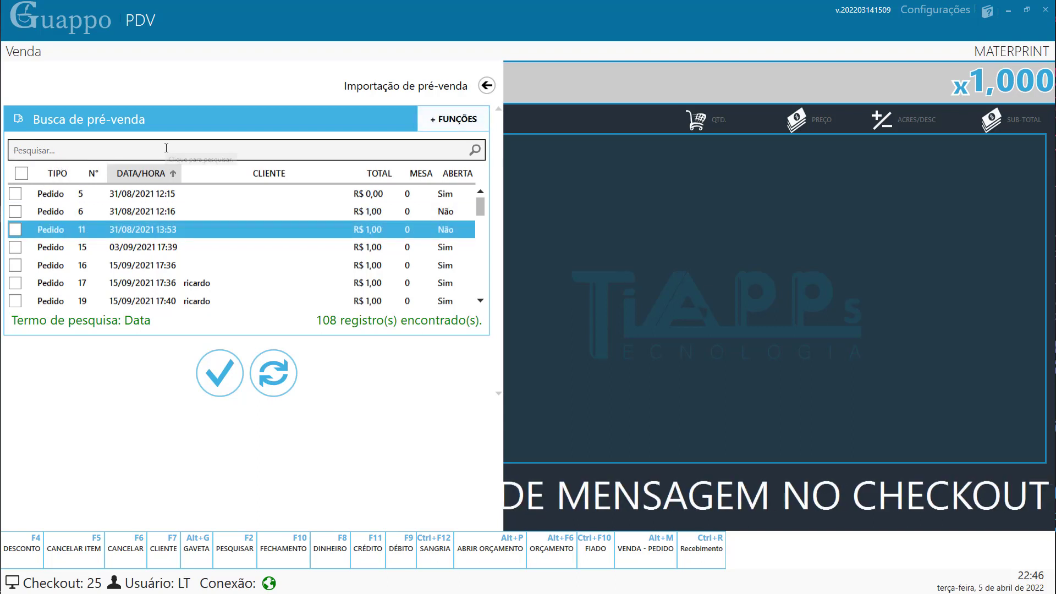
text(10)
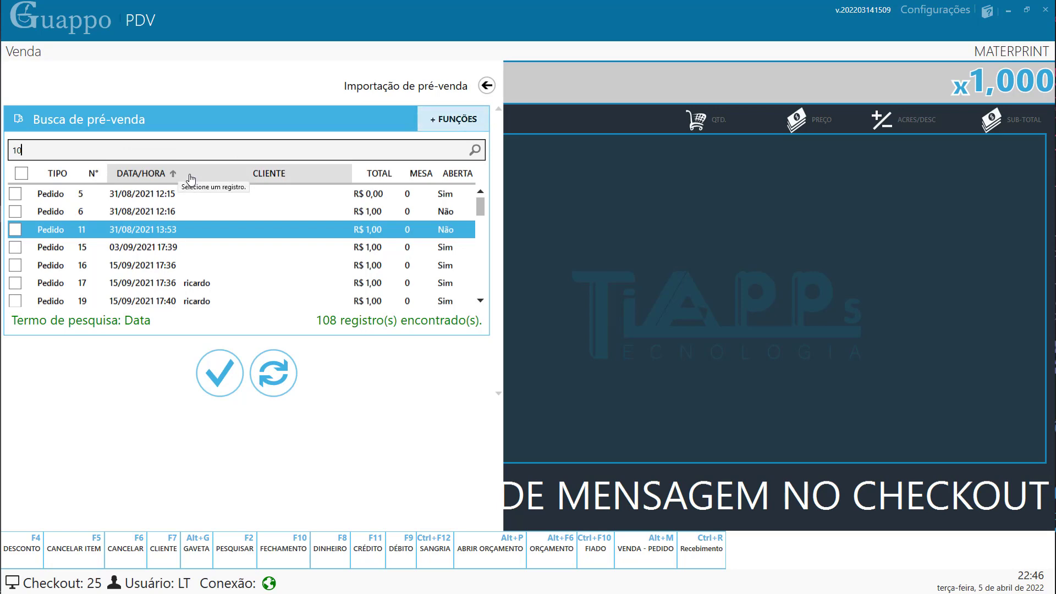
text(0)
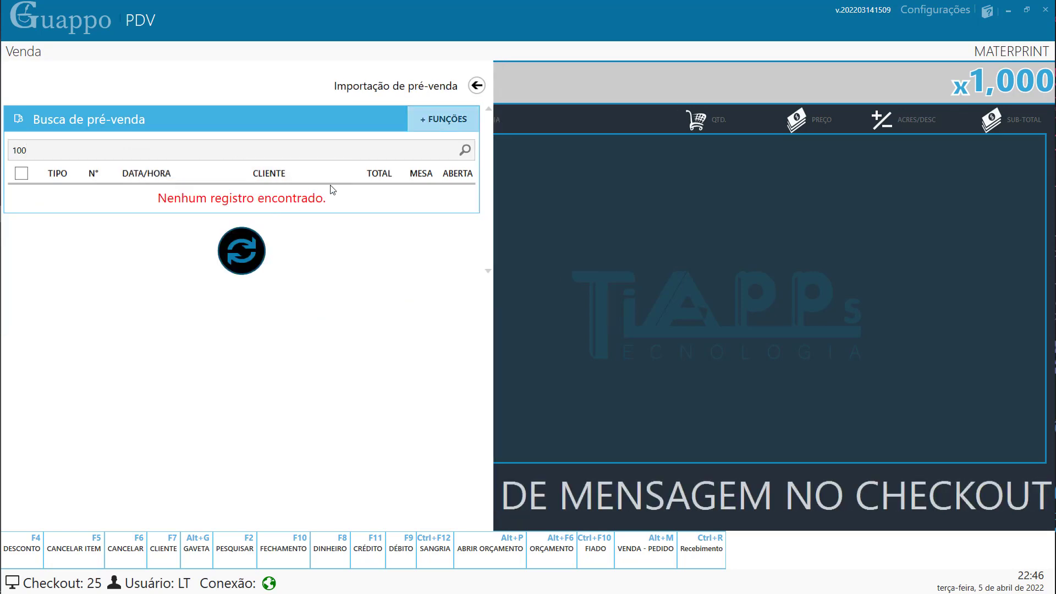
click(464, 152)
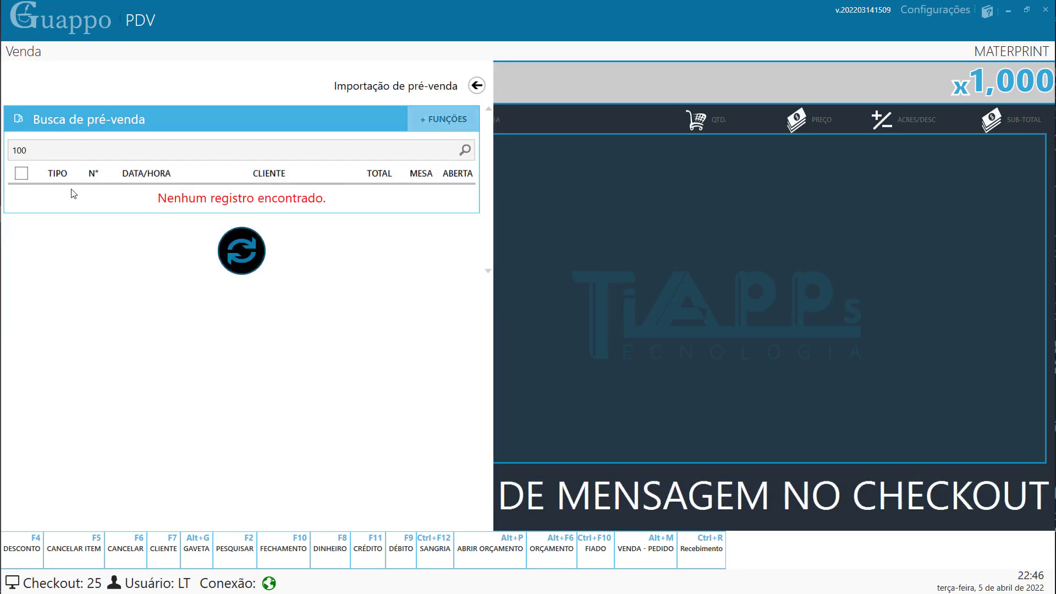
drag(51, 151, 4, 161)
key(BackSpace)
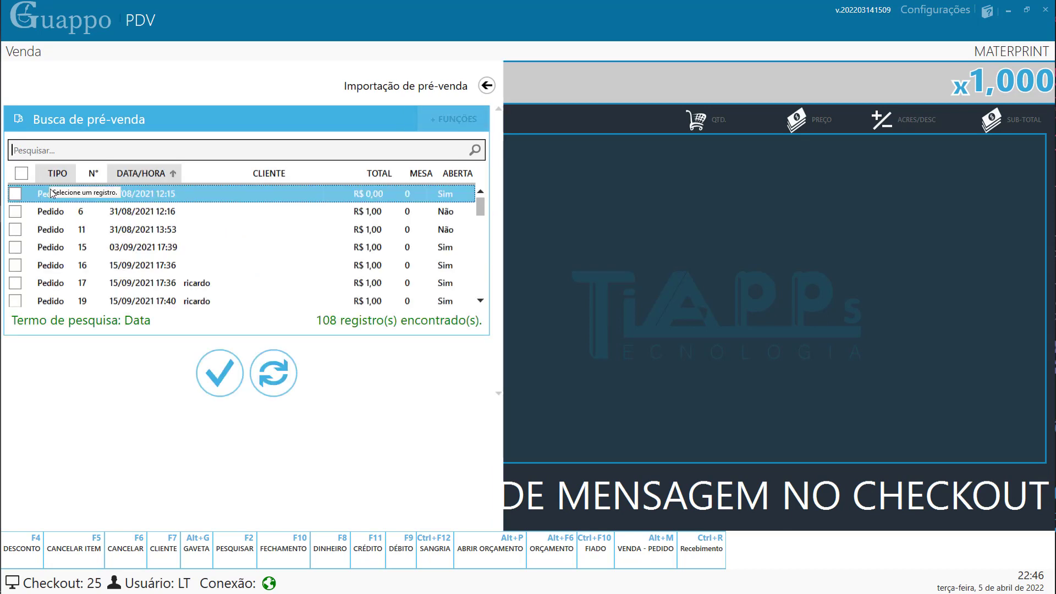
click(16, 230)
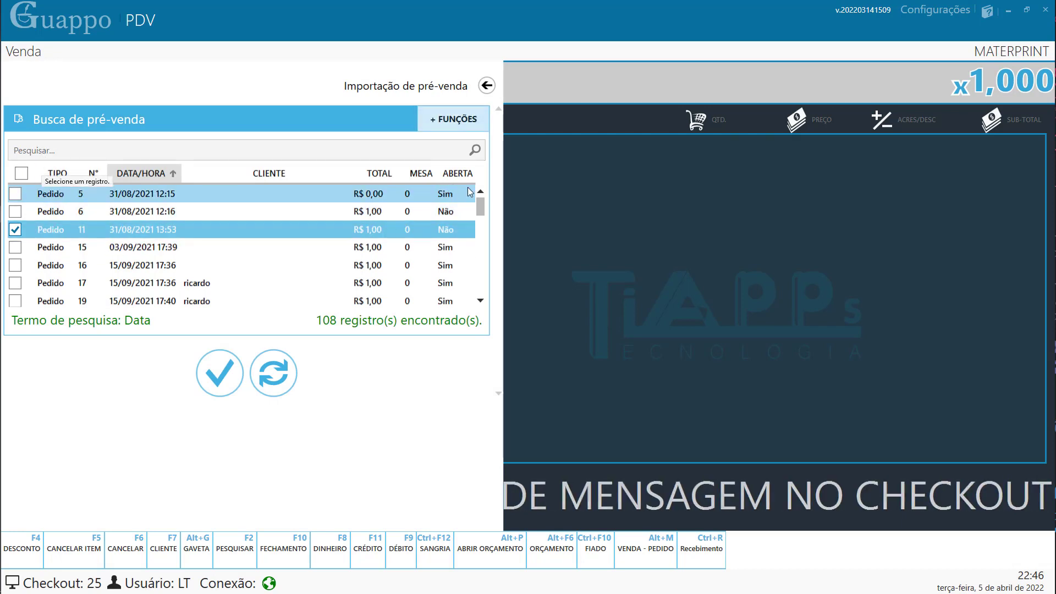
drag(481, 207, 487, 185)
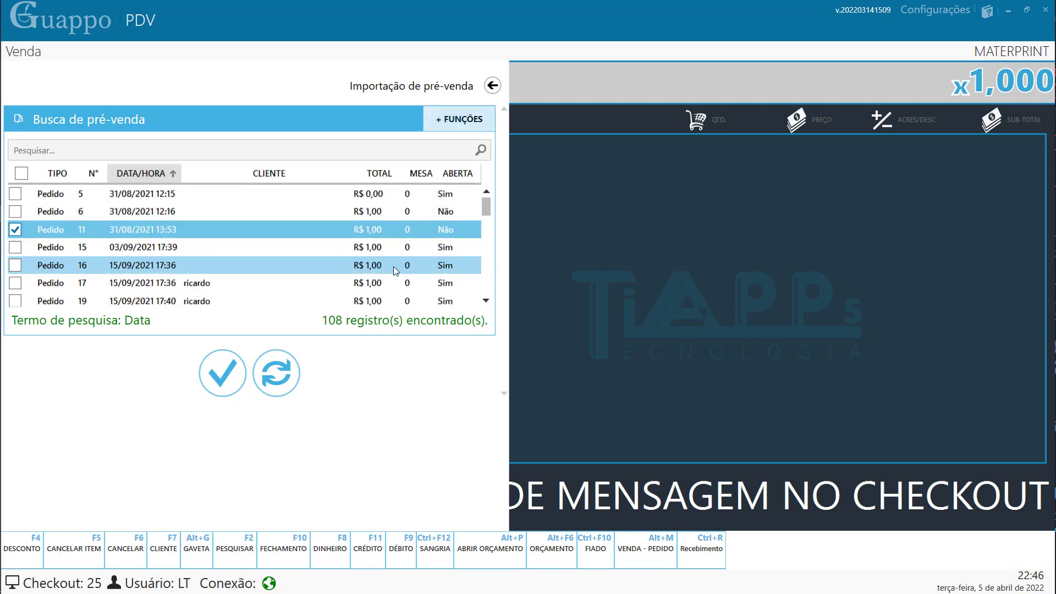
click(216, 376)
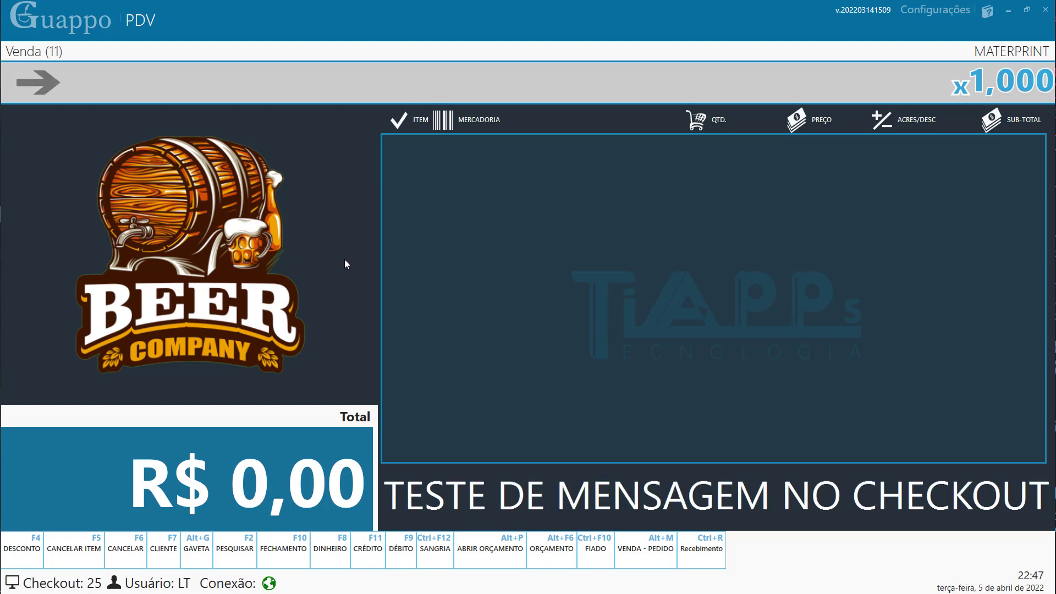
- Switch to Pedido mode and cancel pre-sale order 11, confirming with Sim and Ok
key(alt+m)
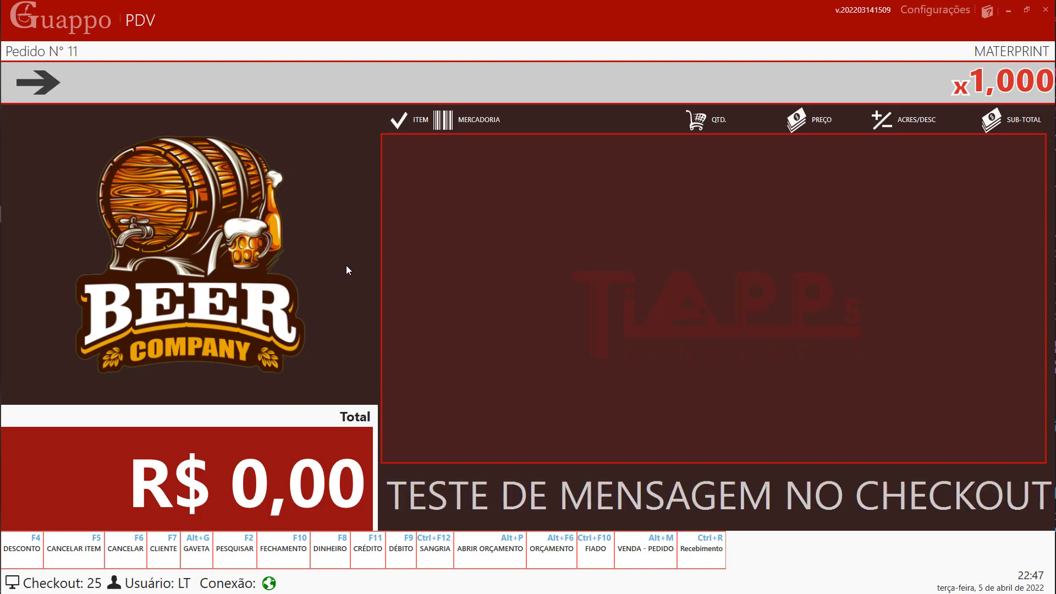
key(F6)
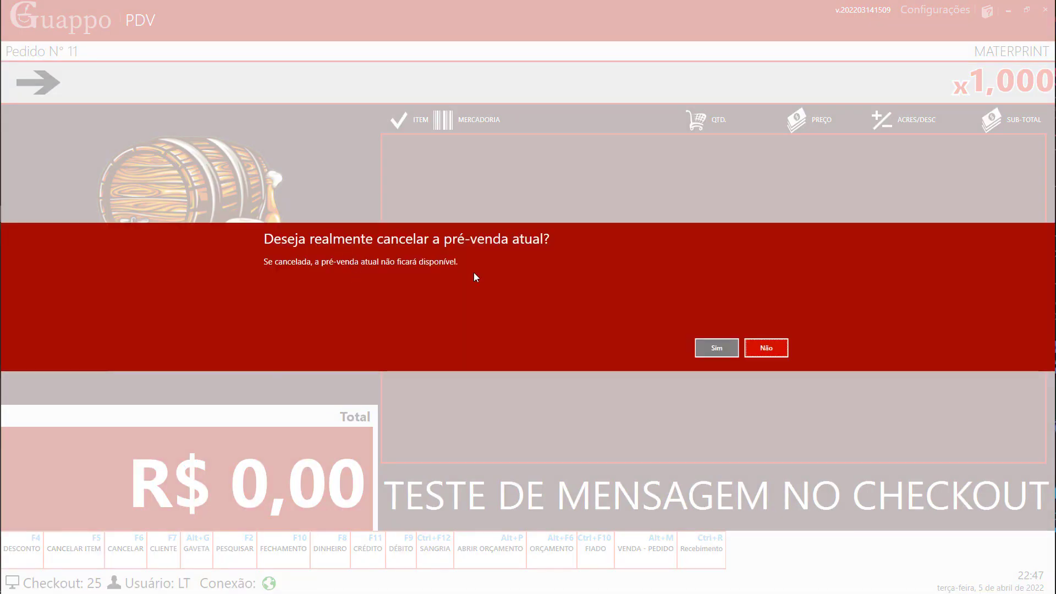
click(709, 346)
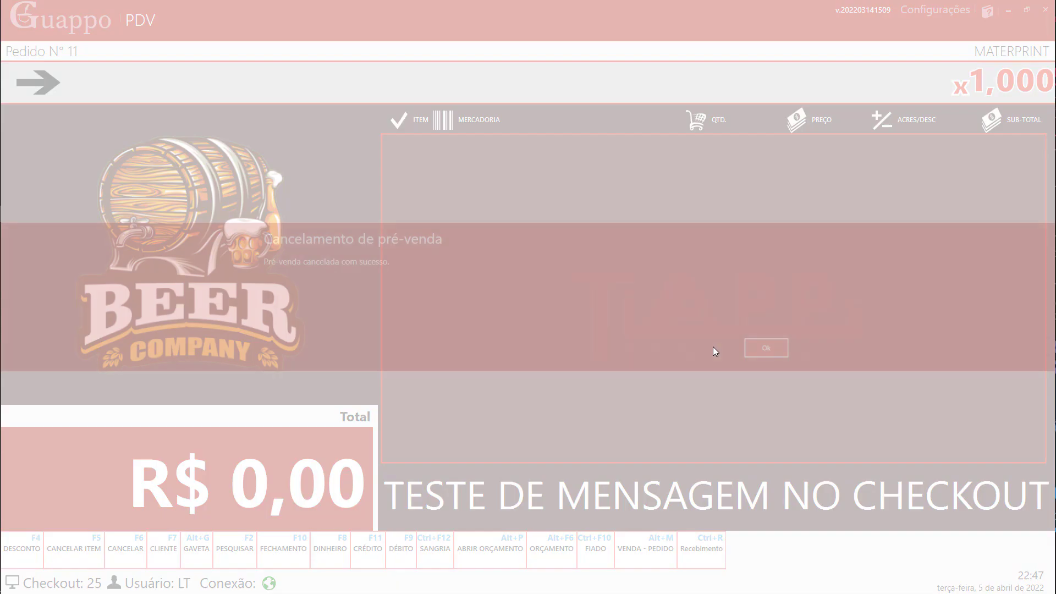
click(765, 348)
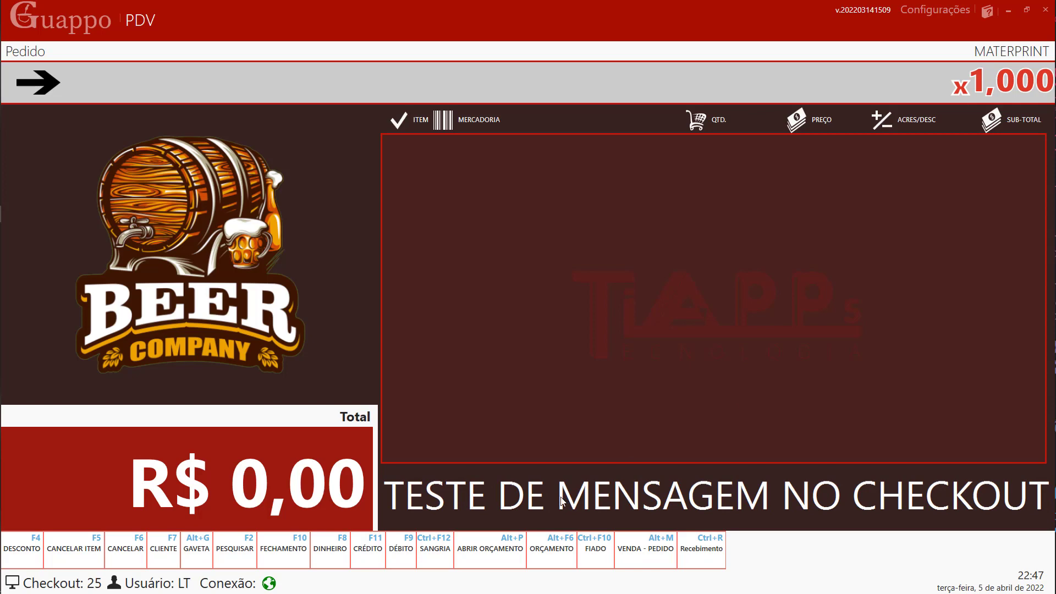
- Search 'coca' and add one COCA-COLA ORIGINAL 3L at R$ 12,00 to order 199
click(472, 560)
click(306, 86)
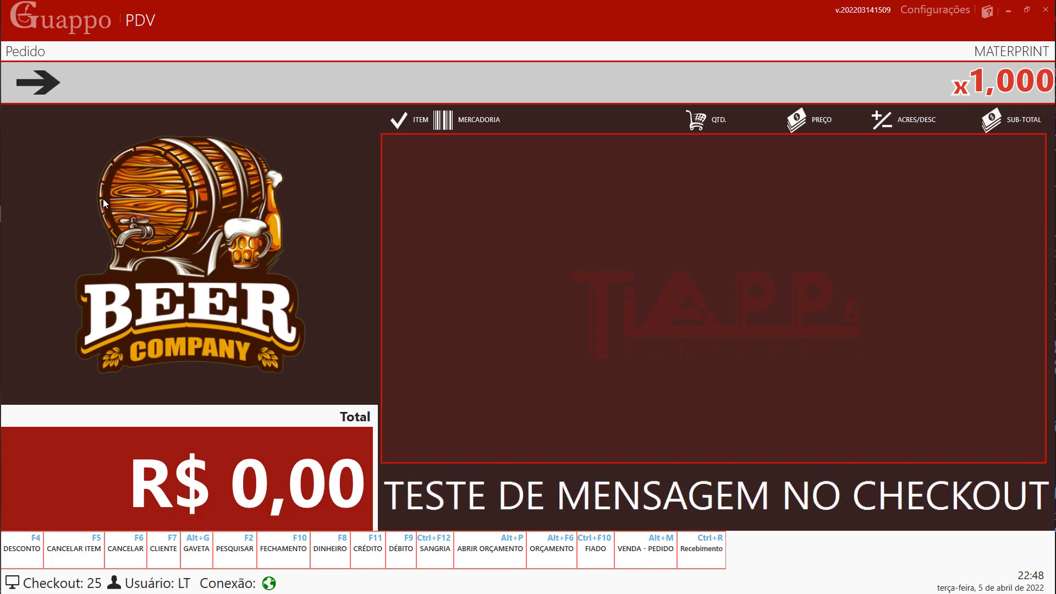
key(F2)
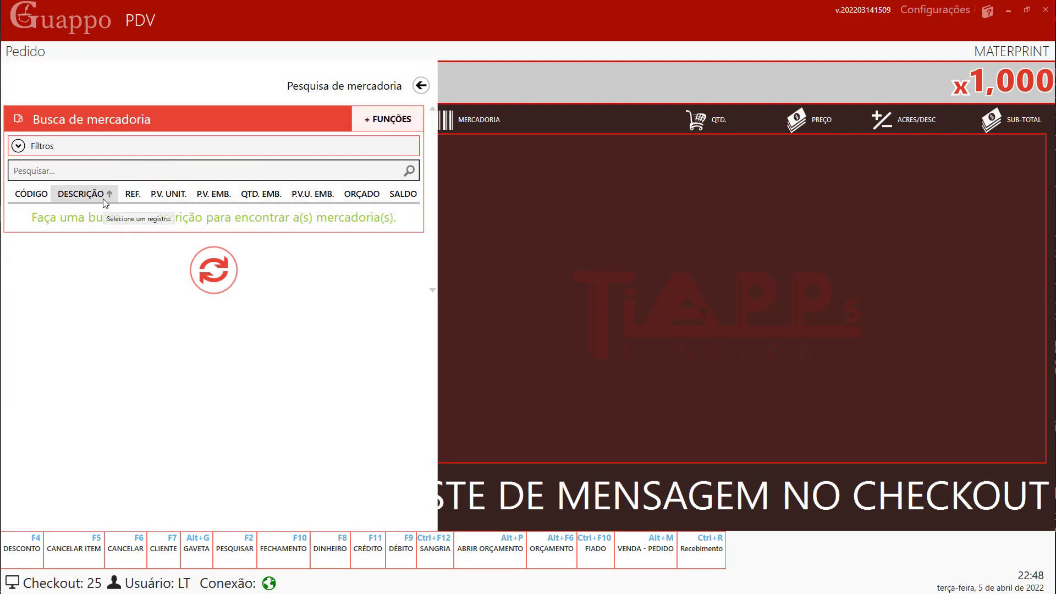
text(coca)
key(Return)
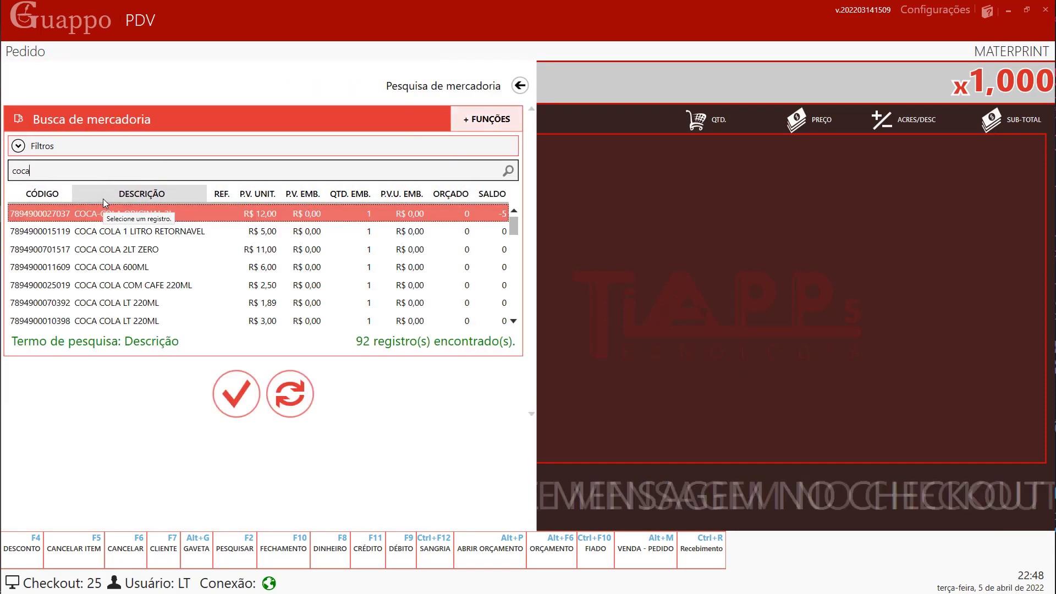
key(Return)
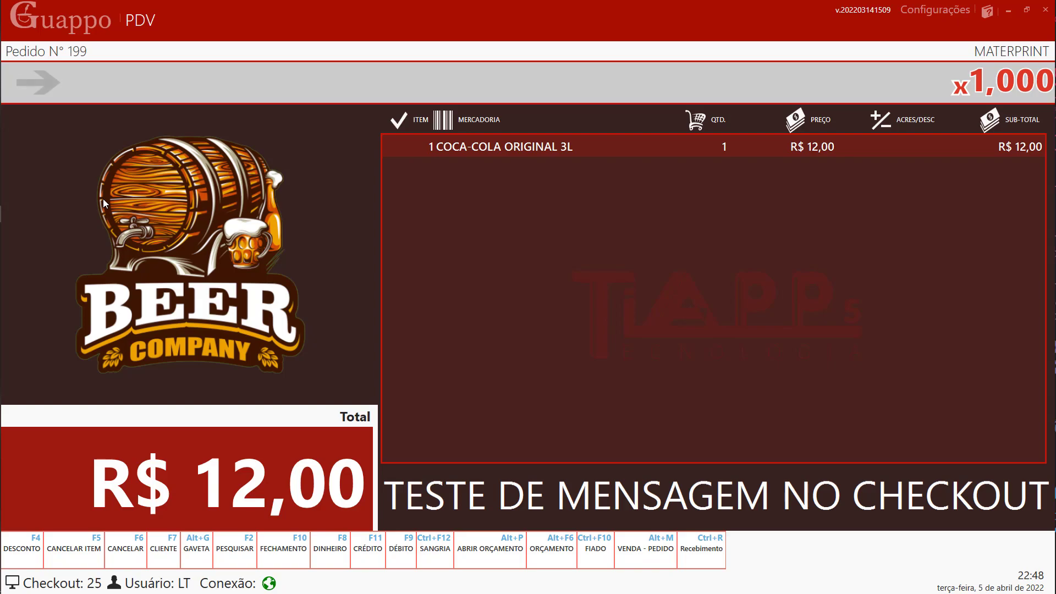
- Pay order 199 with R$ 20,00 DINHEIRO, skip the receipt file, and dismiss the R$ 8,00 change
key(F10)
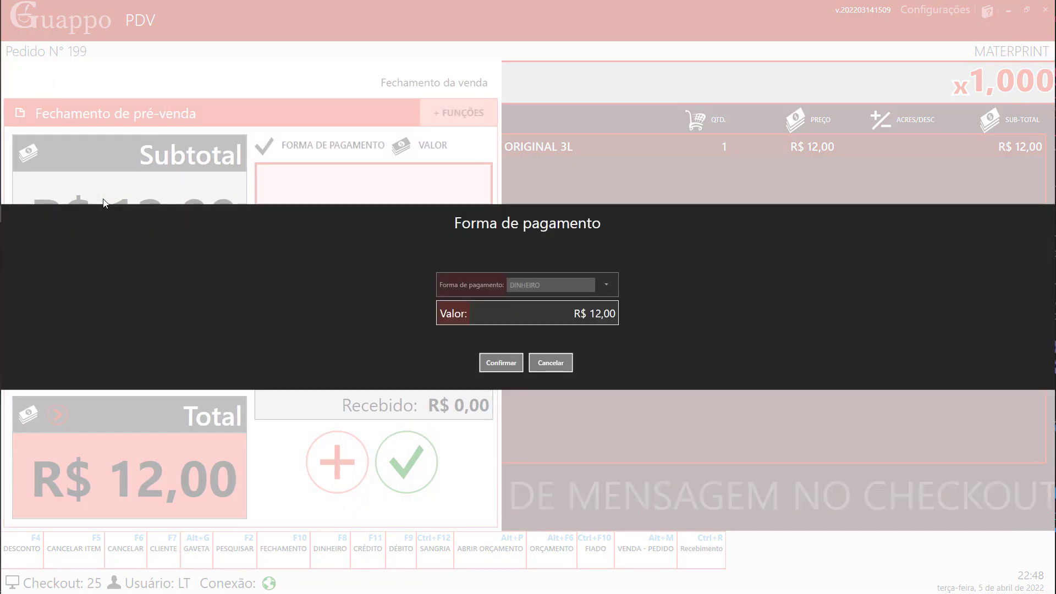
text(20,00)
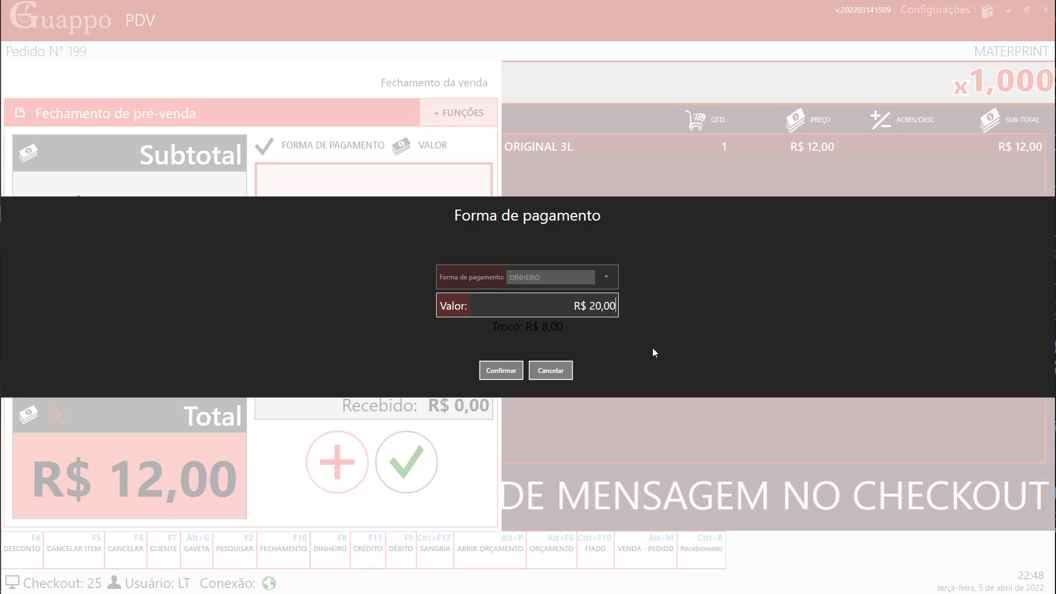
key(Return)
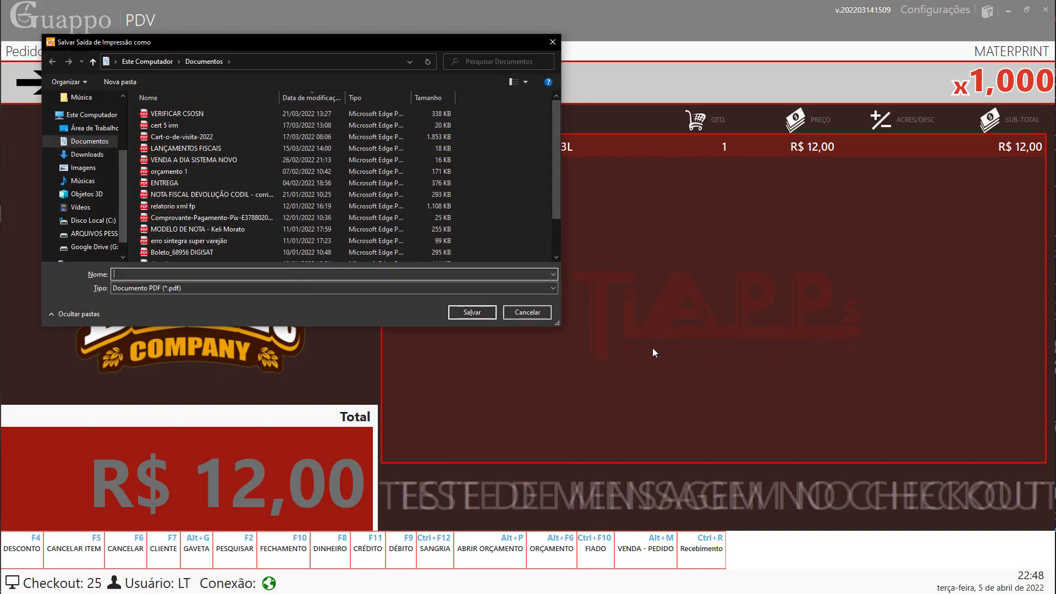
click(533, 316)
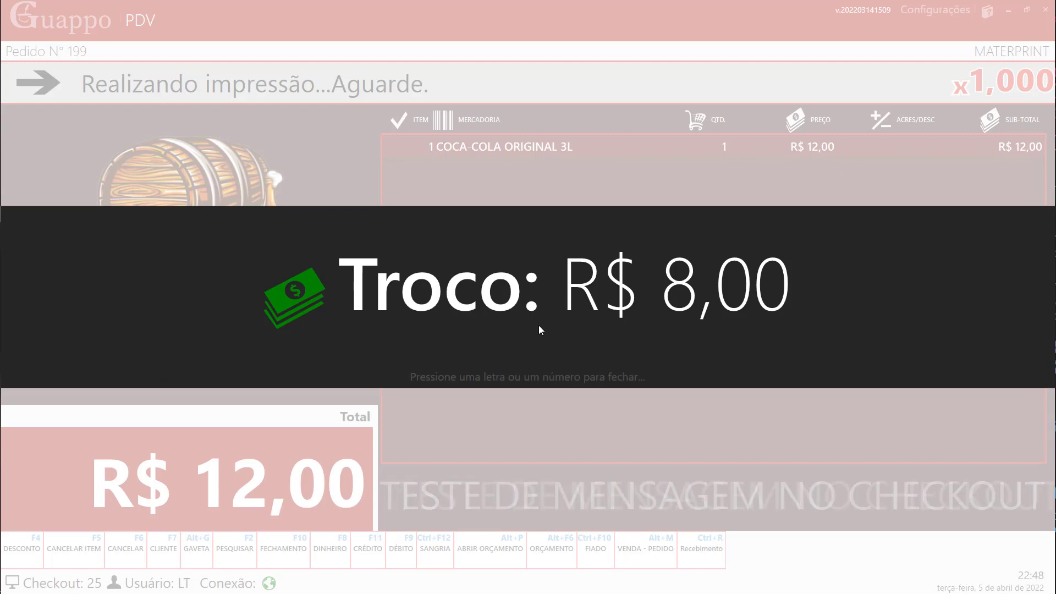
key(Return)
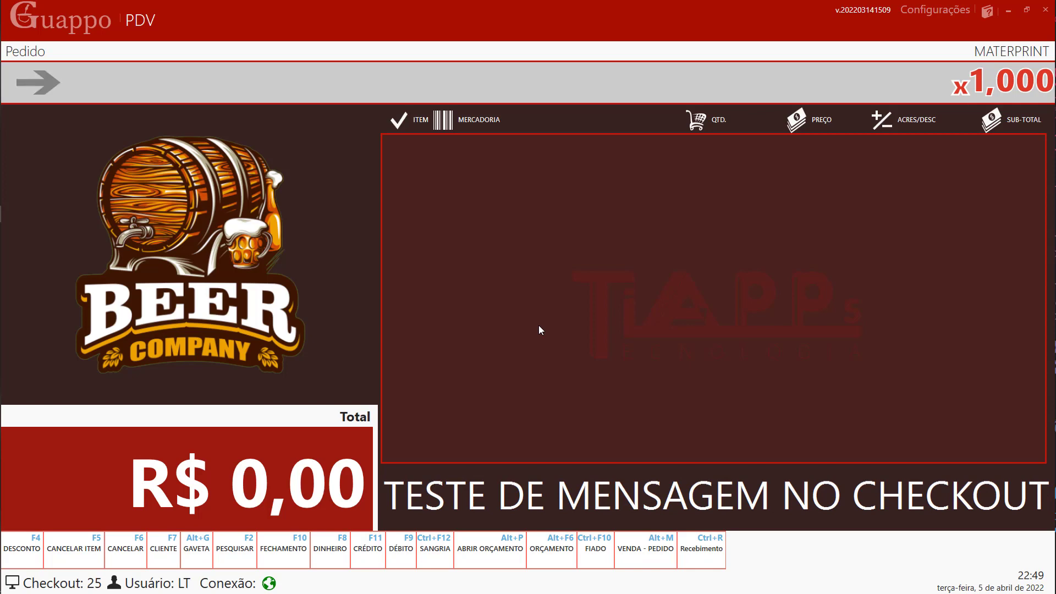
- Switch to Venda mode, open the NFC-e admin menu, and visit Sangria/Suprimento briefly
key(alt+m)
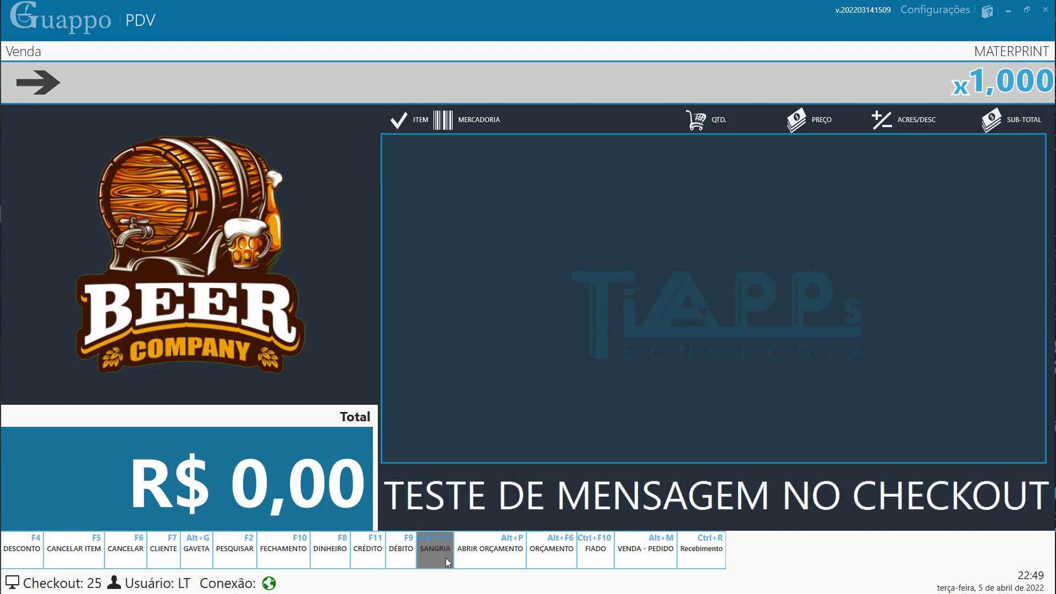
key(F12)
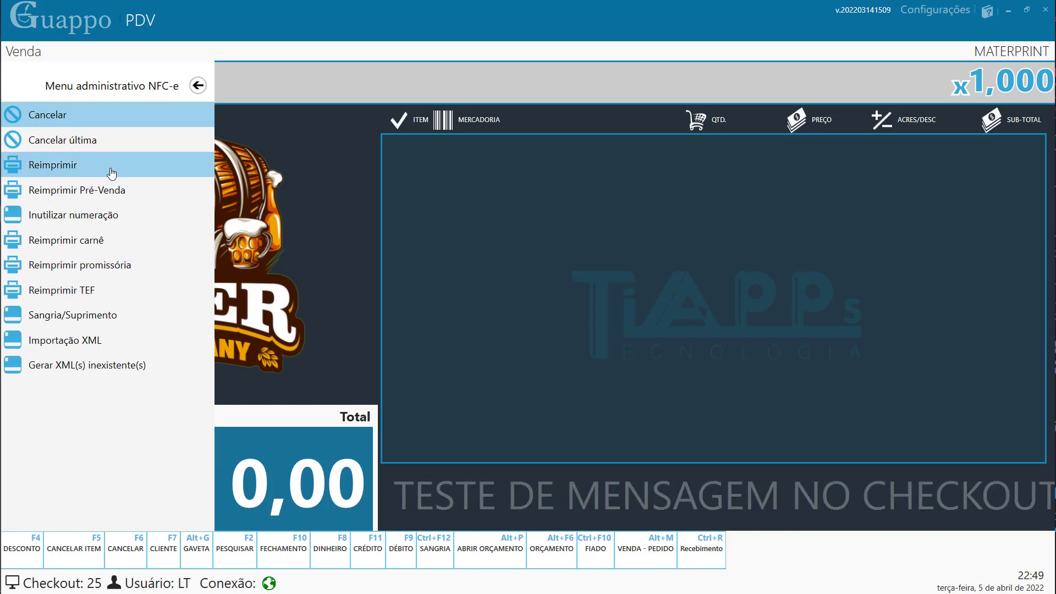
click(45, 318)
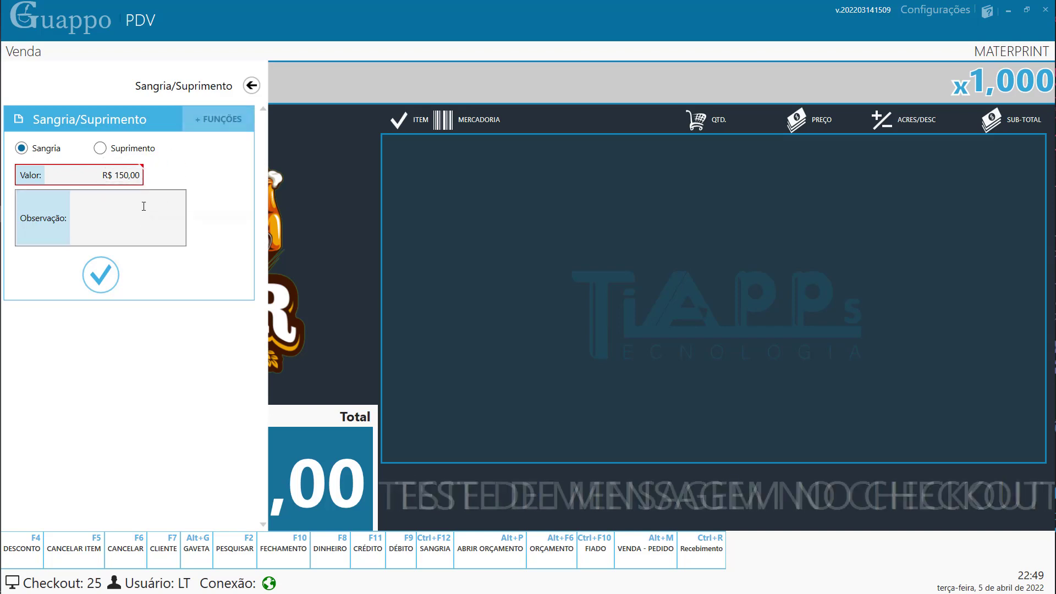
click(247, 88)
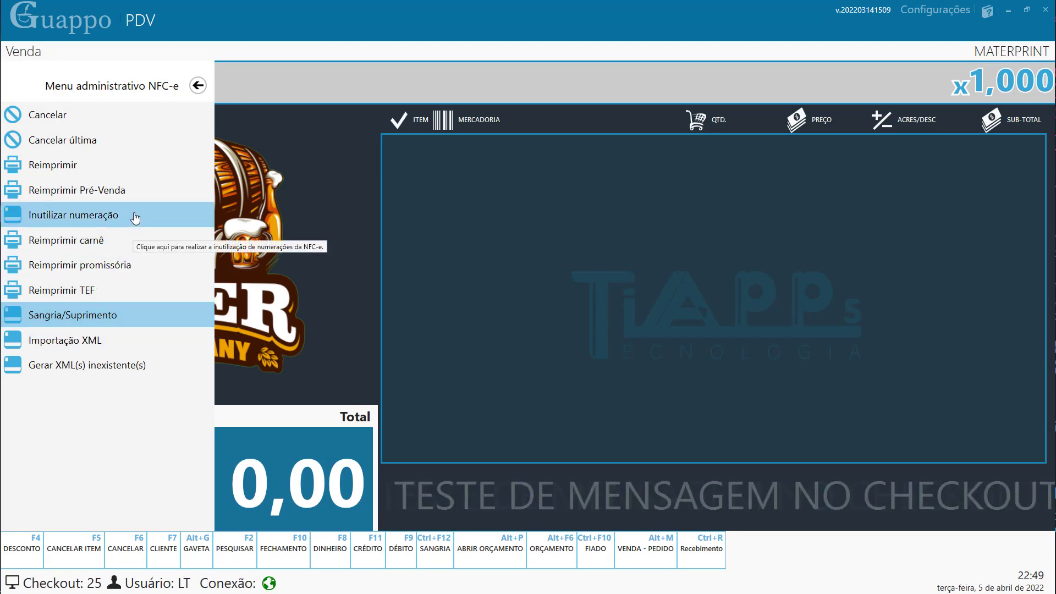
- Browse the pre-sale reprint options for orders 199 and 198 and Cancelar última without acting
click(60, 173)
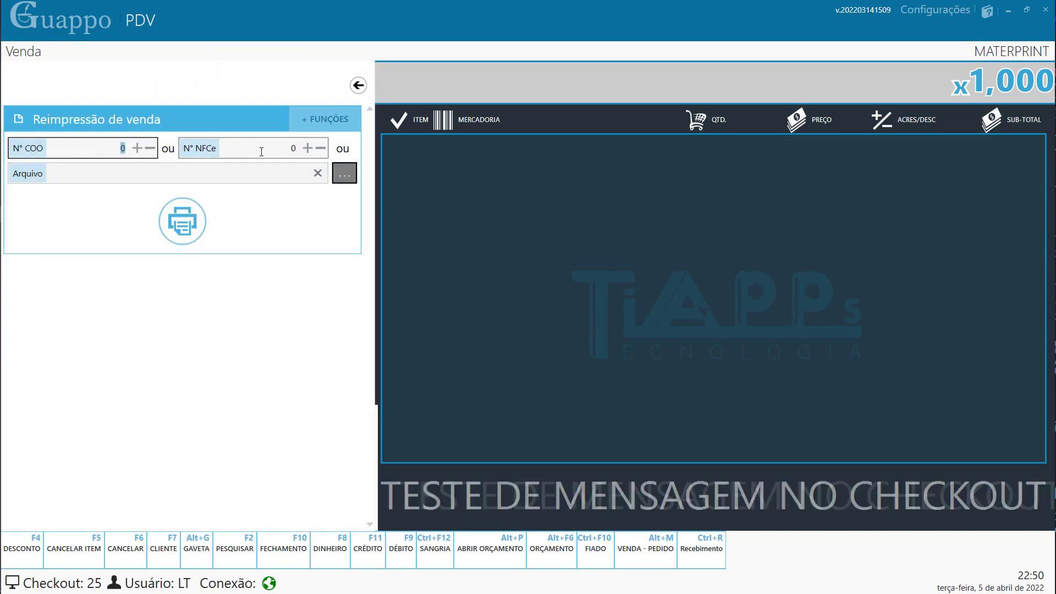
click(358, 86)
click(113, 186)
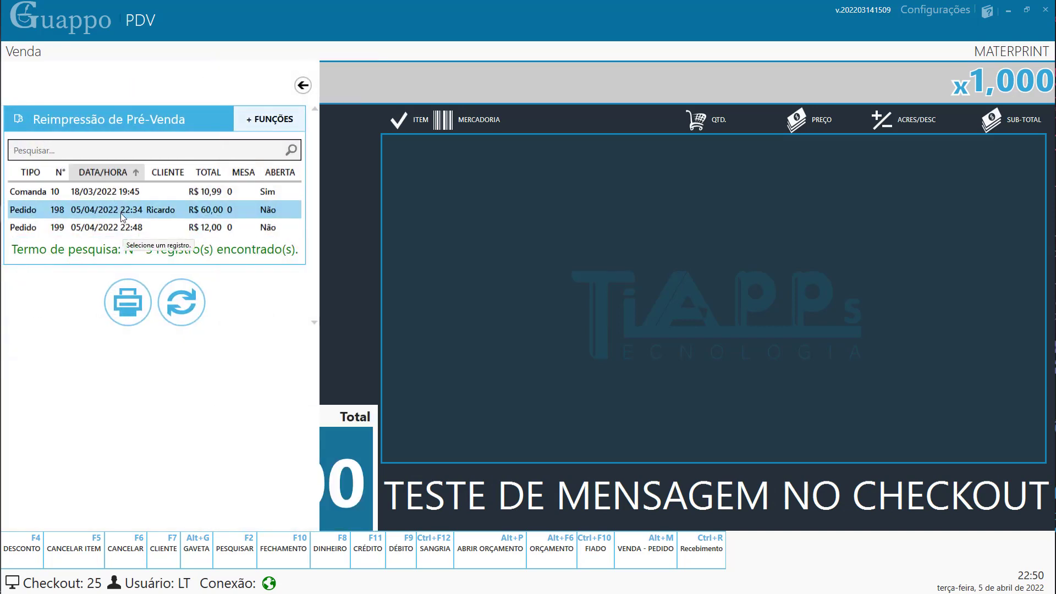
click(115, 222)
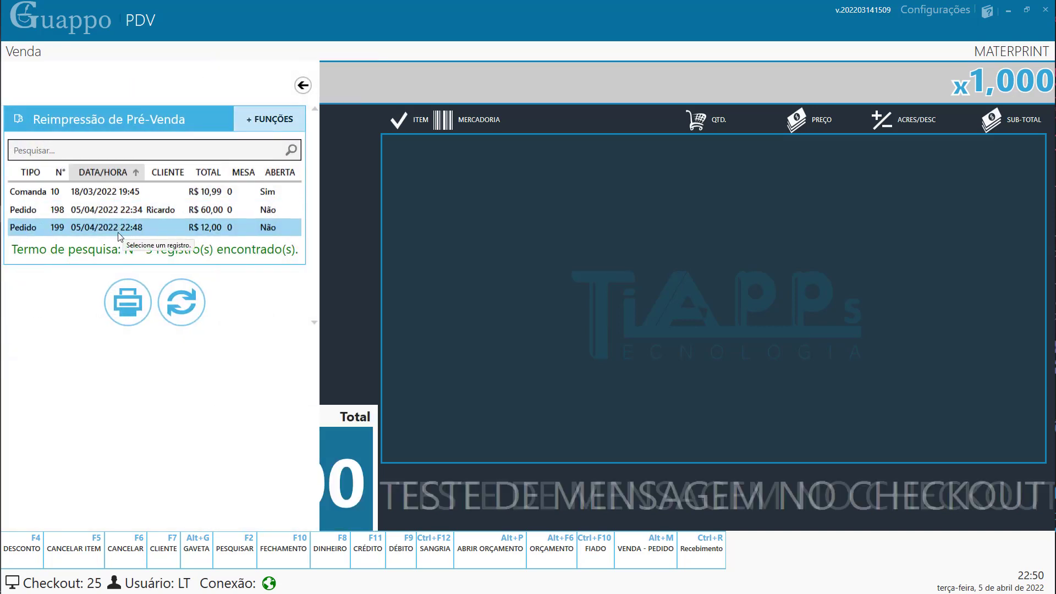
click(125, 212)
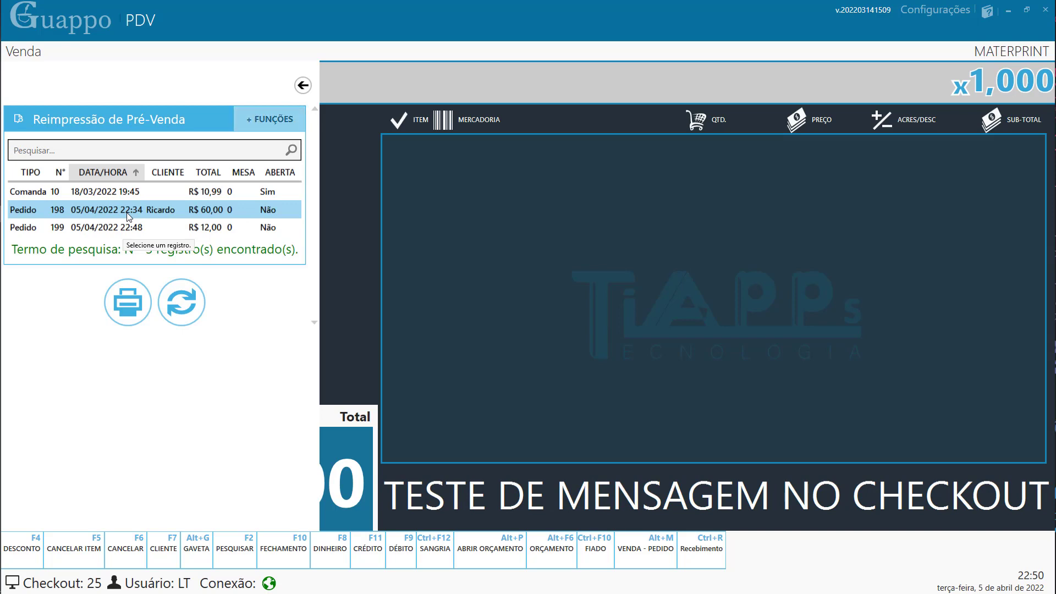
click(303, 85)
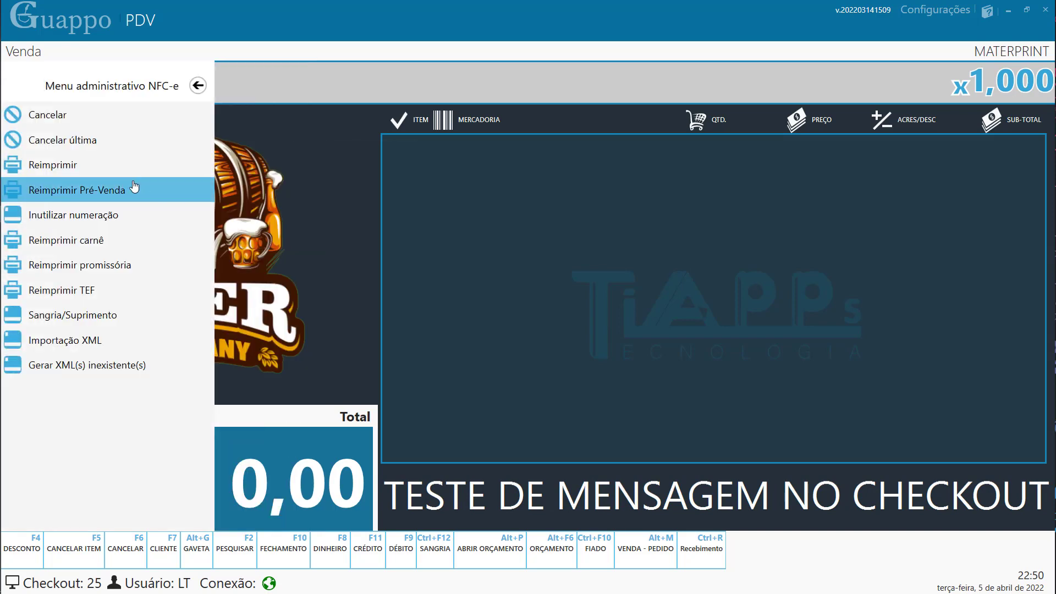
click(83, 142)
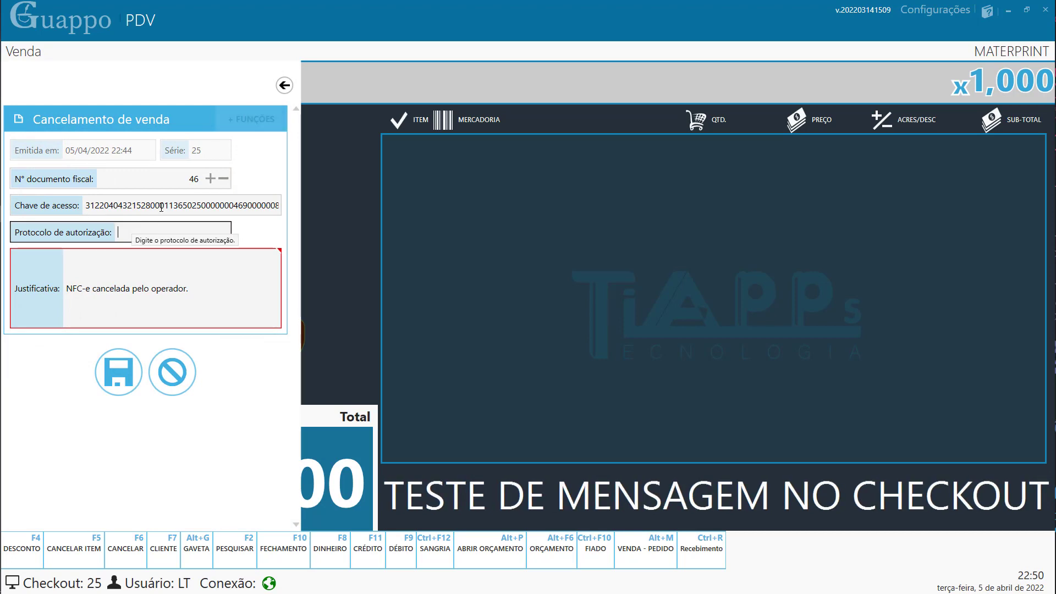
click(284, 85)
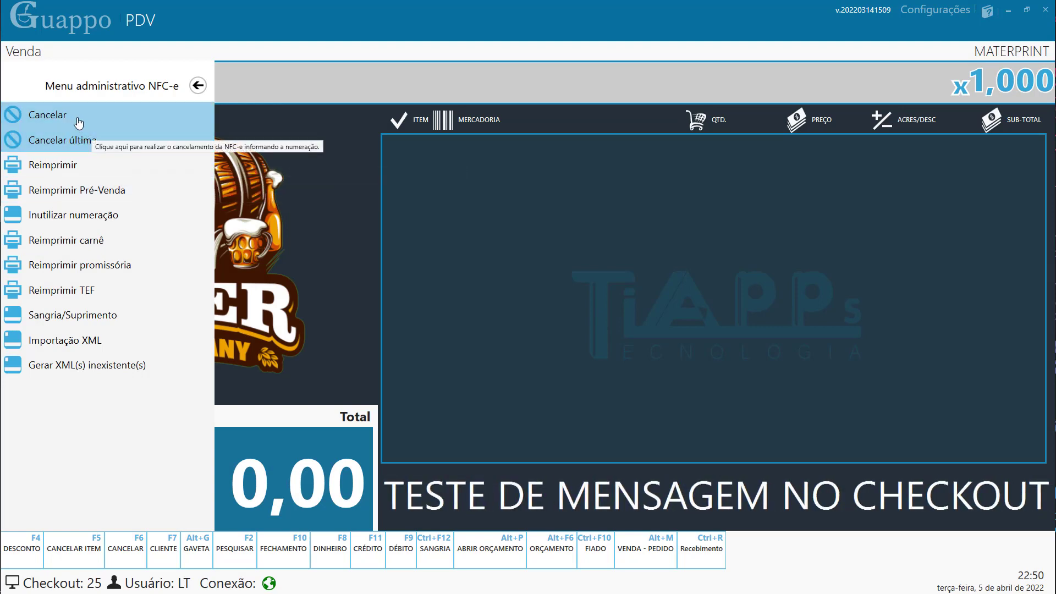
click(198, 86)
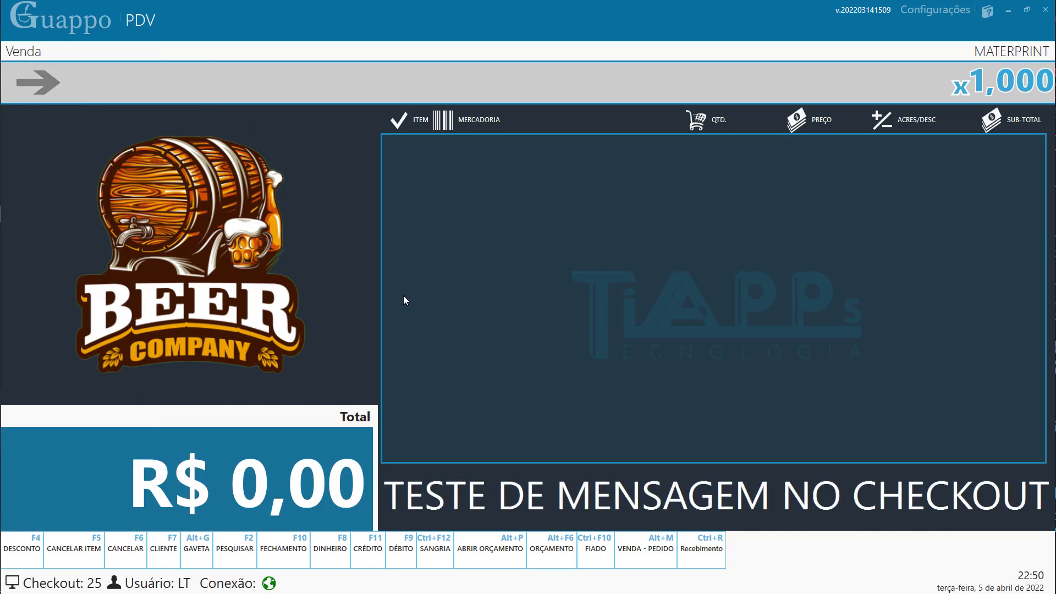
- In Pedido mode, add one COCA-COLA ORIGINAL 3L to order 200 and open the customer form
key(alt+m)
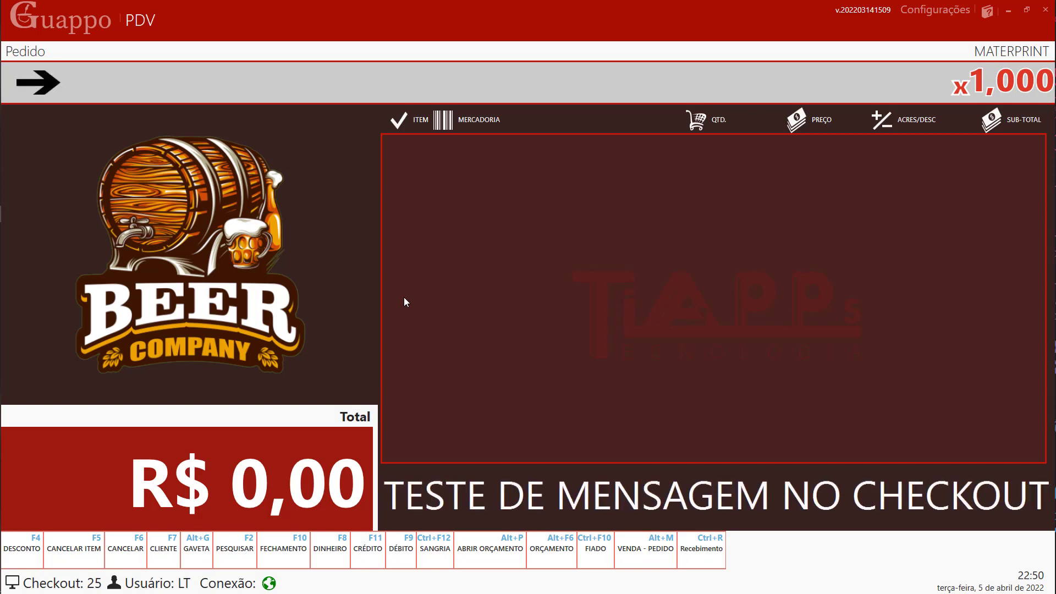
key(F2)
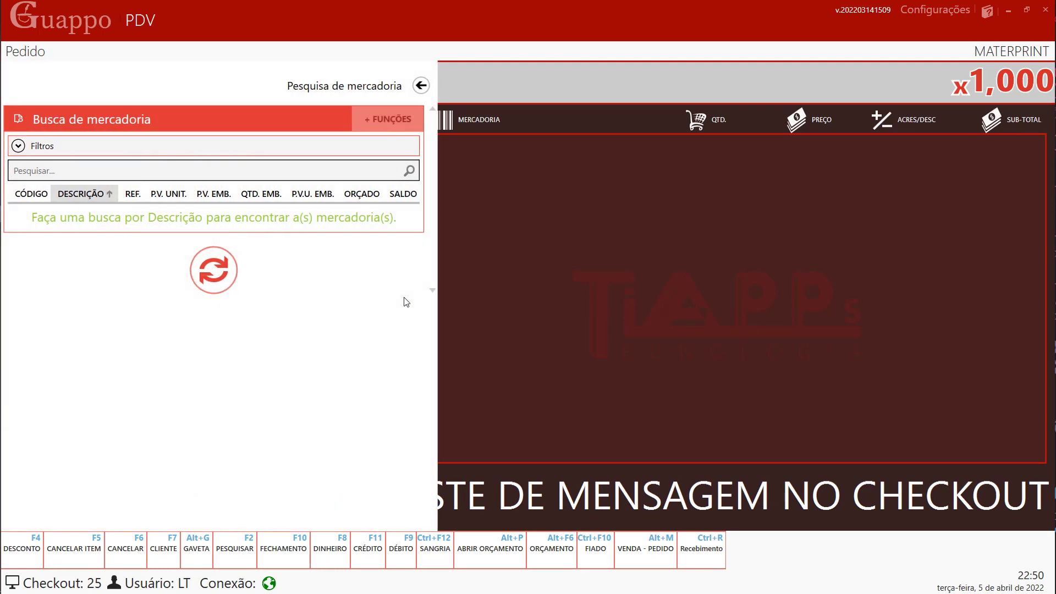
text(coca)
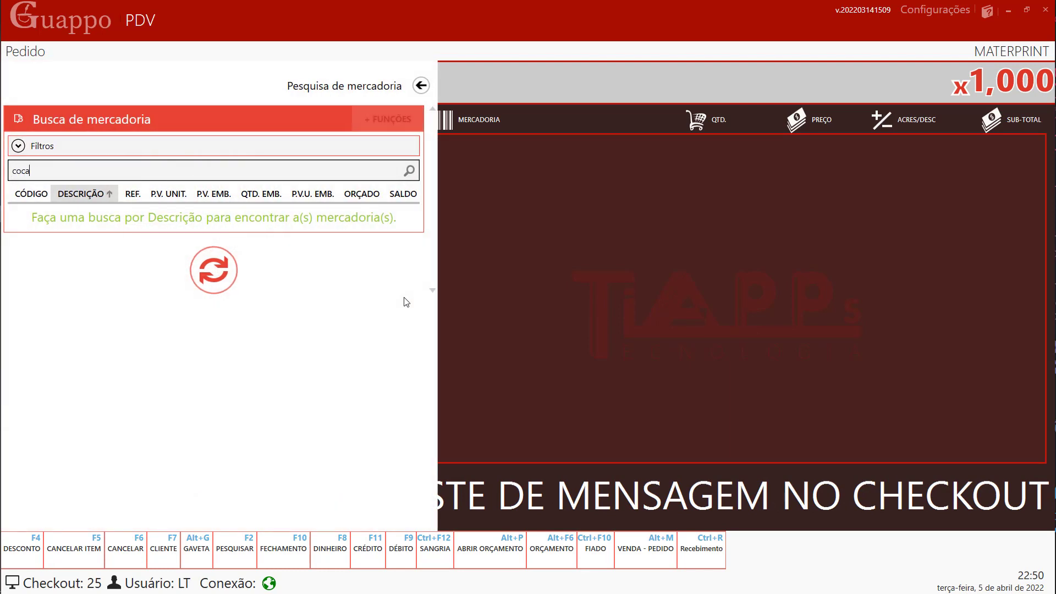
key(Return)
key(Return)
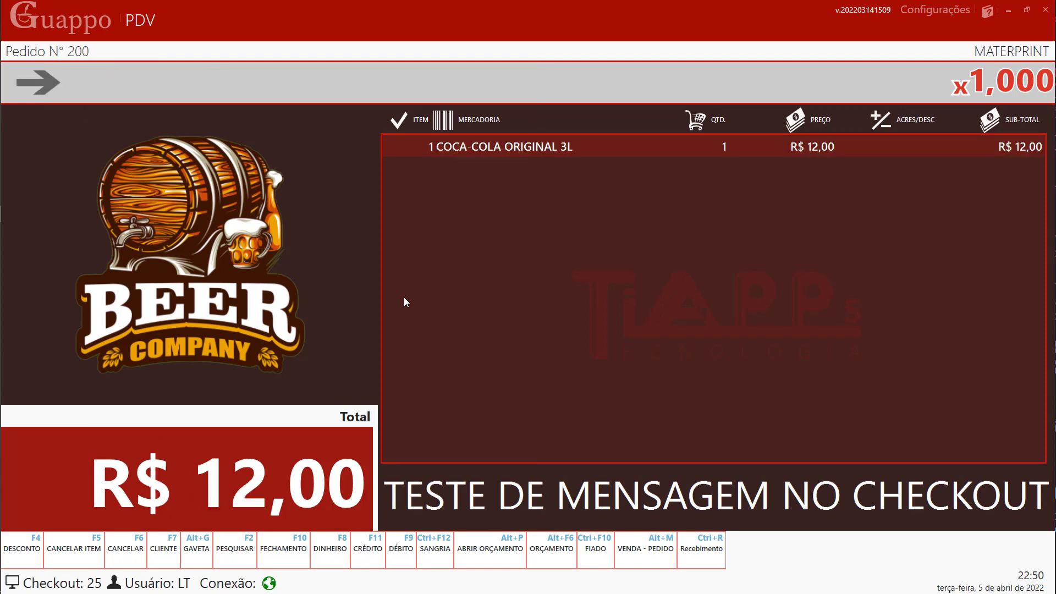
key(F7)
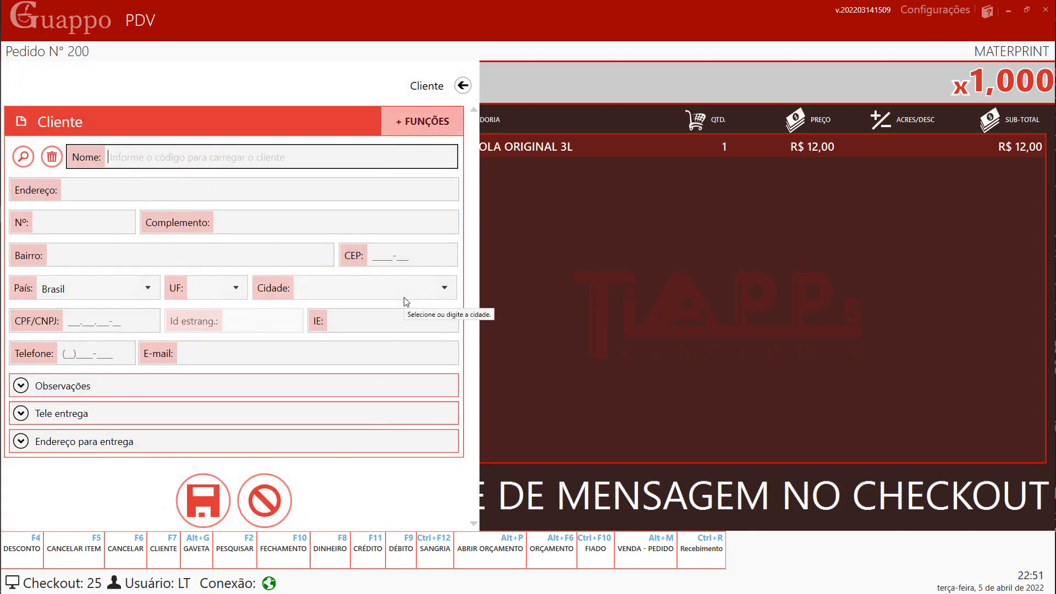
- Look up the registered customer by client code and attach them to order N° 200
text(16)
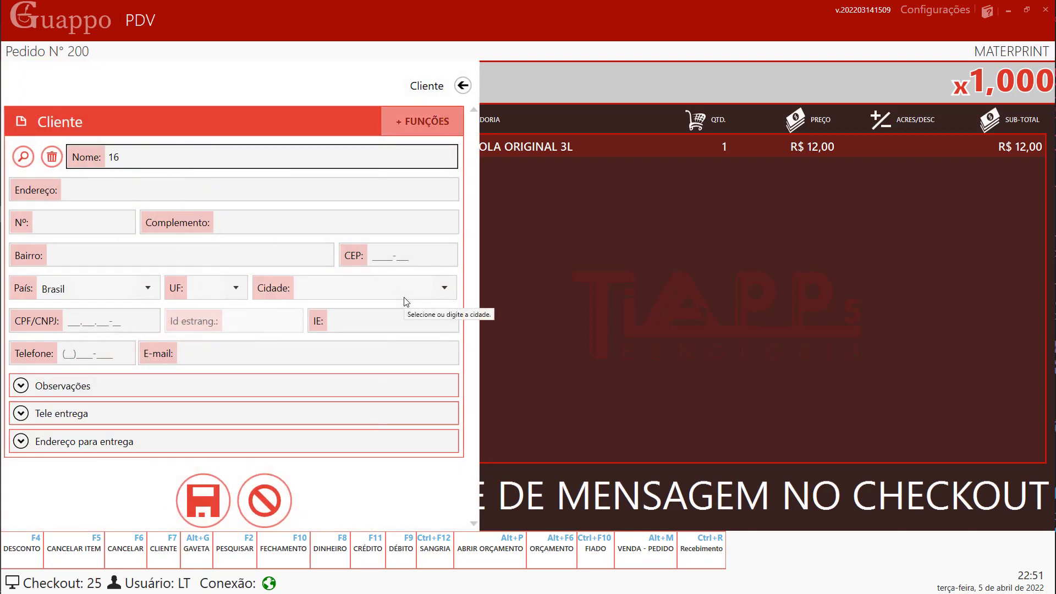
key(Return)
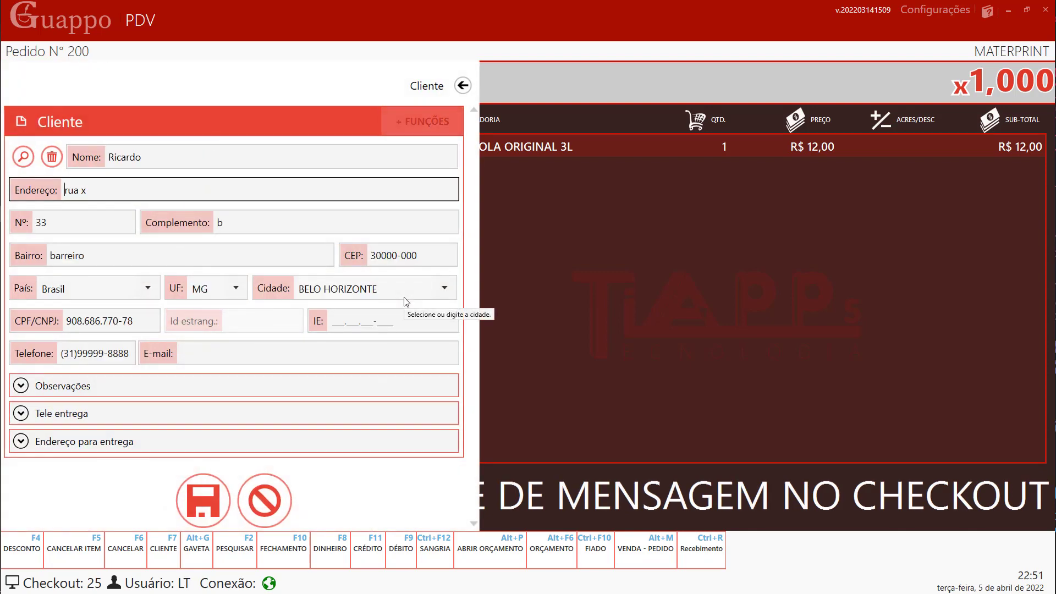
key(Return)
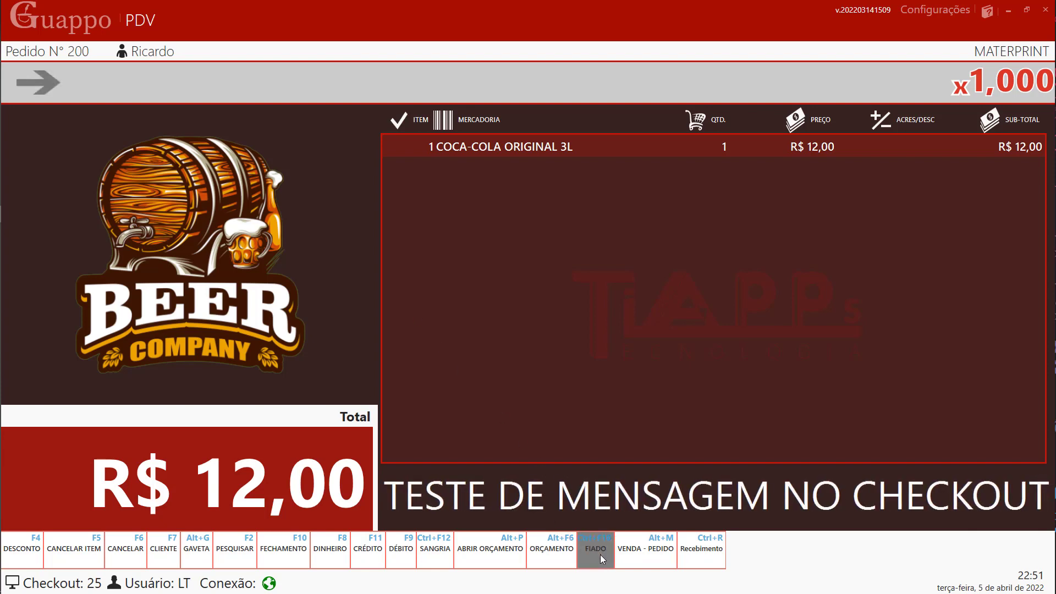
- Put order N° 200 on FIADO store credit, dismissing the missing-installment error
click(600, 554)
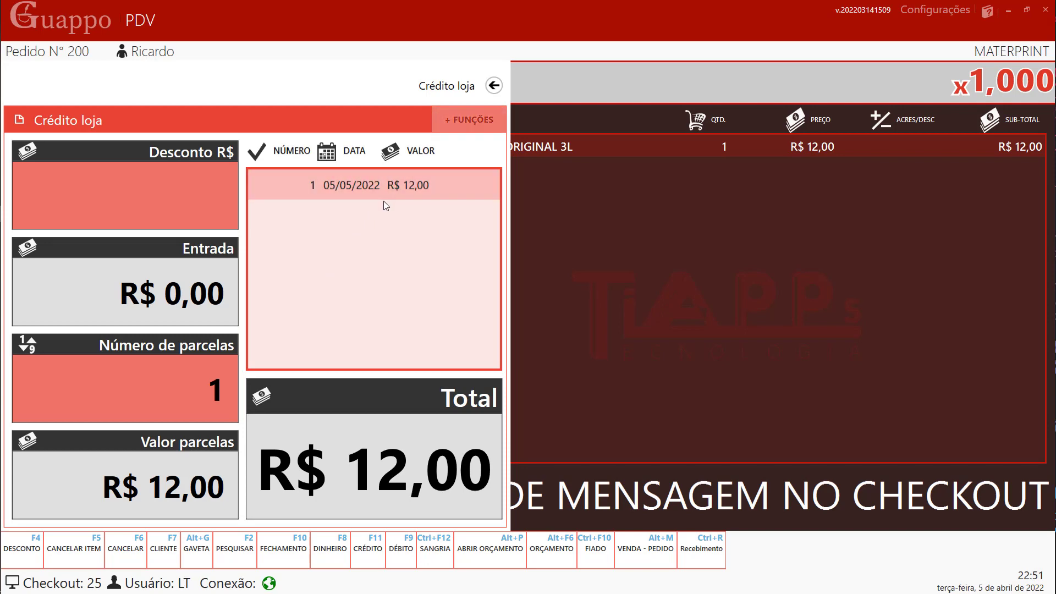
click(454, 114)
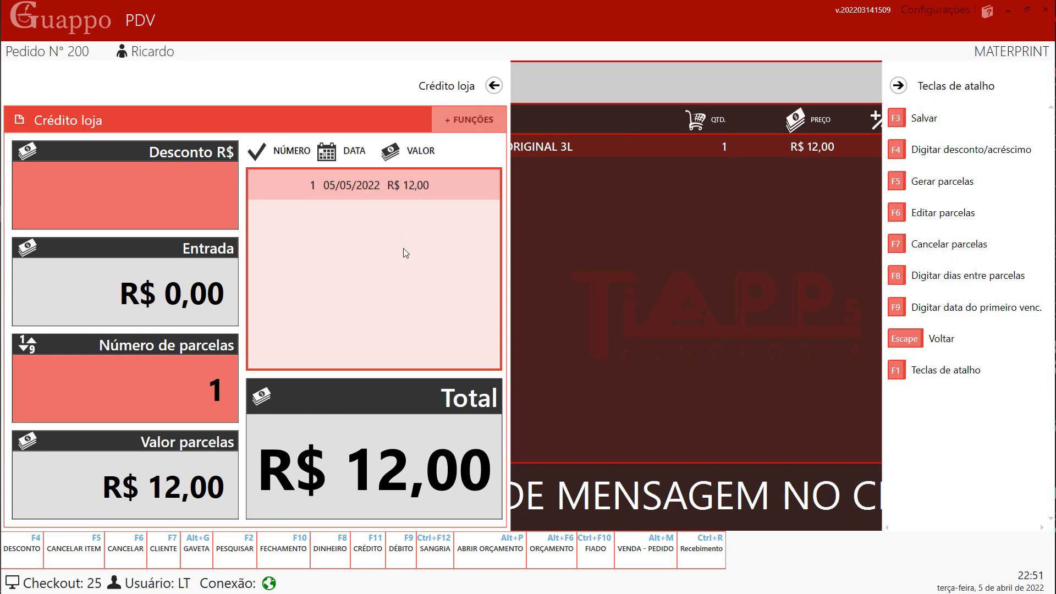
click(941, 215)
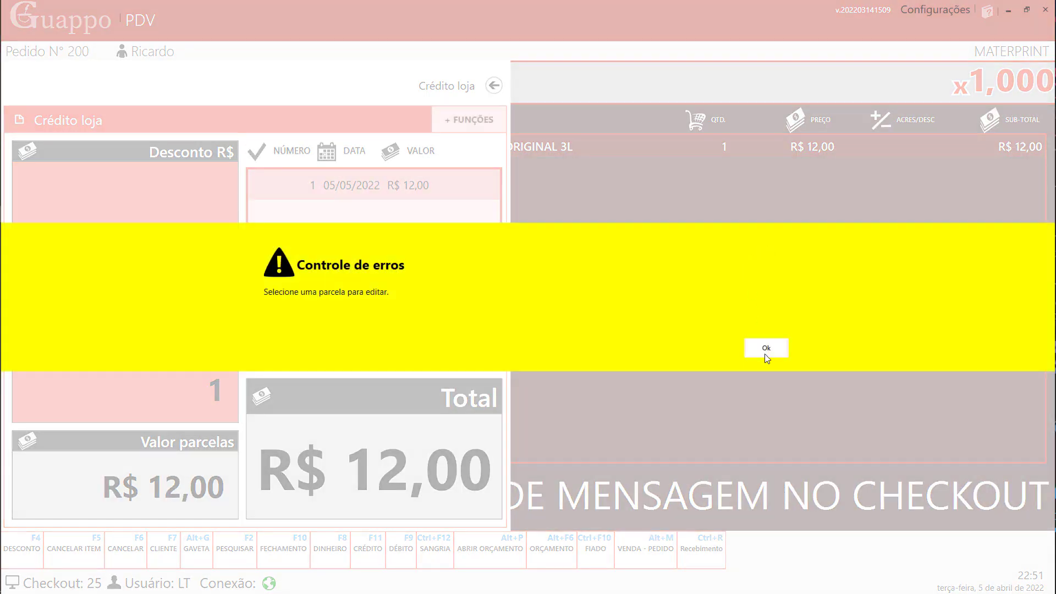
click(766, 353)
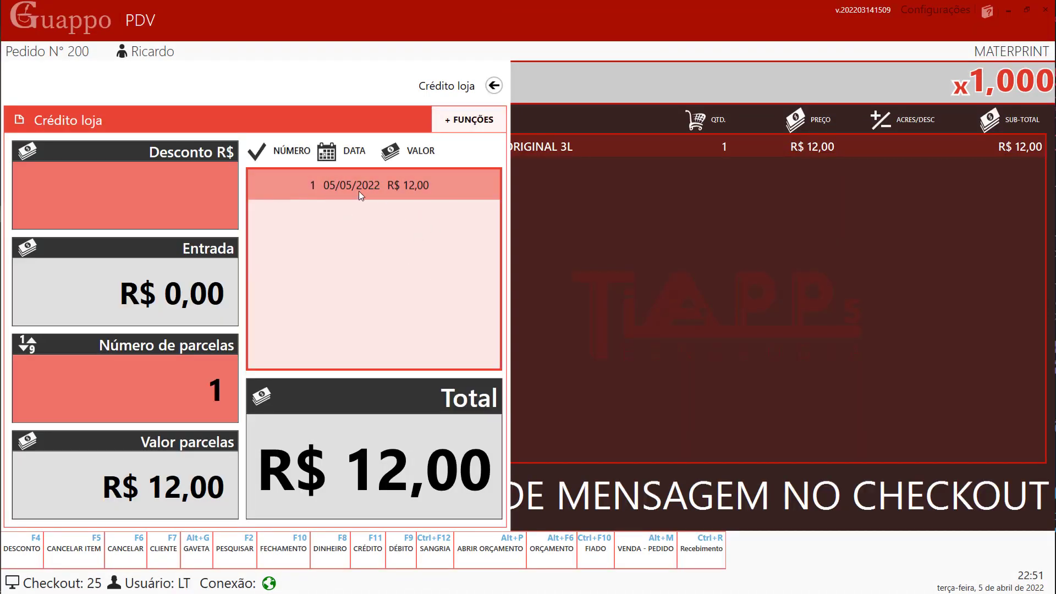
- Move the single R$ 12,00 installment's due date to 15/05/2022
click(359, 191)
click(469, 120)
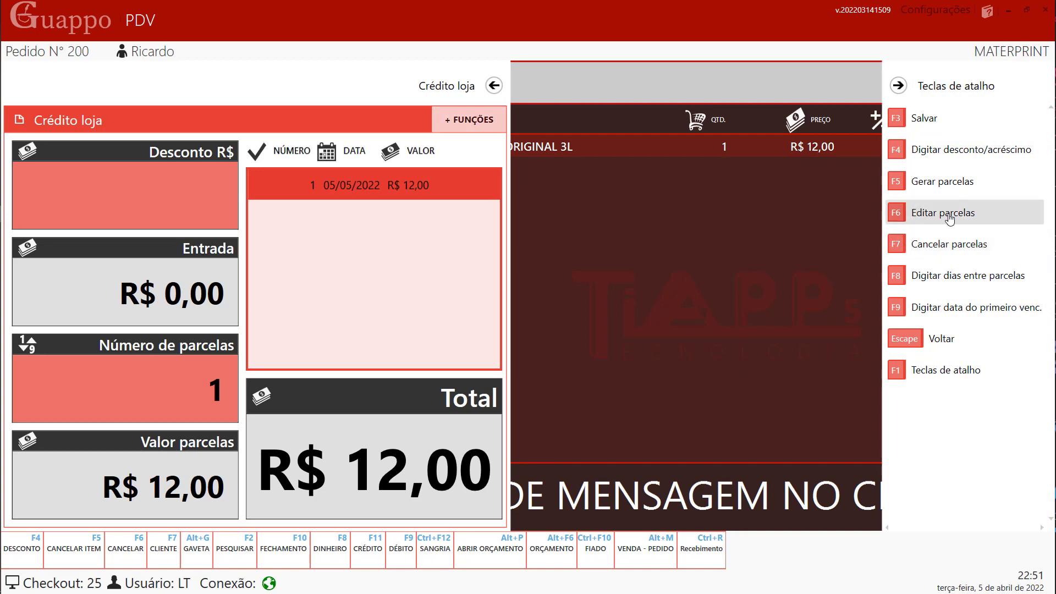
click(948, 219)
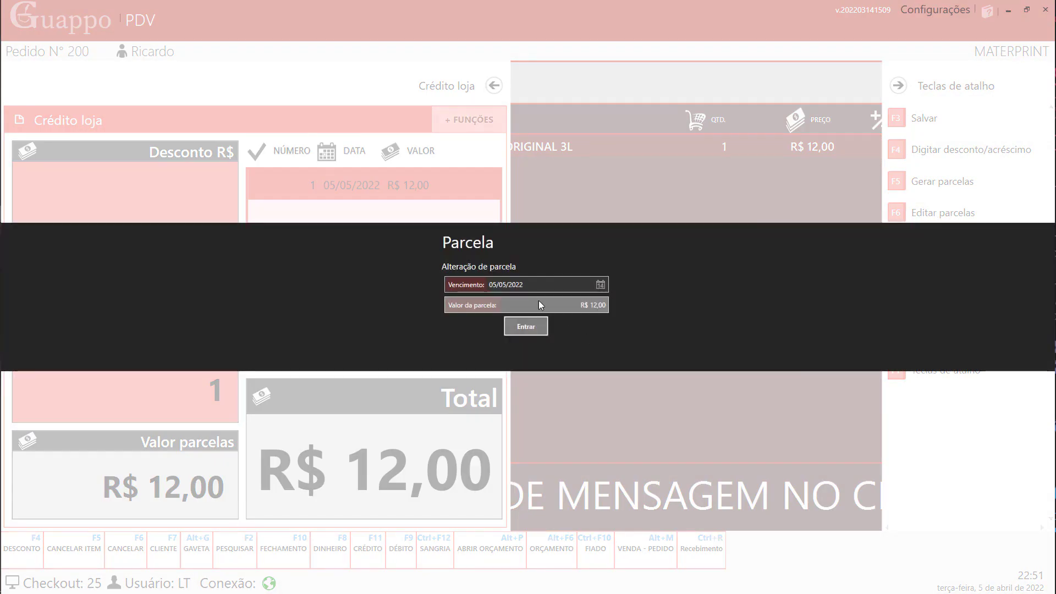
click(601, 285)
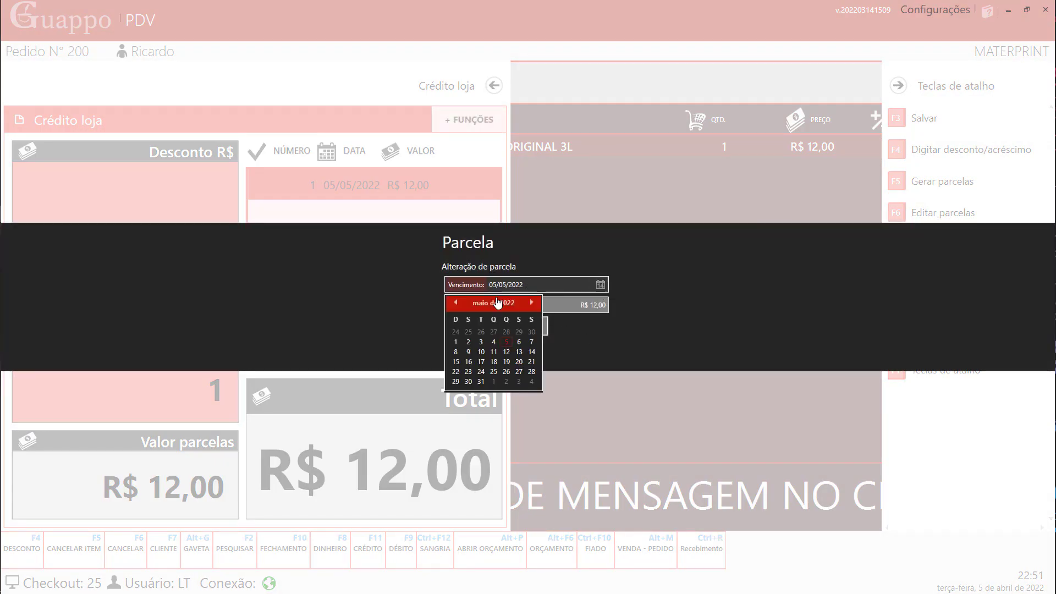
click(456, 362)
click(516, 329)
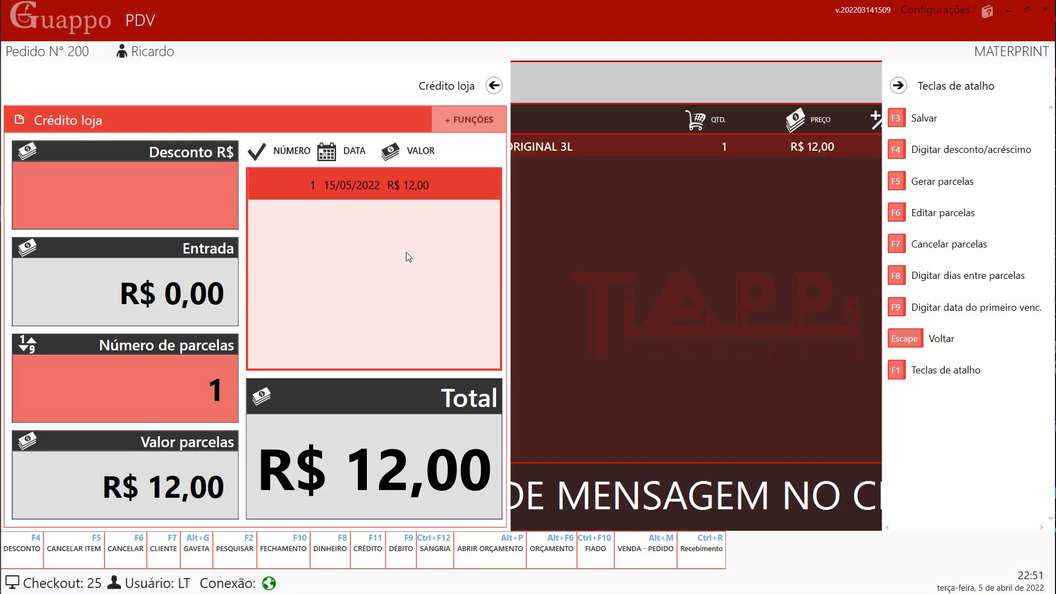
click(906, 83)
- On Fechamento de pré-venda, add the R$ 12,00 payment, confirm the installment plan and finish the pre-sale
click(494, 87)
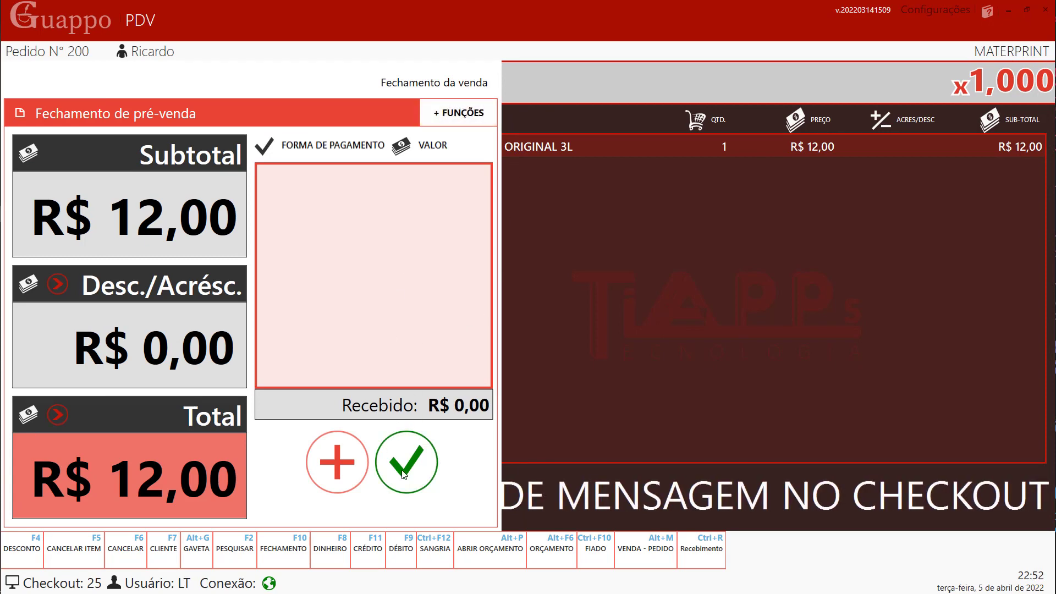
click(339, 474)
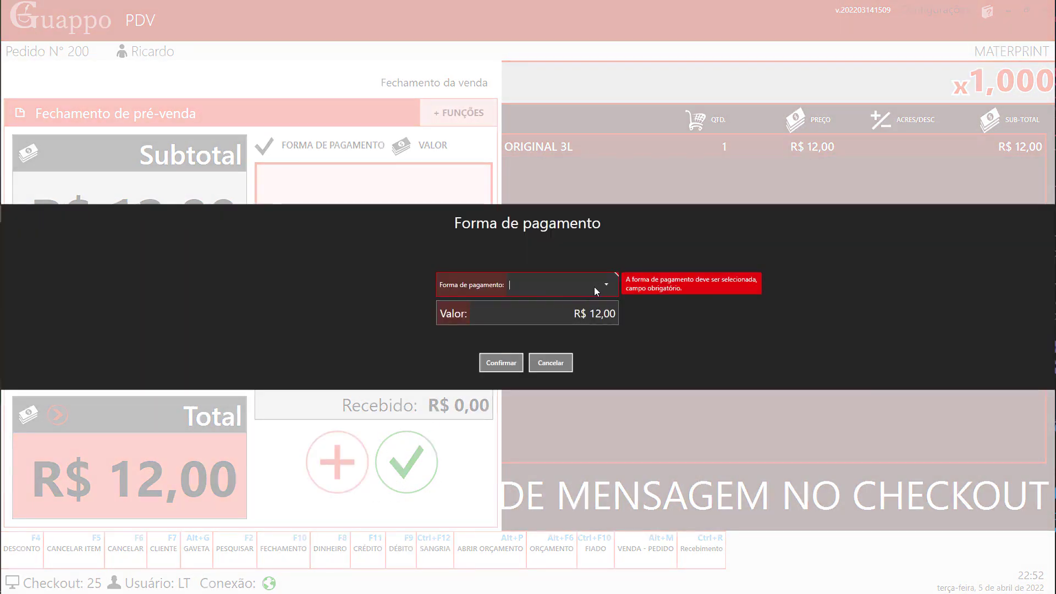
click(594, 287)
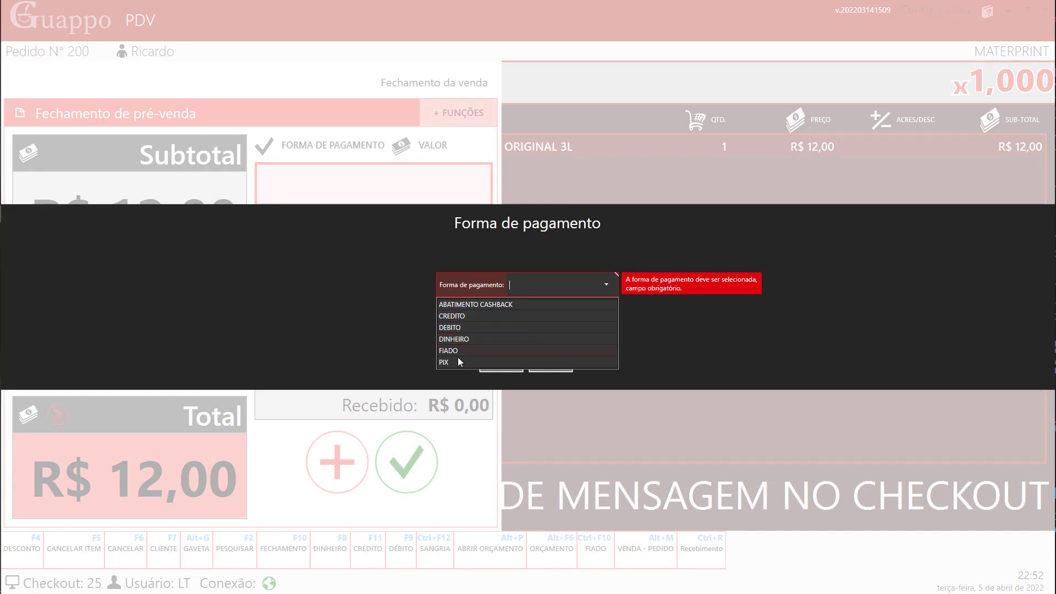
click(457, 362)
click(493, 368)
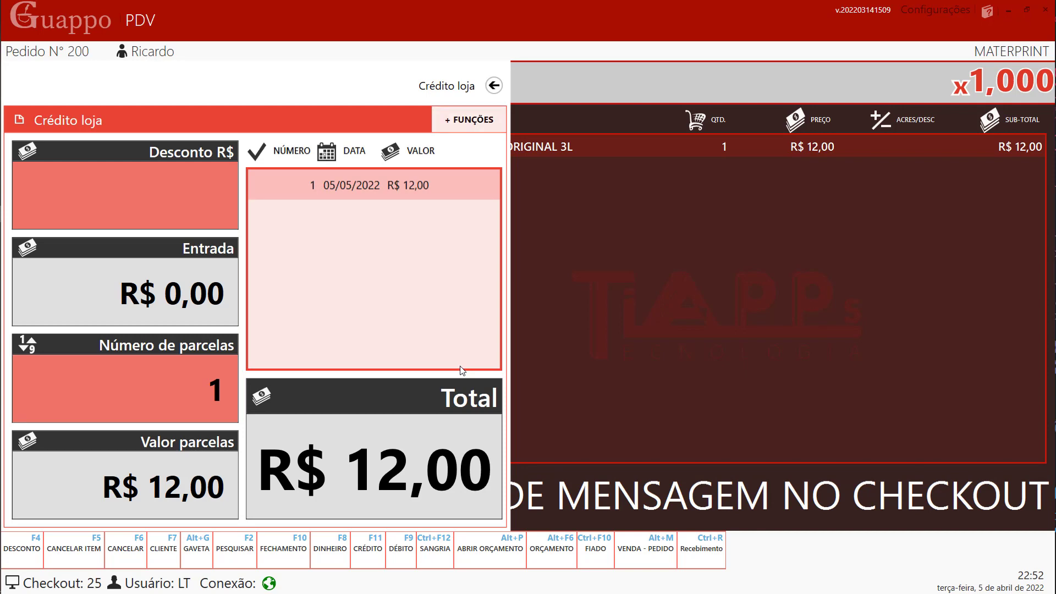
key(Return)
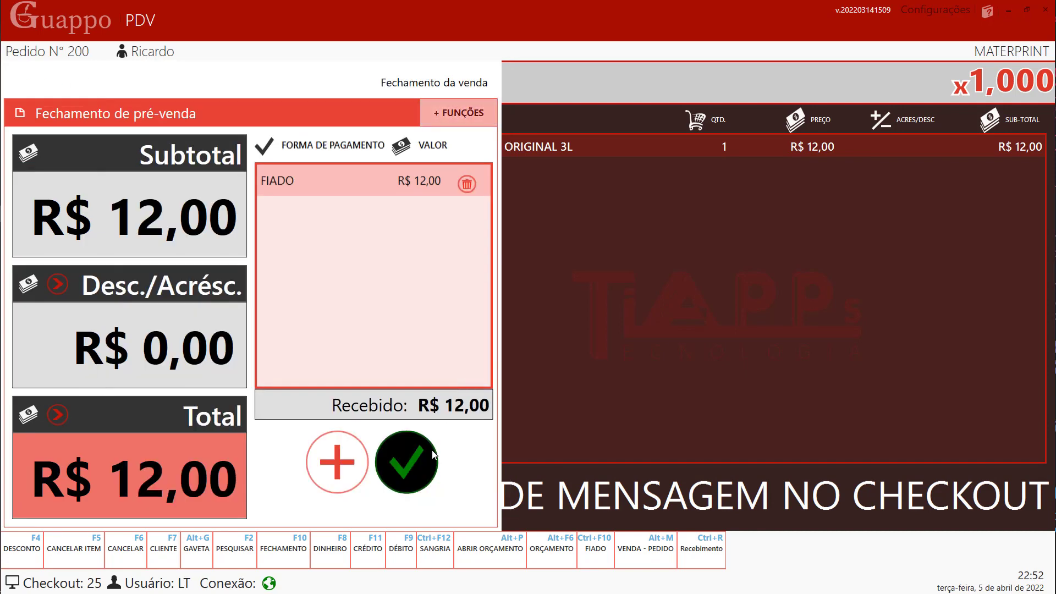
click(422, 465)
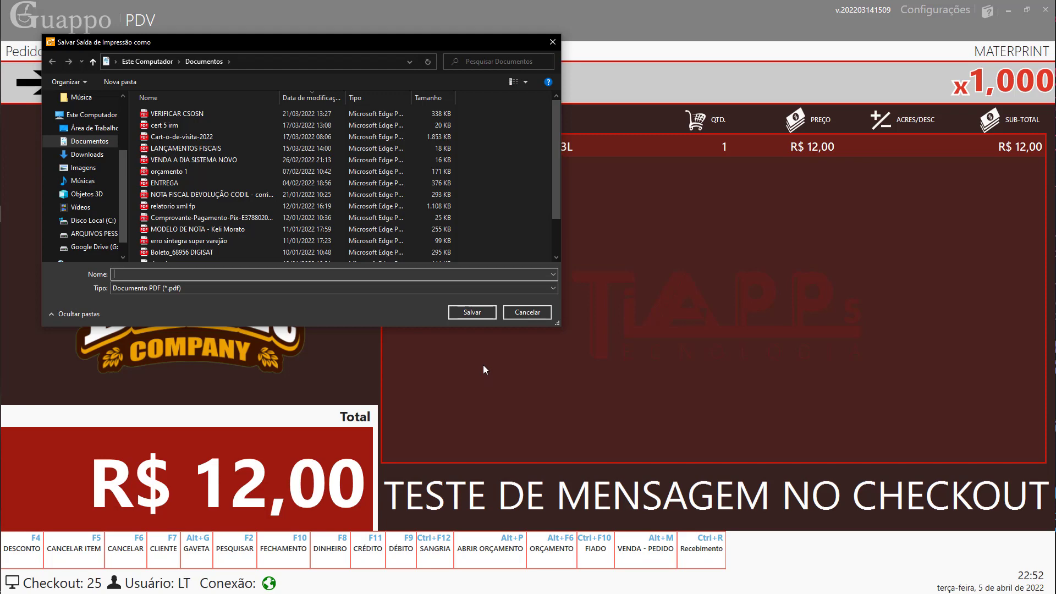
- Cancel the 'Salvar Saída de Impressão como' dialog so the sale clears to R$ 0,00
click(520, 312)
click(527, 314)
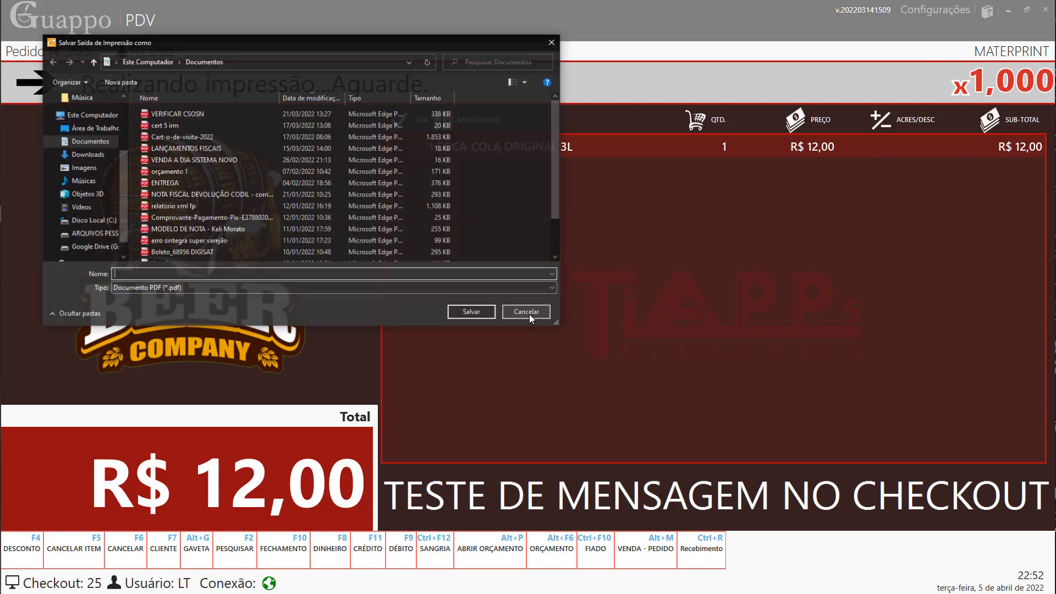
click(530, 317)
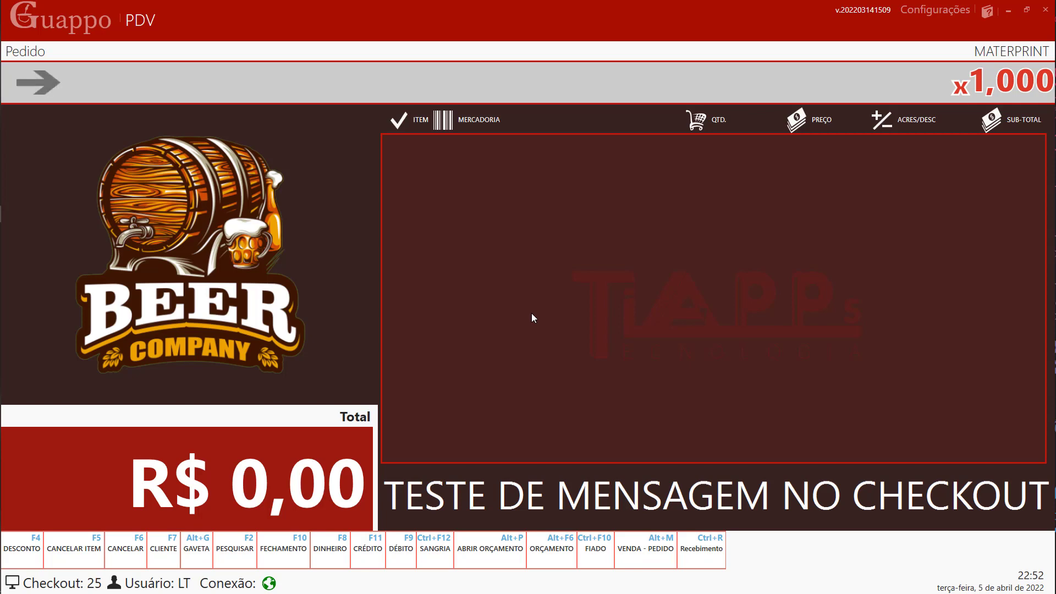
- Add COCA-COLA ORIGINAL 3L to the order with a R$ 2,00 discount
key(F4)
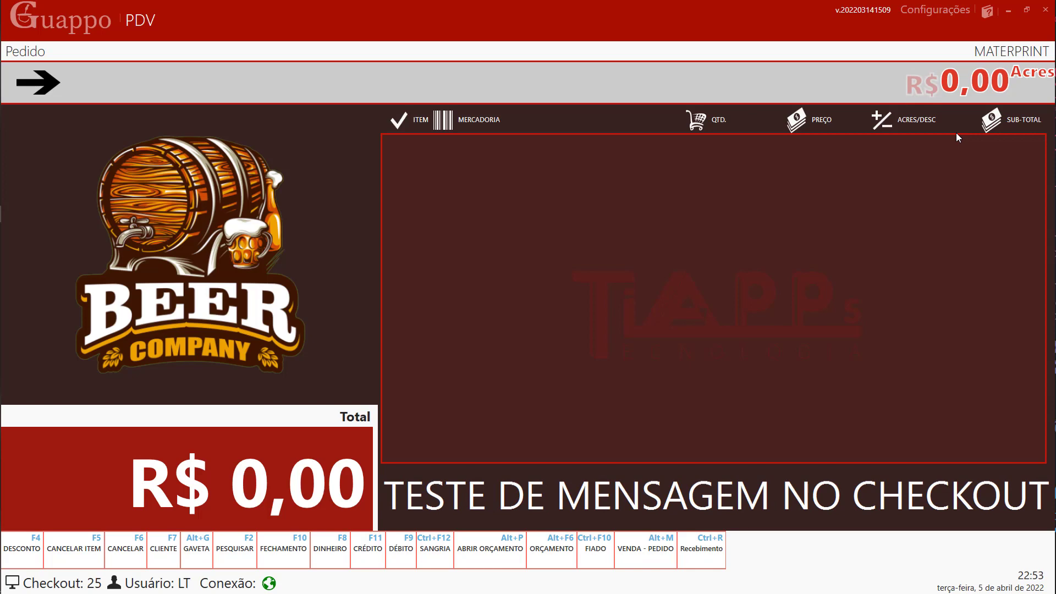
key(F4)
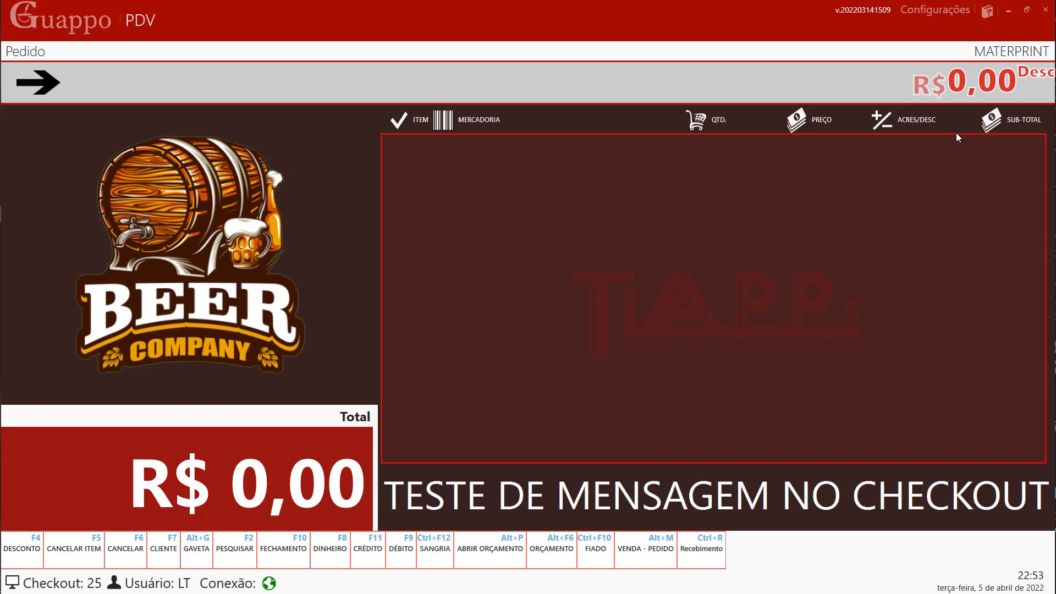
text(200)
key(Return)
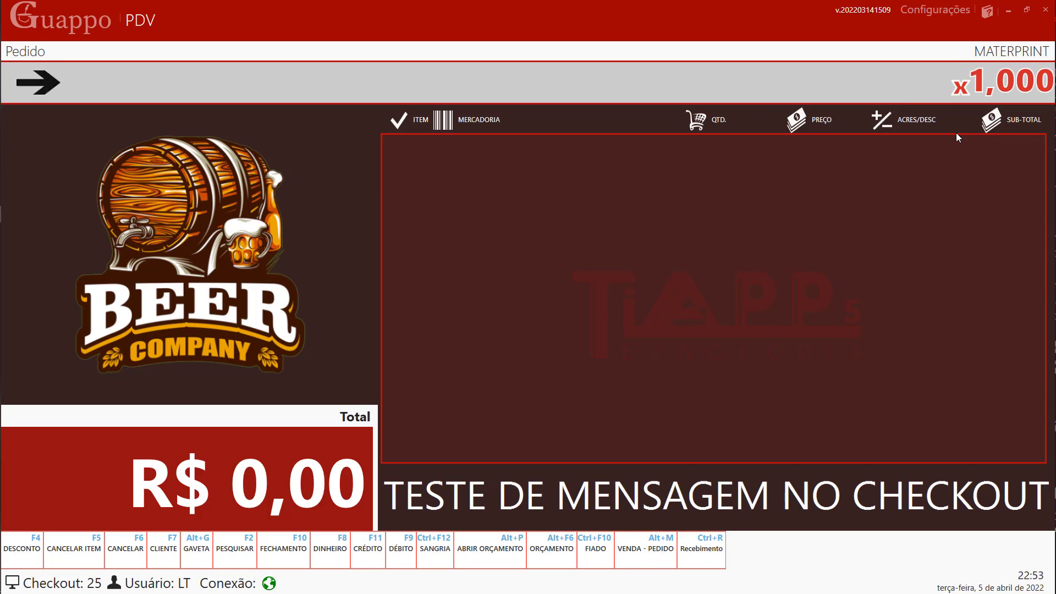
key(F2)
text(coca)
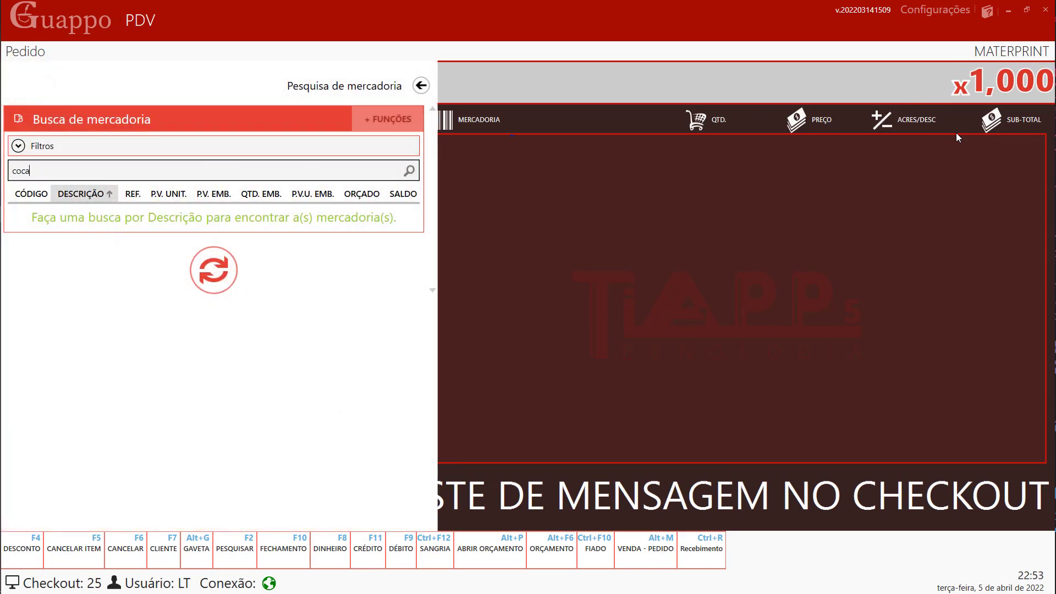
key(Return)
key(Return)
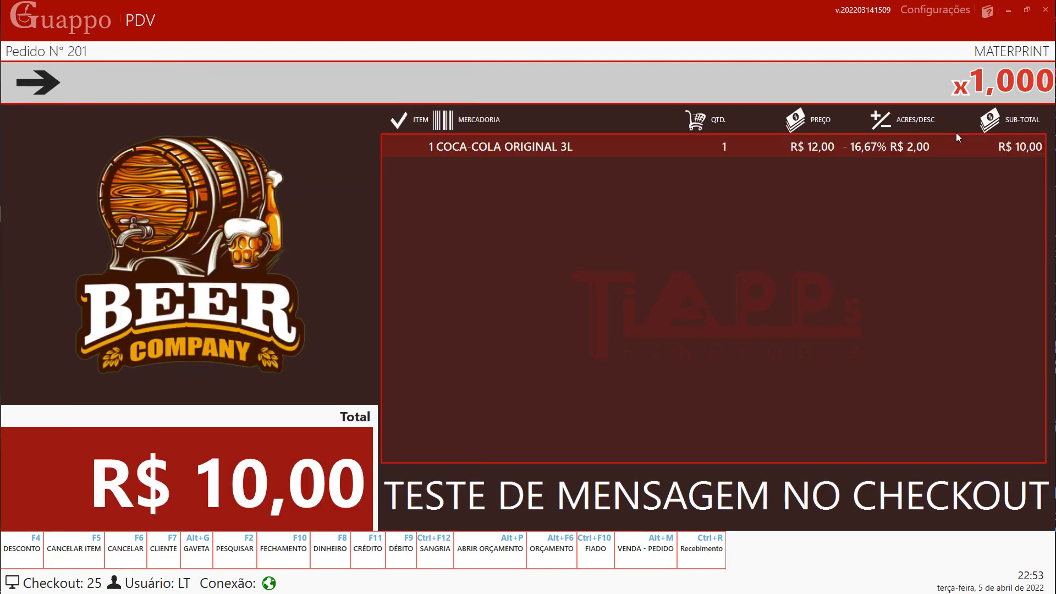
- Add FANTA GUARANA 200ML and bring up pre-sale closing at R$ 11,89
key(F2)
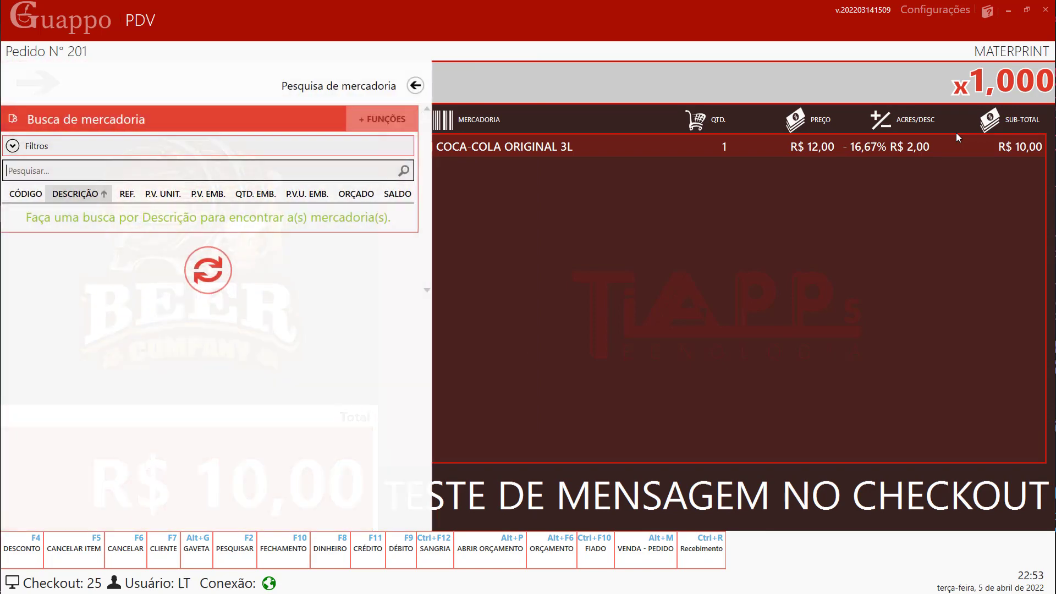
text(fanta)
key(Return)
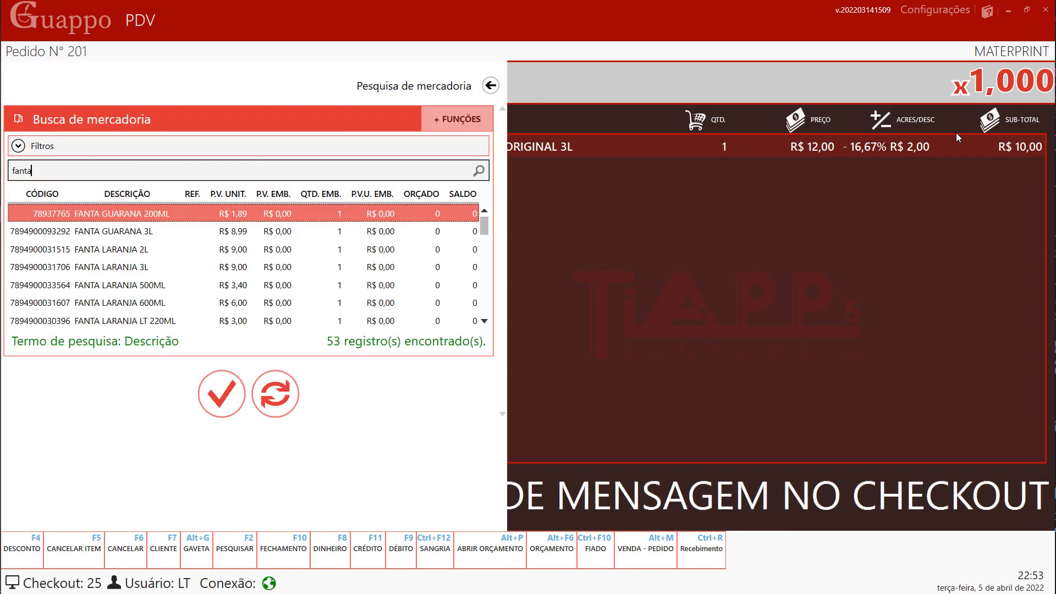
key(Return)
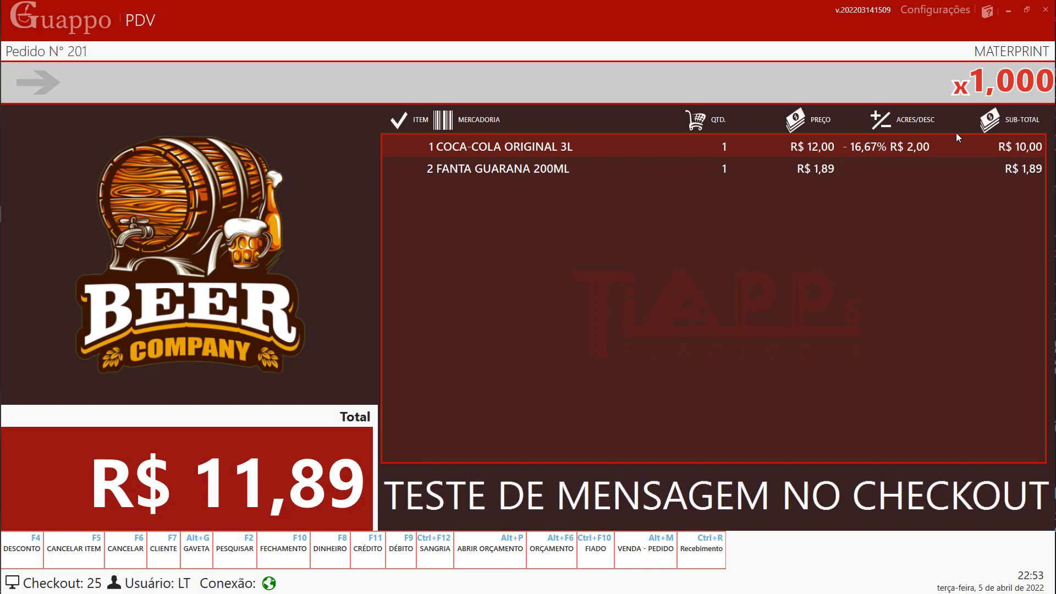
key(F10)
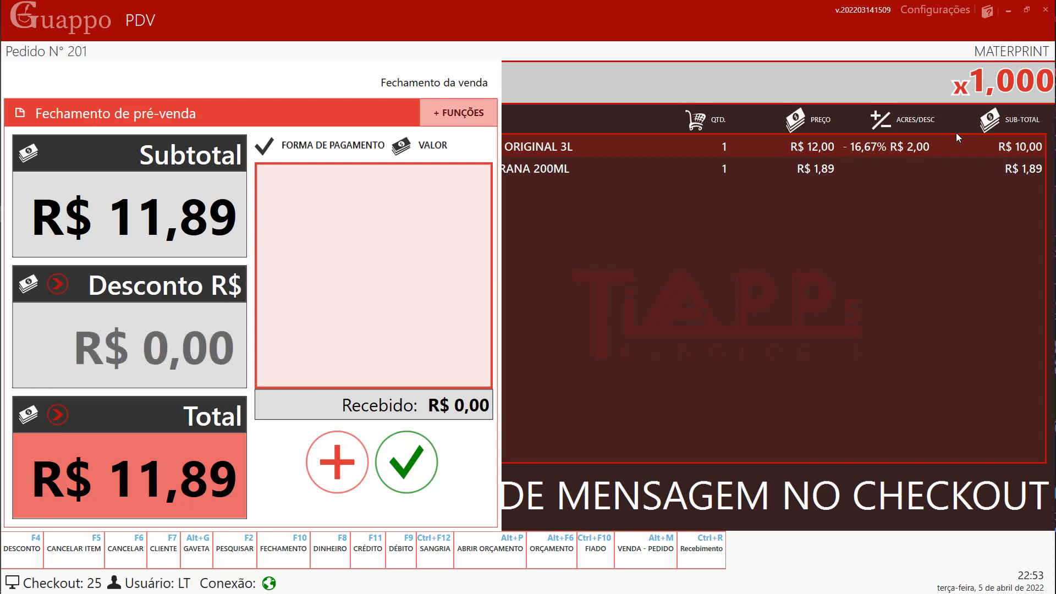
- Discount R$ 0,89 and finalize order 201 paid by PIX for R$ 11,00, skipping the receipt file
text(89)
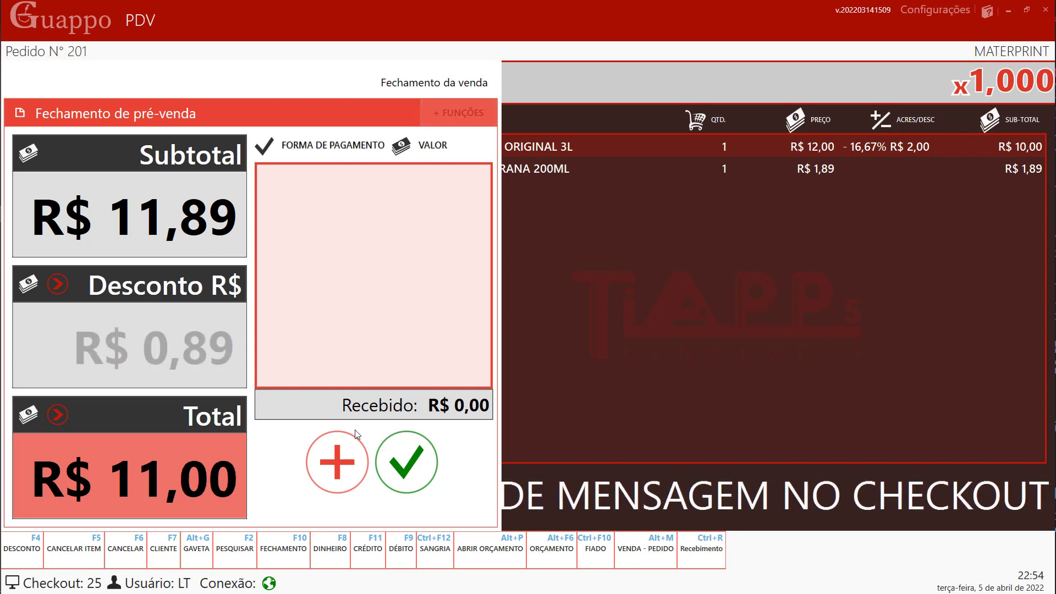
click(339, 477)
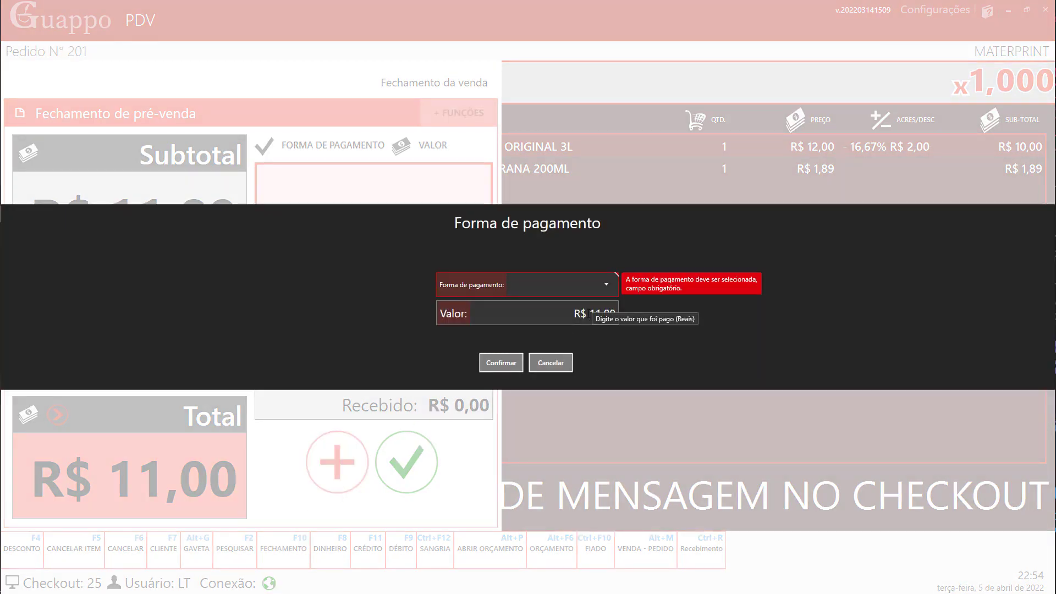
click(605, 294)
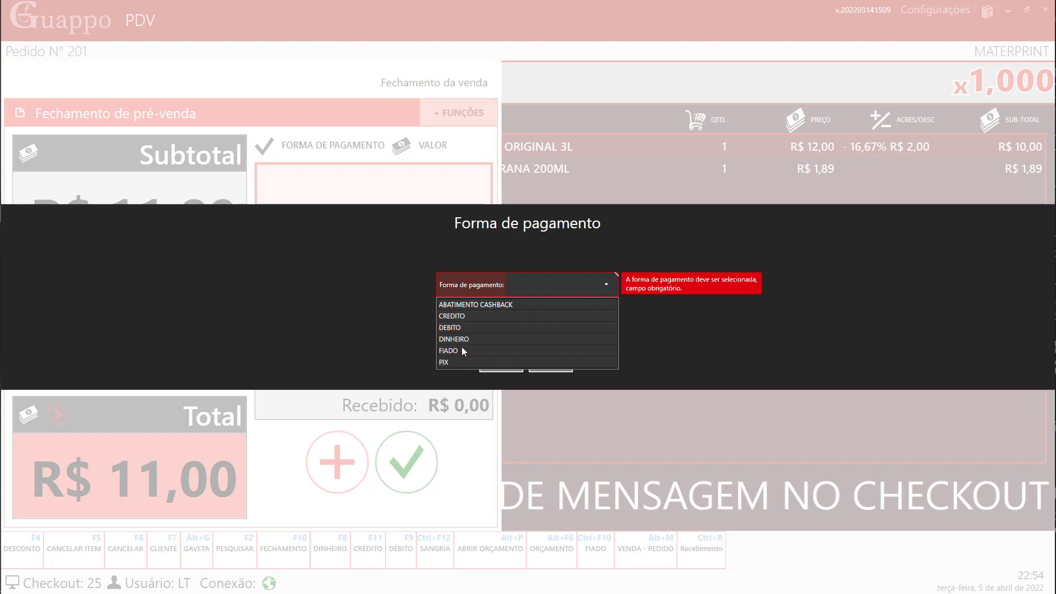
click(455, 362)
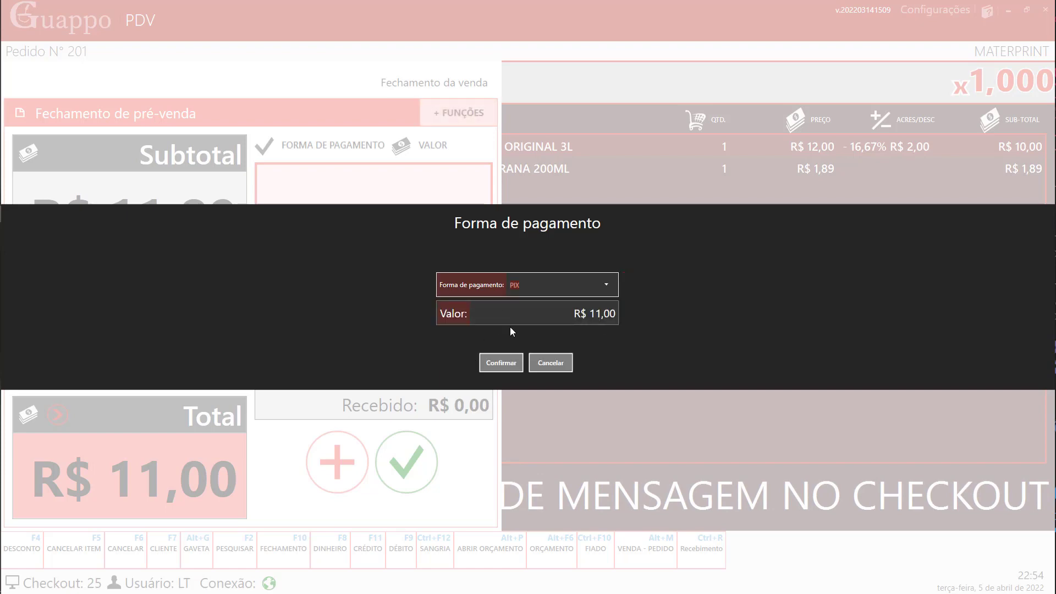
click(503, 364)
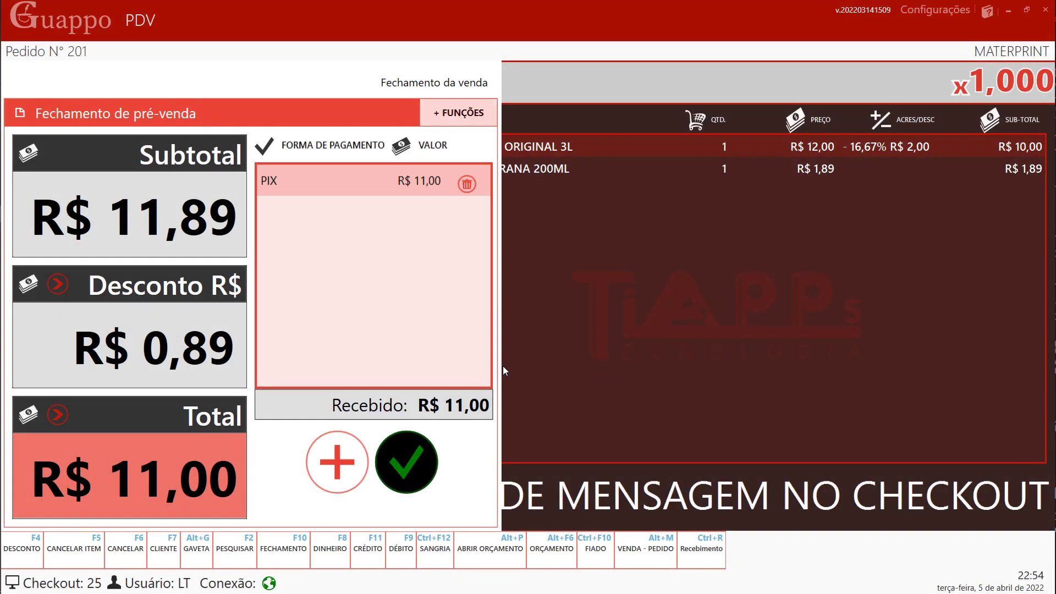
key(Return)
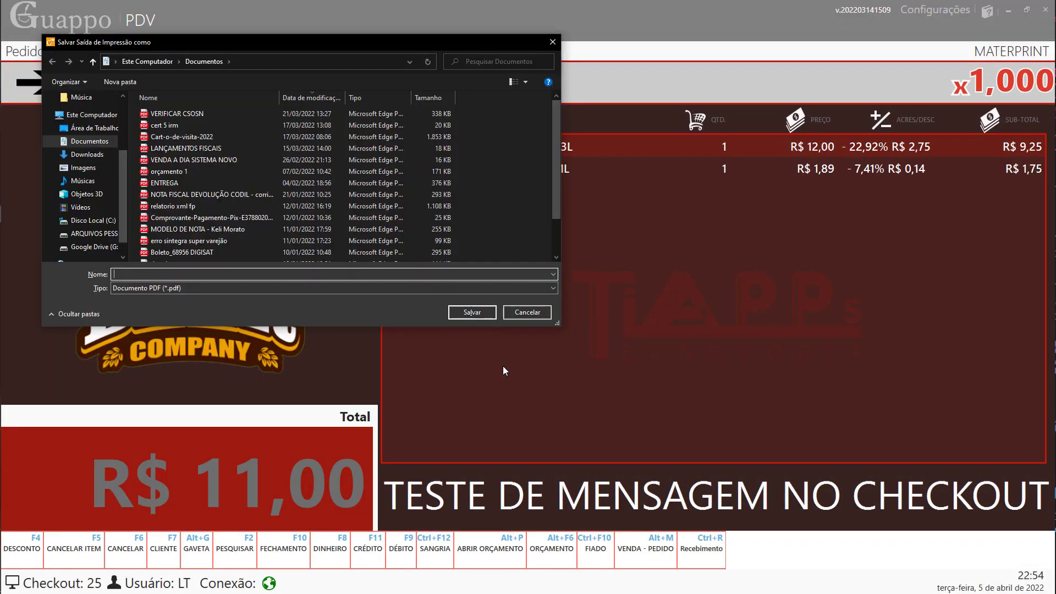
click(517, 316)
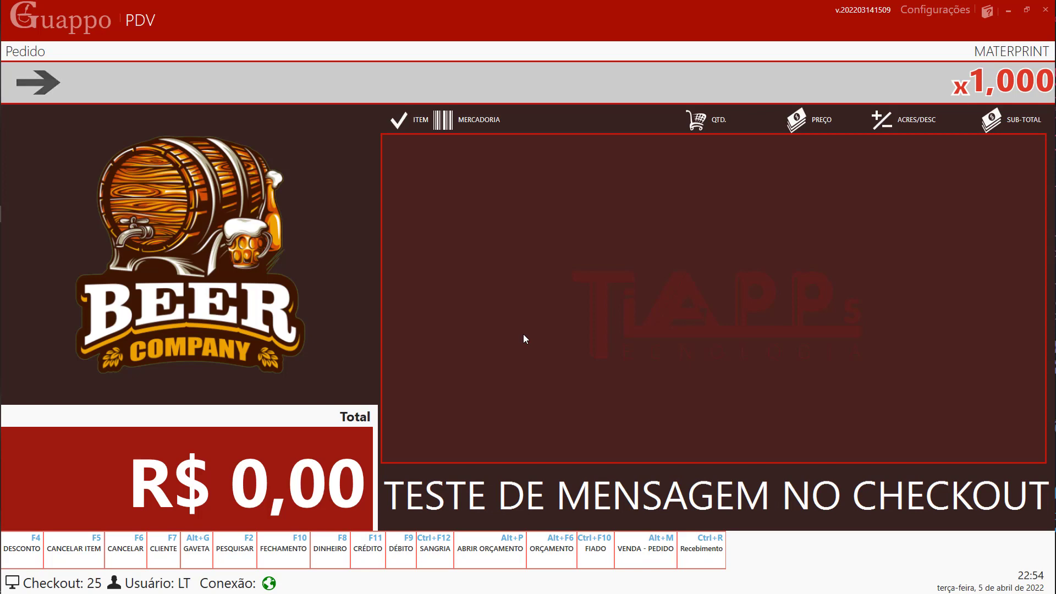
- Start the cash-register closing past the open-sales warning and review each payment method's total
key(F10)
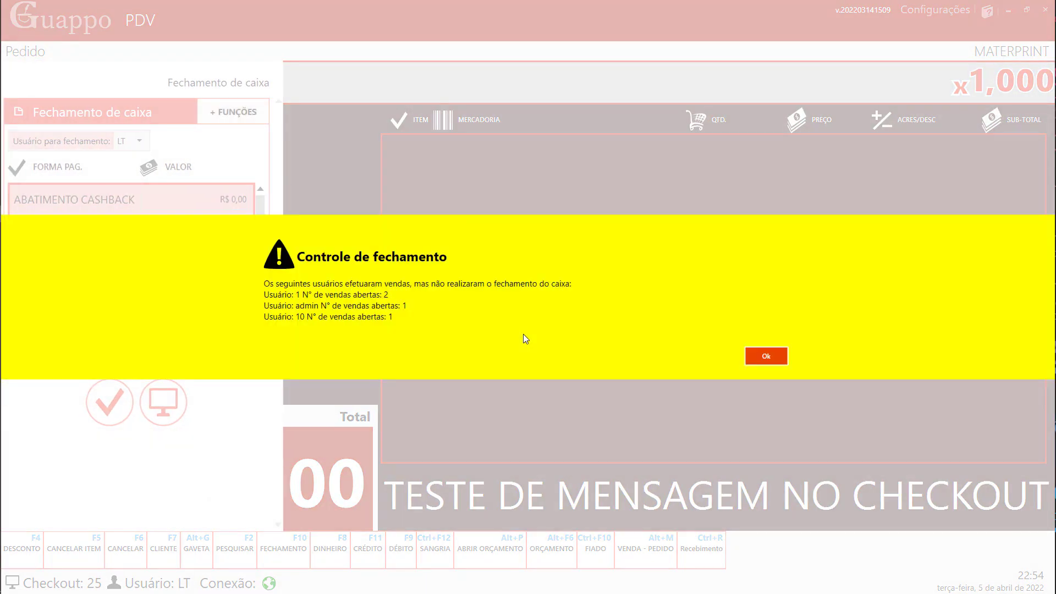
click(751, 358)
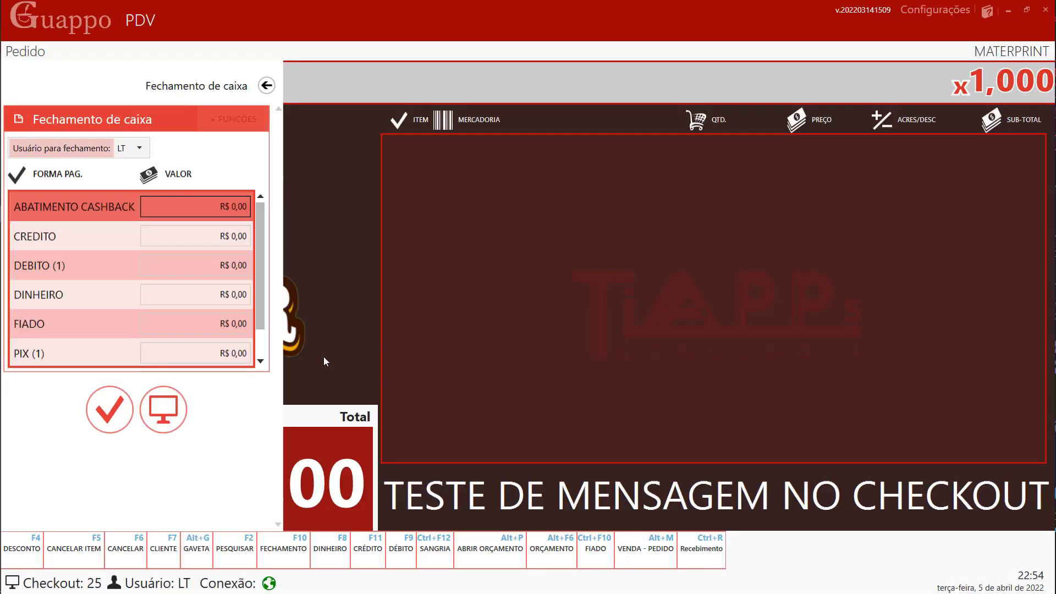
scroll(172, 240, down, 1)
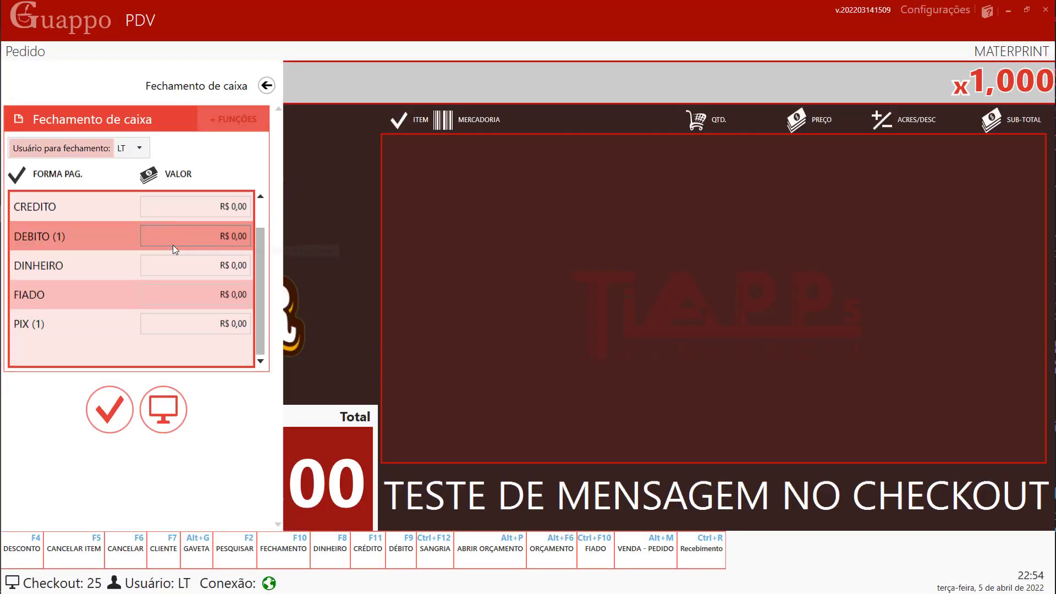
scroll(173, 246, up, 1)
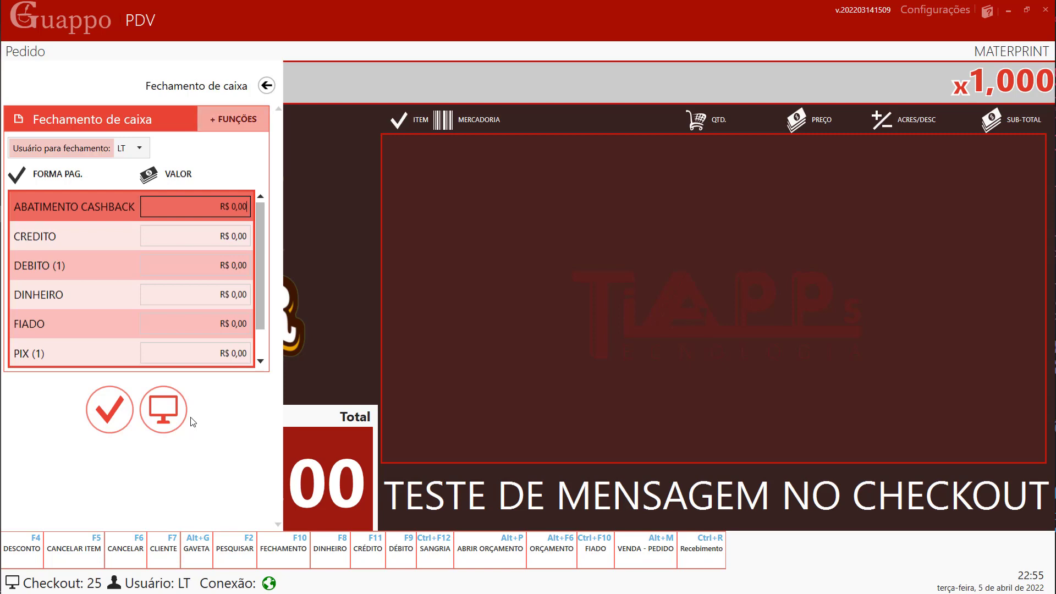
- Confirm closing the cash register and skip saving its report, reaching the login prompt
key(Return)
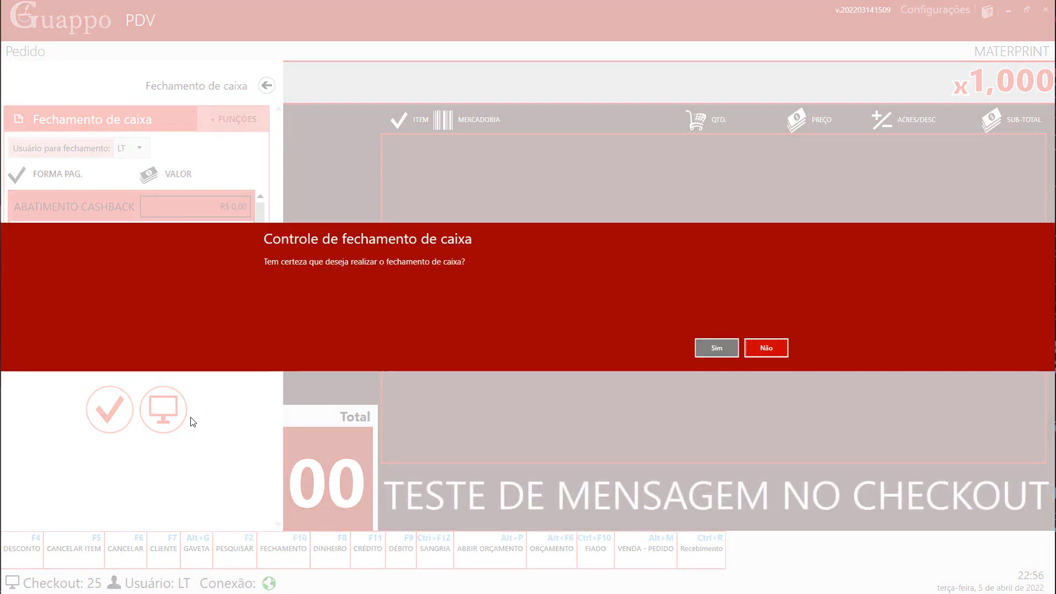
click(716, 348)
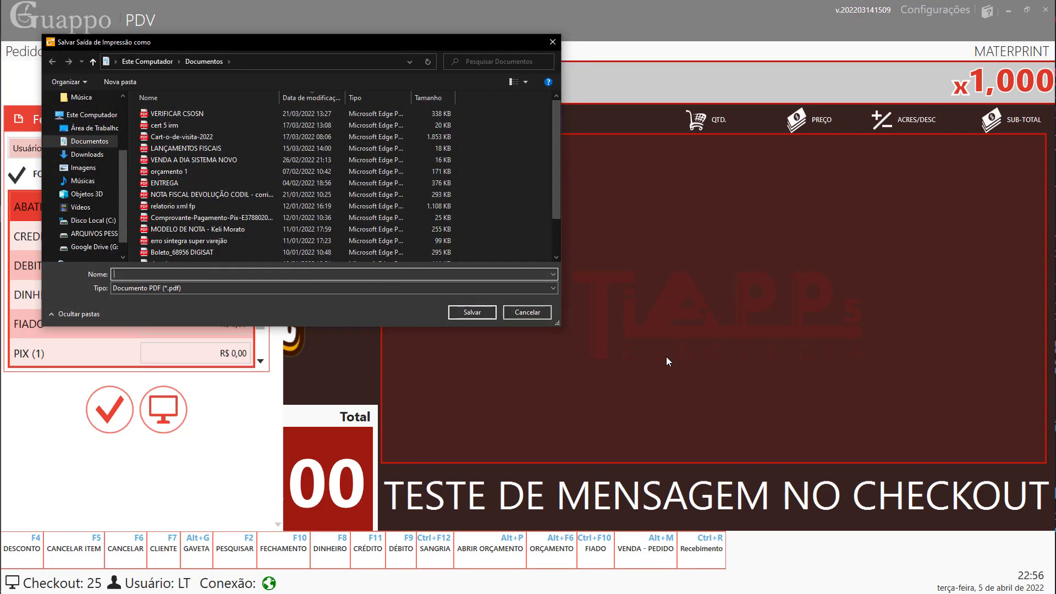
click(541, 312)
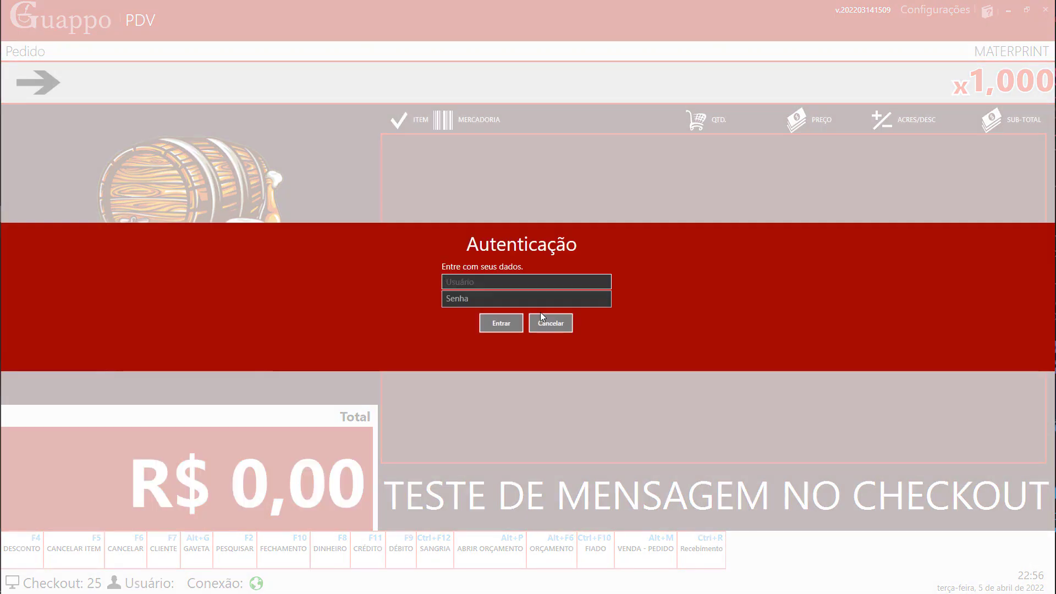